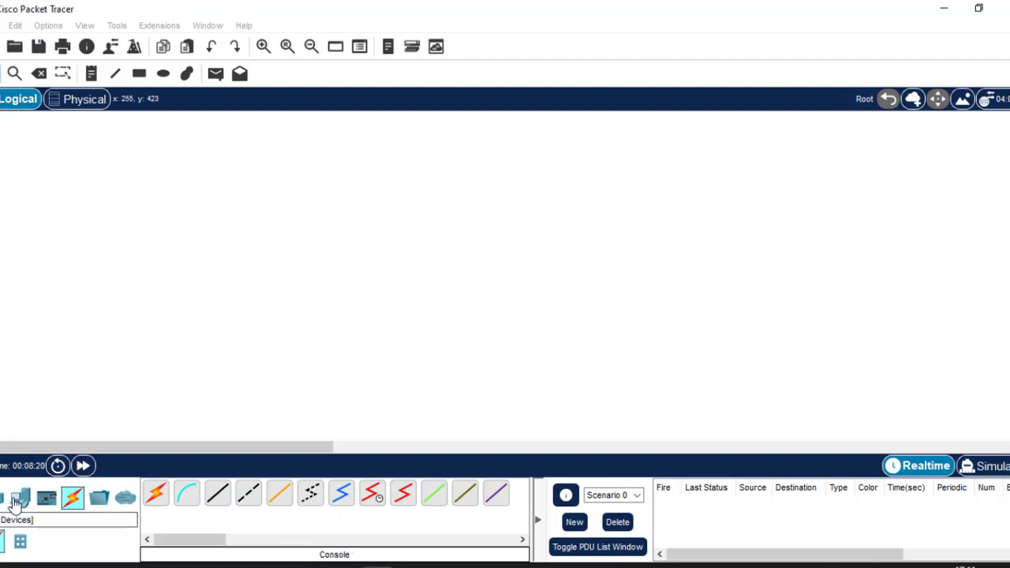
Place a generic PC (PC1) and a 2911 router (Router1) on the canvas
{"action": "left_click", "coordinate": [19, 499]}
{"action": "left_click", "coordinate": [158, 497]}
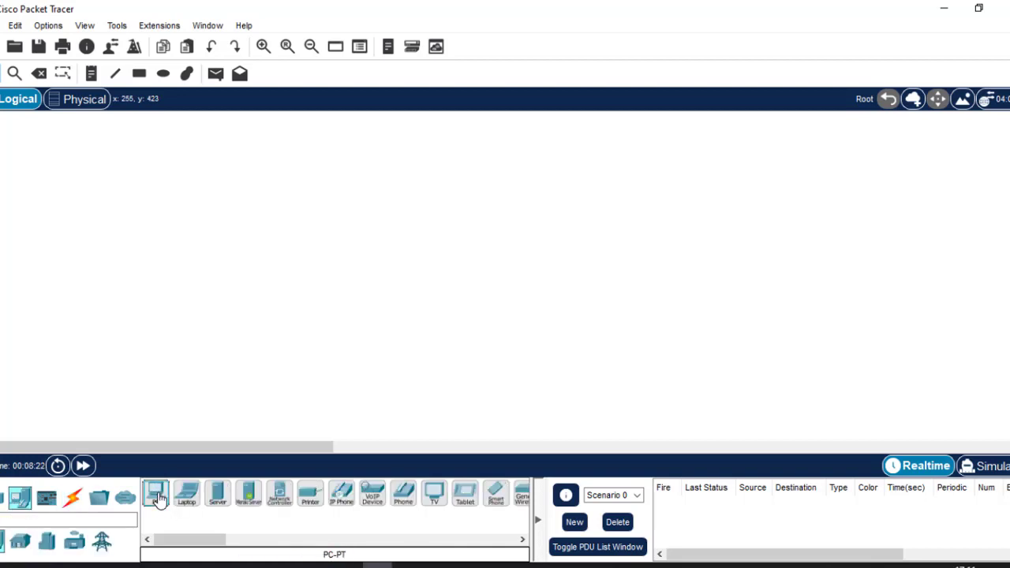
{"action": "left_click", "coordinate": [242, 320]}
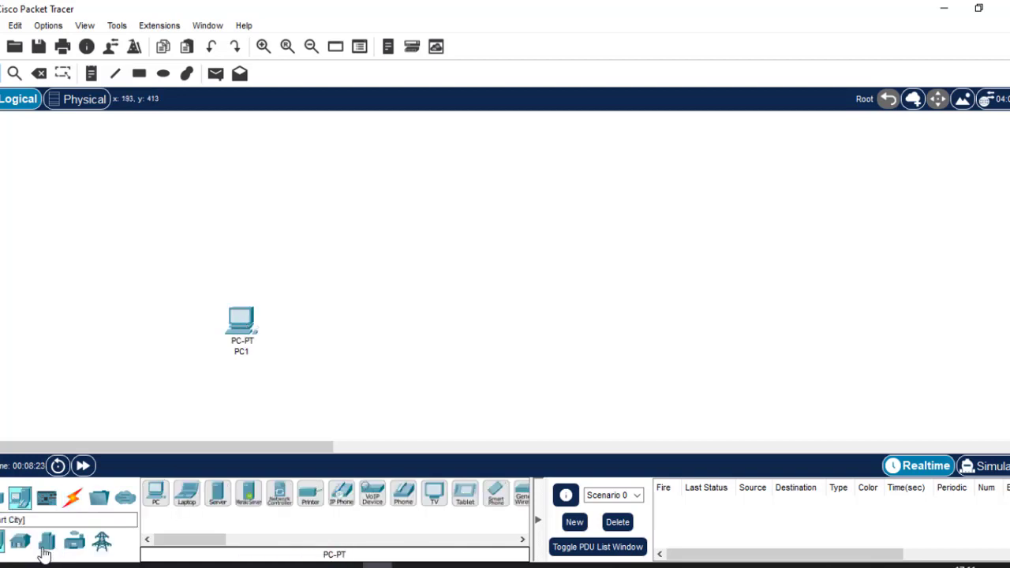
{"action": "left_click", "coordinate": [4, 498]}
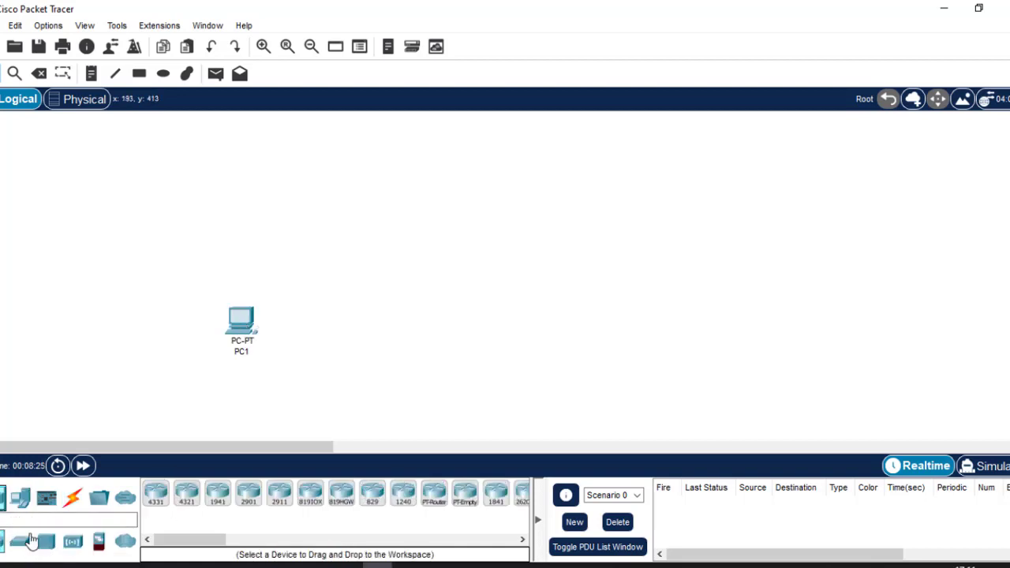
{"action": "left_click", "coordinate": [280, 496]}
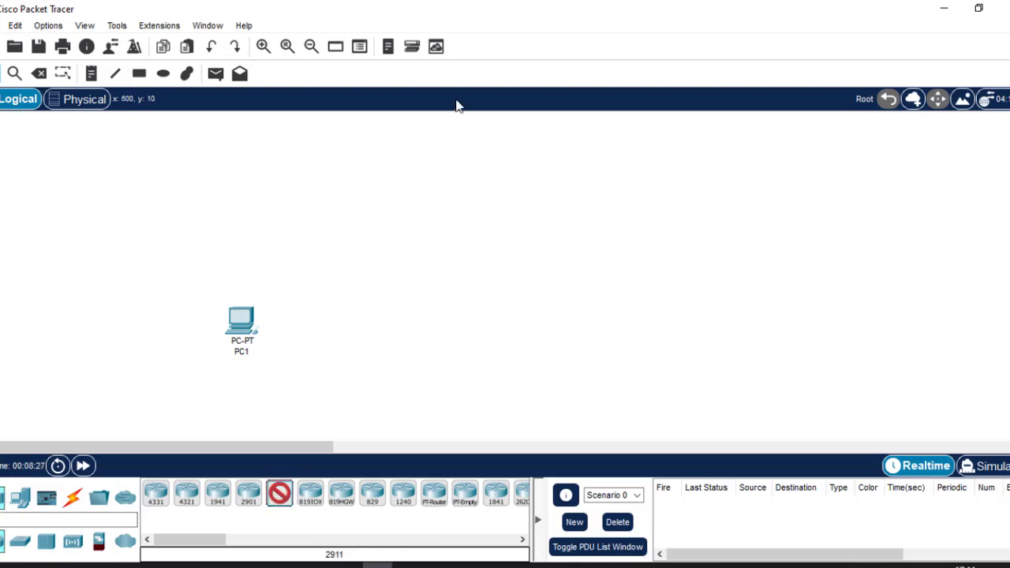
{"action": "left_click", "coordinate": [413, 214]}
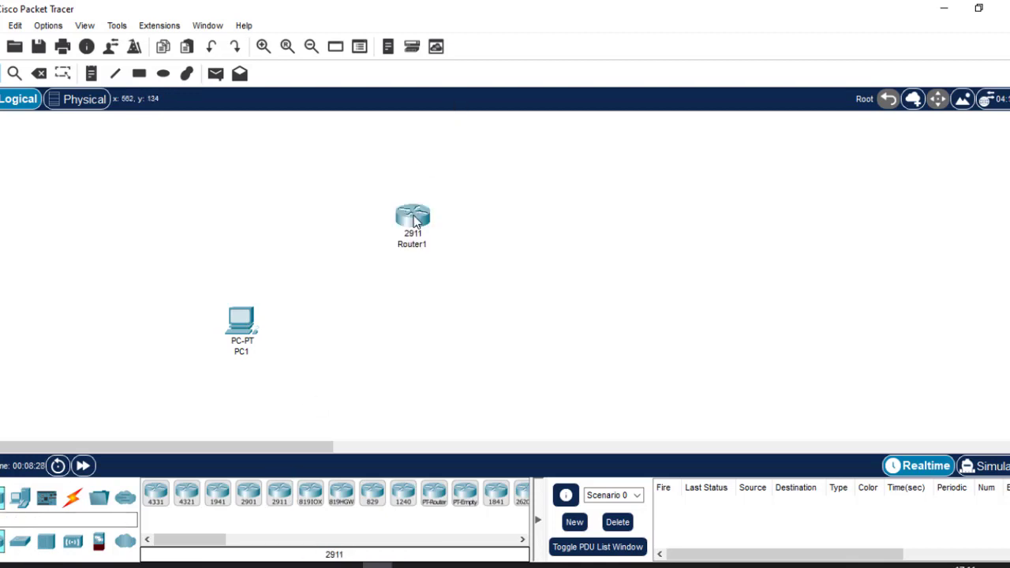
Connect PC1's RS 232 port to Router1's Console port with a console cable, then open PC1
{"action": "left_click", "coordinate": [71, 505]}
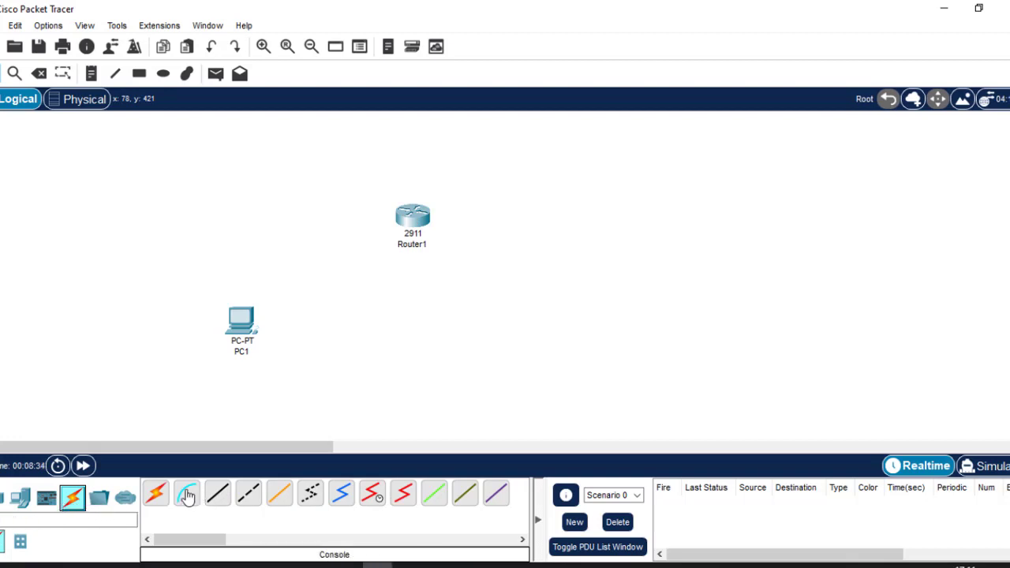
{"action": "left_click", "coordinate": [187, 494]}
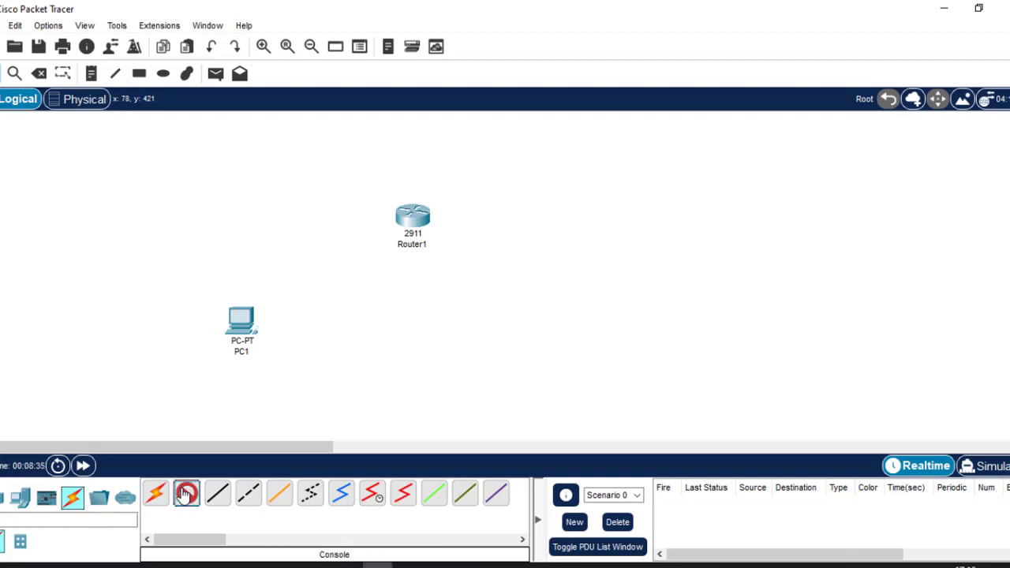
{"action": "left_click", "coordinate": [241, 316]}
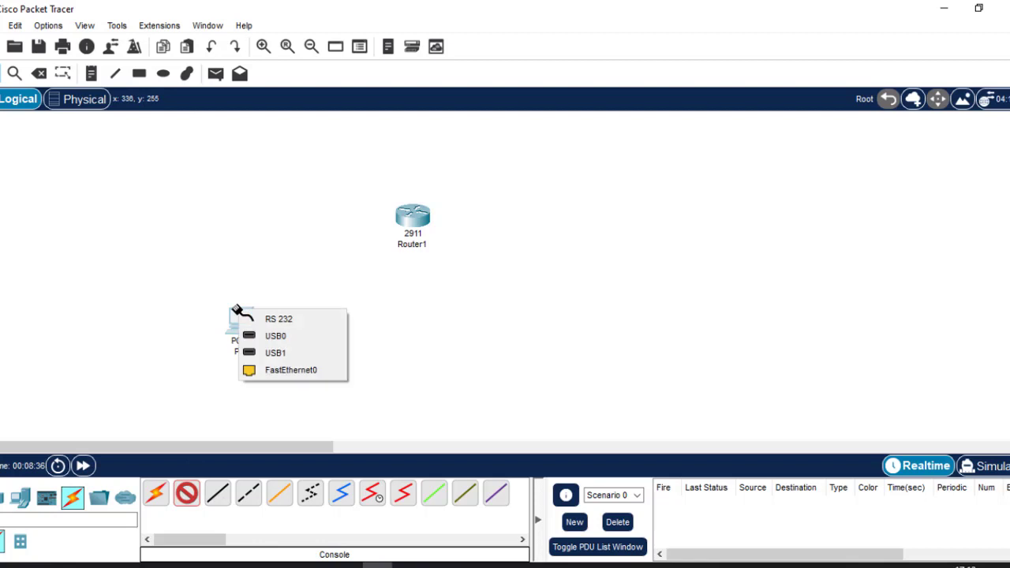
{"action": "left_click", "coordinate": [304, 319]}
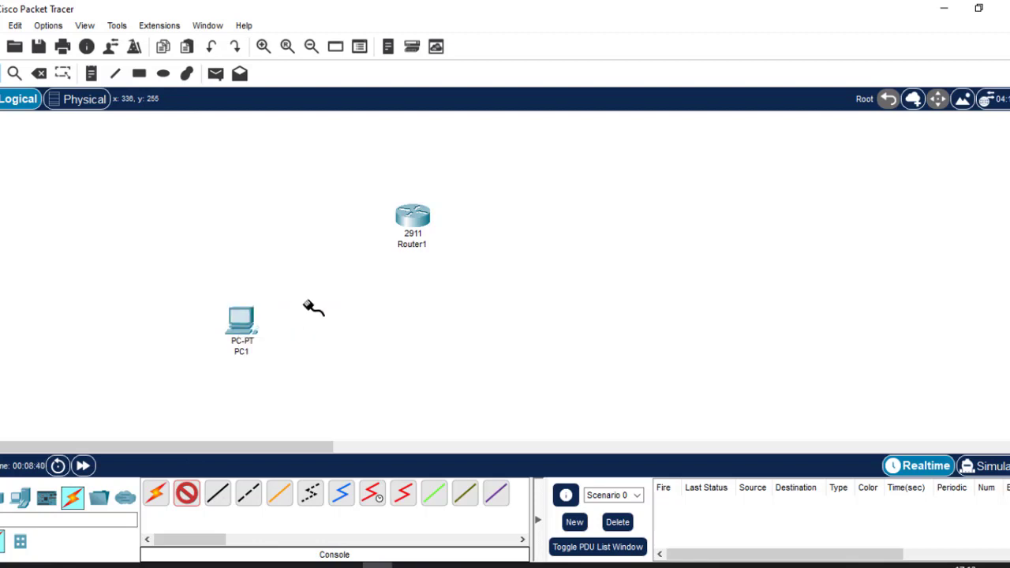
{"action": "left_click", "coordinate": [411, 219]}
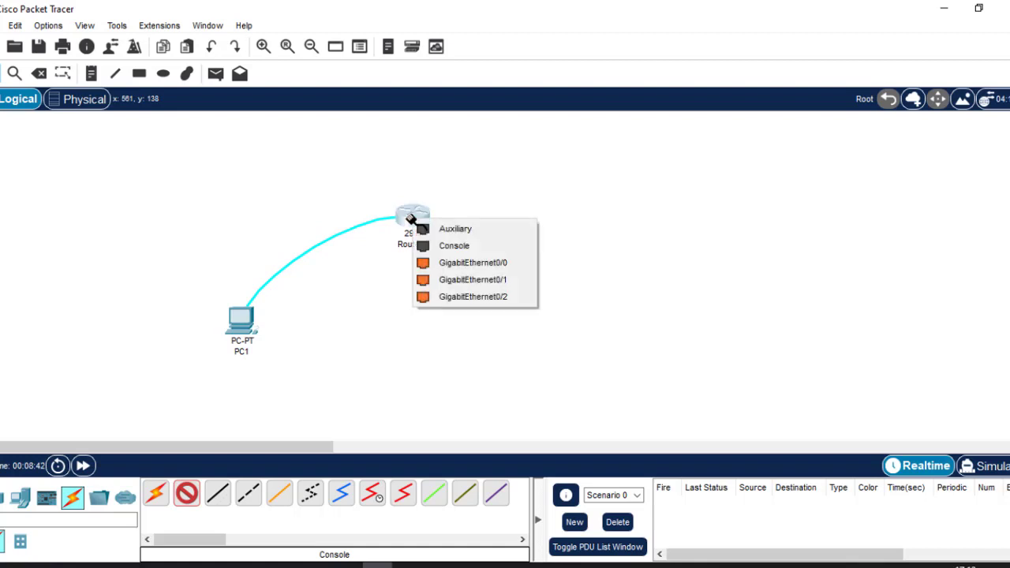
{"action": "left_click", "coordinate": [462, 245]}
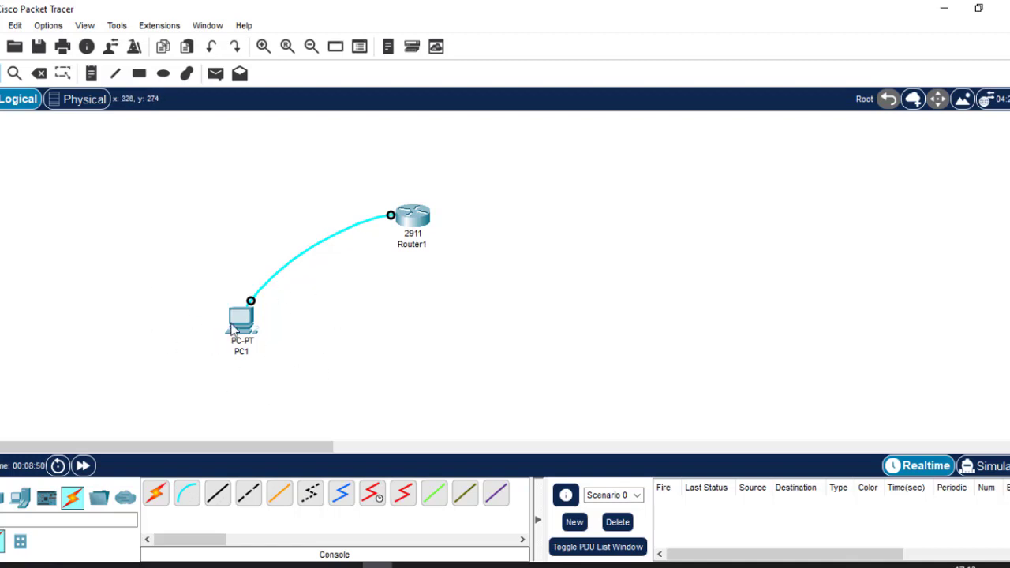
{"action": "left_click", "coordinate": [234, 330]}
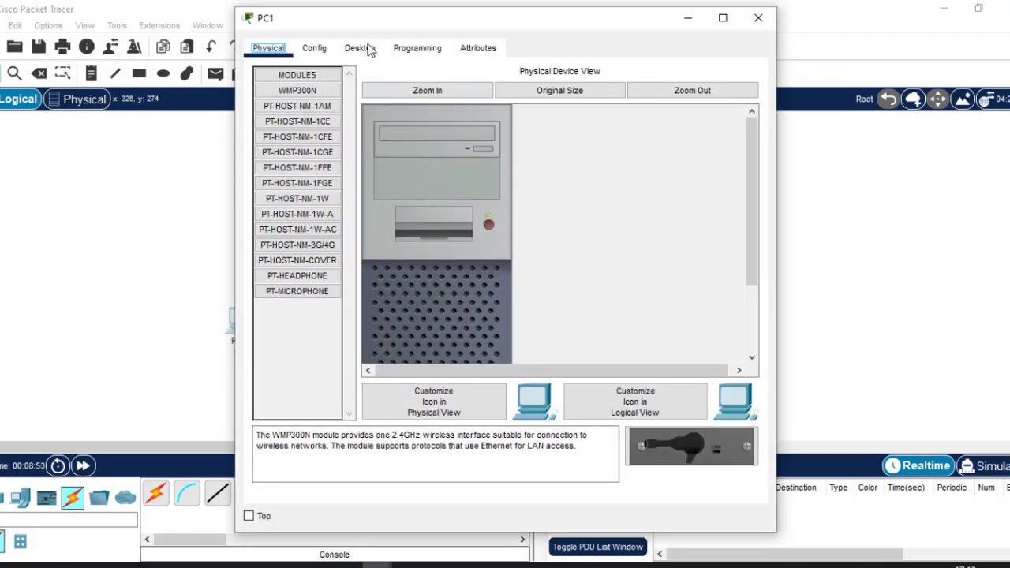
Start PC1's Terminal with default settings and answer 'no' to the router's initial setup dialog
{"action": "left_click", "coordinate": [368, 48]}
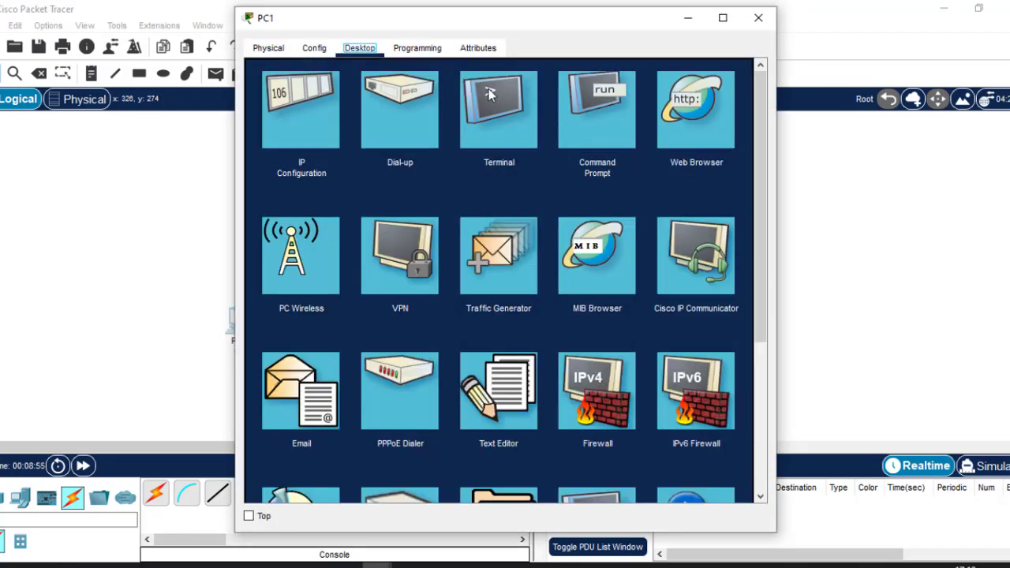
{"action": "left_click", "coordinate": [502, 125]}
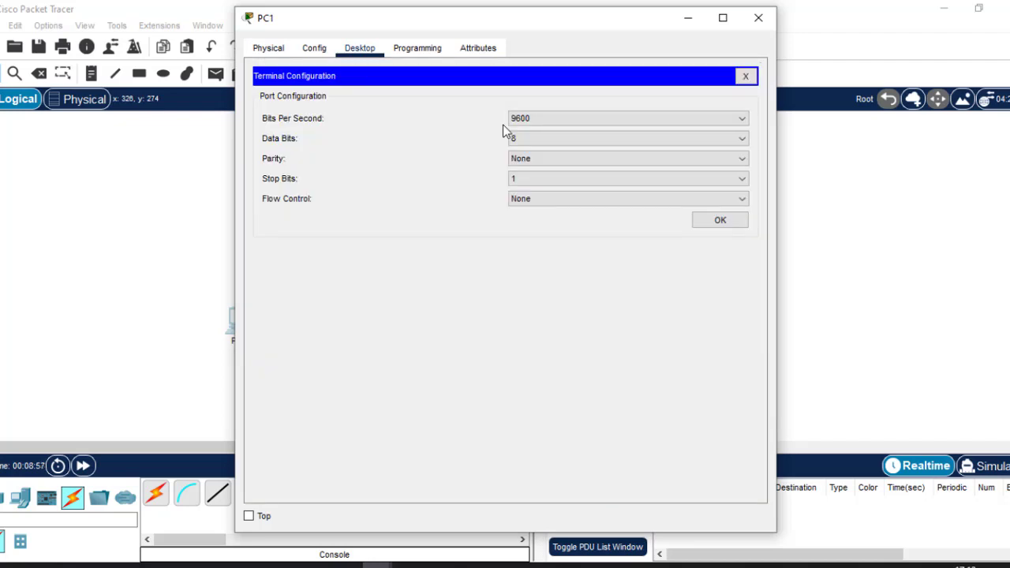
{"action": "left_click", "coordinate": [720, 221]}
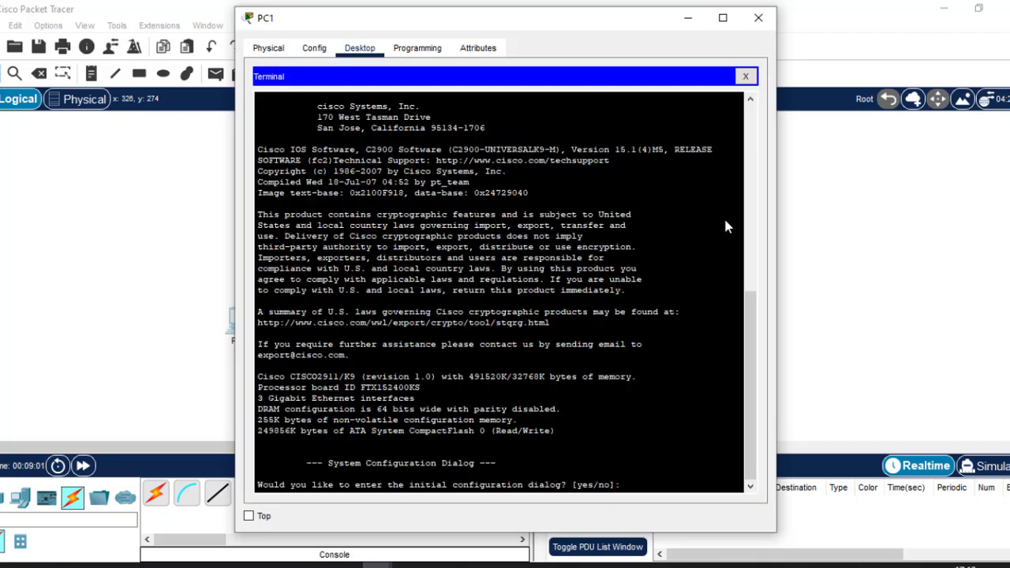
{"action": "key", "text": "Return"}
{"action": "key", "text": "Return"}
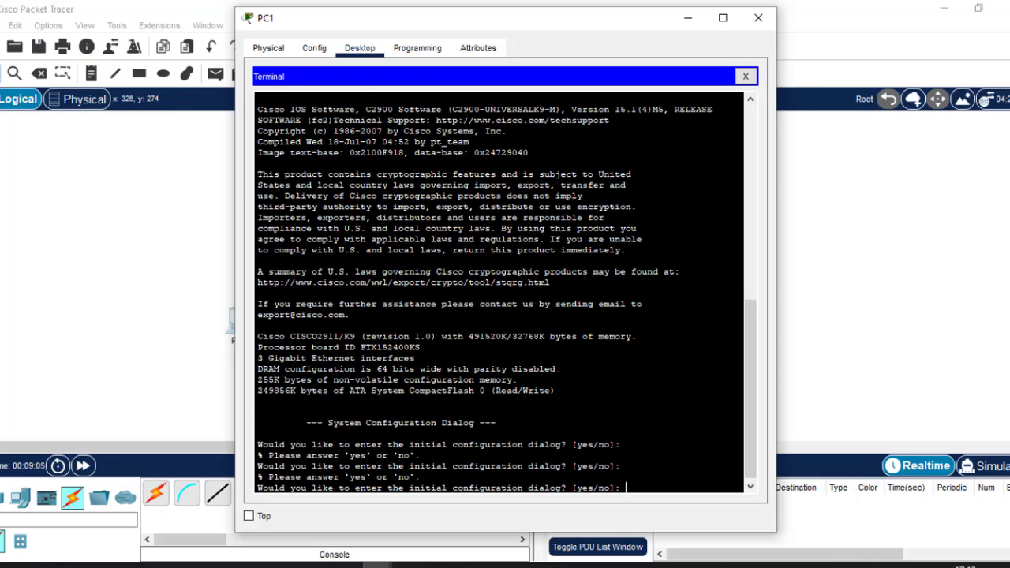
{"action": "type", "text": "no"}
{"action": "key", "text": "Return"}
{"action": "key", "text": "Return"}
{"action": "key", "text": "Return"}
{"action": "key", "text": "Return"}
{"action": "key", "text": "Return"}
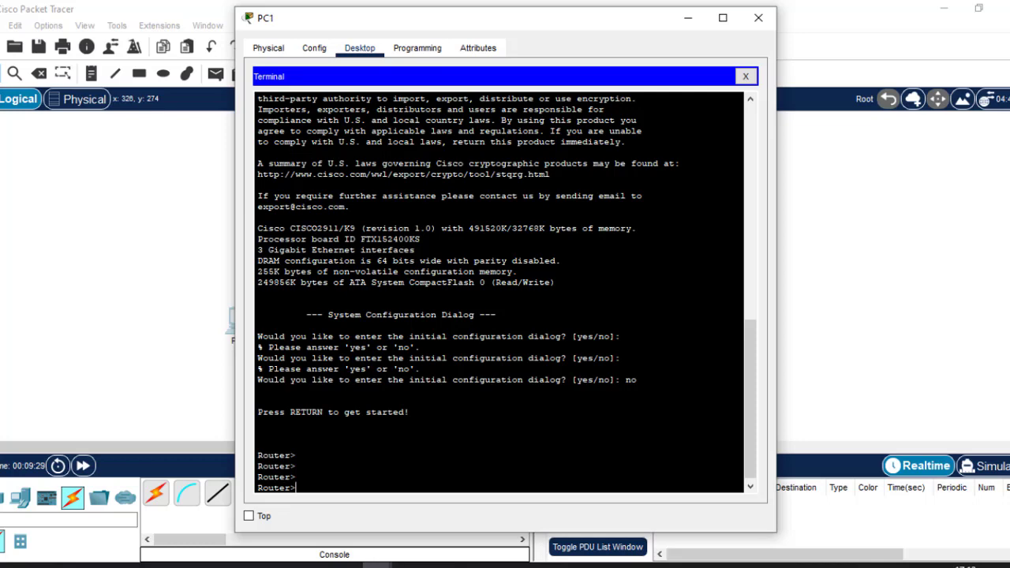
Enter privileged mode, then global configuration, and set the router hostname to Test-R1
{"action": "type", "text": "ena"}
{"action": "key", "text": "Tab"}
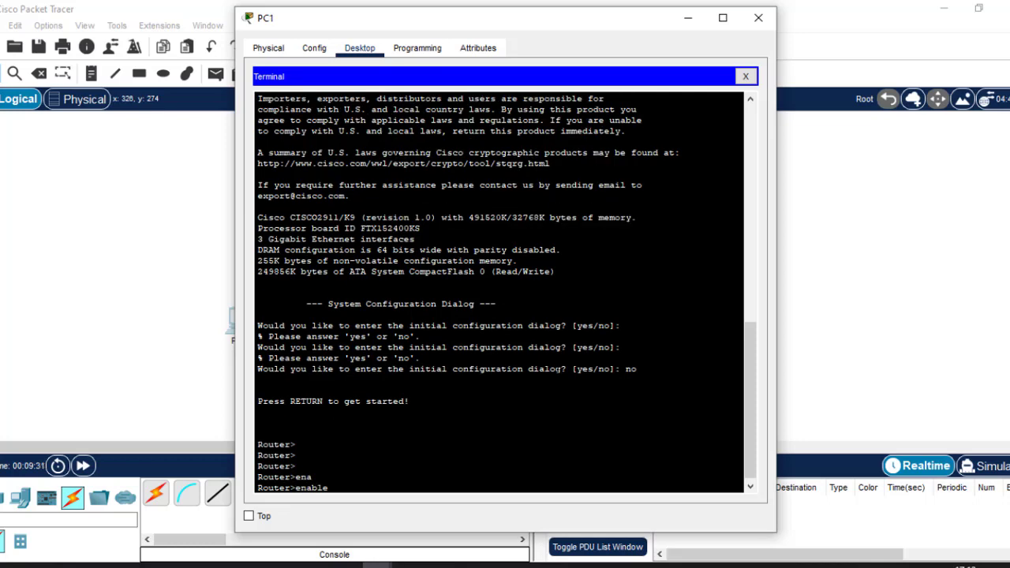
{"action": "key", "text": "Return"}
{"action": "key", "text": "Return"}
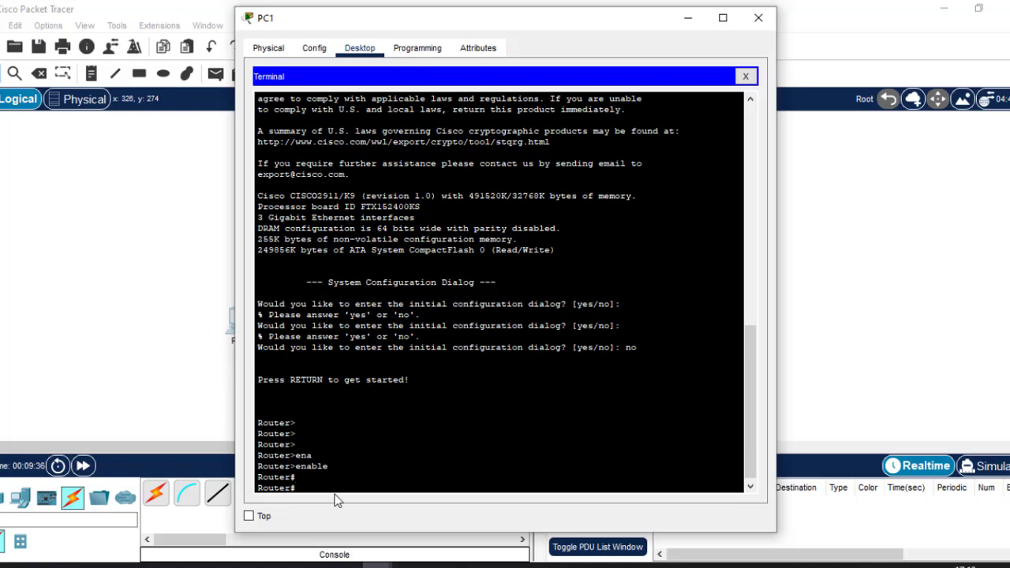
{"action": "type", "text": "conf t"}
{"action": "key", "text": "Return"}
{"action": "key", "text": "Return"}
{"action": "key", "text": "Return"}
{"action": "key", "text": "Return"}
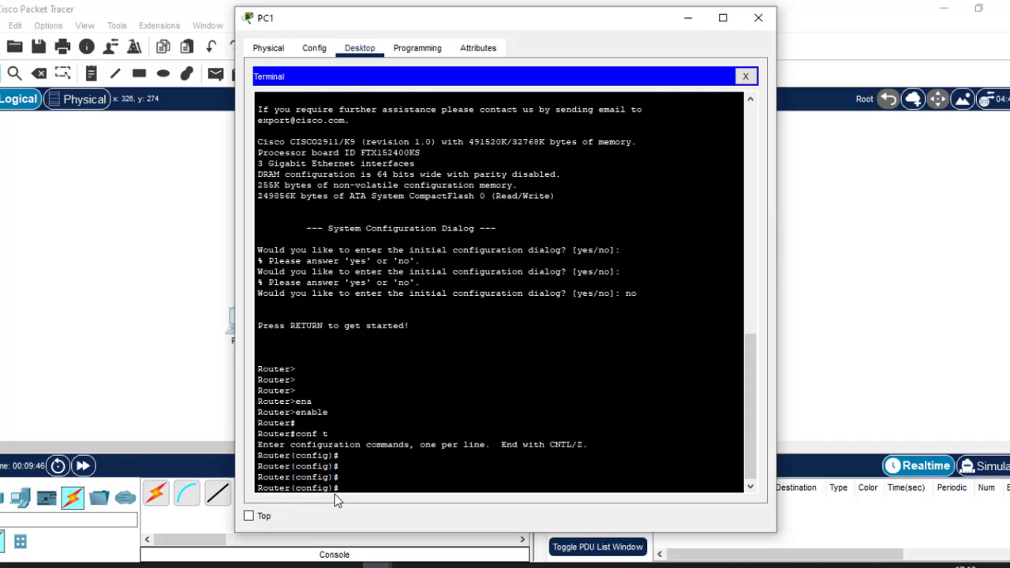
{"action": "type", "text": "hostn"}
{"action": "key", "text": "Tab"}
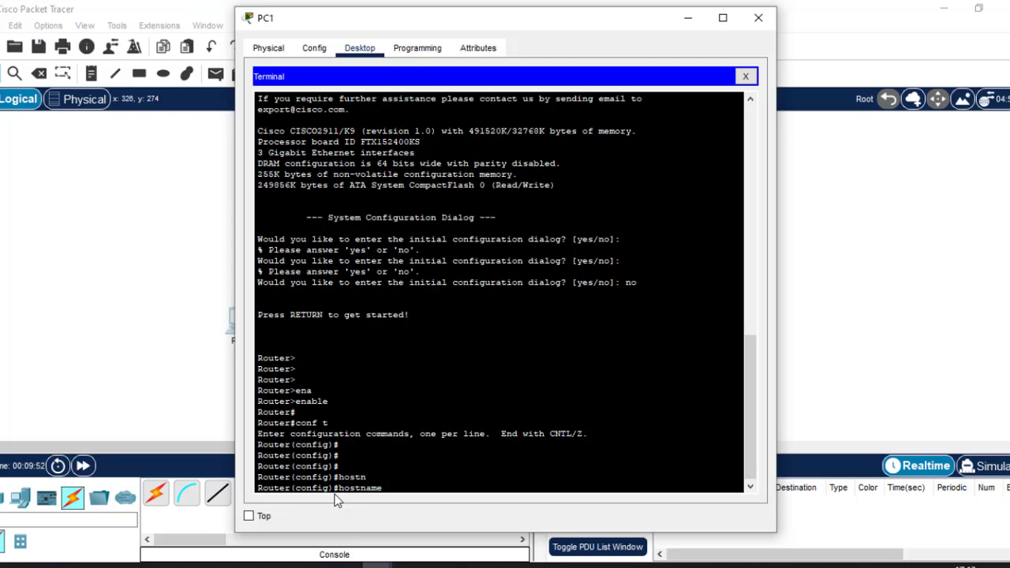
{"action": "type", "text": "Test-R1"}
{"action": "key", "text": "Return"}
{"action": "key", "text": "Return"}
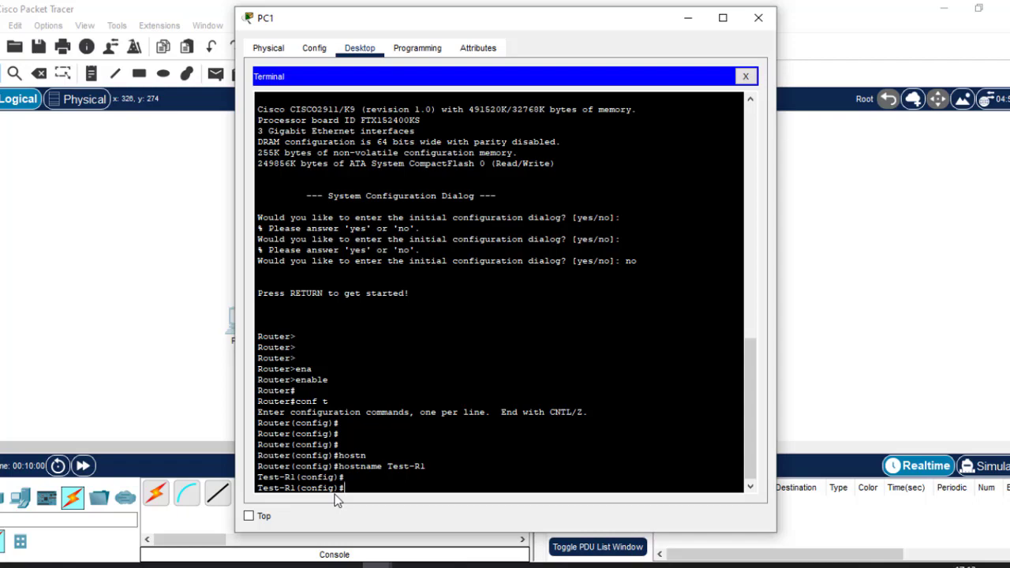
Review the Basic device configurations slide, then return to the PC1 terminal in Packet Tracer
{"action": "left_click", "coordinate": [650, 565]}
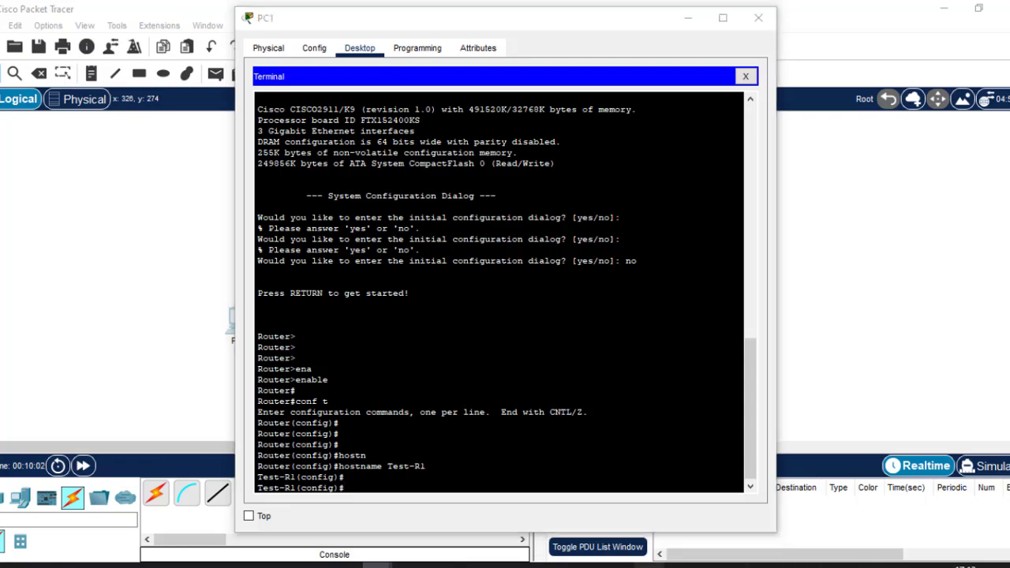
{"action": "left_click", "coordinate": [46, 173]}
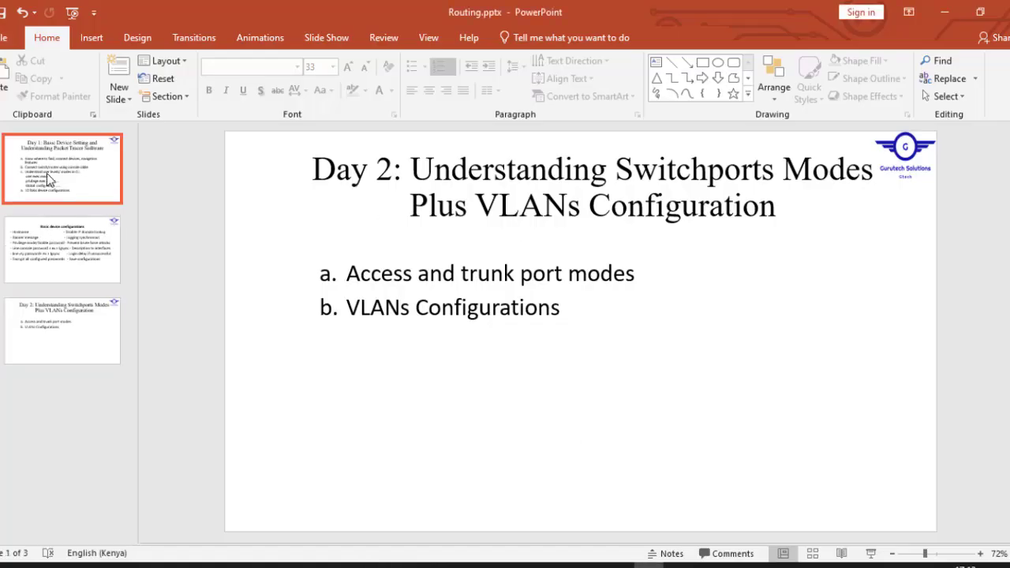
{"action": "left_click", "coordinate": [90, 257]}
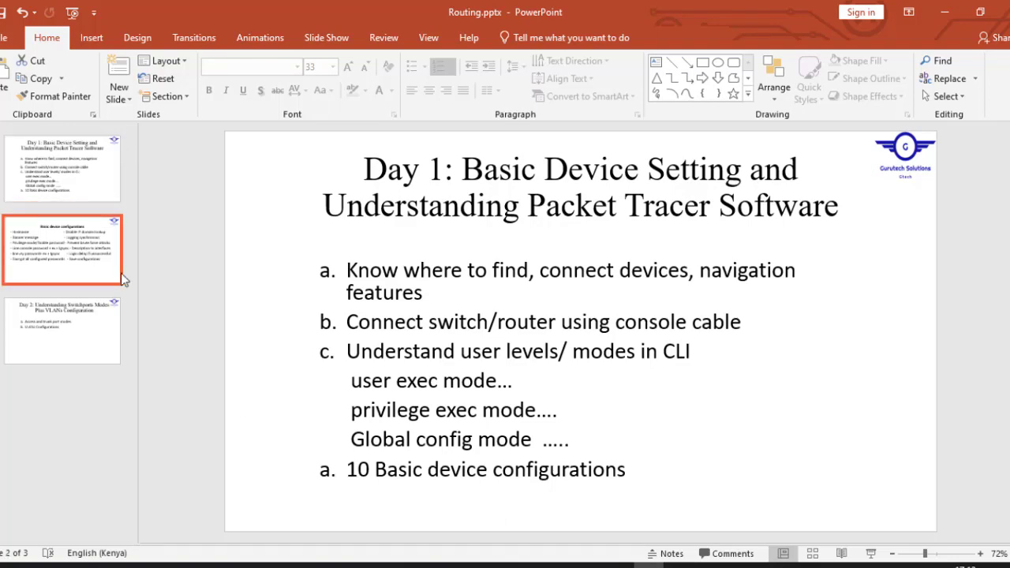
{"action": "mouse_move", "coordinate": [376, 564]}
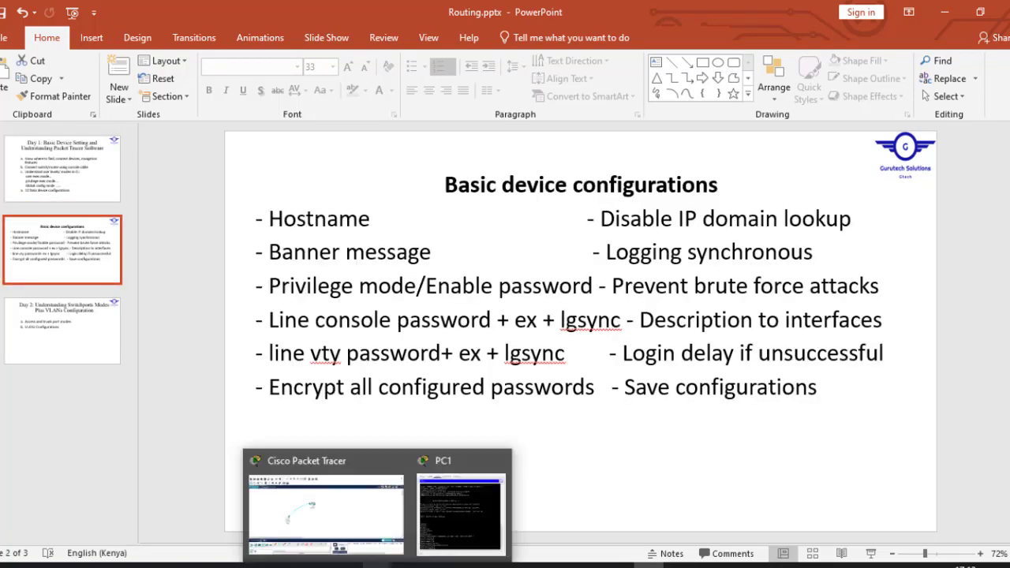
{"action": "left_click", "coordinate": [353, 534]}
{"action": "left_click", "coordinate": [235, 335]}
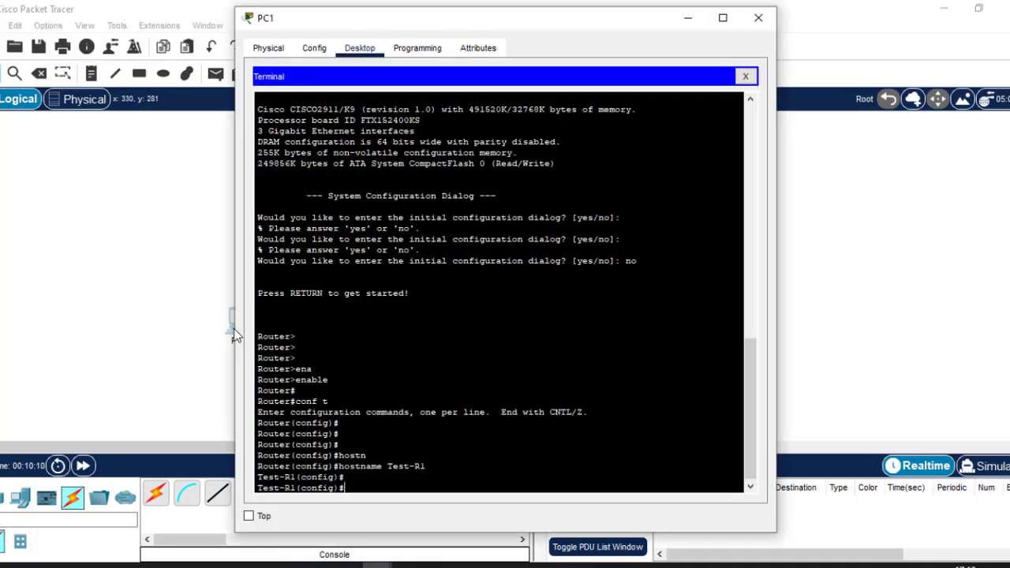
Set the message-of-the-day banner to 'This is R1' with # delimiters
{"action": "type", "text": "banner motd #This is R1"}
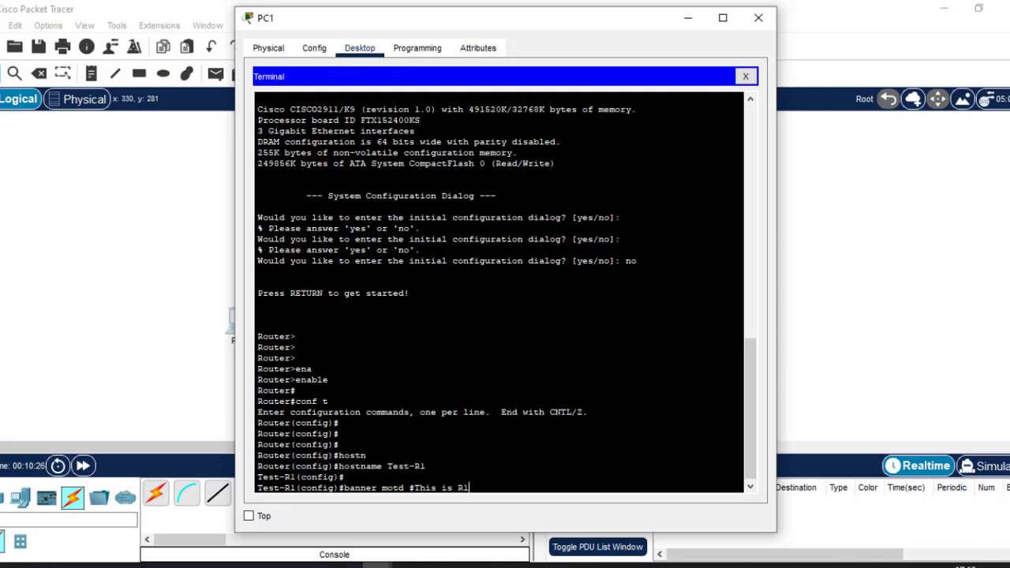
{"action": "type", "text": "#"}
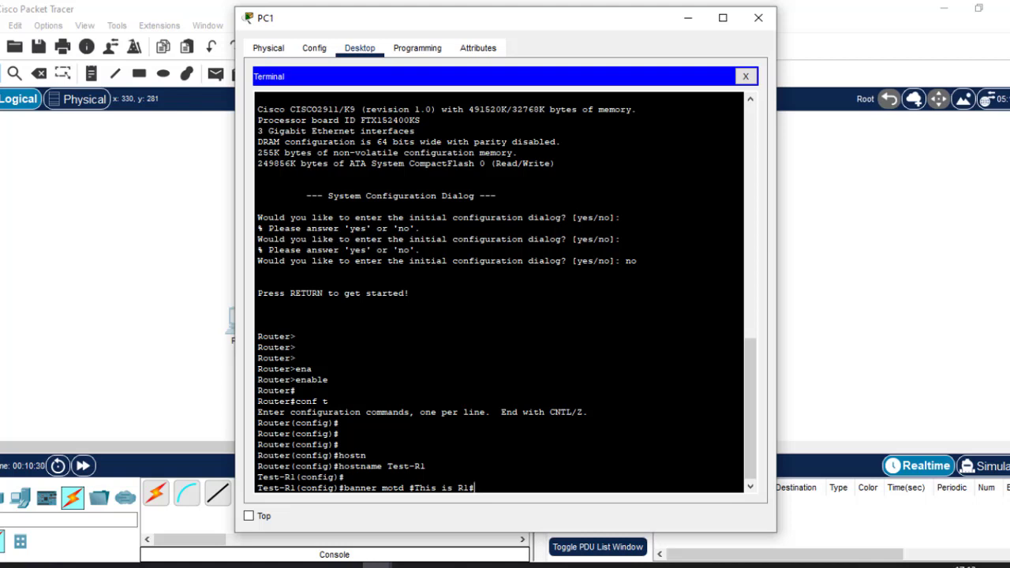
{"action": "key", "text": "Return"}
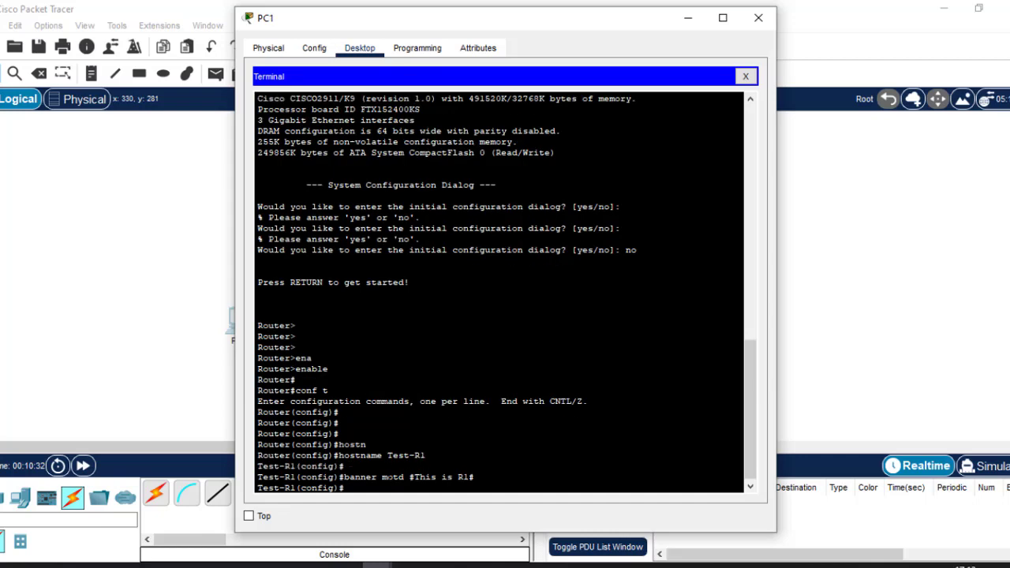
{"action": "key", "text": "Return"}
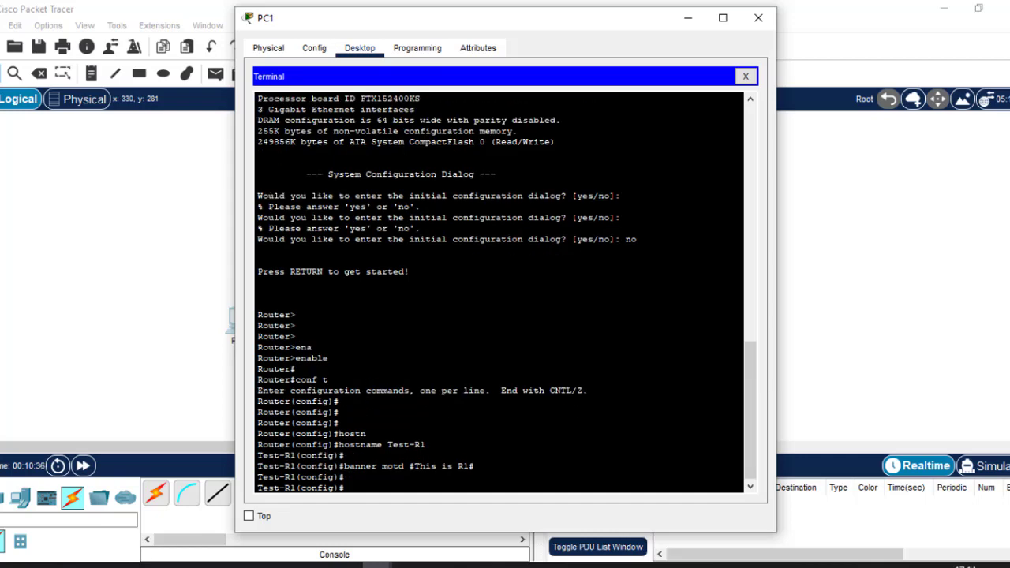
Set the router's enable password, then type the line console 0 command
{"action": "type", "text": "enab"}
{"action": "key", "text": "Tab"}
{"action": "type", "text": "pass"}
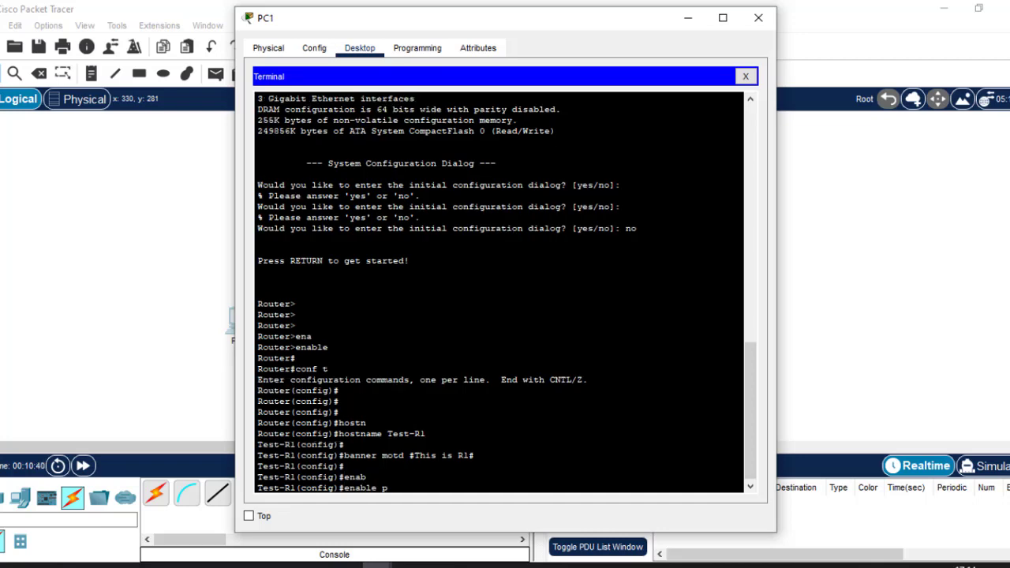
{"action": "key", "text": "Tab"}
{"action": "type", "text": "cisco"}
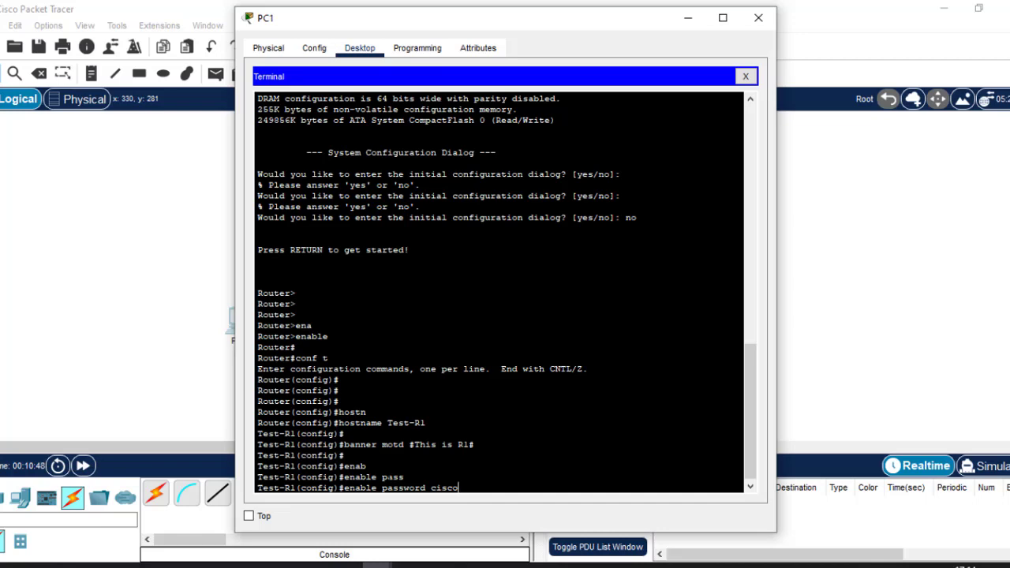
{"action": "key", "text": "Return"}
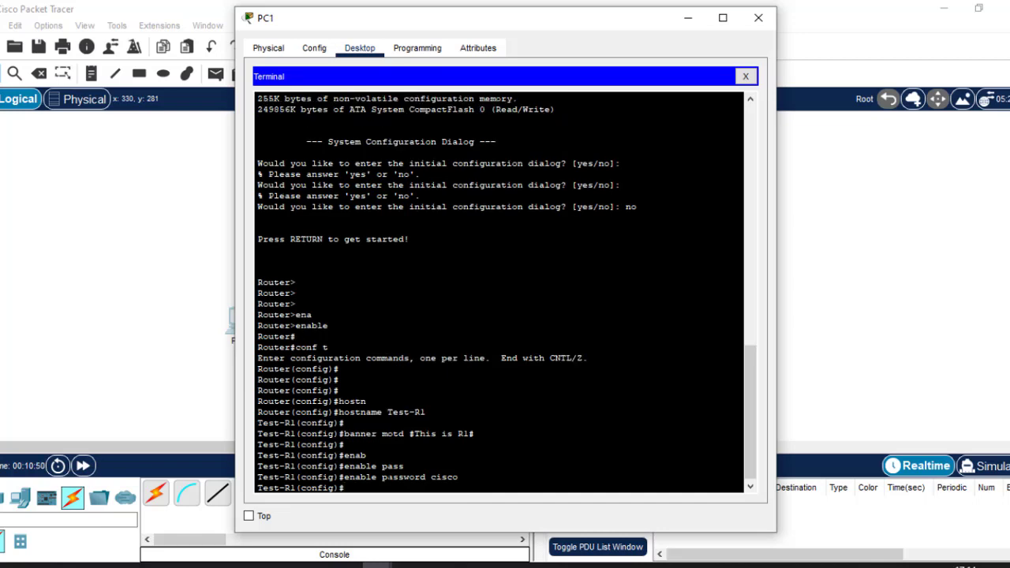
{"action": "key", "text": "Return"}
{"action": "key", "text": "Return"}
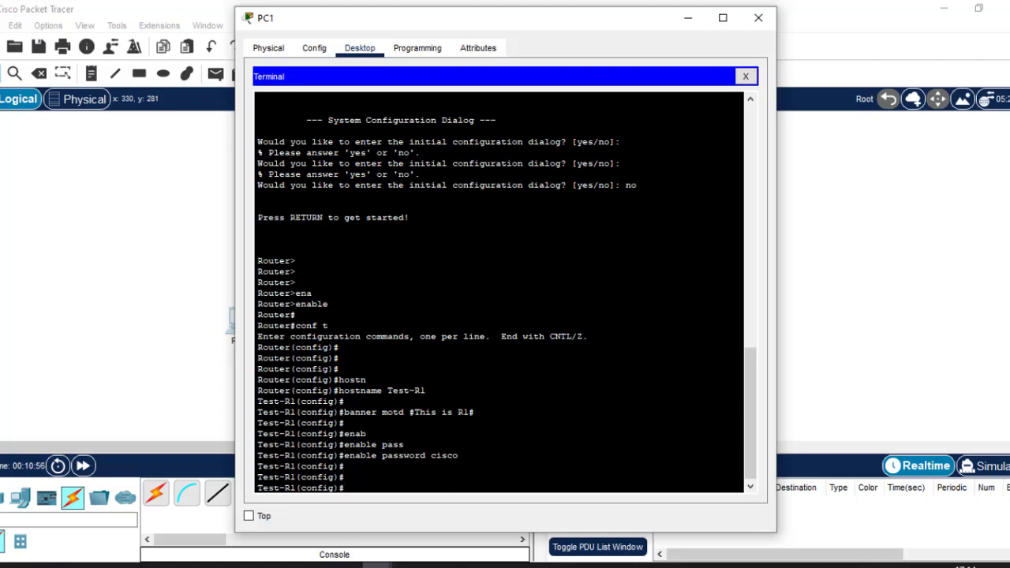
{"action": "type", "text": "line console 0"}
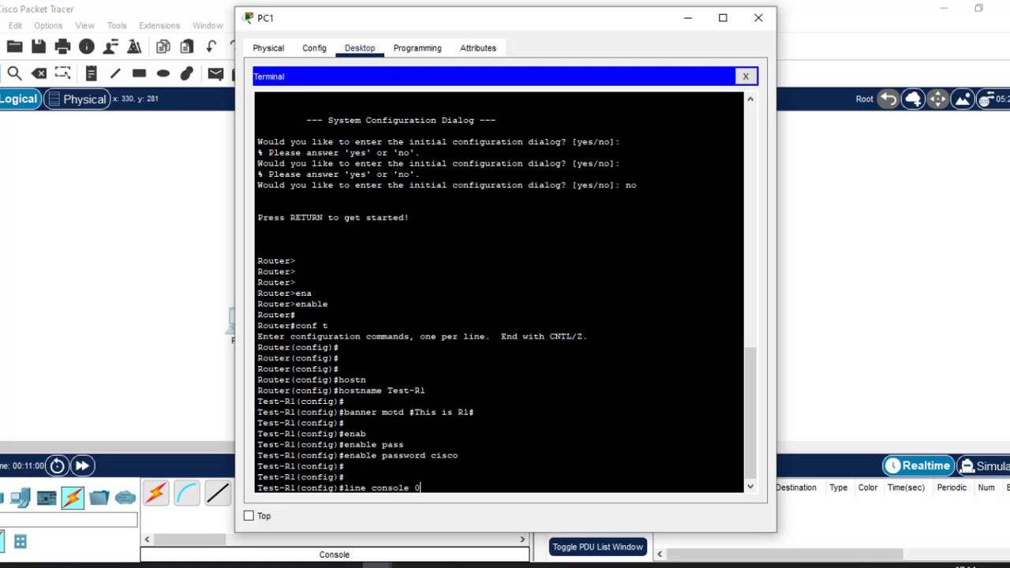
Enter console line 0, give it a password, and enable login
{"action": "key", "text": "Return"}
{"action": "type", "text": "pass"}
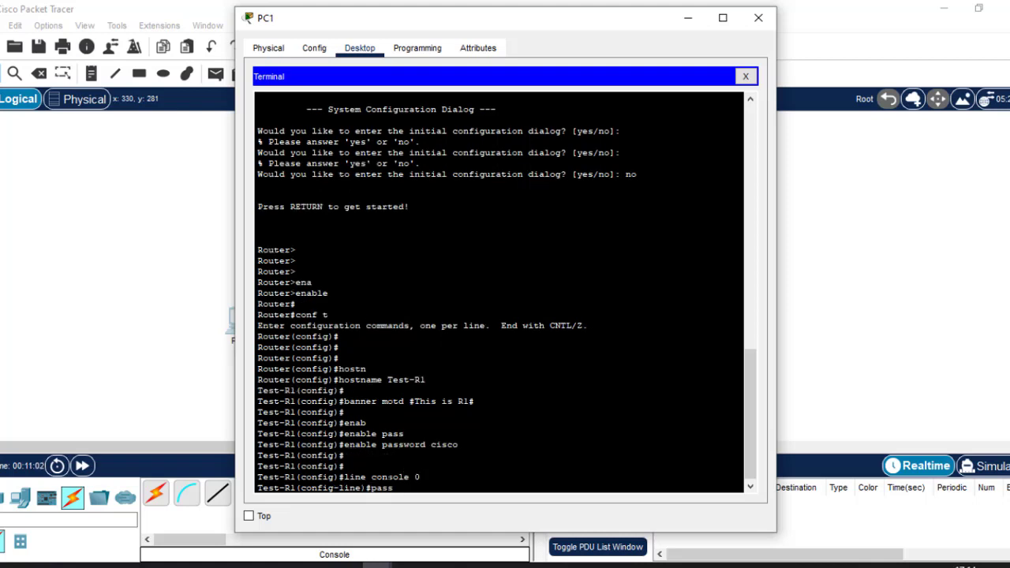
{"action": "key", "text": "Tab"}
{"action": "type", "text": "cisco"}
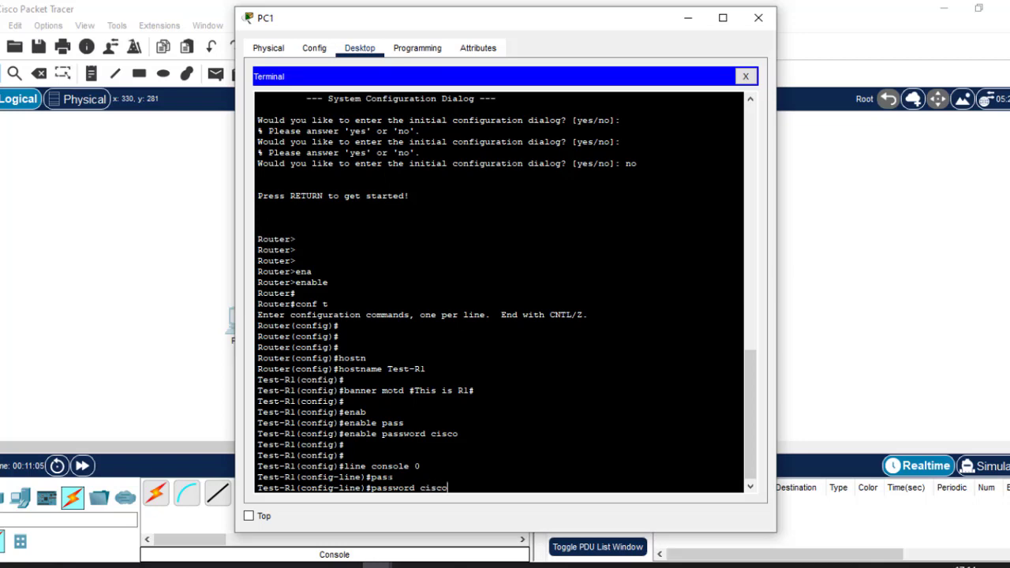
{"action": "key", "text": "Return"}
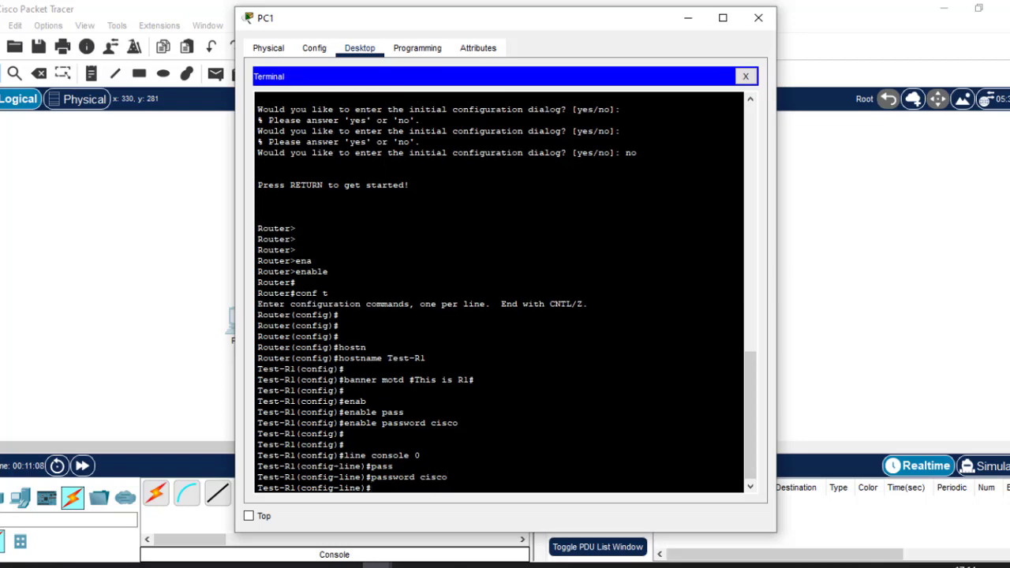
{"action": "left_click_drag", "start_coordinate": [447, 476], "coordinate": [420, 476]}
{"action": "left_click", "coordinate": [421, 477]}
{"action": "type", "text": "login"}
{"action": "key", "text": "Return"}
{"action": "key", "text": "Return"}
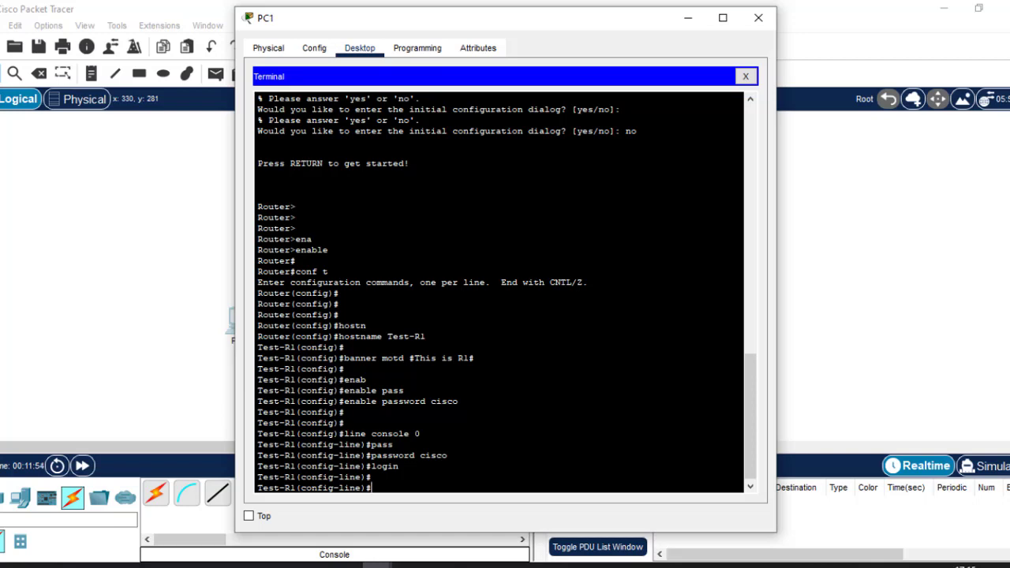
Enable logging synchronous on console line 0
{"action": "type", "text": "logg"}
{"action": "key", "text": "Tab"}
{"action": "type", "text": "sy"}
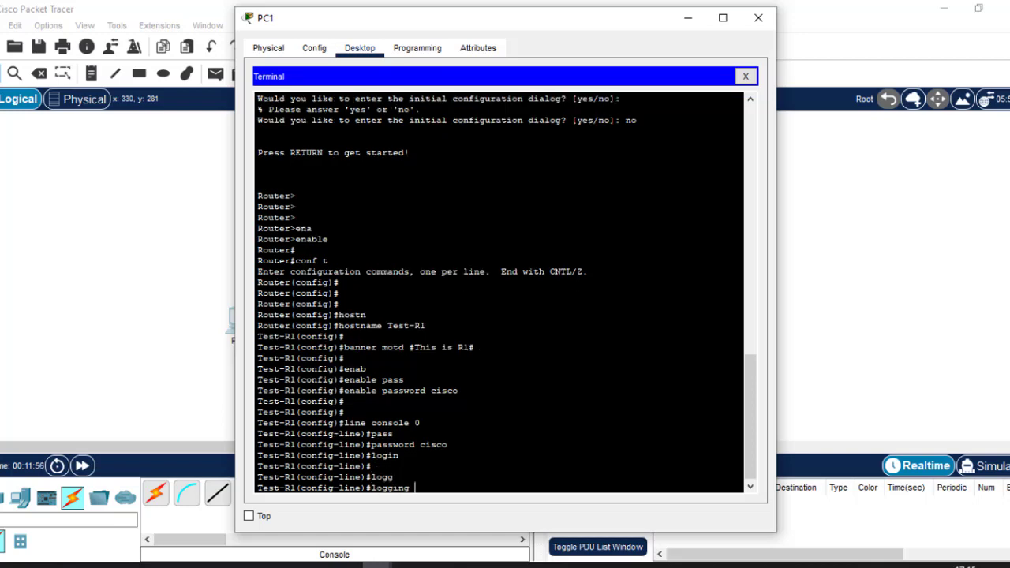
{"action": "key", "text": "Tab"}
{"action": "key", "text": "Return"}
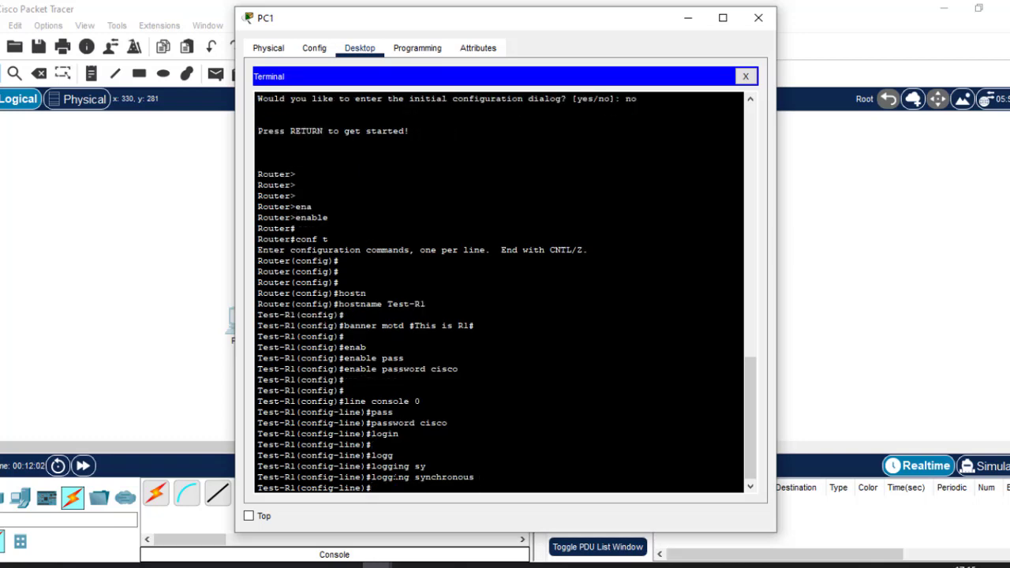
Set a 3-minute exec timeout on the console line and exit to global configuration
{"action": "type", "text": "exec"}
{"action": "key", "text": "Tab"}
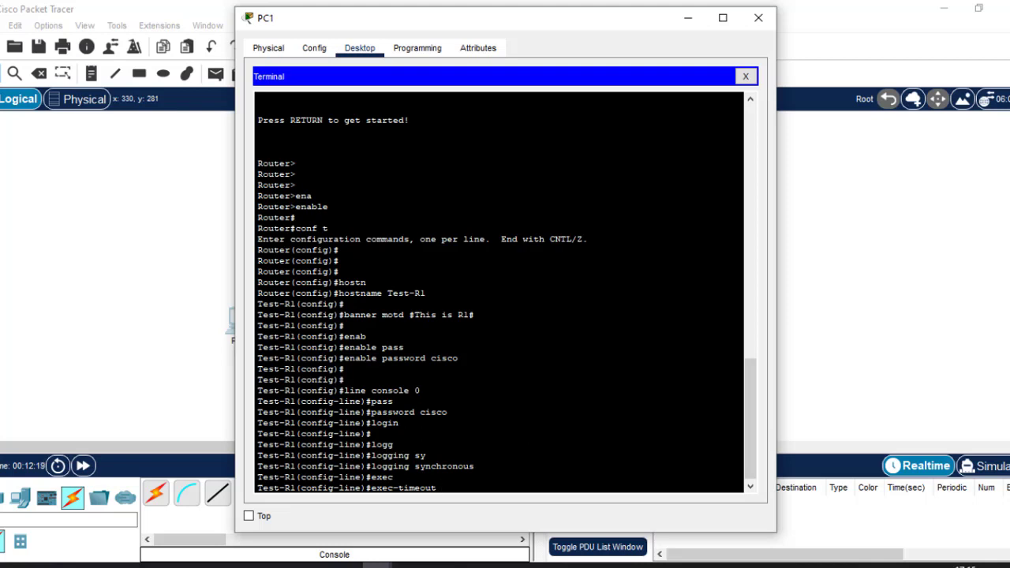
{"action": "type", "text": "3"}
{"action": "key", "text": "Return"}
{"action": "type", "text": "exit"}
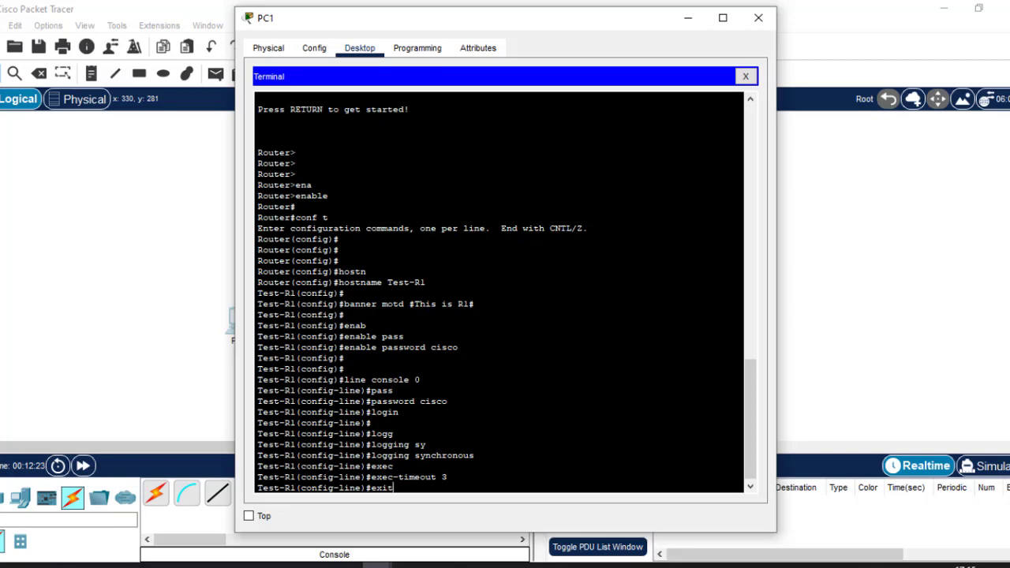
{"action": "key", "text": "Return"}
{"action": "key", "text": "Return"}
{"action": "key", "text": "Return"}
{"action": "key", "text": "Return"}
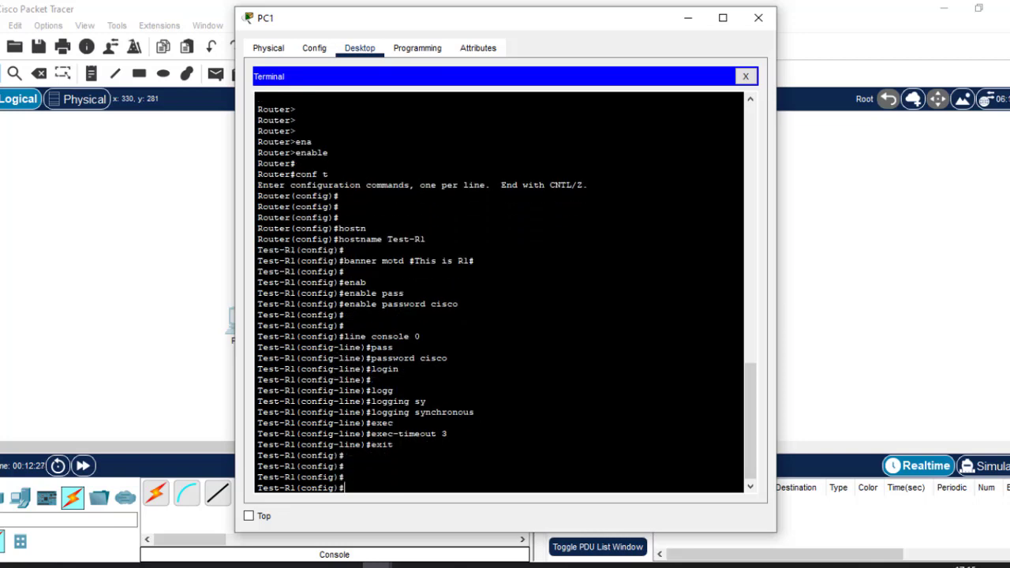
{"action": "left_click_drag", "start_coordinate": [425, 239], "coordinate": [349, 239]}
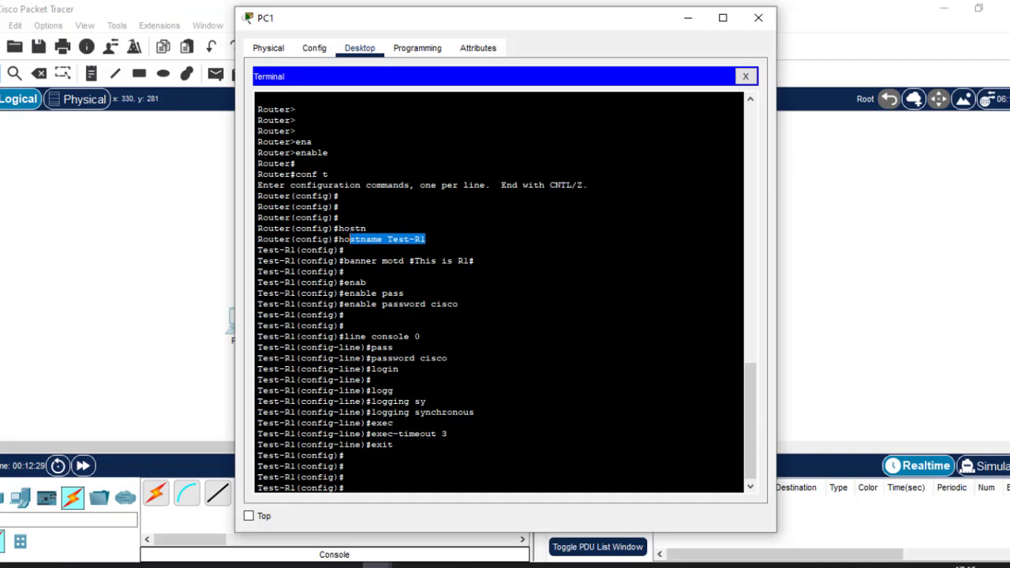
Highlight the hostname, enable password and console line commands in the terminal for review
{"action": "left_click", "coordinate": [469, 261]}
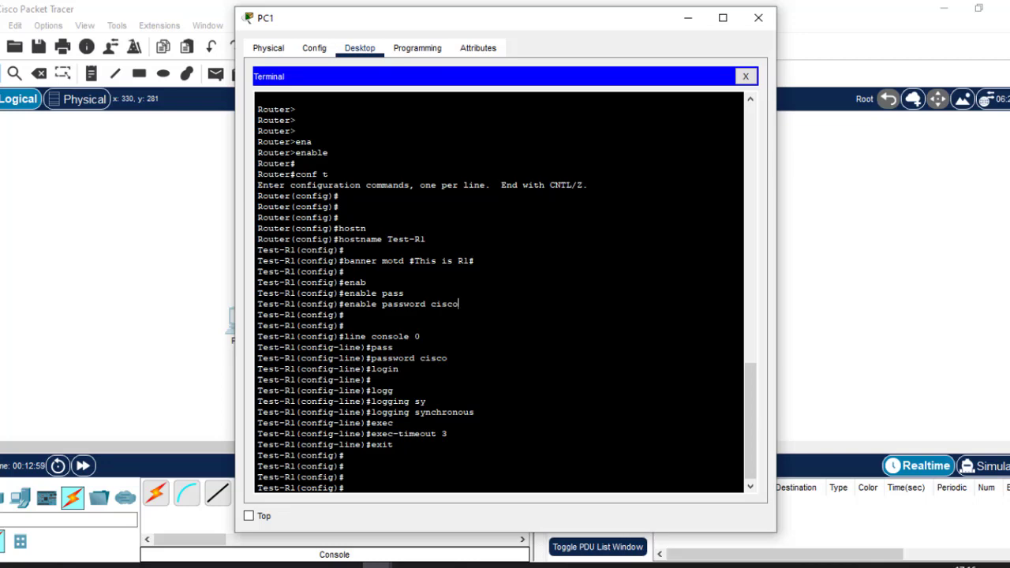
{"action": "left_click_drag", "start_coordinate": [458, 304], "coordinate": [349, 304]}
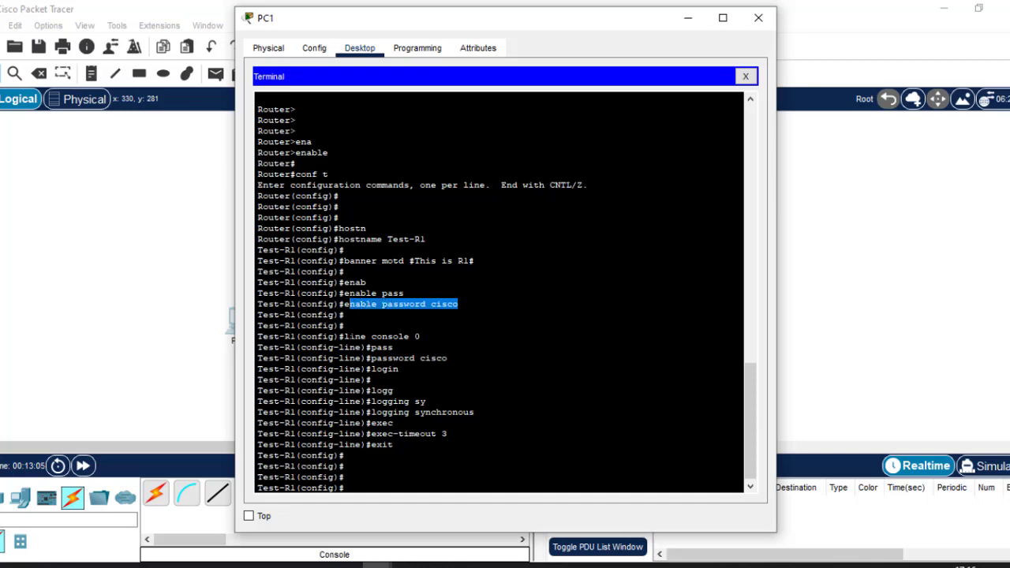
{"action": "left_click_drag", "start_coordinate": [349, 337], "coordinate": [392, 445]}
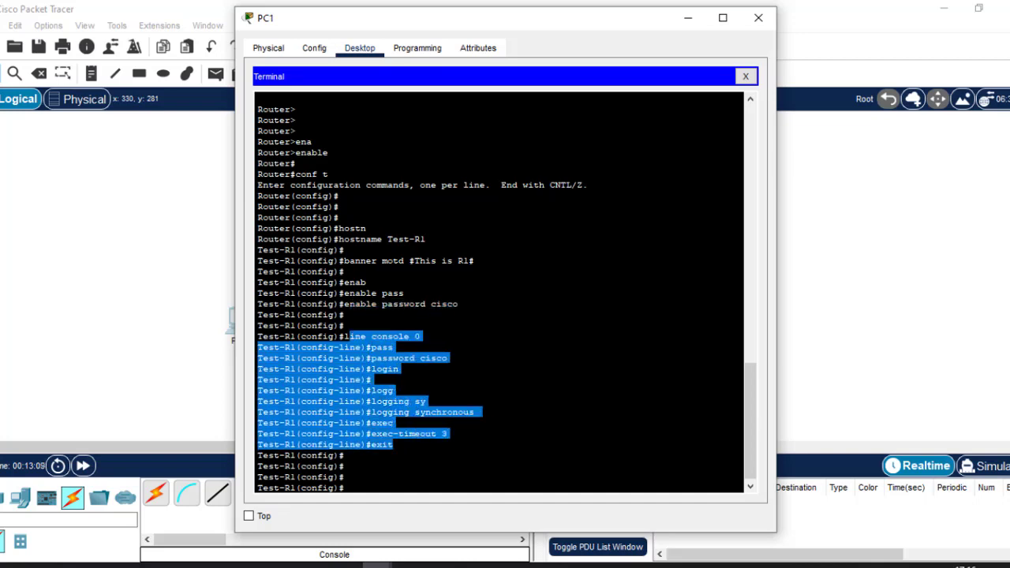
{"action": "left_click", "coordinate": [440, 359]}
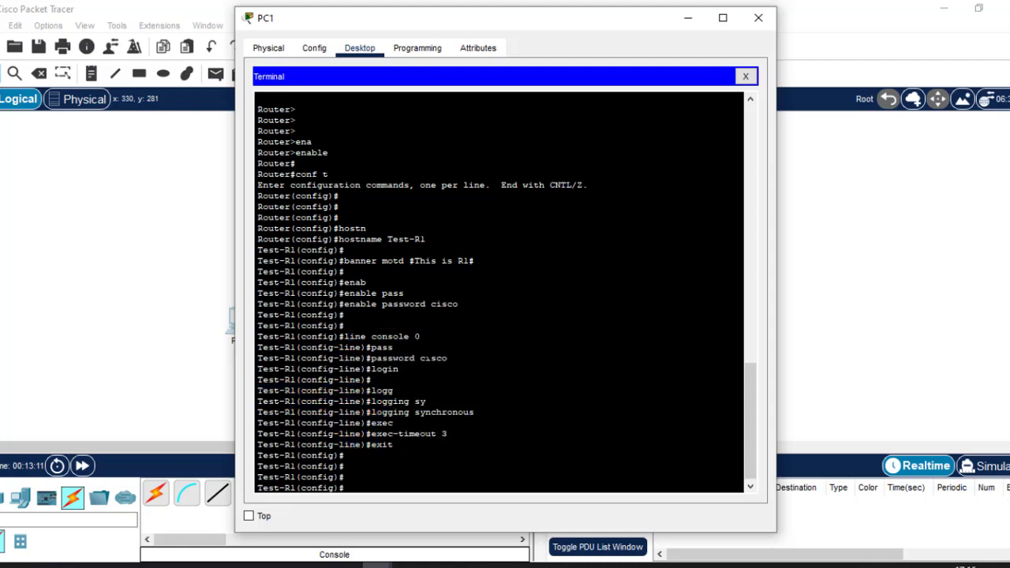
Point out each console command: line console 0, password, login, logging synchronous, exec-timeout 3
{"action": "left_click_drag", "start_coordinate": [420, 337], "coordinate": [355, 337]}
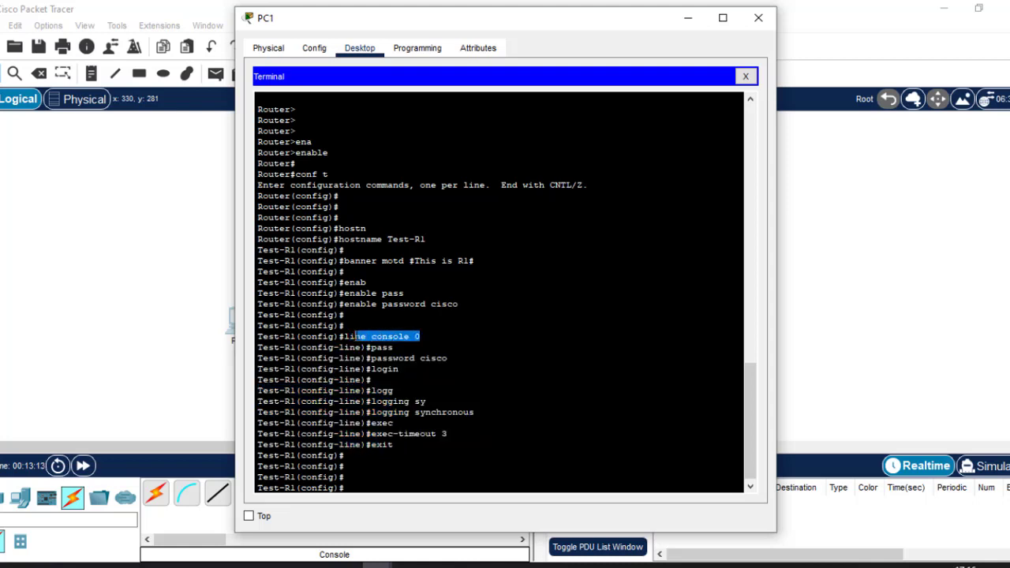
{"action": "left_click_drag", "start_coordinate": [448, 358], "coordinate": [371, 368]}
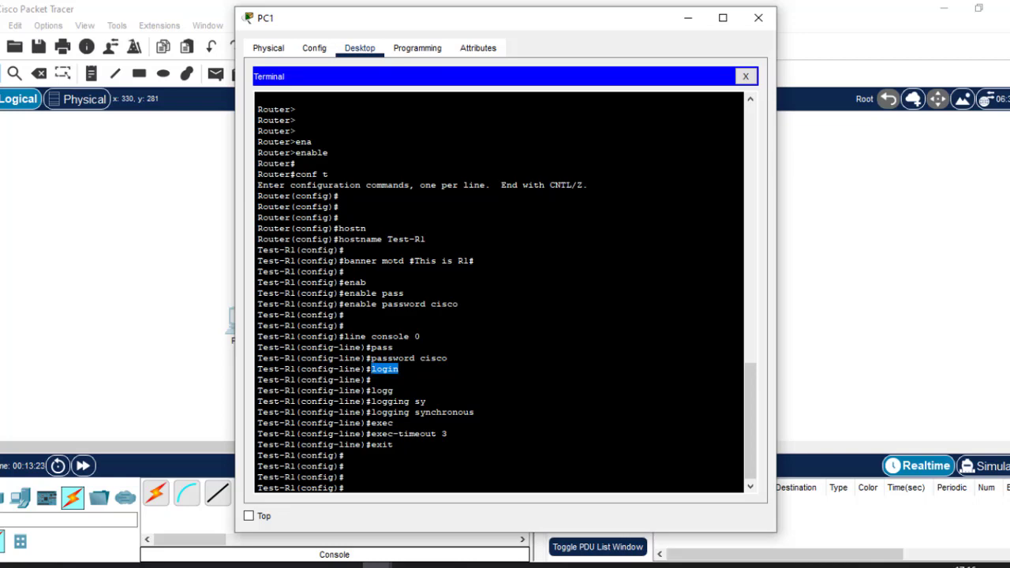
{"action": "left_click", "coordinate": [399, 369]}
{"action": "left_click_drag", "start_coordinate": [400, 369], "coordinate": [371, 369]}
{"action": "left_click_drag", "start_coordinate": [478, 412], "coordinate": [377, 412]}
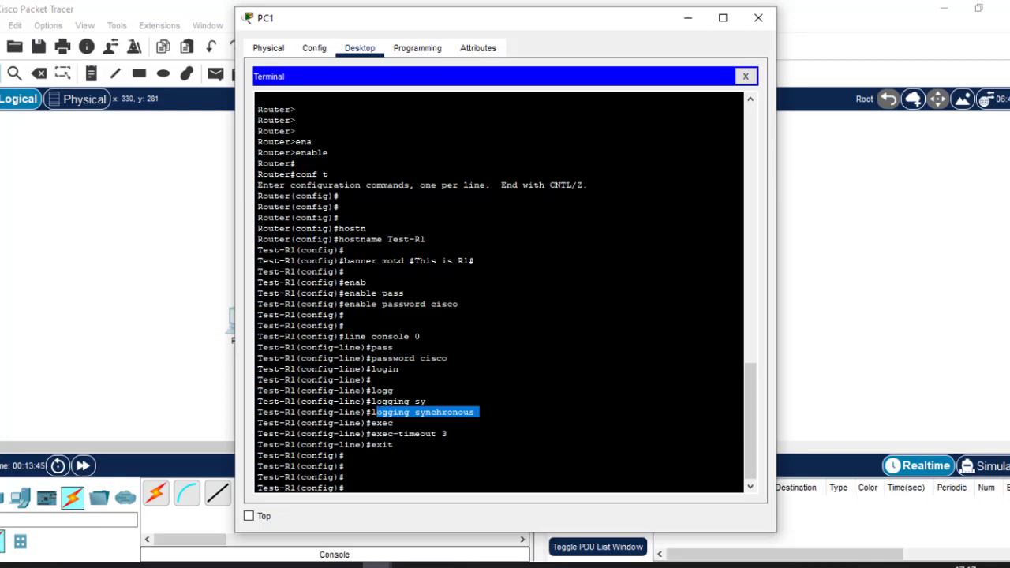
{"action": "left_click", "coordinate": [442, 434]}
{"action": "left_click_drag", "start_coordinate": [447, 433], "coordinate": [365, 433]}
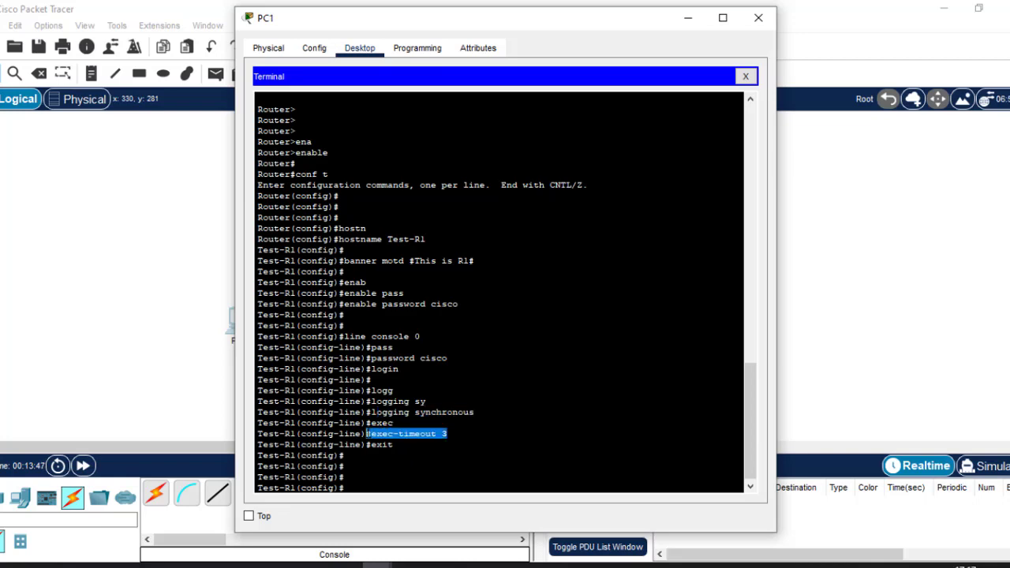
{"action": "left_click", "coordinate": [384, 461]}
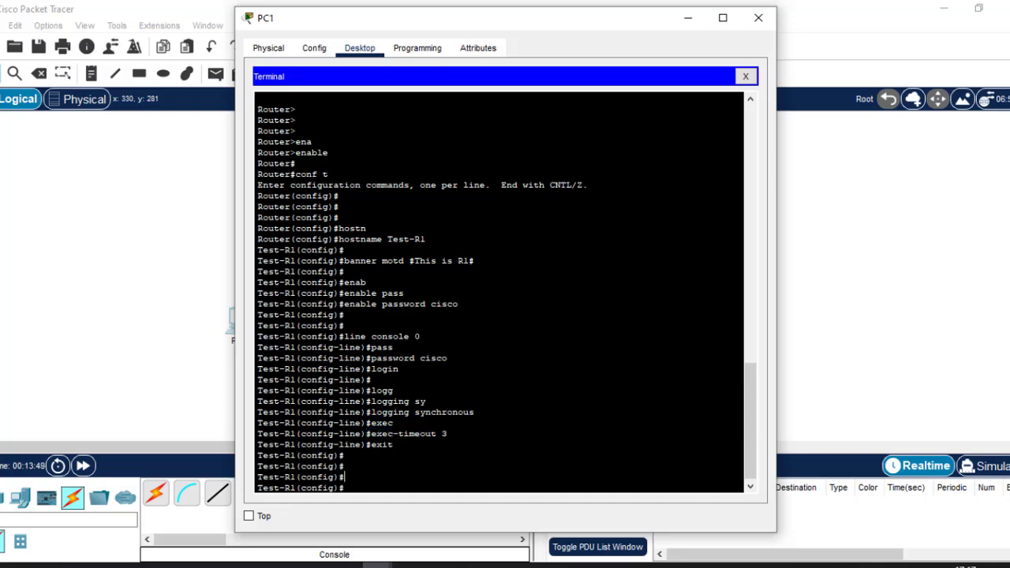
Enter line vty 0 15, fixing a typo, and give the vty lines a password
{"action": "type", "text": "line vty 0 415"}
{"action": "key", "text": "BackSpace"}
{"action": "key", "text": "BackSpace"}
{"action": "key", "text": "BackSpace"}
{"action": "type", "text": "15"}
{"action": "key", "text": "Return"}
{"action": "type", "text": "pass"}
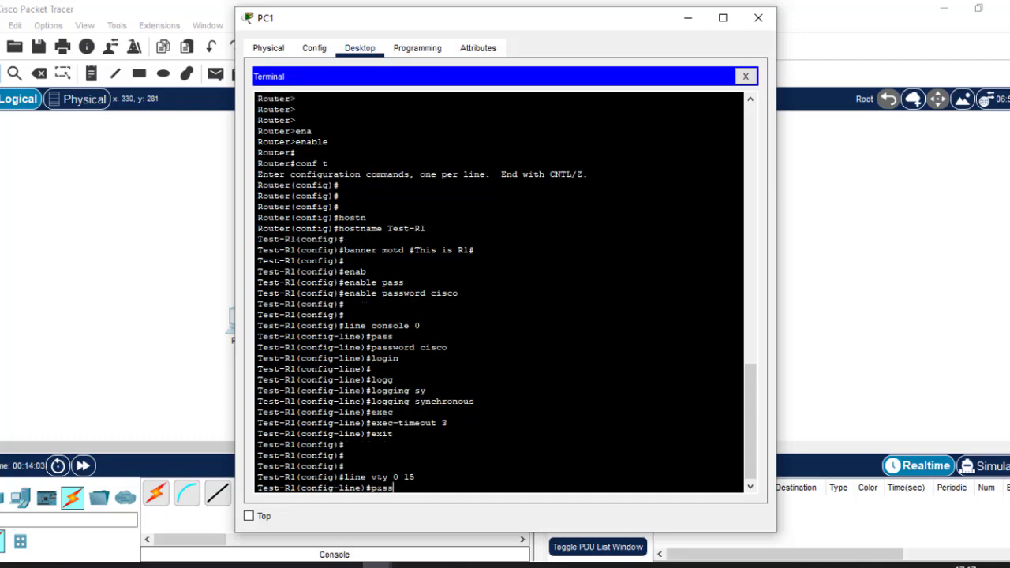
{"action": "key", "text": "Tab"}
{"action": "type", "text": "cisco"}
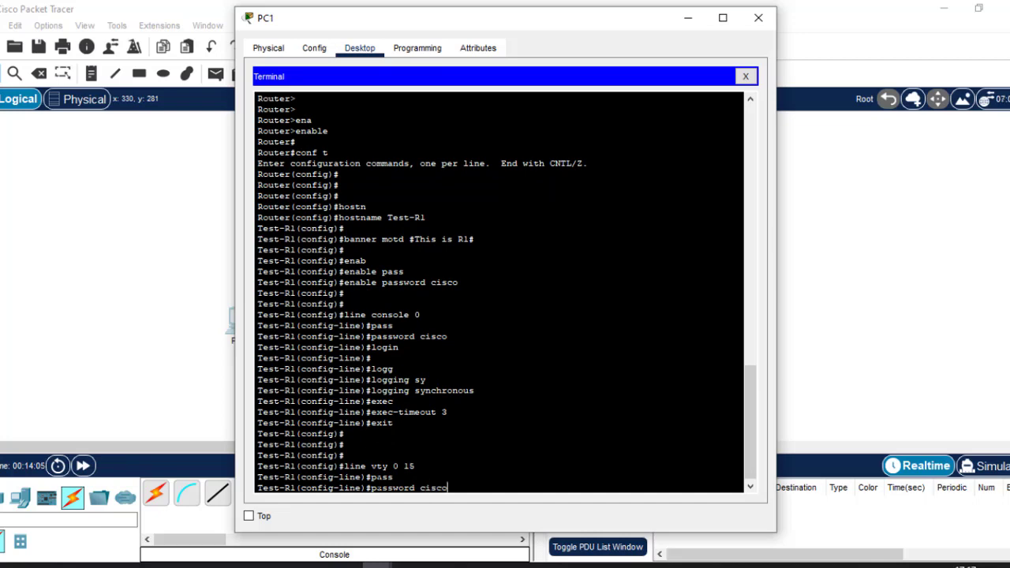
{"action": "key", "text": "Return"}
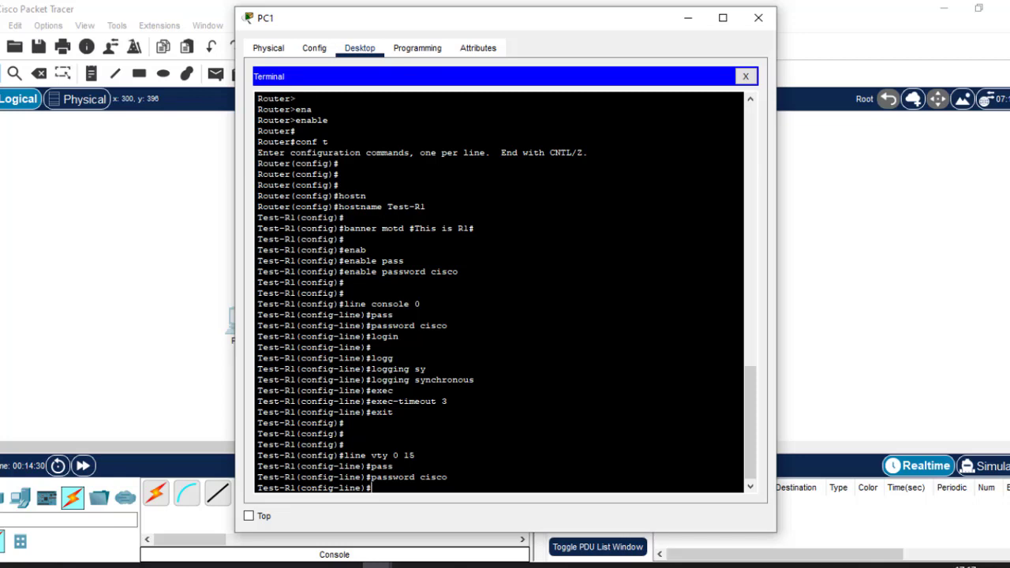
{"action": "mouse_move", "coordinate": [348, 304]}
{"action": "left_mouse_down"}
{"action": "mouse_move", "coordinate": [418, 304]}
{"action": "mouse_move", "coordinate": [344, 315]}
{"action": "mouse_move", "coordinate": [361, 315]}
{"action": "left_mouse_up"}
{"action": "left_click_drag", "start_coordinate": [479, 379], "coordinate": [394, 358]}
{"action": "left_click_drag", "start_coordinate": [420, 303], "coordinate": [344, 303]}
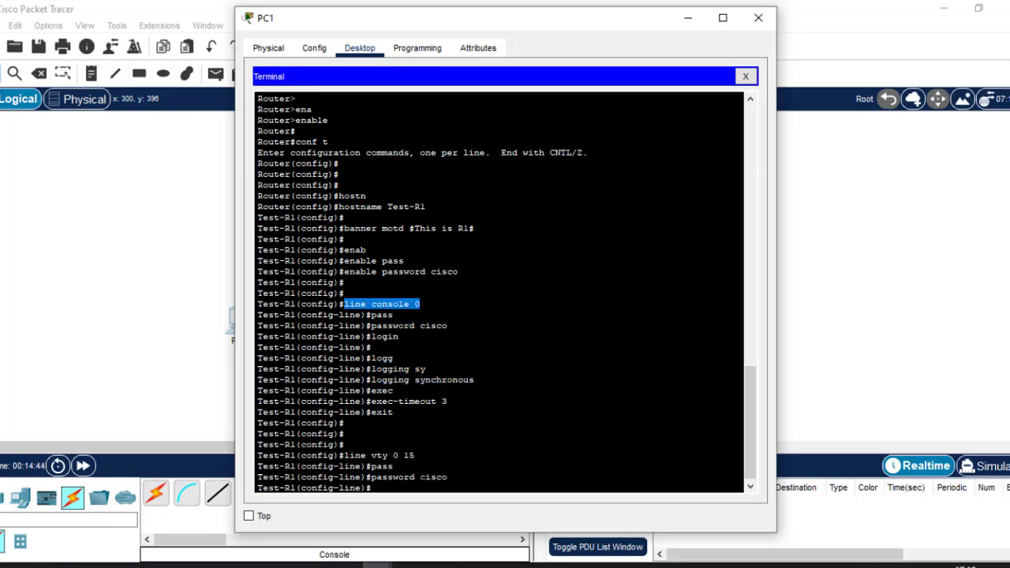
{"action": "left_click", "coordinate": [421, 478]}
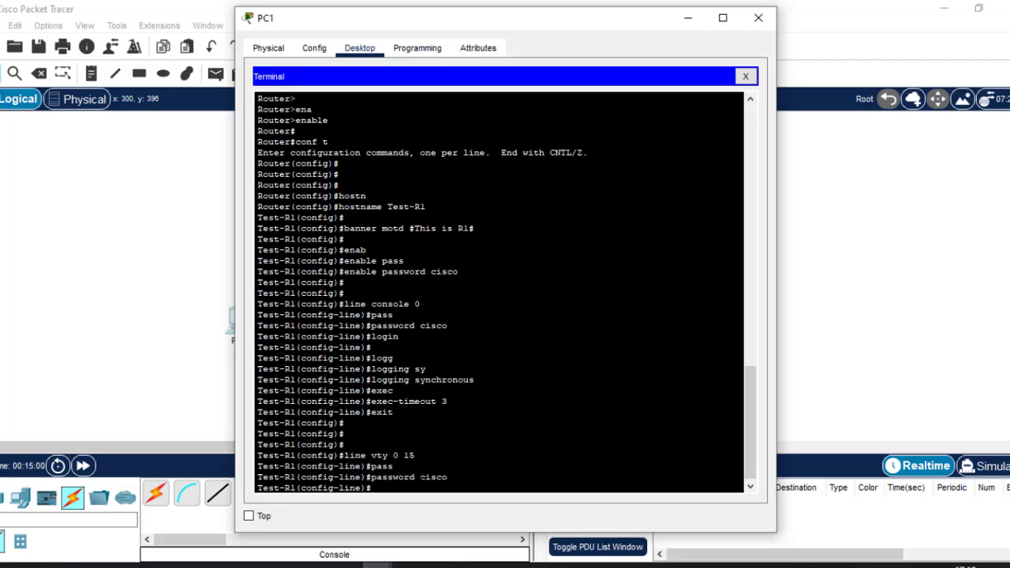
Require login and enable logging synchronous on vty lines 0 to 15
{"action": "type", "text": "login"}
{"action": "key", "text": "Return"}
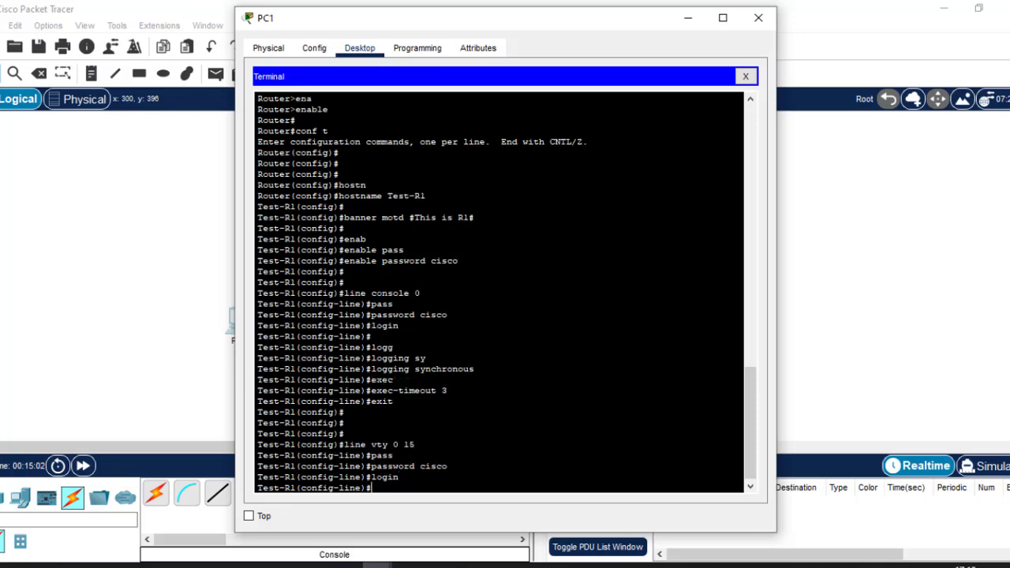
{"action": "key", "text": "Return"}
{"action": "key", "text": "Return"}
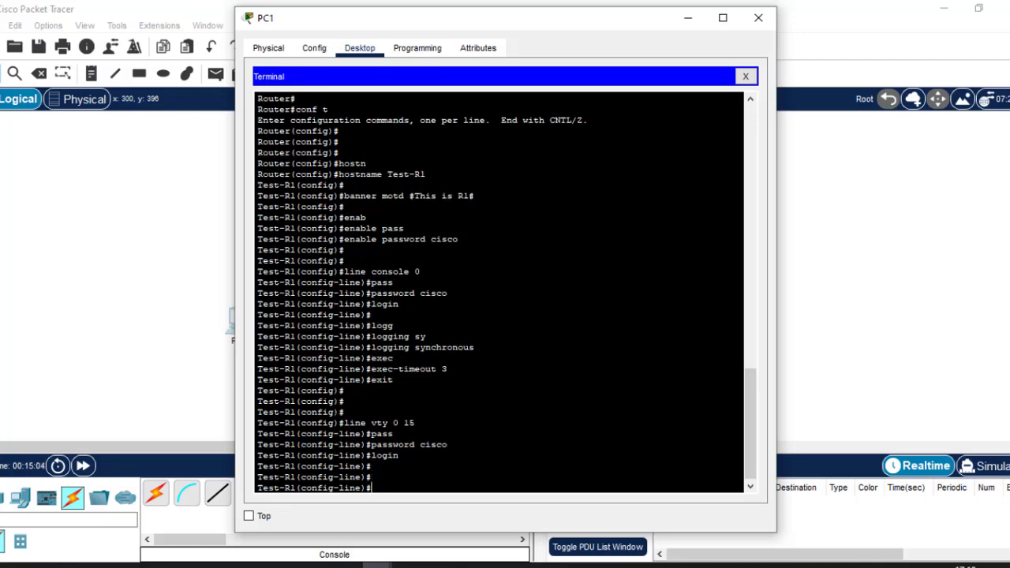
{"action": "type", "text": "logg"}
{"action": "key", "text": "Tab"}
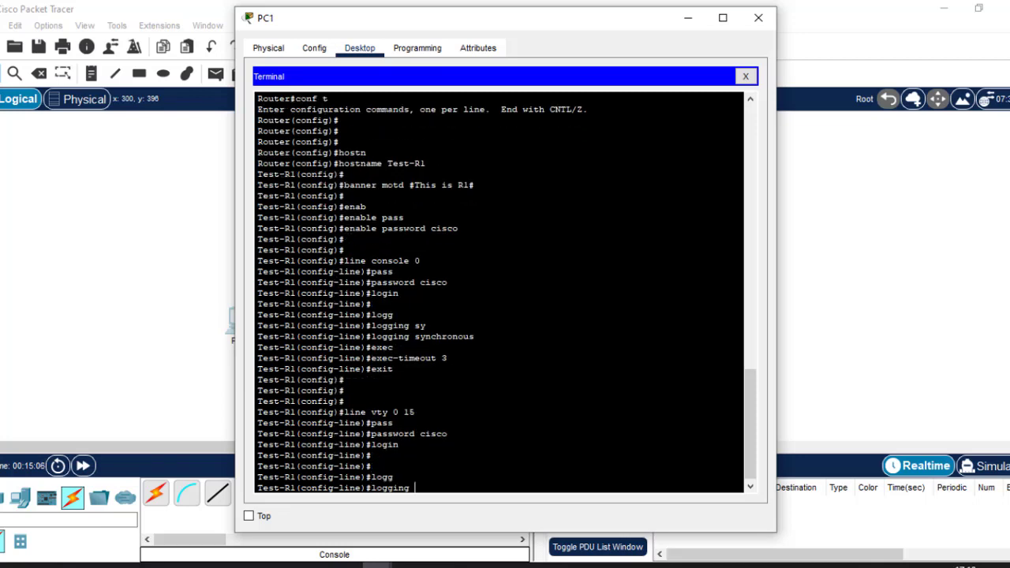
{"action": "type", "text": "s"}
{"action": "key", "text": "Tab"}
{"action": "key", "text": "Return"}
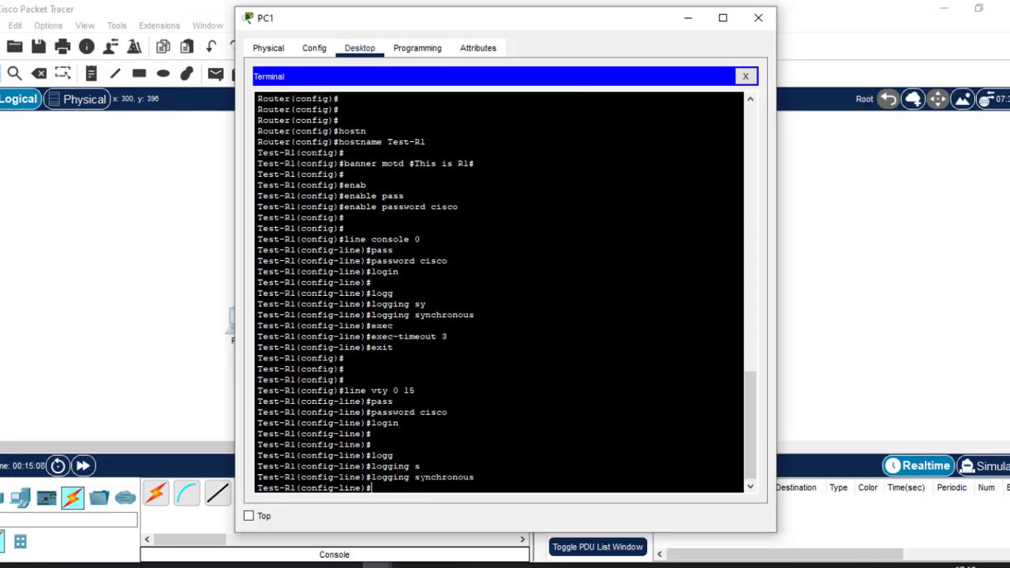
Set a 2-minute vty exec timeout, exit to global configuration, and show the checklist slide
{"action": "type", "text": "exec"}
{"action": "key", "text": "Tab"}
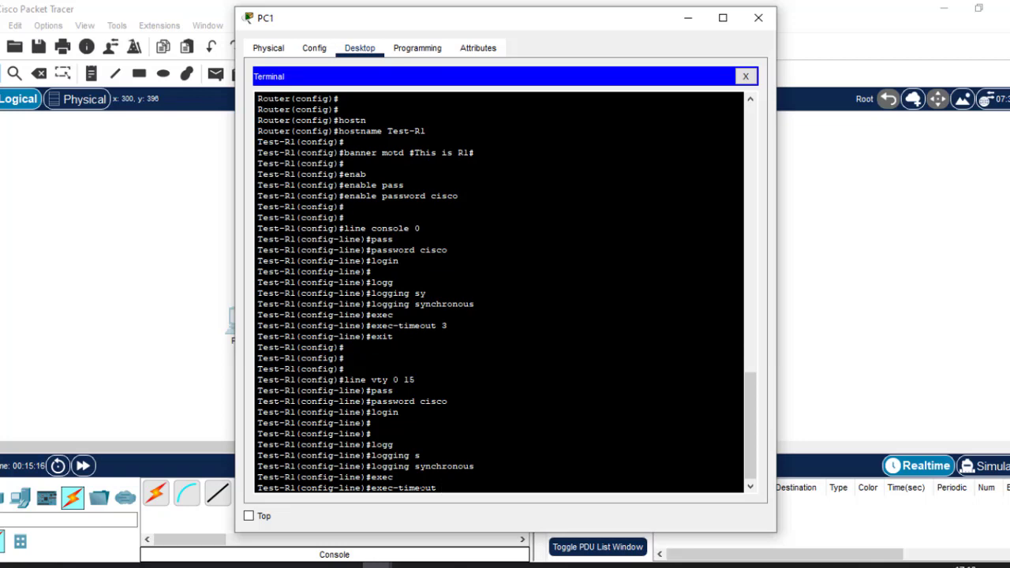
{"action": "type", "text": "2"}
{"action": "key", "text": "Return"}
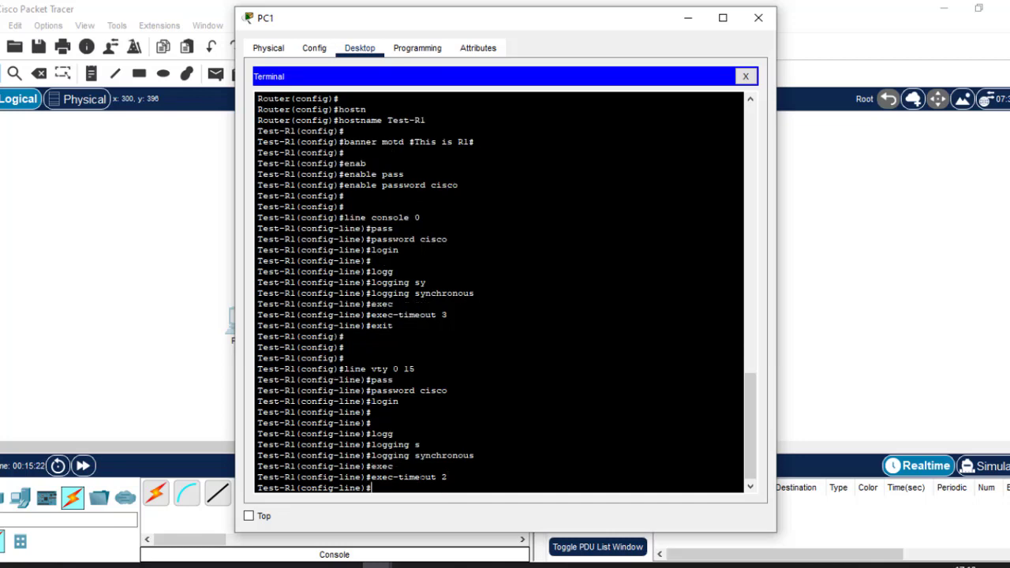
{"action": "type", "text": "exit"}
{"action": "key", "text": "Return"}
{"action": "key", "text": "Return"}
{"action": "key", "text": "Return"}
{"action": "key", "text": "Return"}
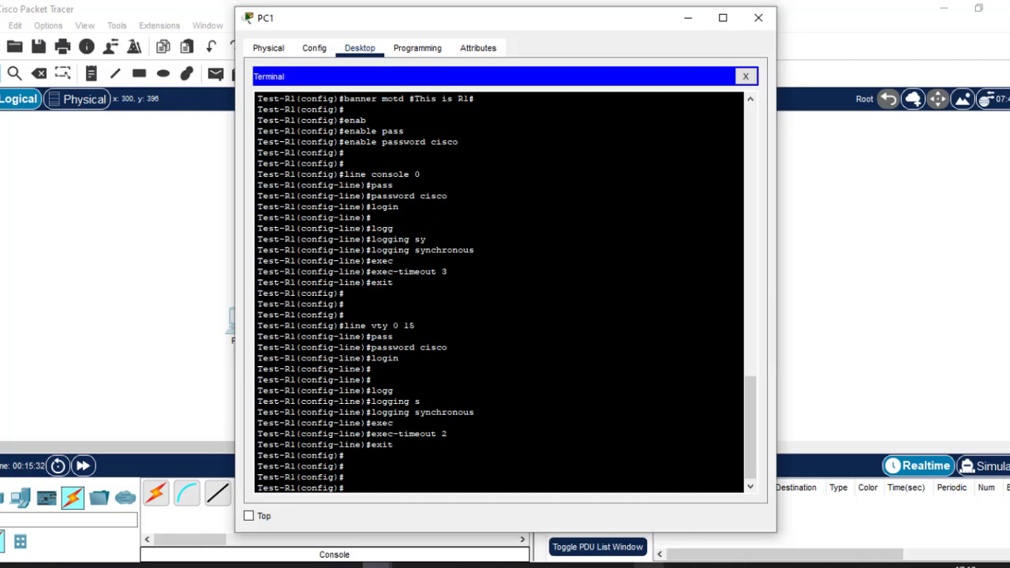
{"action": "left_click", "coordinate": [649, 565]}
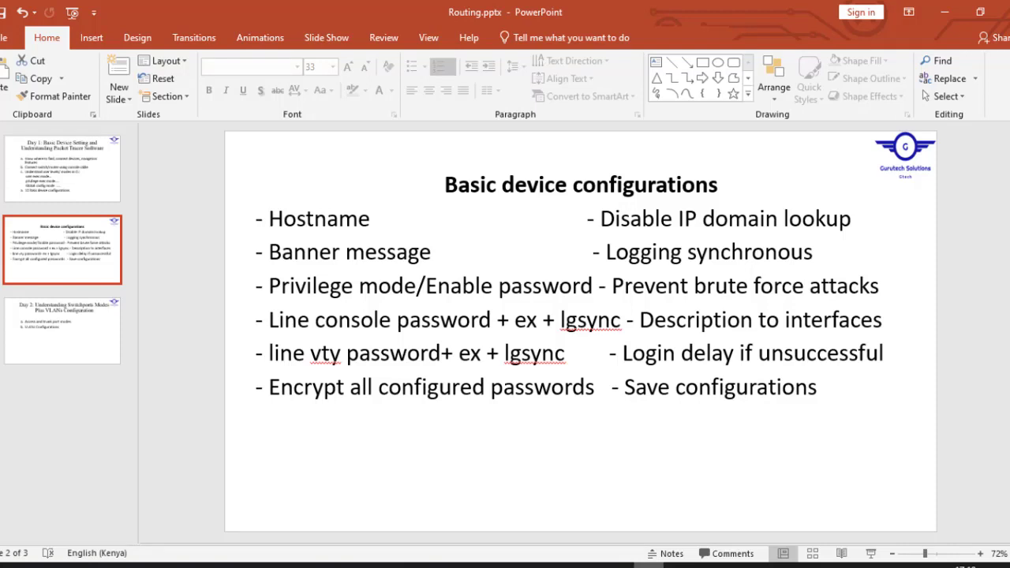
Minimize PowerPoint to return to the Test-R1 terminal
{"action": "left_click", "coordinate": [649, 566]}
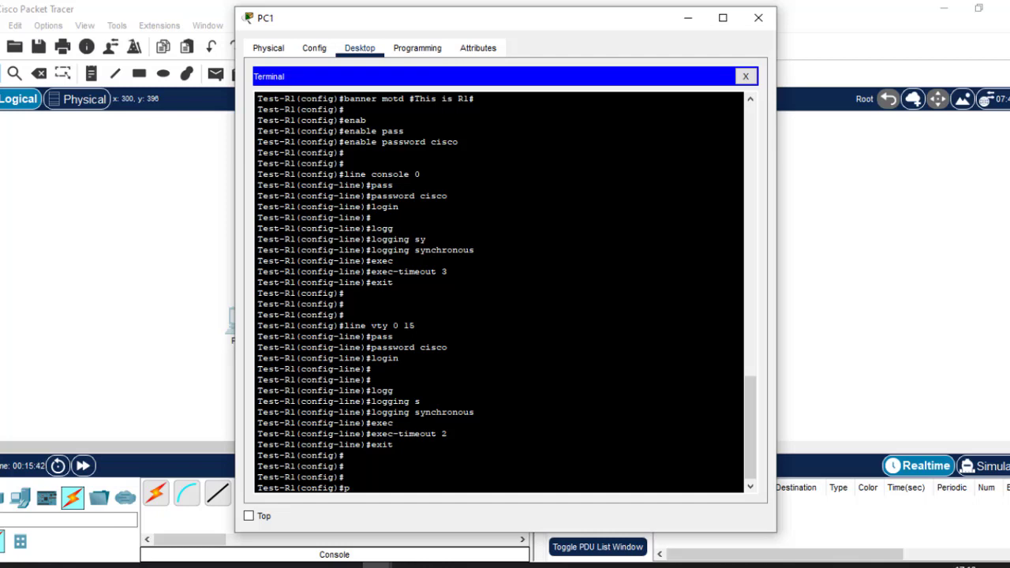
Enable 'service password-encryption' on Test-R1 using Tab completion
{"action": "type", "text": "servic"}
{"action": "key", "text": "Tab"}
{"action": "type", "text": "p"}
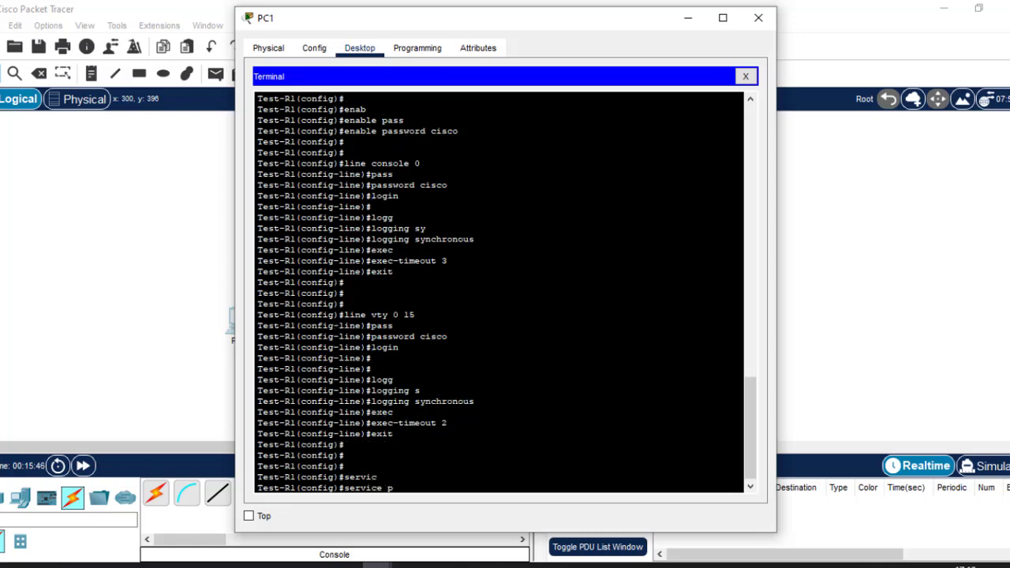
{"action": "type", "text": "as"}
{"action": "key", "text": "Tab"}
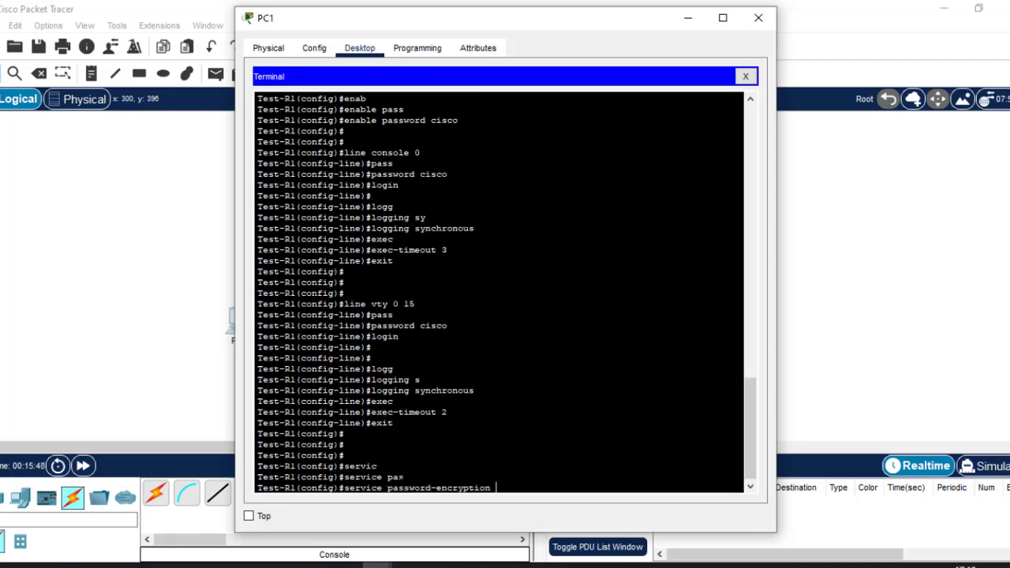
{"action": "key", "text": "Return"}
{"action": "key", "text": "Return"}
{"action": "key", "text": "Return"}
{"action": "key", "text": "Return"}
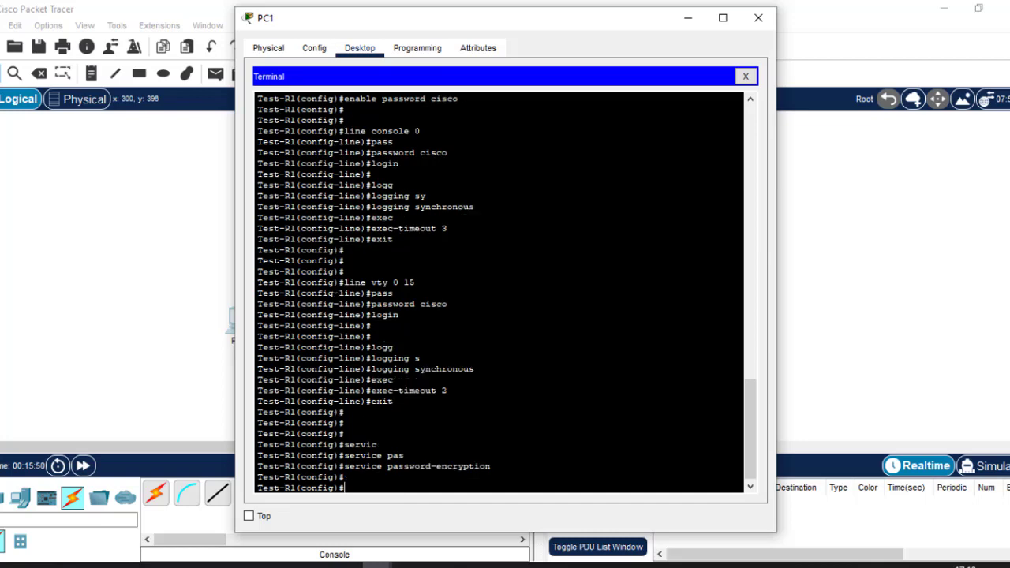
{"action": "left_click_drag", "start_coordinate": [407, 434], "coordinate": [491, 445]}
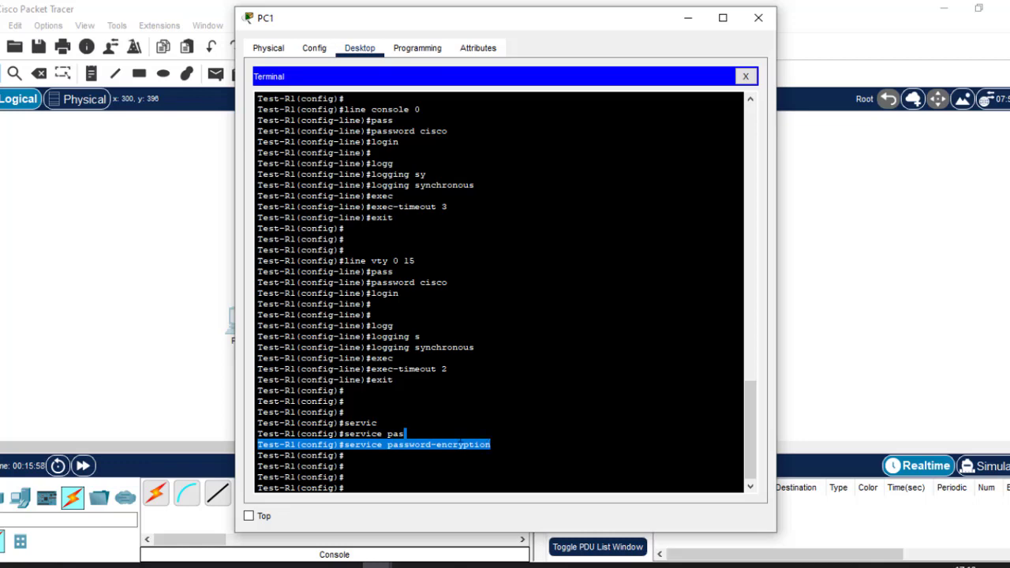
{"action": "left_click", "coordinate": [405, 433]}
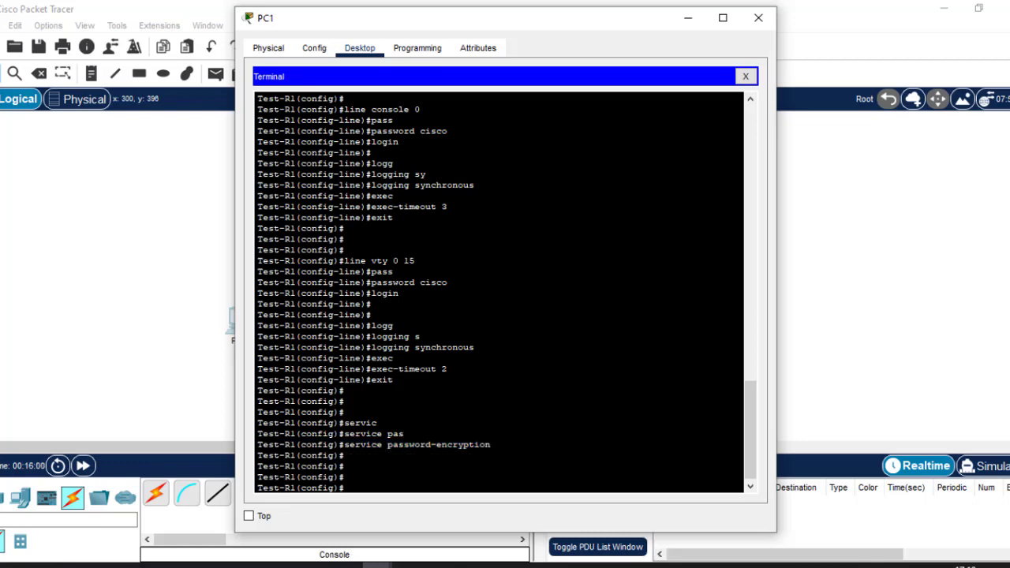
{"action": "left_click_drag", "start_coordinate": [447, 282], "coordinate": [421, 283]}
{"action": "left_click_drag", "start_coordinate": [493, 445], "coordinate": [344, 445]}
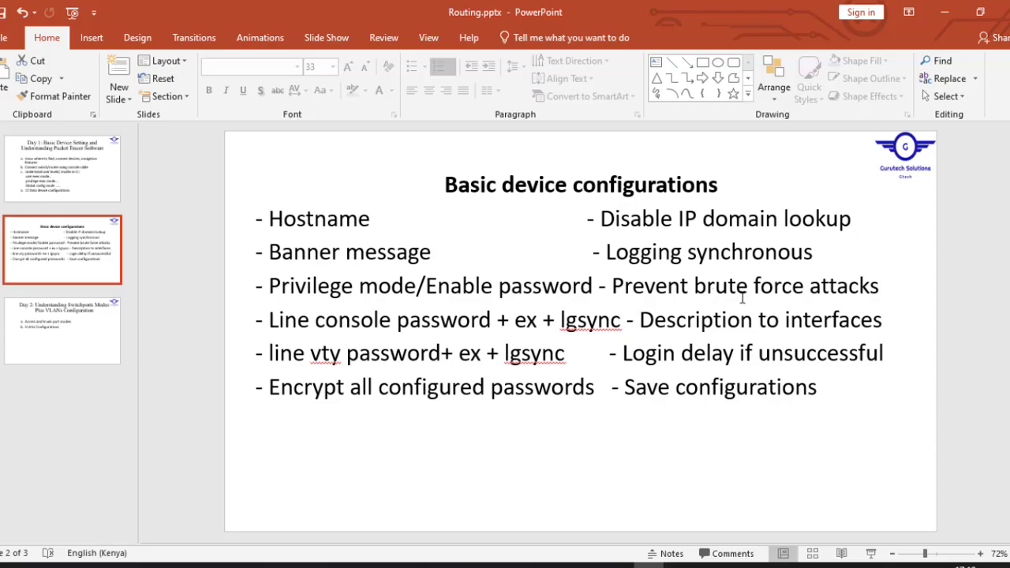
{"action": "left_click", "coordinate": [647, 565]}
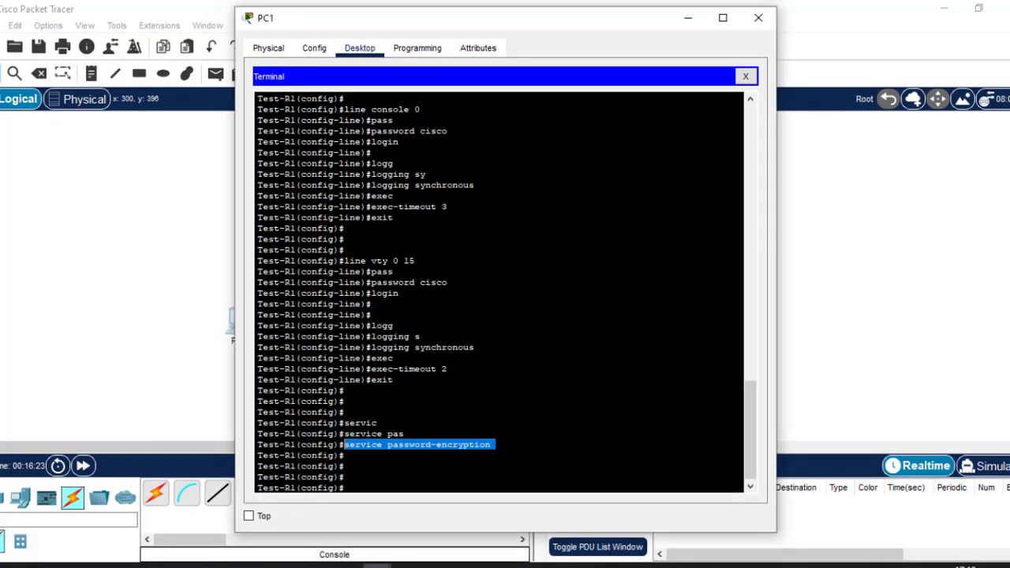
{"action": "left_click", "coordinate": [370, 495]}
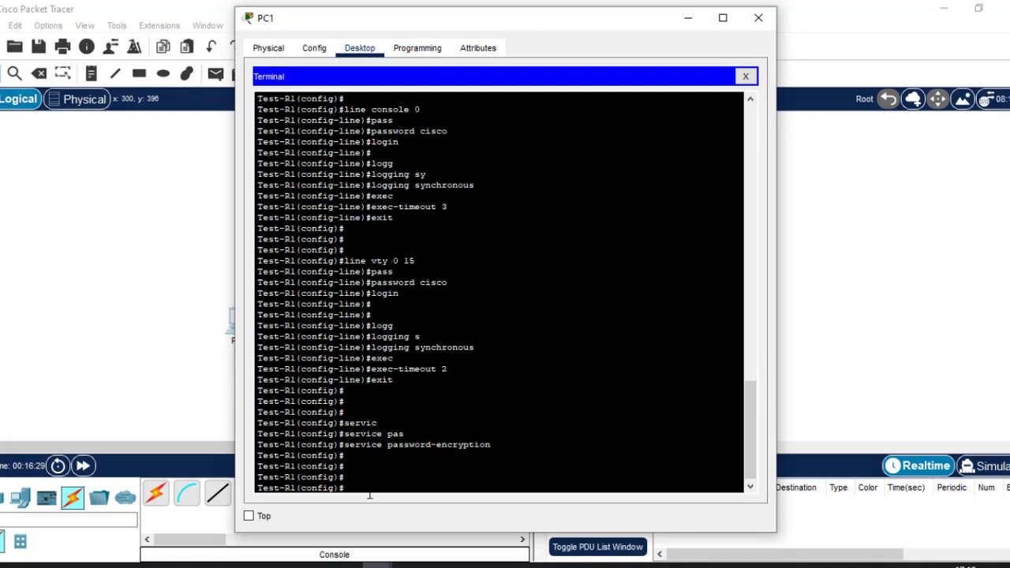
Submit the mistyped command 'do wrr' at the global config prompt
{"action": "type", "text": "do wrr"}
{"action": "key", "text": "BackSpace"}
{"action": "key", "text": "BackSpace"}
{"action": "key", "text": "BackSpace"}
{"action": "type", "text": "rr"}
{"action": "key", "text": "Return"}
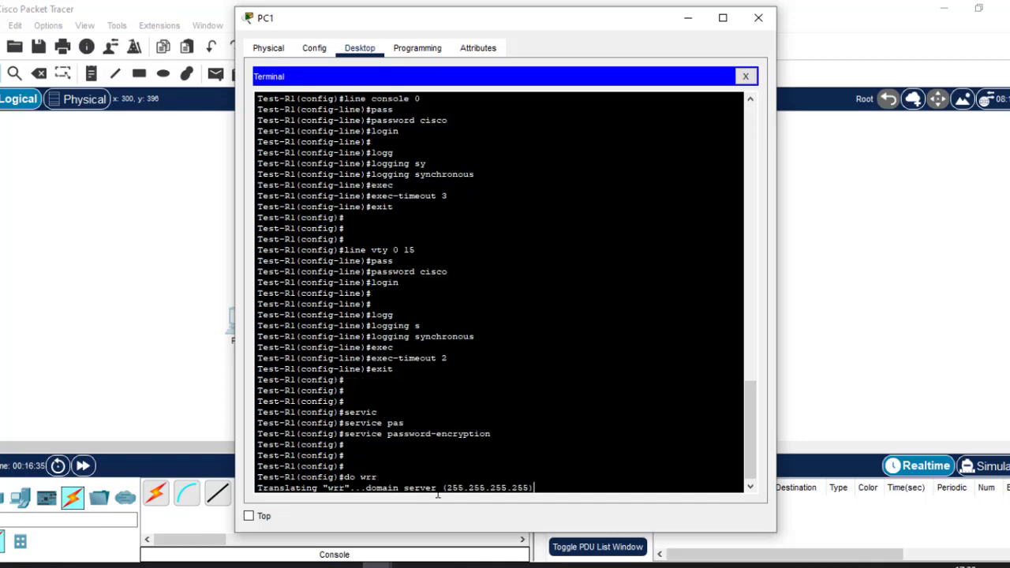
Highlight the wrr typo being looked up as a hostname, then abort the lookup with Ctrl+Shift+6
{"action": "double_click", "coordinate": [333, 489]}
{"action": "mouse_move", "coordinate": [355, 478]}
{"action": "left_mouse_down"}
{"action": "mouse_move", "coordinate": [345, 477]}
{"action": "mouse_move", "coordinate": [376, 477]}
{"action": "mouse_move", "coordinate": [365, 477]}
{"action": "left_mouse_up"}
{"action": "left_click", "coordinate": [557, 490]}
{"action": "left_click", "coordinate": [744, 565]}
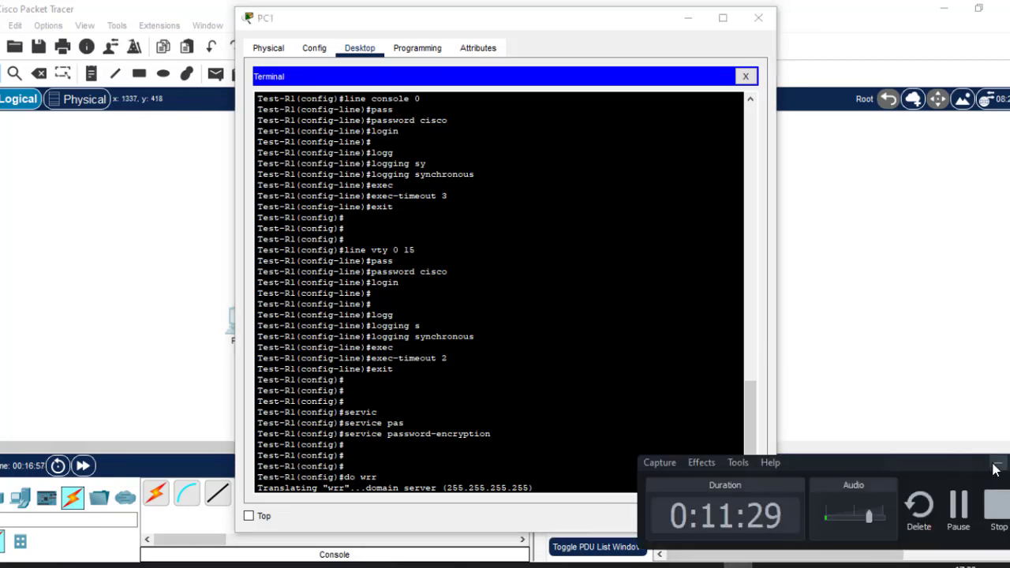
{"action": "left_click", "coordinate": [752, 565]}
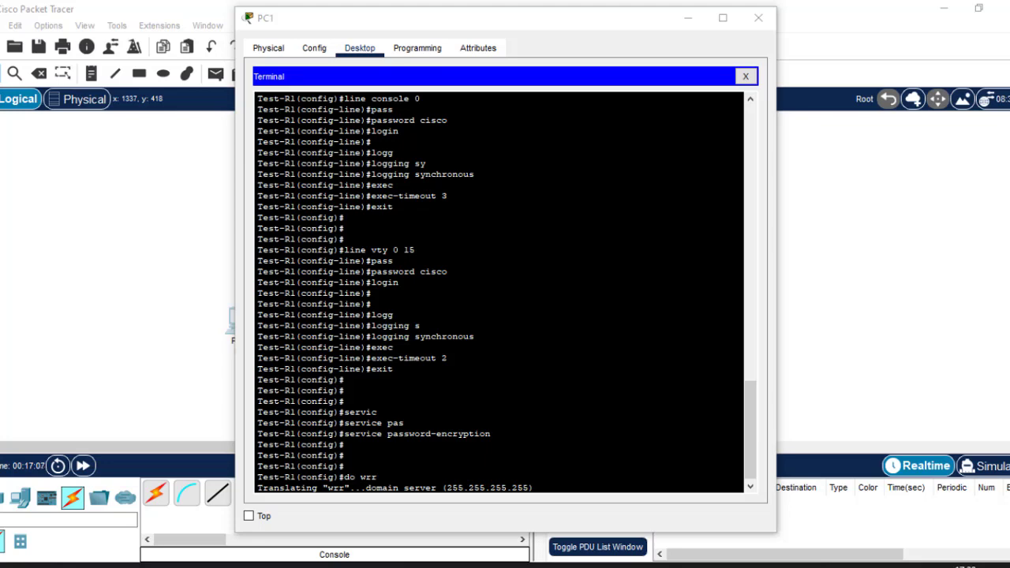
{"action": "left_click", "coordinate": [378, 477]}
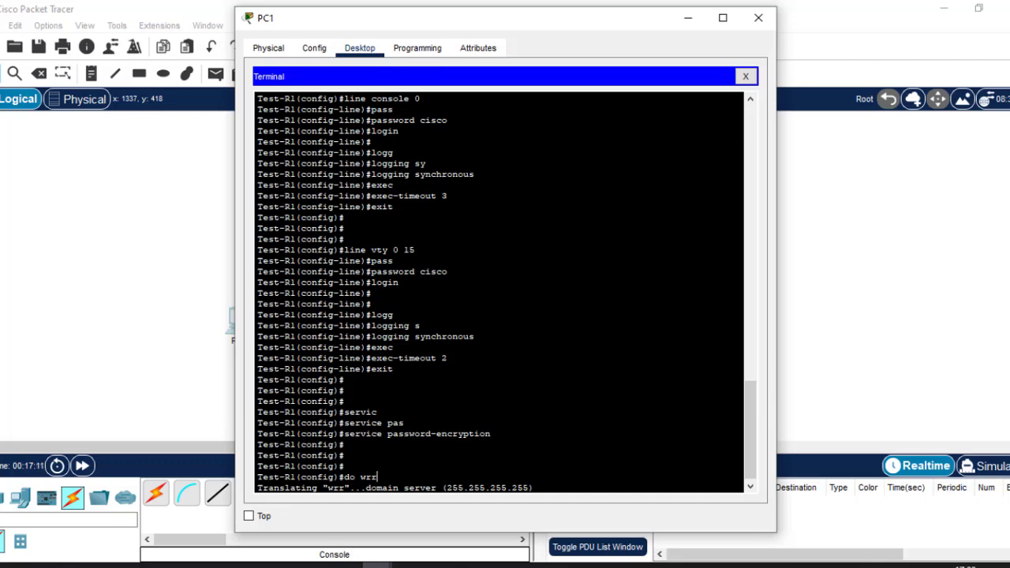
{"action": "key", "text": "ctrl+shift+6"}
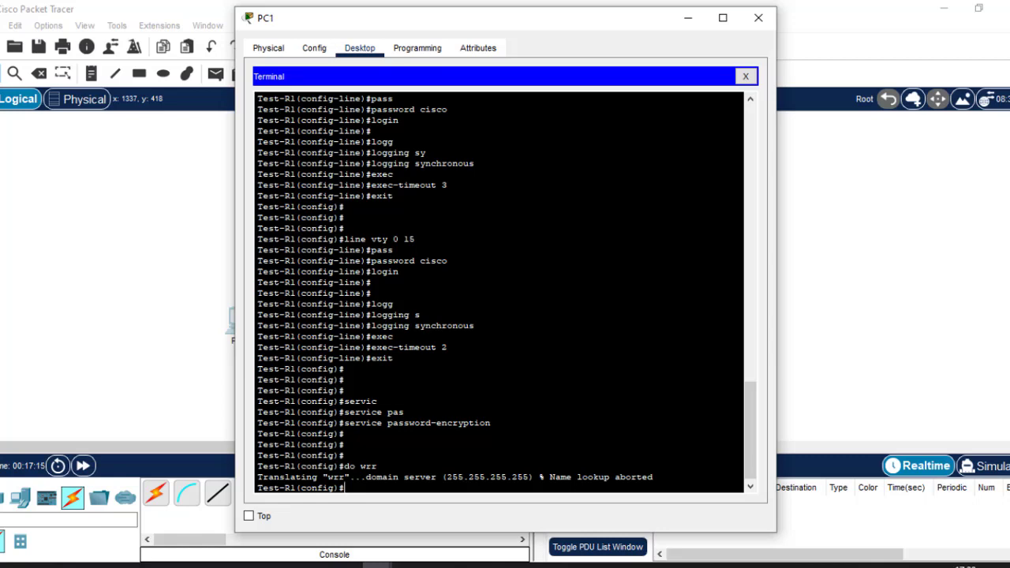
Disable DNS lookups with 'no ip domain lookup'
{"action": "type", "text": "no ip domain loo"}
{"action": "key", "text": "Tab"}
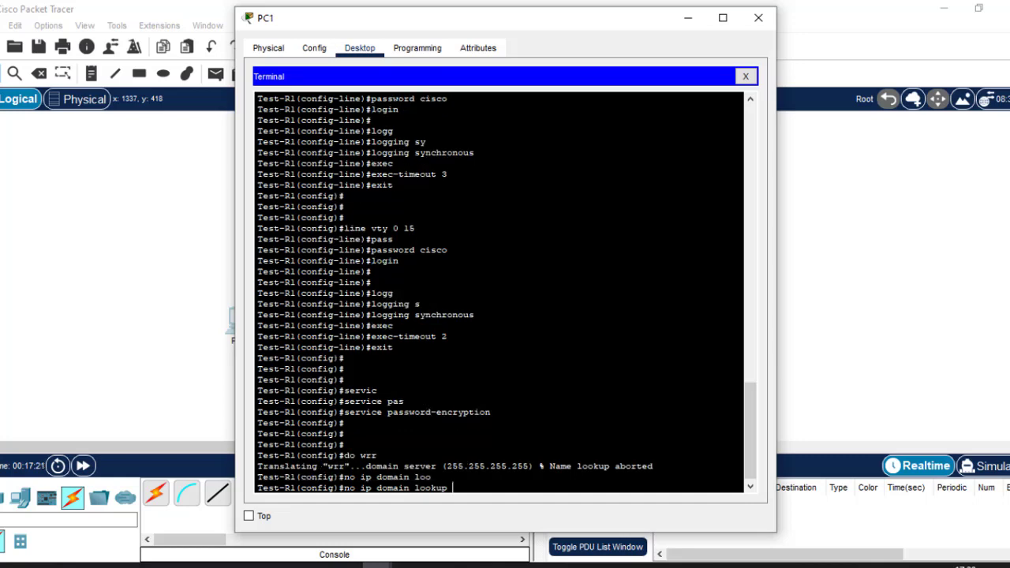
{"action": "key", "text": "Return"}
{"action": "key", "text": "Return"}
{"action": "key", "text": "Return"}
{"action": "key", "text": "Return"}
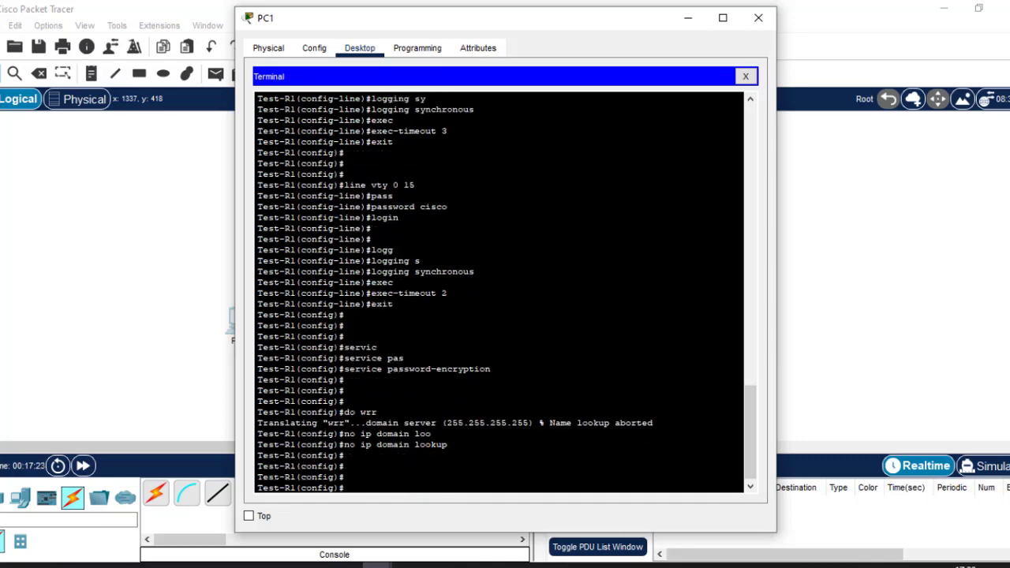
Rerun 'do wrr' from history twice, getting an instant Unknown command error, then return to the Routing slides
{"action": "key", "text": "Up"}
{"action": "key", "text": "Up"}
{"action": "key", "text": "Up"}
{"action": "key", "text": "Up"}
{"action": "key", "text": "Down"}
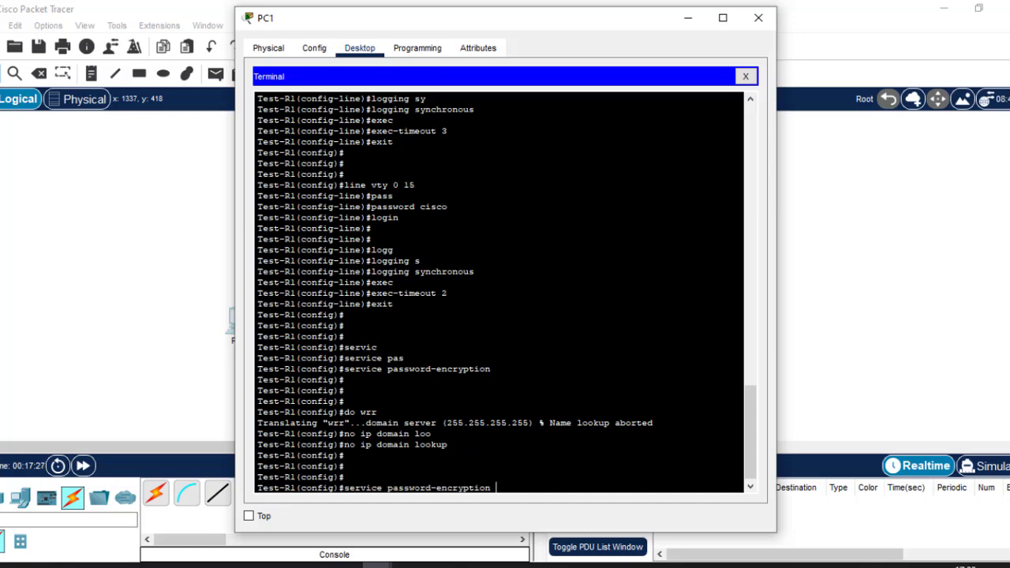
{"action": "key", "text": "Down"}
{"action": "key", "text": "Return"}
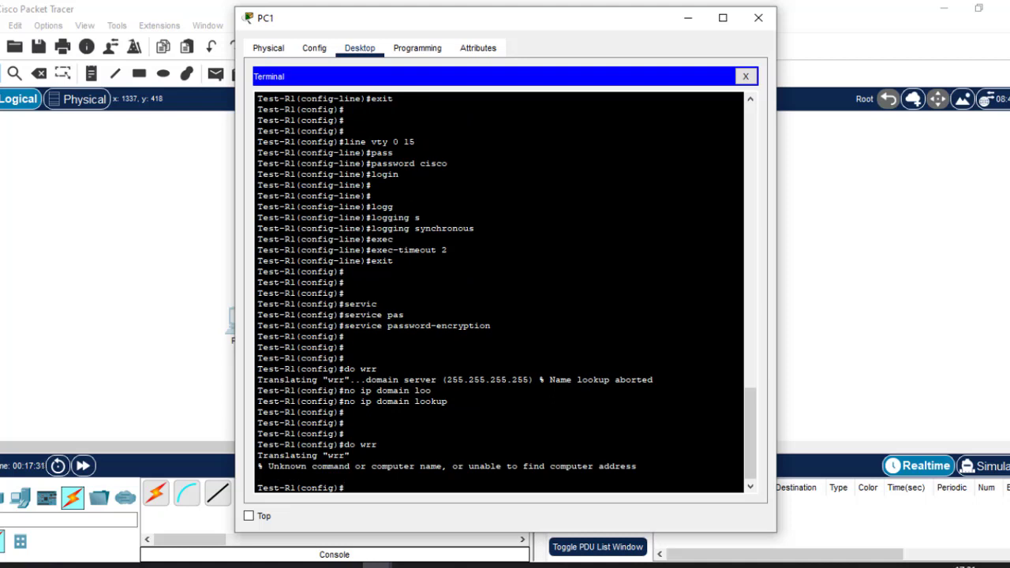
{"action": "left_click_drag", "start_coordinate": [258, 380], "coordinate": [432, 391]}
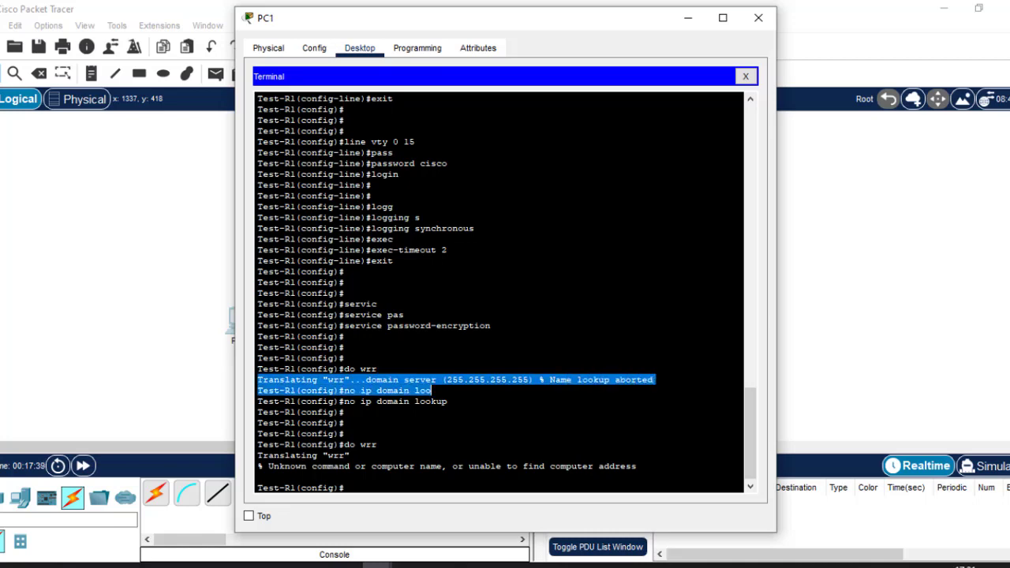
{"action": "left_click", "coordinate": [257, 477]}
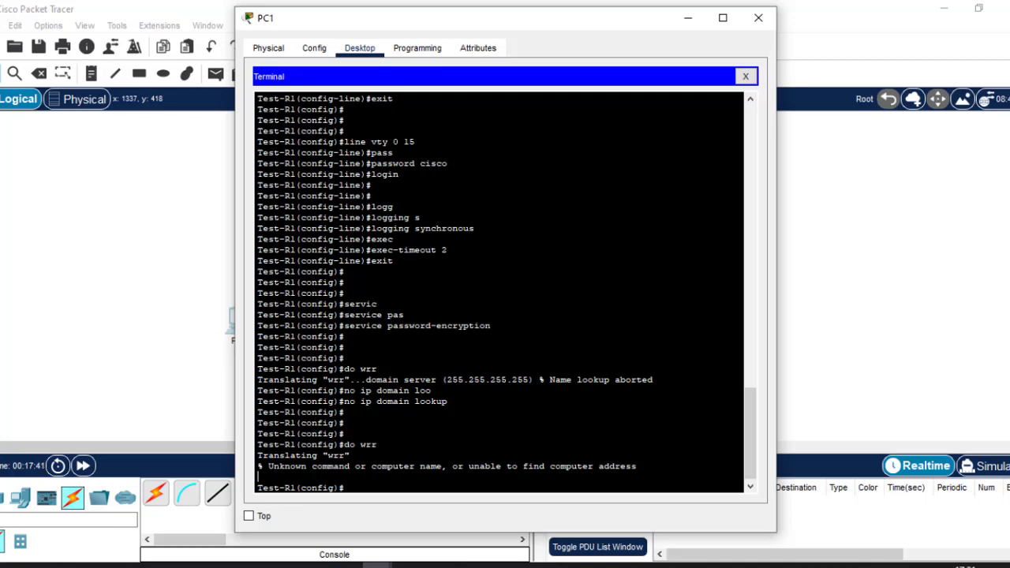
{"action": "key", "text": "Up"}
{"action": "key", "text": "Return"}
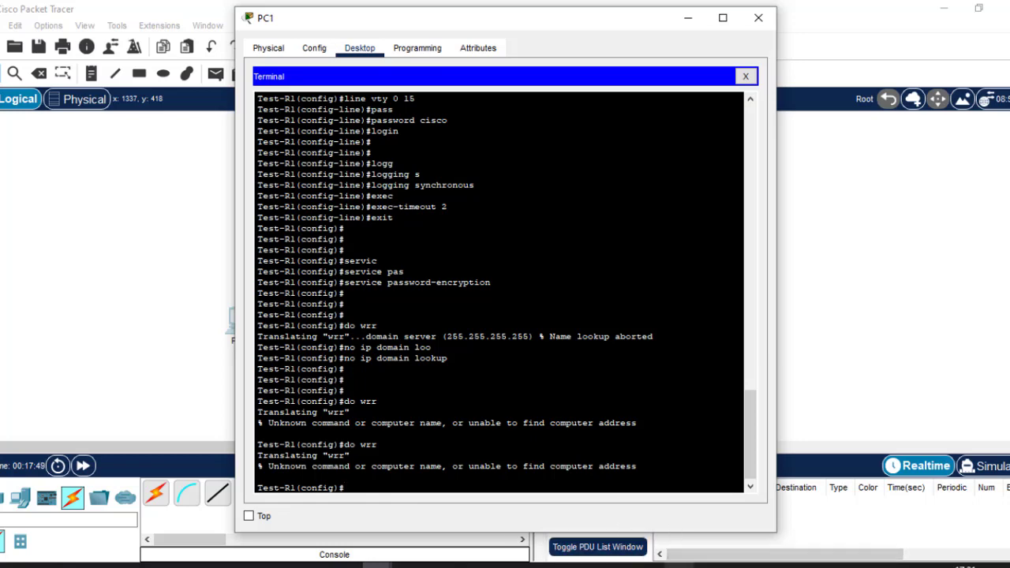
{"action": "left_click", "coordinate": [649, 566]}
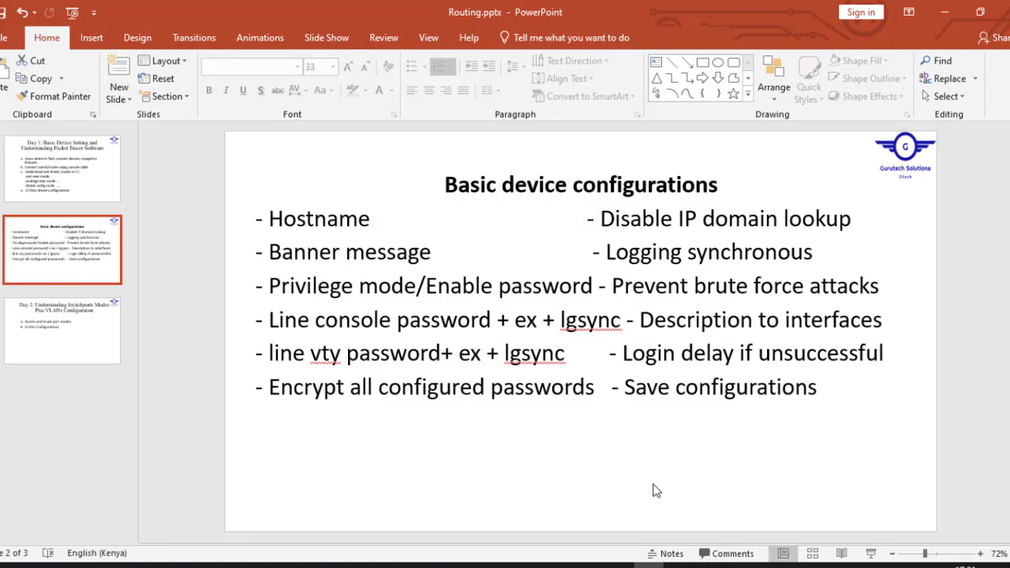
Minimize the Routing slide deck to show the Test-R1 terminal again
{"action": "left_click", "coordinate": [649, 565]}
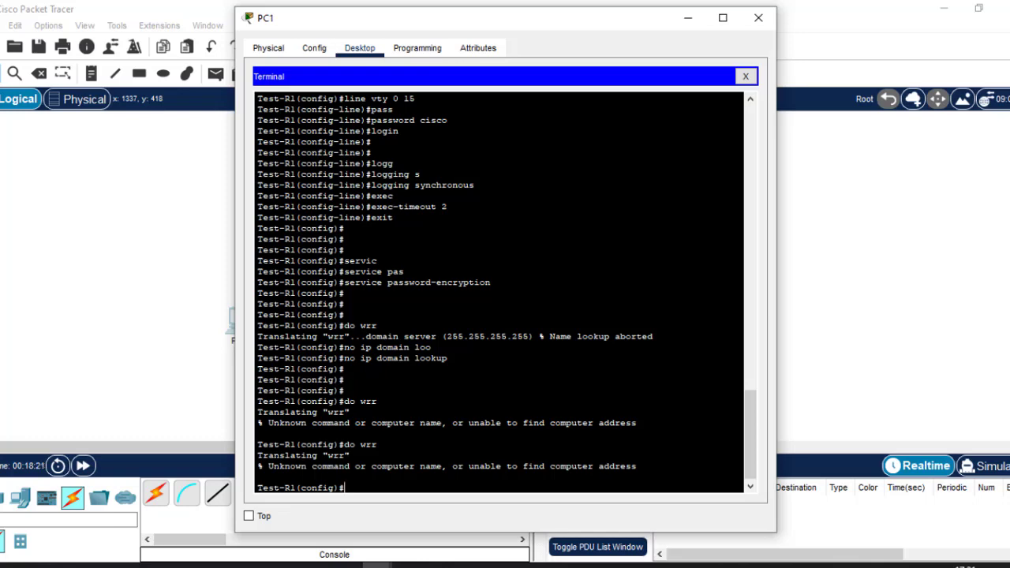
Apply 'login block-for 180 attempts 3 within 60' on Test-R1, then return to the slides
{"action": "key", "text": "Return"}
{"action": "key", "text": "Return"}
{"action": "key", "text": "Return"}
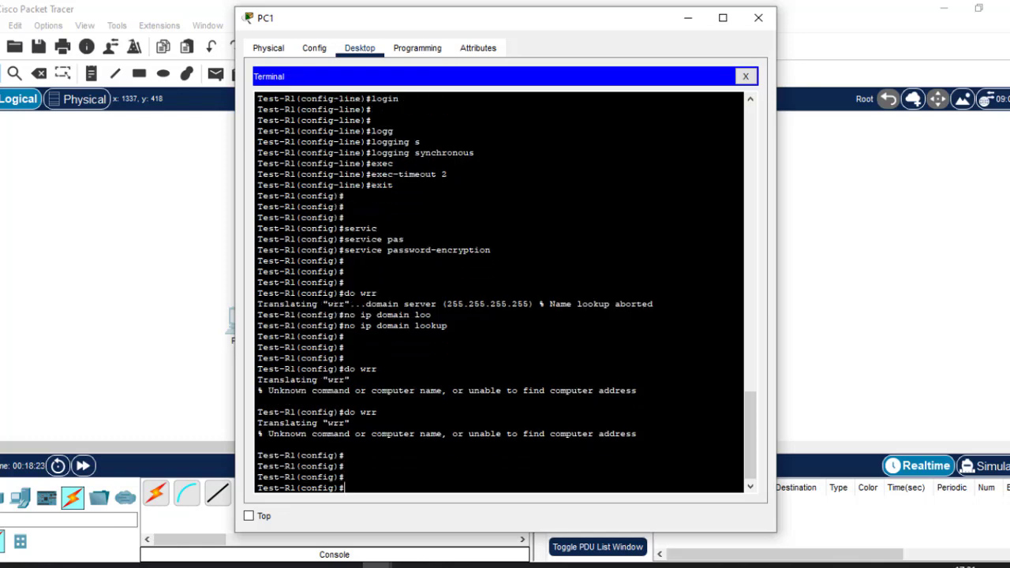
{"action": "type", "text": "login blo"}
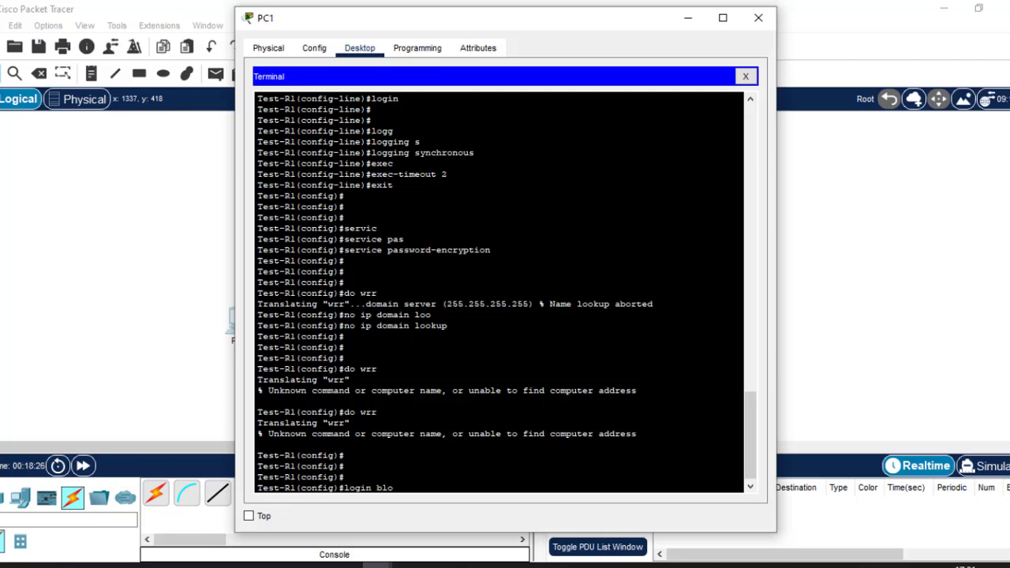
{"action": "key", "text": "Tab"}
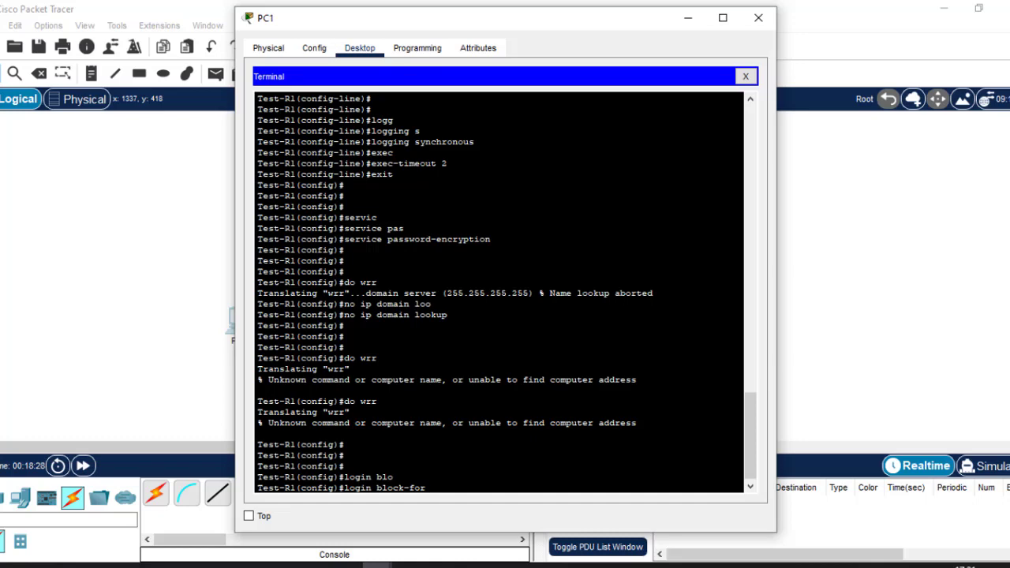
{"action": "type", "text": "180 att"}
{"action": "key", "text": "Tab"}
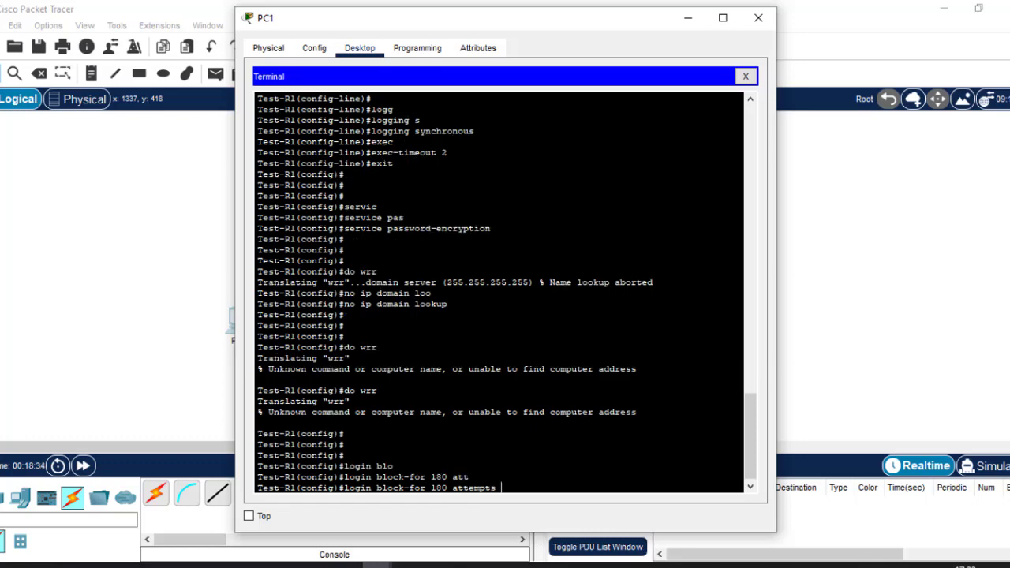
{"action": "type", "text": "3 wit"}
{"action": "key", "text": "Tab"}
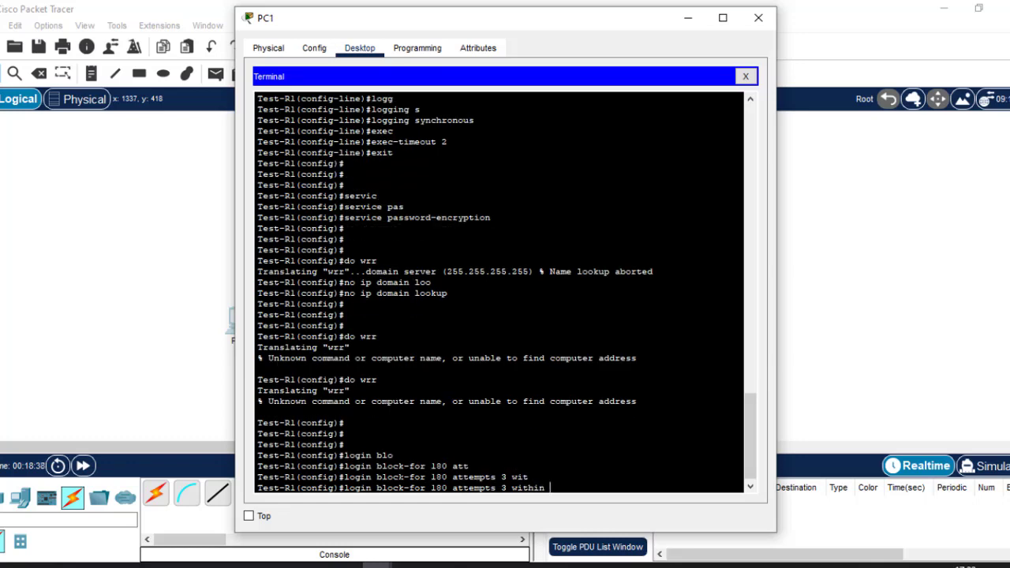
{"action": "type", "text": "60"}
{"action": "left_click_drag", "start_coordinate": [447, 488], "coordinate": [432, 487]}
{"action": "key", "text": "Return"}
{"action": "key", "text": "Return"}
{"action": "key", "text": "Return"}
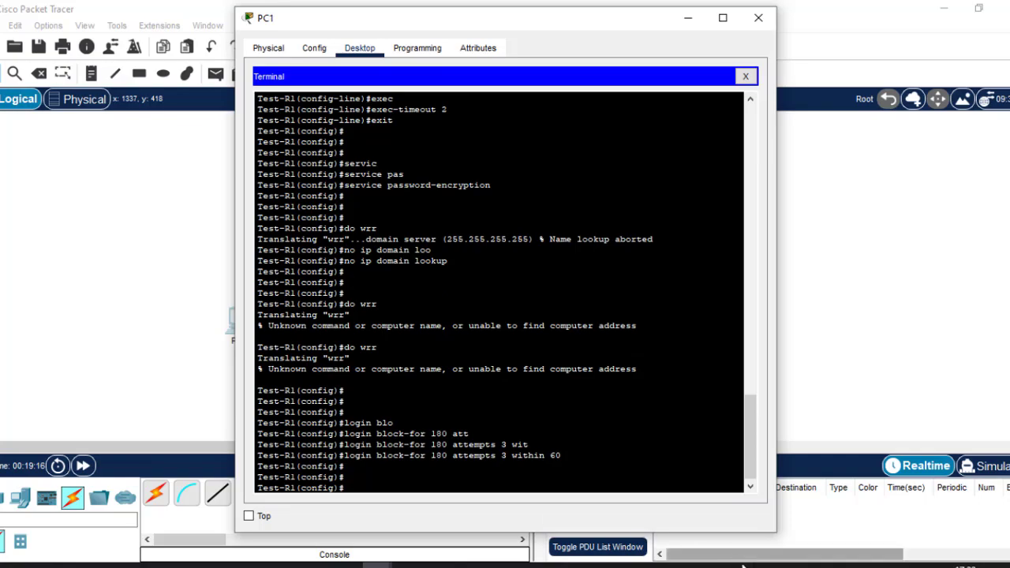
{"action": "left_click", "coordinate": [649, 565]}
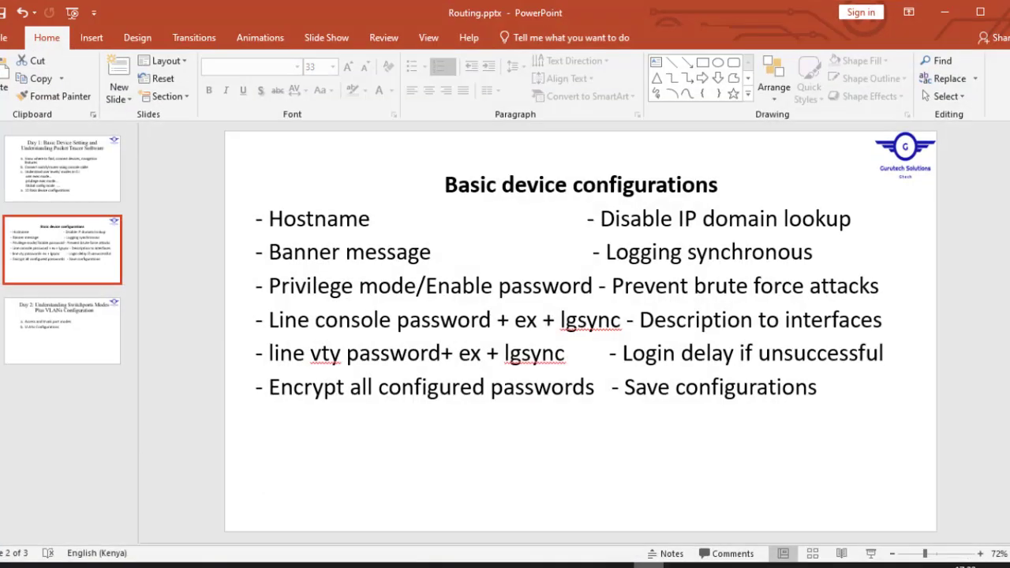
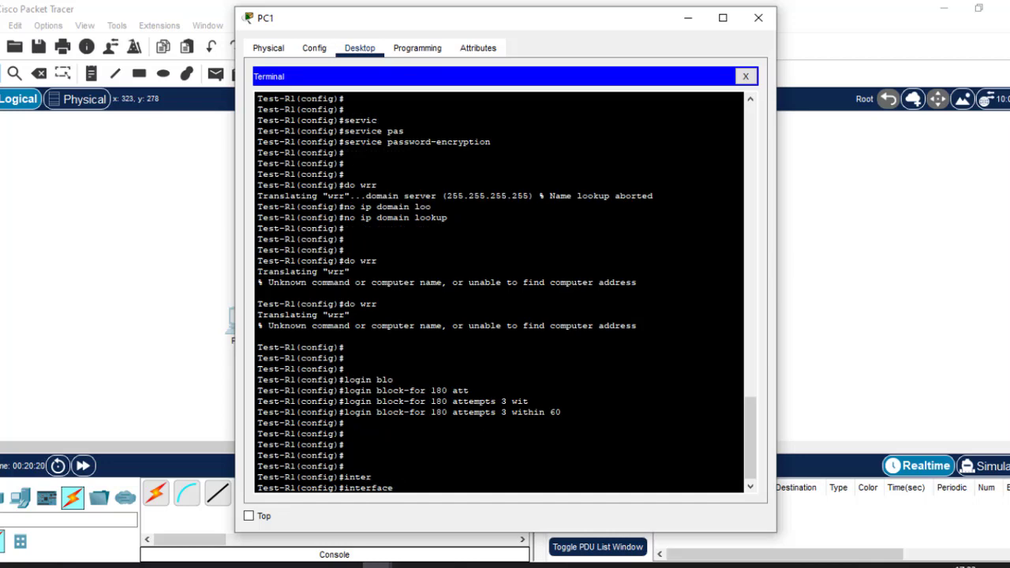
Describe gigabitEthernet 0/0 as 'This interface connects to HR dept switch.'
{"action": "type", "text": "gig"}
{"action": "key", "text": "Tab"}
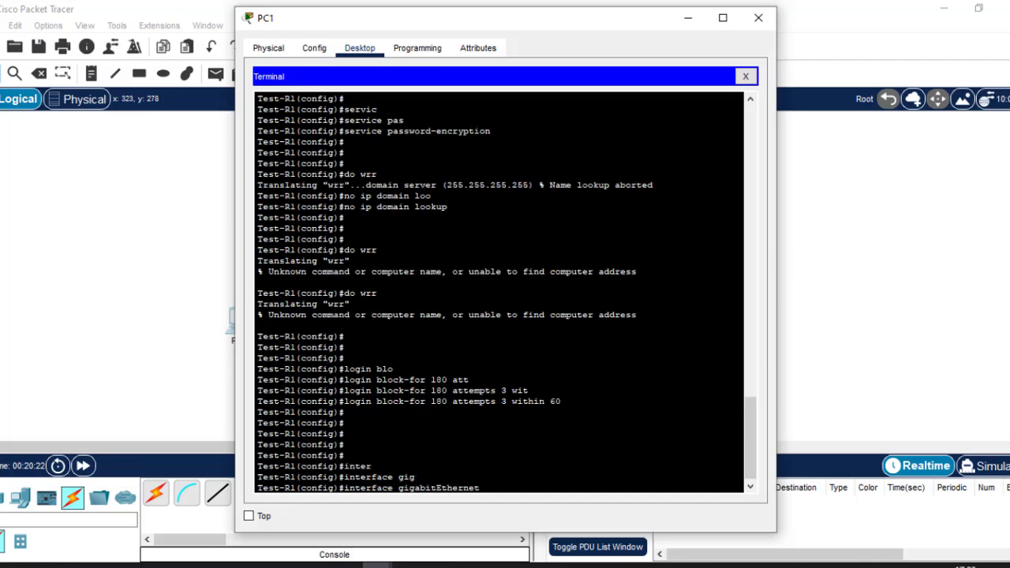
{"action": "type", "text": "0/0"}
{"action": "key", "text": "Return"}
{"action": "type", "text": "desc"}
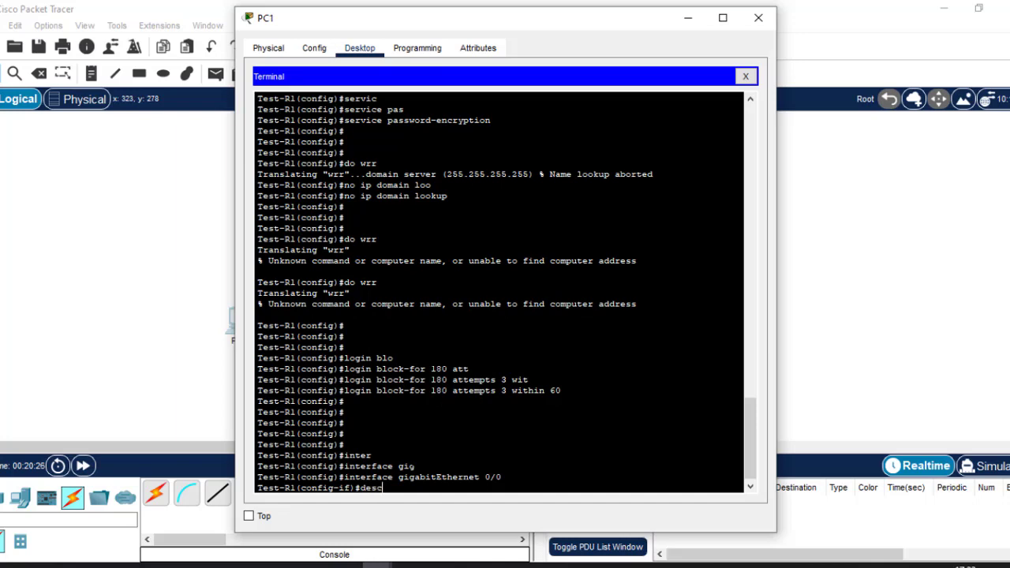
{"action": "key", "text": "Tab"}
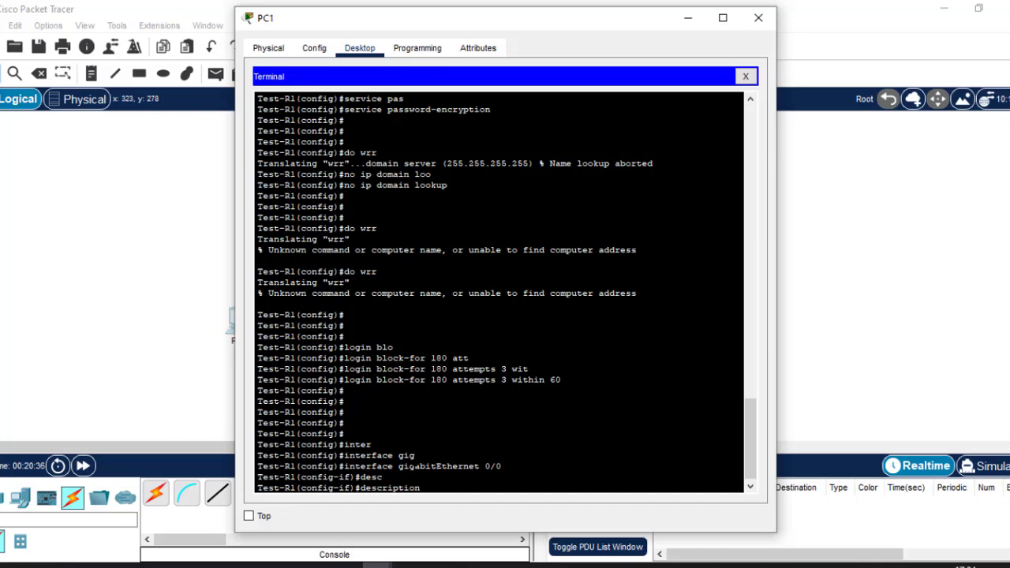
{"action": "type", "text": "This interface connects to"}
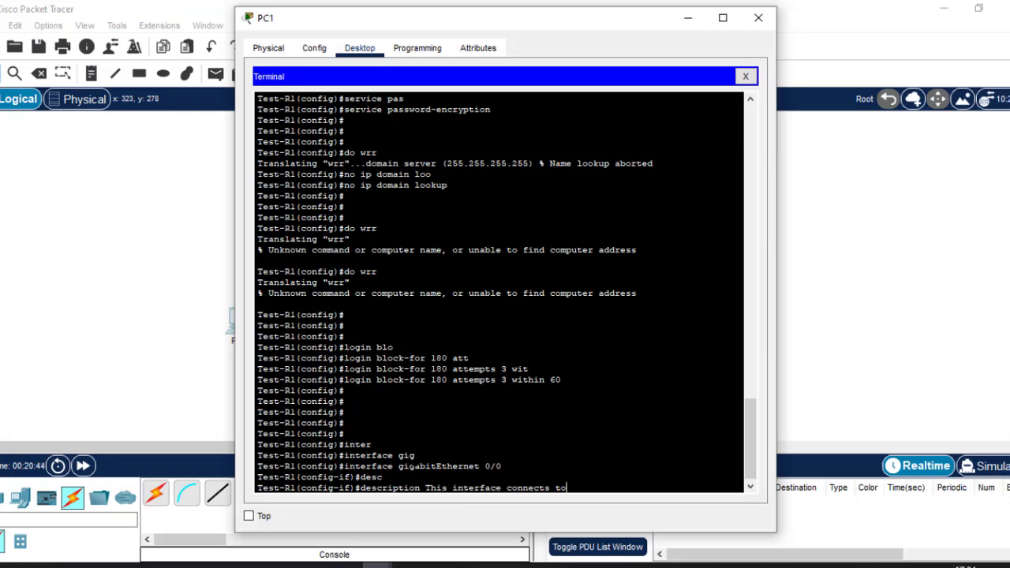
{"action": "type", "text": " HR dept switch."}
{"action": "key", "text": "Return"}
{"action": "key", "text": "Return"}
{"action": "key", "text": "Return"}
{"action": "key", "text": "Return"}
{"action": "key", "text": "Return"}
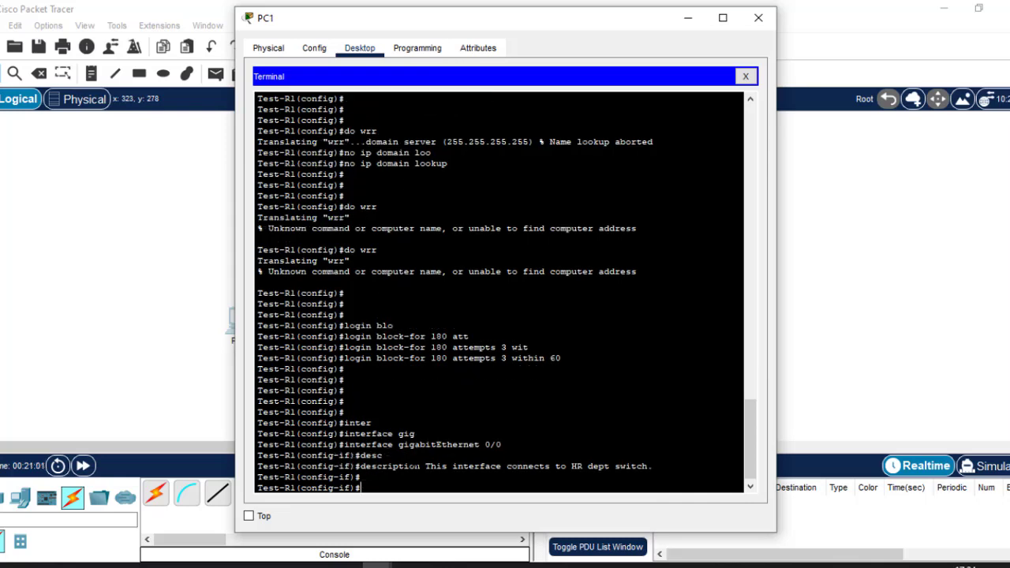
Give gigabitEthernet 0/1 the description 'This interface connects to ICT dept switch.' by editing recalled commands
{"action": "key", "text": "Up"}
{"action": "key", "text": "Up"}
{"action": "key", "text": "Up"}
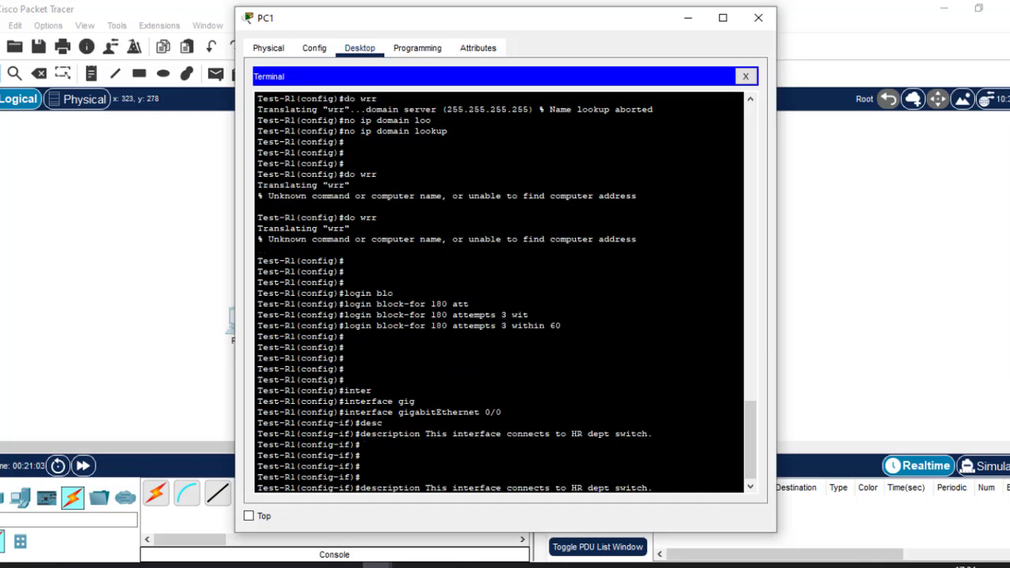
{"action": "key", "text": "Down"}
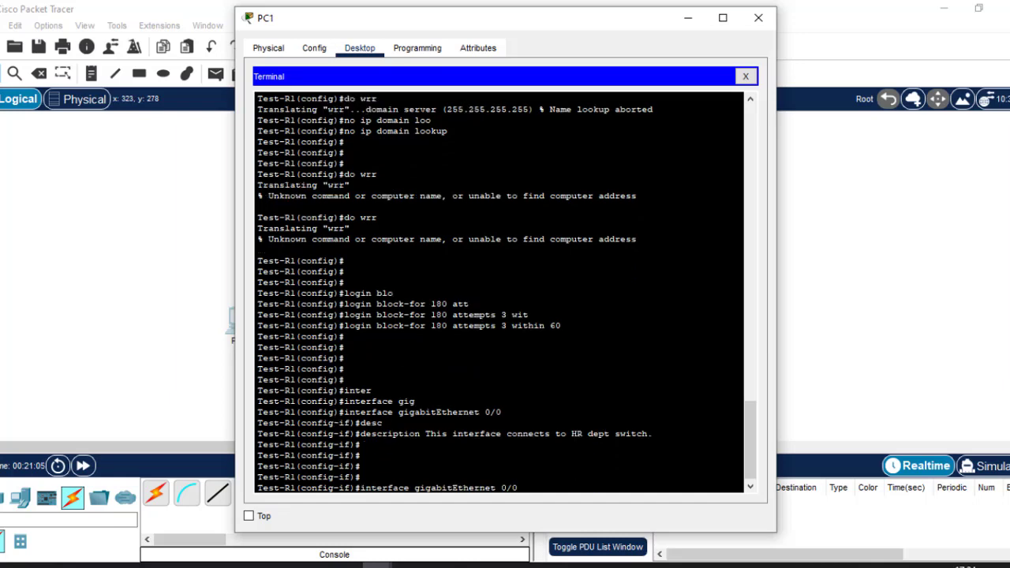
{"action": "key", "text": "BackSpace"}
{"action": "type", "text": "1"}
{"action": "key", "text": "Return"}
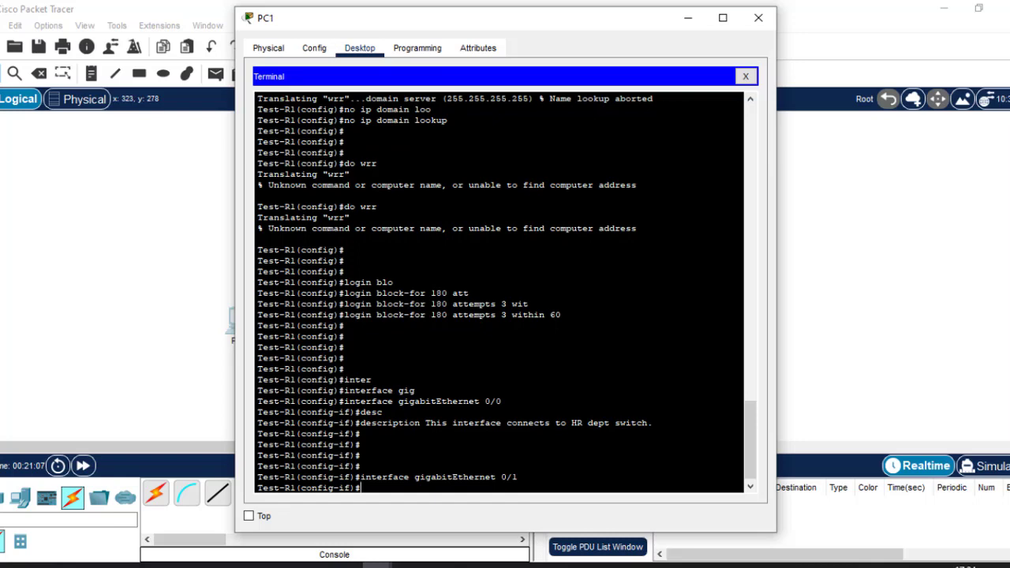
{"action": "key", "text": "Up"}
{"action": "key", "text": "Up"}
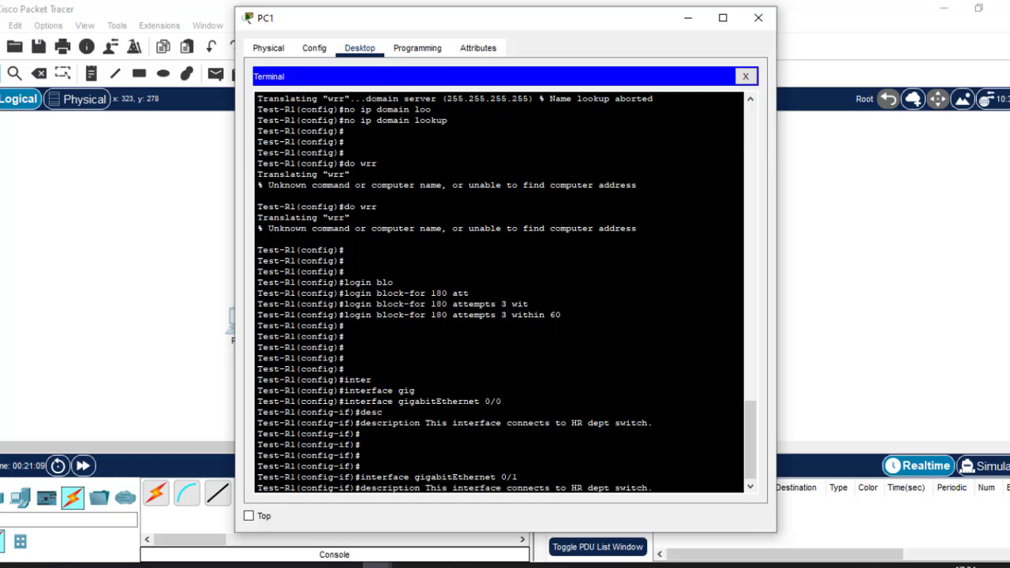
{"action": "key", "text": "Left"}
{"action": "key", "text": "Left"}
{"action": "key", "text": "Left"}
{"action": "key", "text": "Left"}
{"action": "key", "text": "Left"}
{"action": "key", "text": "Left"}
{"action": "key", "text": "Left"}
{"action": "key", "text": "Left"}
{"action": "key", "text": "Left"}
{"action": "key", "text": "Left"}
{"action": "key", "text": "Left"}
{"action": "key", "text": "Left"}
{"action": "key", "text": "Left"}
{"action": "key", "text": "BackSpace"}
{"action": "key", "text": "BackSpace"}
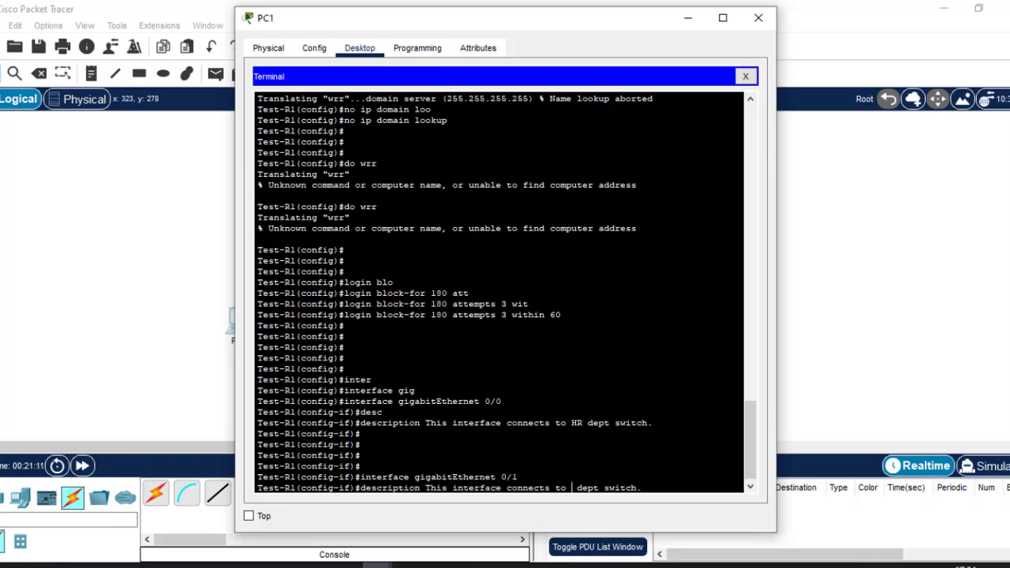
{"action": "type", "text": "ICT"}
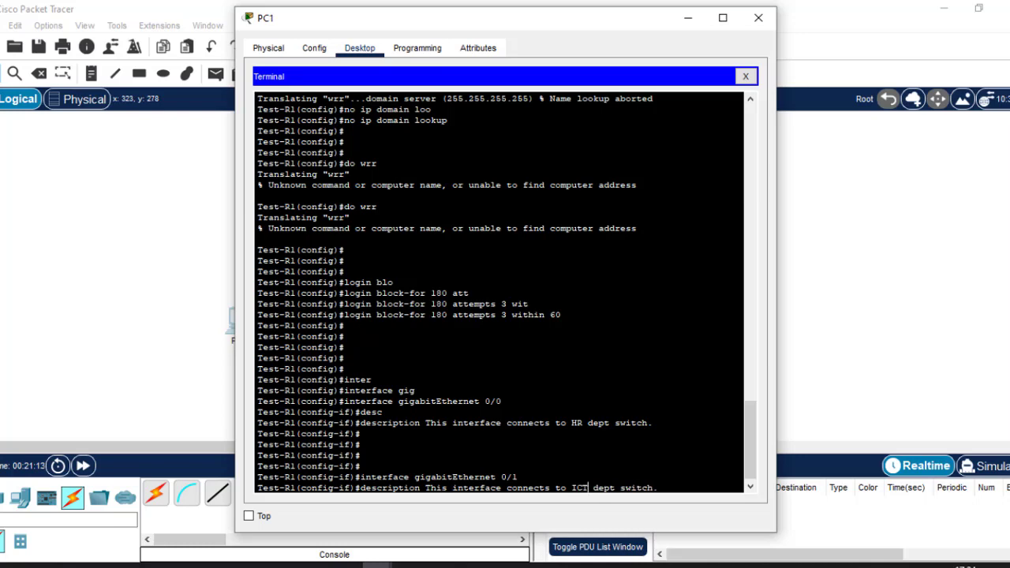
{"action": "key", "text": "Return"}
{"action": "key", "text": "Return"}
{"action": "key", "text": "Return"}
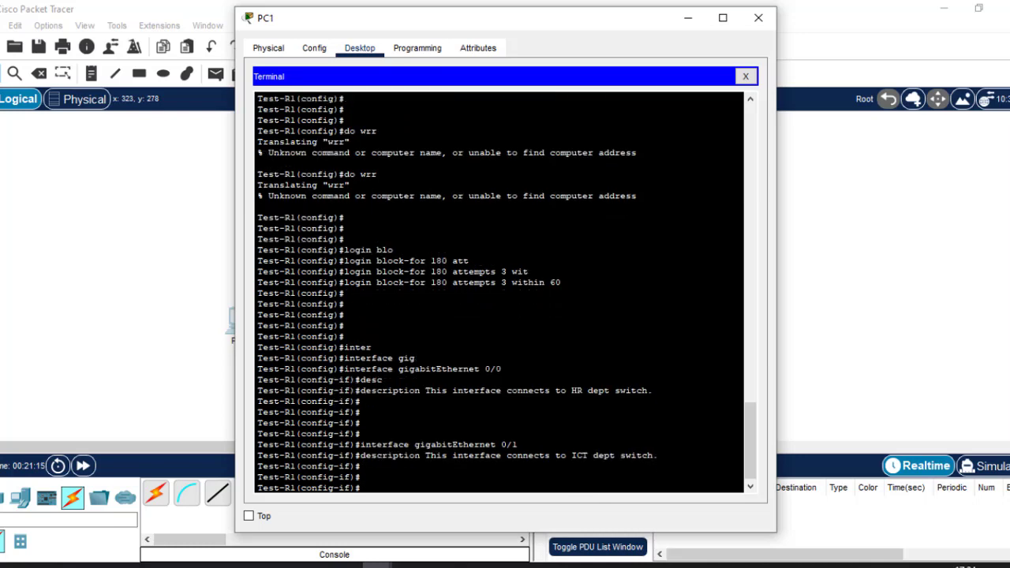
Highlight 'Save configurations' on the checklist slide, then reopen PC1's terminal in Packet Tracer
{"action": "left_click", "coordinate": [649, 565]}
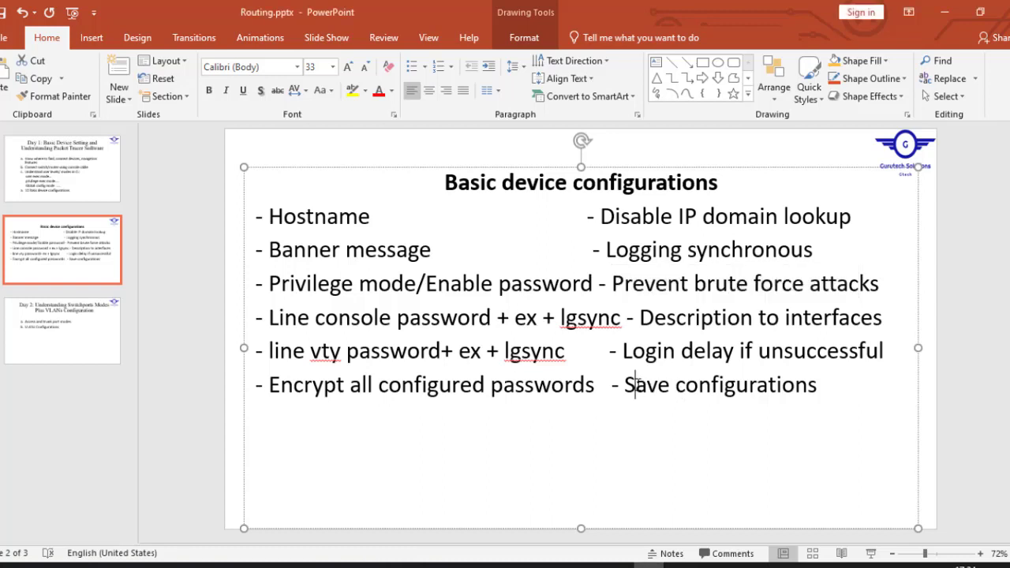
{"action": "left_click_drag", "start_coordinate": [635, 385], "coordinate": [817, 386]}
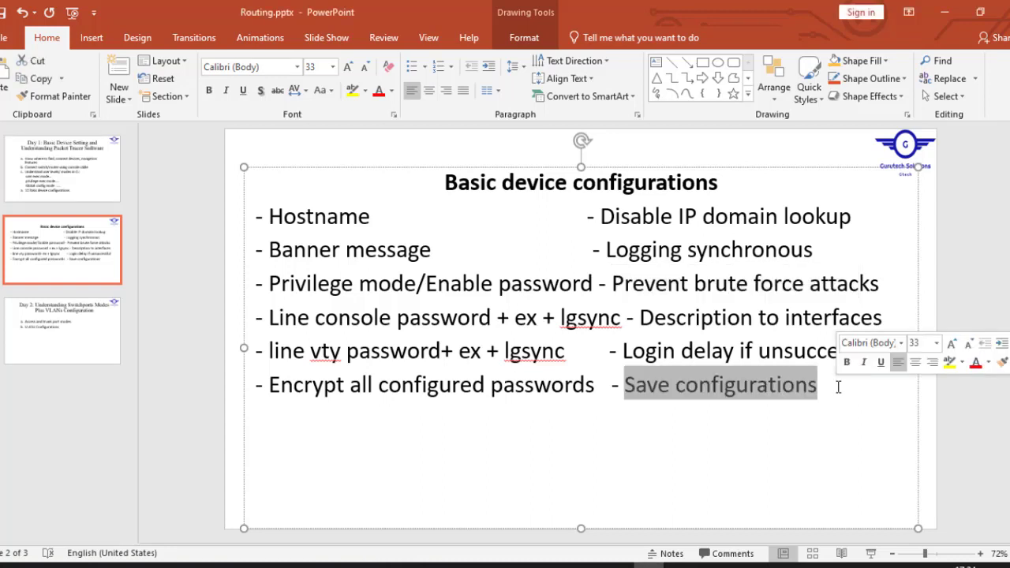
{"action": "mouse_move", "coordinate": [379, 565]}
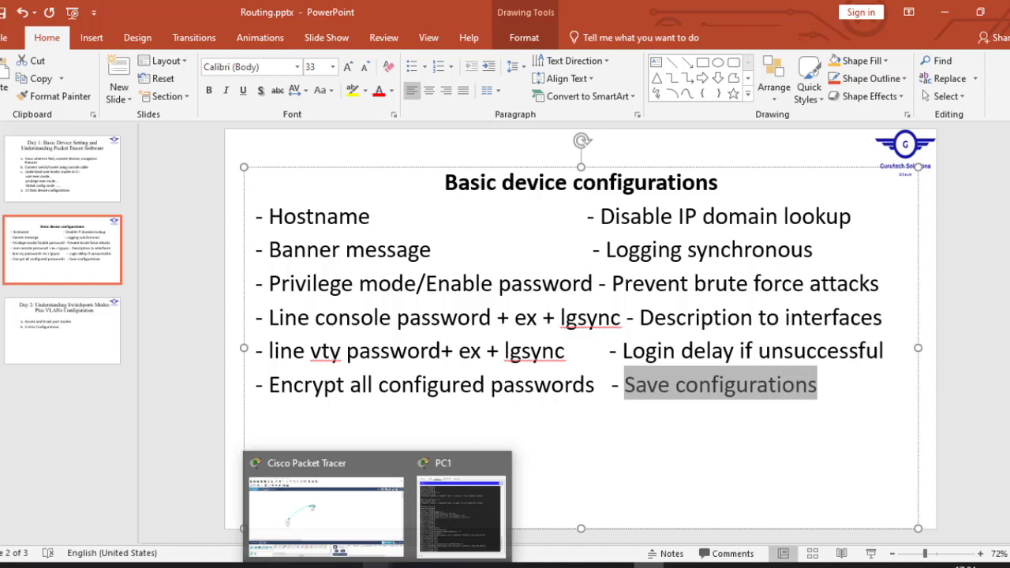
{"action": "left_click", "coordinate": [335, 508]}
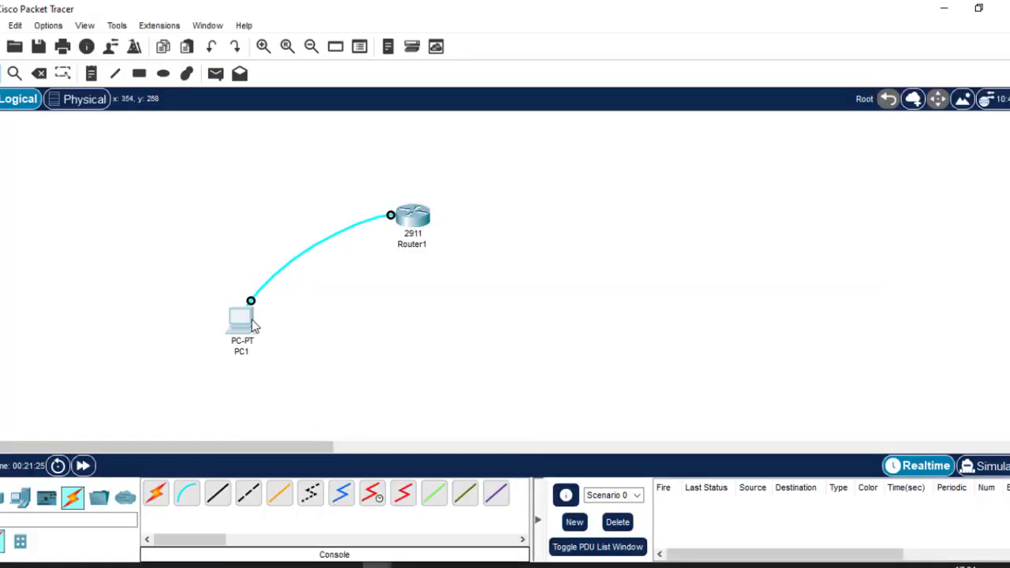
{"action": "left_click", "coordinate": [249, 323]}
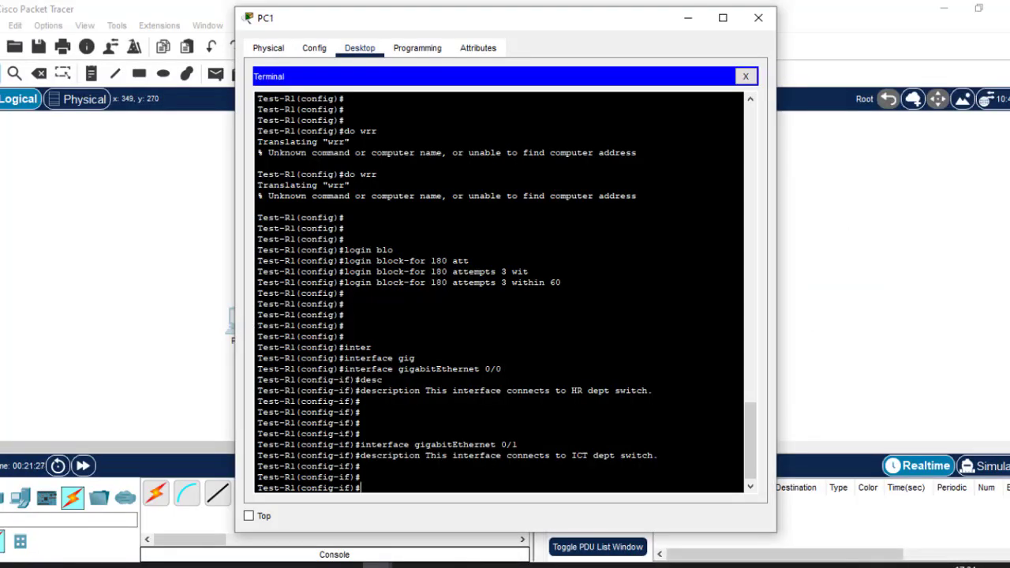
Exit interface mode, save Test-R1's configuration with 'do wr', and enter 'do sh start'
{"action": "type", "text": "exit"}
{"action": "key", "text": "Return"}
{"action": "key", "text": "Return"}
{"action": "key", "text": "Return"}
{"action": "key", "text": "Return"}
{"action": "key", "text": "Return"}
{"action": "type", "text": "do"}
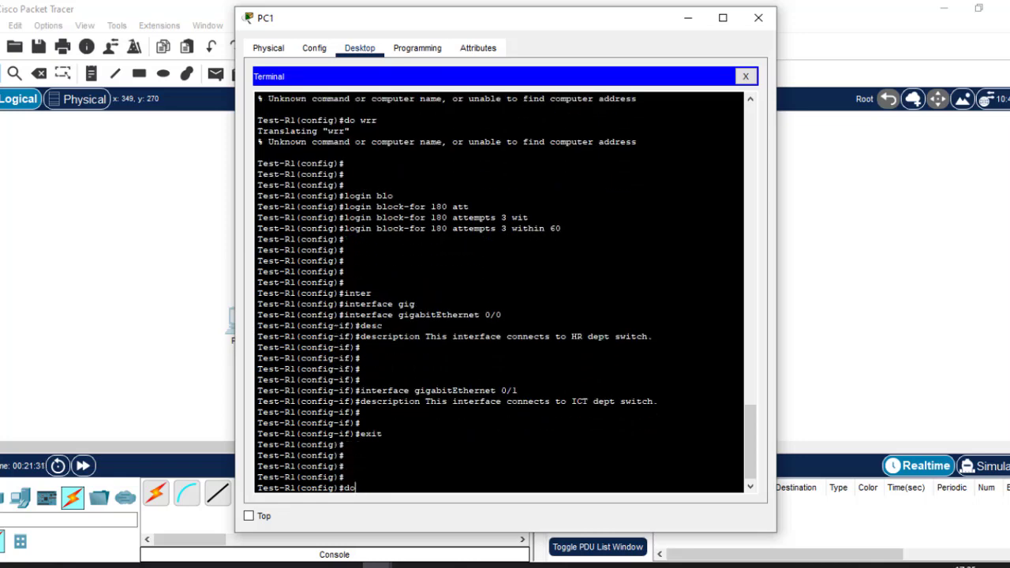
{"action": "type", "text": " w"}
{"action": "key", "text": "Return"}
{"action": "key", "text": "Return"}
{"action": "key", "text": "Return"}
{"action": "key", "text": "Return"}
{"action": "key", "text": "Return"}
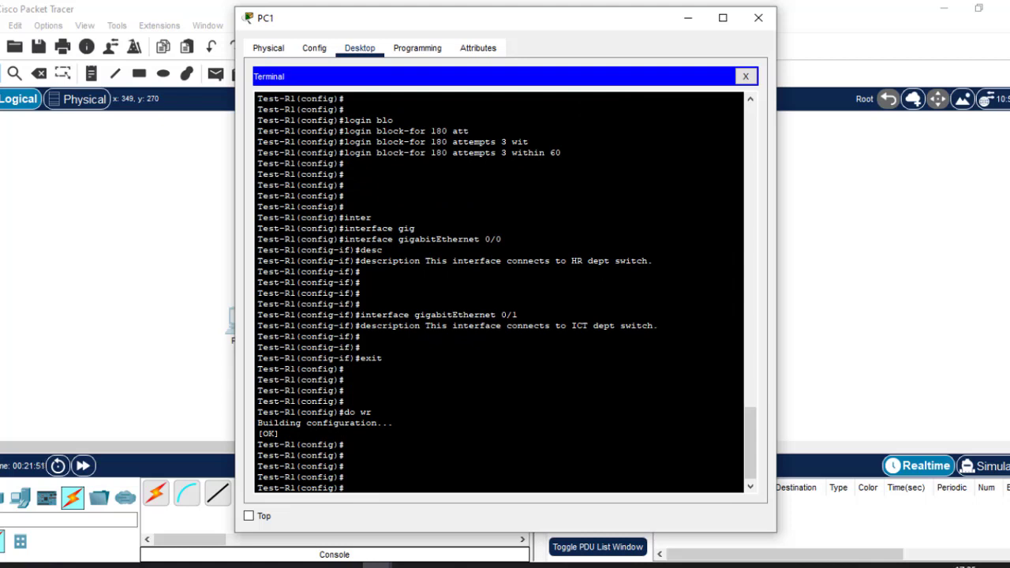
{"action": "type", "text": "do sh start"}
Show the startup config, pointing out hostname Test-R1, the 180-second login block and encrypted enable password
{"action": "key", "text": "Return"}
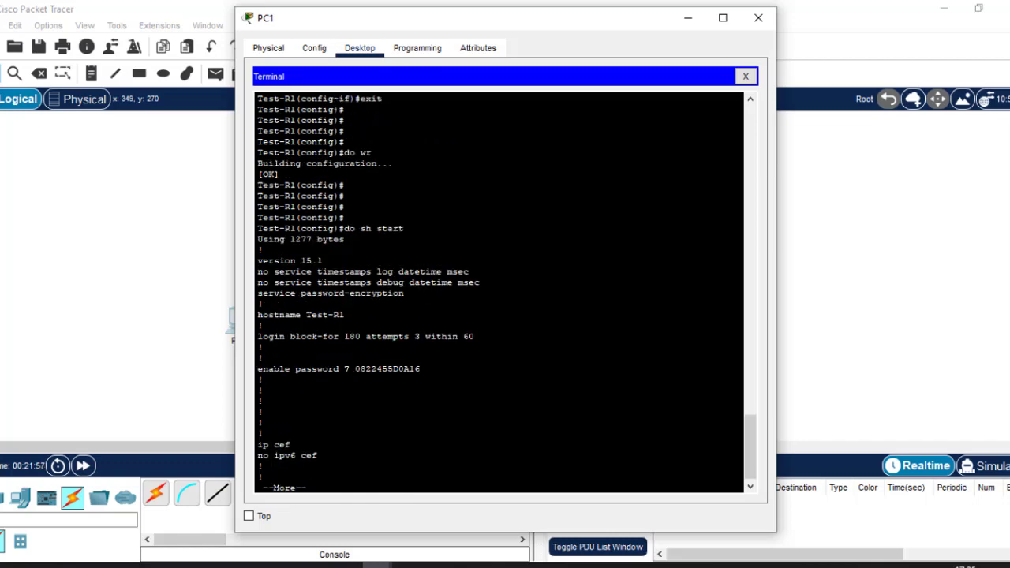
{"action": "key", "text": "Return"}
{"action": "key", "text": "Return"}
{"action": "key", "text": "Return"}
{"action": "key", "text": "Return"}
{"action": "key", "text": "Return"}
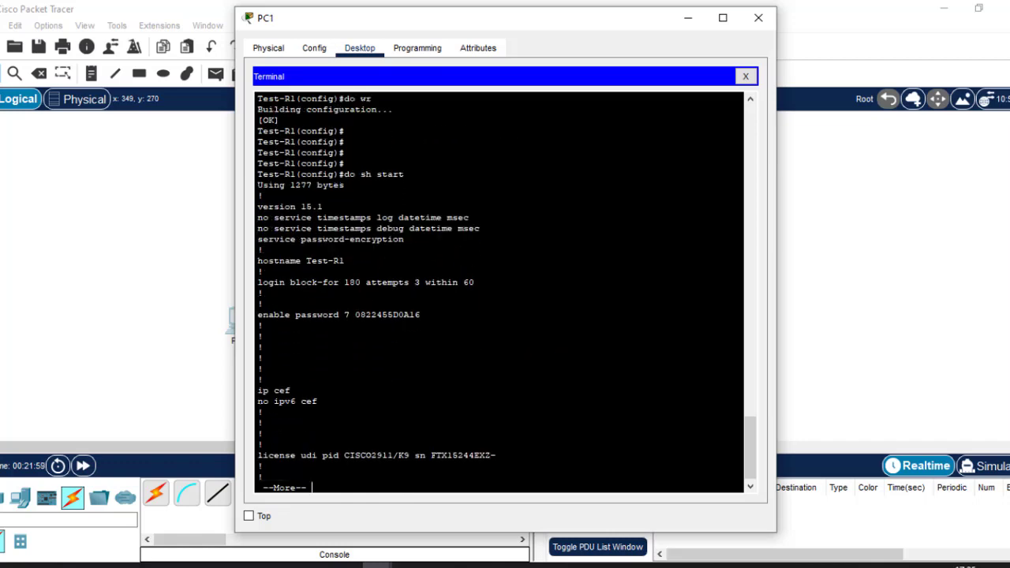
{"action": "left_click_drag", "start_coordinate": [345, 261], "coordinate": [306, 260]}
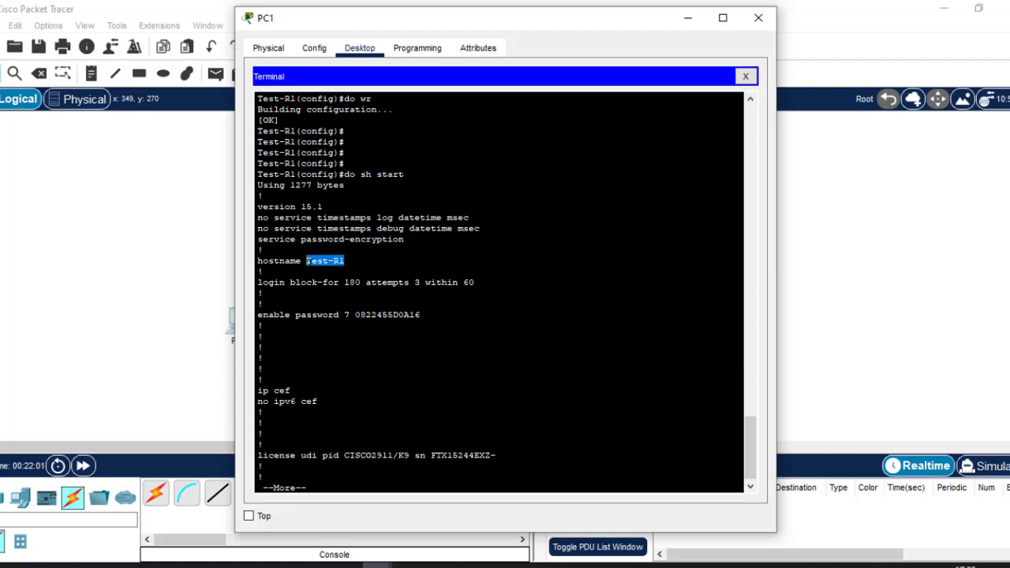
{"action": "left_click", "coordinate": [325, 264]}
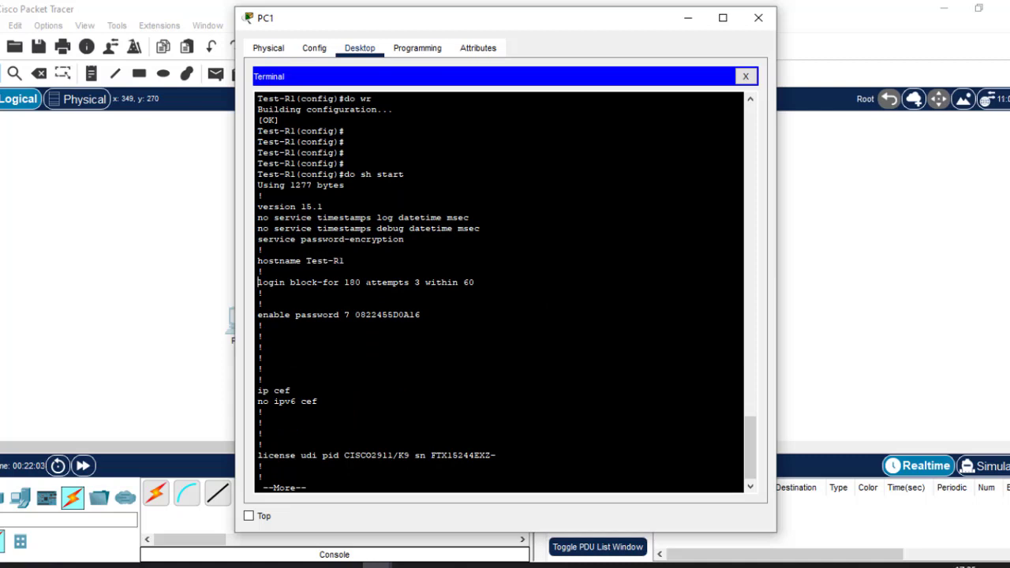
{"action": "left_click_drag", "start_coordinate": [344, 282], "coordinate": [362, 282]}
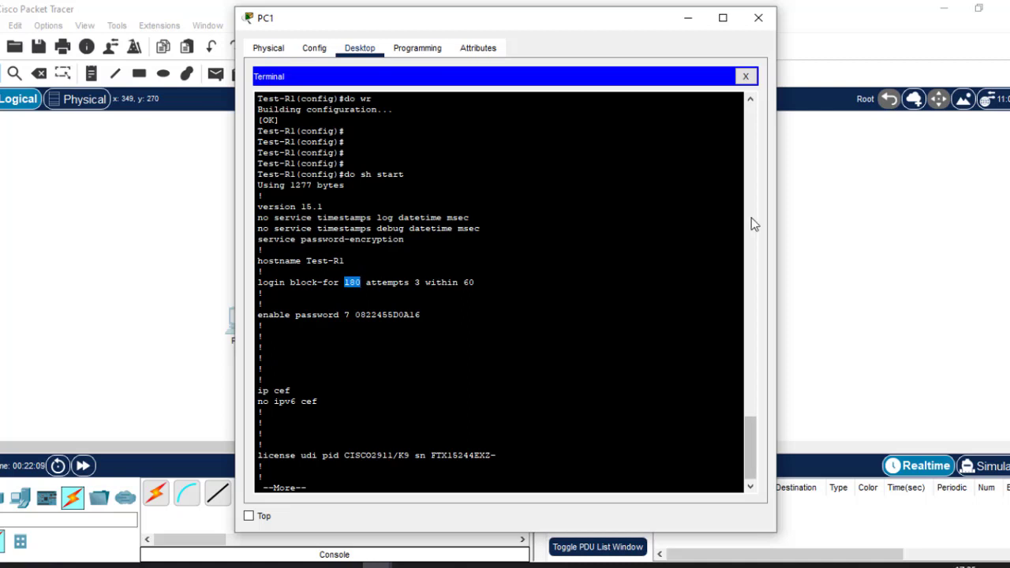
{"action": "left_click_drag", "start_coordinate": [263, 326], "coordinate": [344, 314]}
Page on to check no ip domain-lookup and the HR and ICT interface descriptions
{"action": "key", "text": "Return"}
{"action": "key", "text": "Return"}
{"action": "key", "text": "Return"}
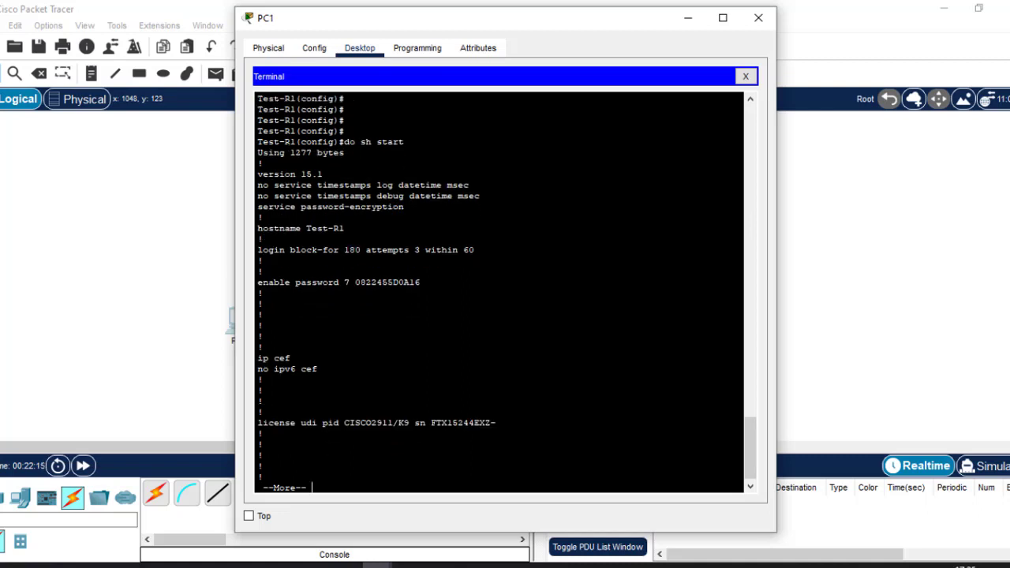
{"action": "key", "text": "Return"}
{"action": "key", "text": "Return"}
{"action": "key", "text": "Return"}
{"action": "key", "text": "Return"}
{"action": "key", "text": "Return"}
{"action": "key", "text": "Return"}
{"action": "key", "text": "Return"}
{"action": "key", "text": "Return"}
{"action": "key", "text": "Return"}
{"action": "key", "text": "Return"}
{"action": "key", "text": "Return"}
{"action": "key", "text": "Return"}
{"action": "key", "text": "Return"}
{"action": "key", "text": "Return"}
{"action": "key", "text": "Return"}
{"action": "key", "text": "Return"}
{"action": "key", "text": "Return"}
{"action": "key", "text": "Return"}
{"action": "key", "text": "Return"}
{"action": "key", "text": "Return"}
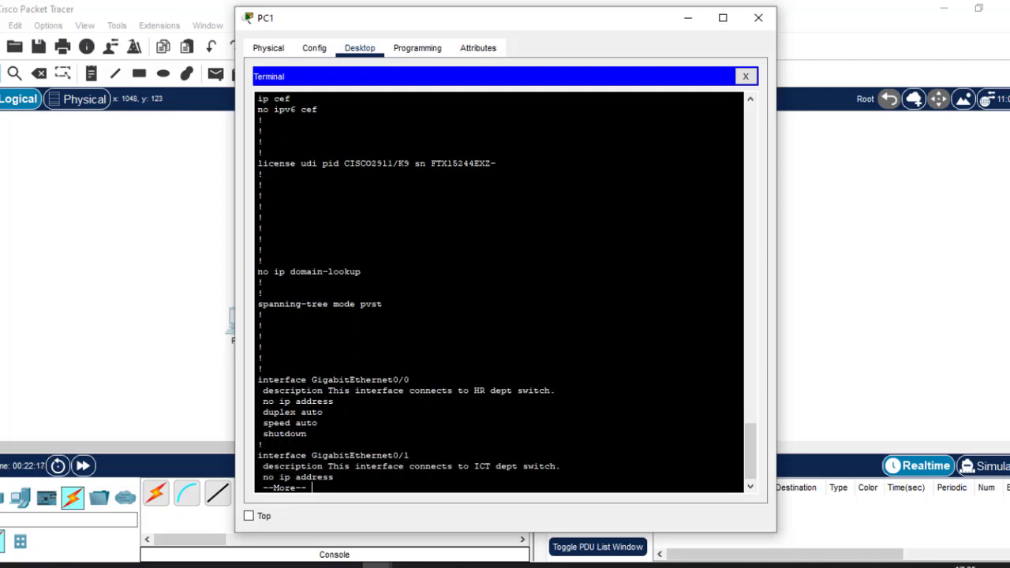
{"action": "left_click_drag", "start_coordinate": [363, 272], "coordinate": [253, 274]}
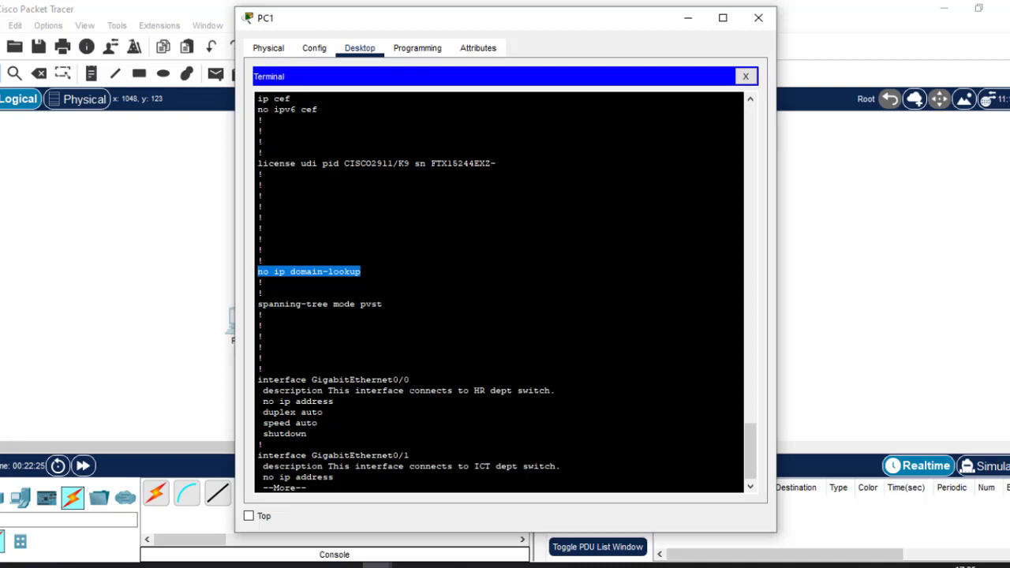
{"action": "left_click_drag", "start_coordinate": [327, 389], "coordinate": [557, 390]}
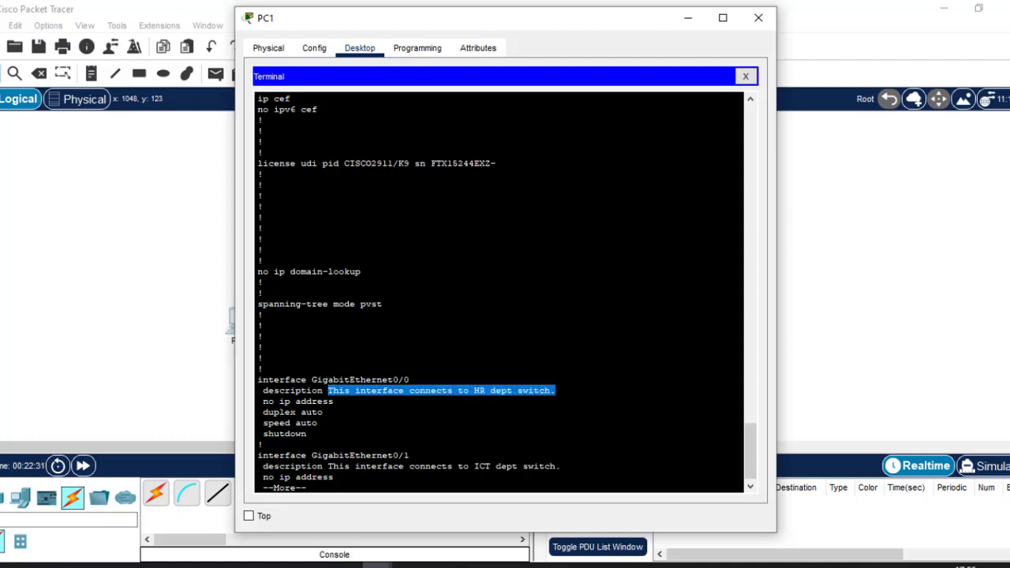
{"action": "left_click", "coordinate": [507, 467]}
{"action": "left_click_drag", "start_coordinate": [553, 466], "coordinate": [409, 466]}
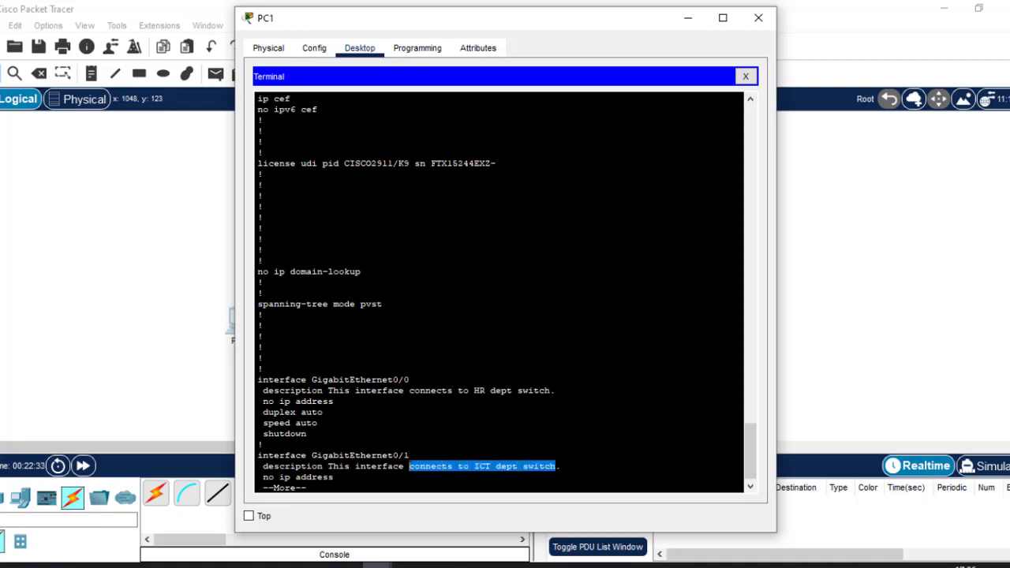
Page to the end, checking console password, logging synchronous and both vty line blocks
{"action": "key", "text": "Return"}
{"action": "key", "text": "Return"}
{"action": "key", "text": "Return"}
{"action": "key", "text": "Return"}
{"action": "key", "text": "Return"}
{"action": "key", "text": "Return"}
{"action": "key", "text": "Return"}
{"action": "key", "text": "Return"}
{"action": "key", "text": "Return"}
{"action": "key", "text": "Return"}
{"action": "key", "text": "Return"}
{"action": "key", "text": "Return"}
{"action": "key", "text": "Return"}
{"action": "key", "text": "Return"}
{"action": "key", "text": "Return"}
{"action": "key", "text": "Return"}
{"action": "key", "text": "Return"}
{"action": "key", "text": "Return"}
{"action": "key", "text": "Return"}
{"action": "key", "text": "Return"}
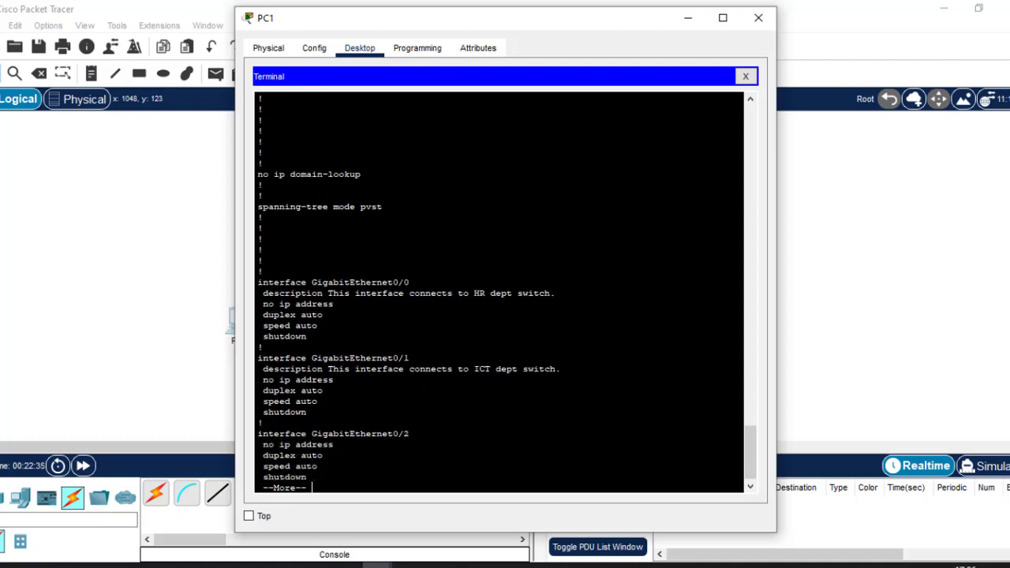
{"action": "key", "text": "Return"}
{"action": "key", "text": "Return"}
{"action": "key", "text": "Return"}
{"action": "key", "text": "Return"}
{"action": "key", "text": "Return"}
{"action": "key", "text": "Return"}
{"action": "key", "text": "Return"}
{"action": "key", "text": "Return"}
{"action": "key", "text": "Return"}
{"action": "key", "text": "Return"}
{"action": "key", "text": "Return"}
{"action": "key", "text": "Return"}
{"action": "key", "text": "Return"}
{"action": "key", "text": "Return"}
{"action": "key", "text": "Return"}
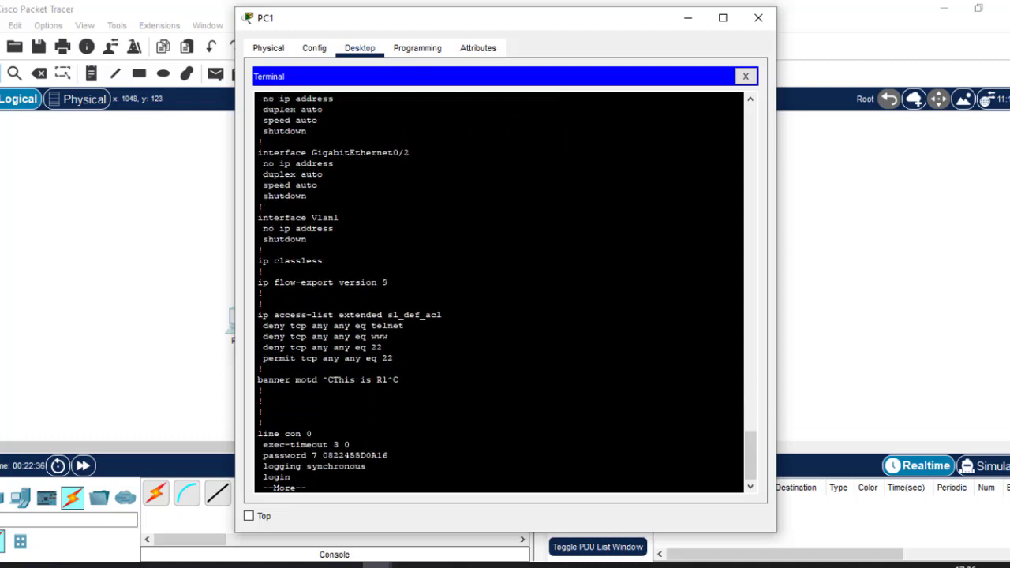
{"action": "key", "text": "Return"}
{"action": "key", "text": "Return"}
{"action": "key", "text": "Return"}
{"action": "key", "text": "Return"}
{"action": "key", "text": "Return"}
{"action": "key", "text": "Return"}
{"action": "key", "text": "Return"}
{"action": "key", "text": "Return"}
{"action": "key", "text": "Return"}
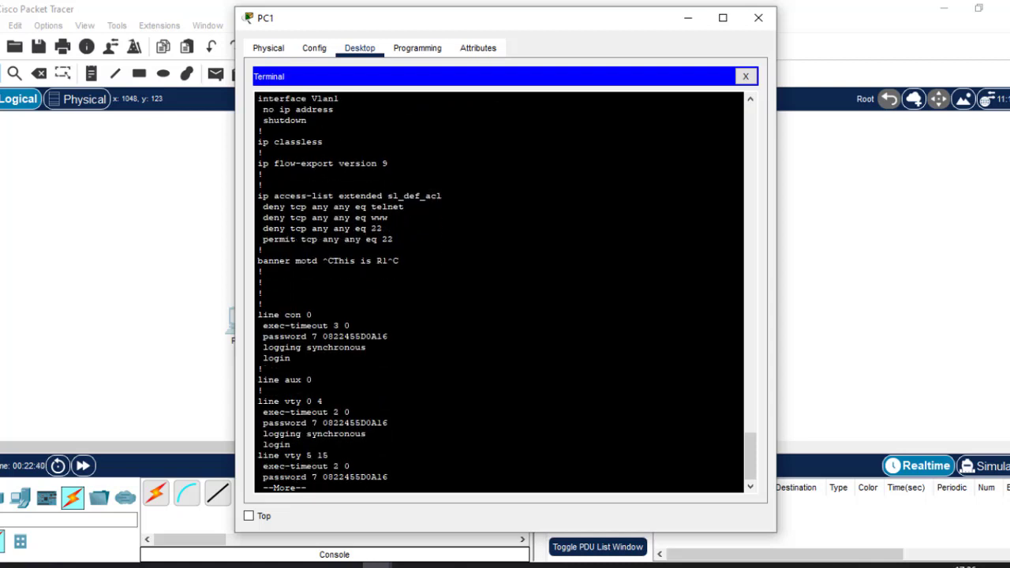
{"action": "key", "text": "Return"}
{"action": "key", "text": "Return"}
{"action": "key", "text": "Return"}
{"action": "key", "text": "Return"}
{"action": "key", "text": "Return"}
{"action": "key", "text": "Return"}
{"action": "key", "text": "Return"}
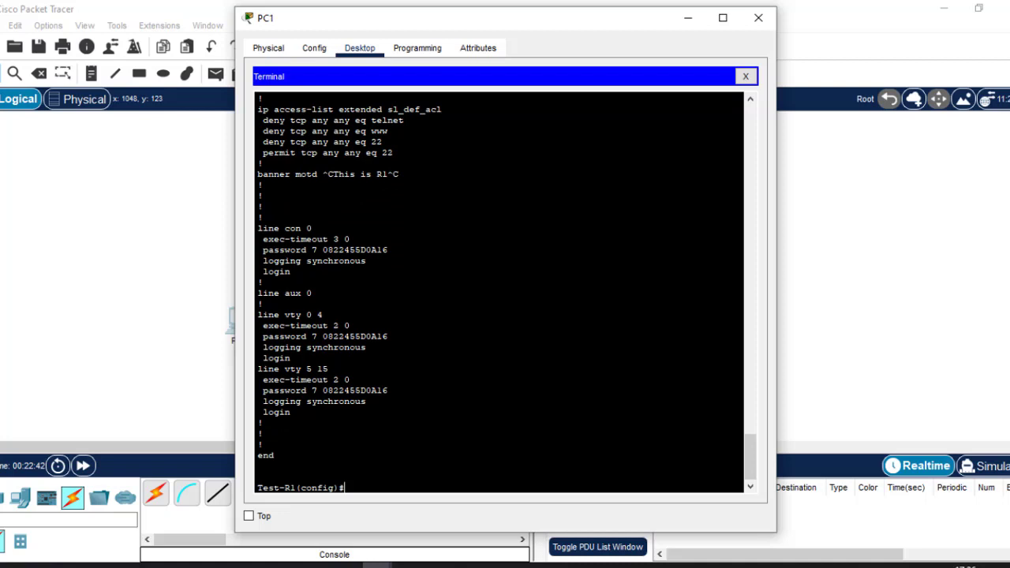
{"action": "key", "text": "Return"}
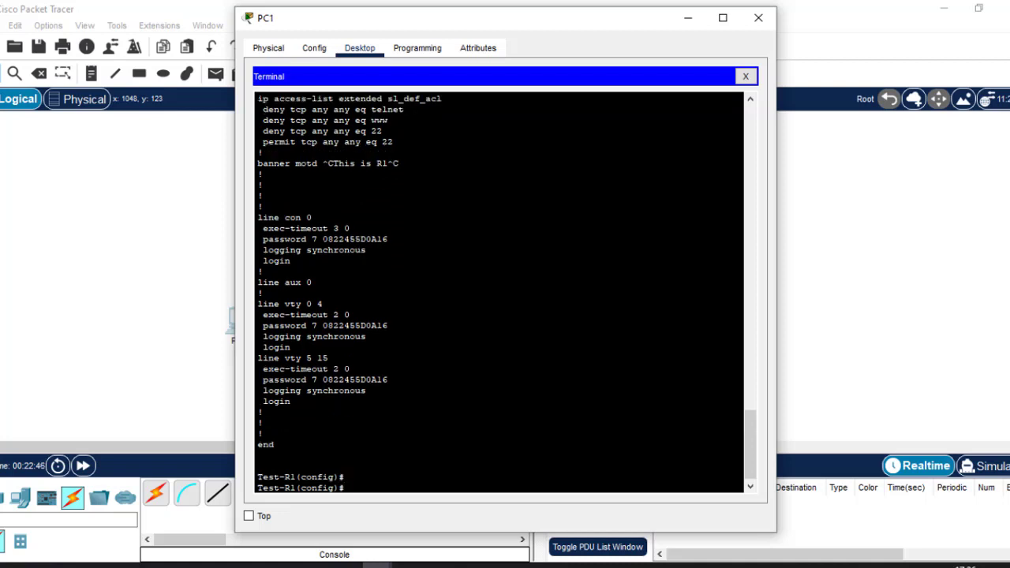
{"action": "left_click_drag", "start_coordinate": [264, 228], "coordinate": [390, 240]}
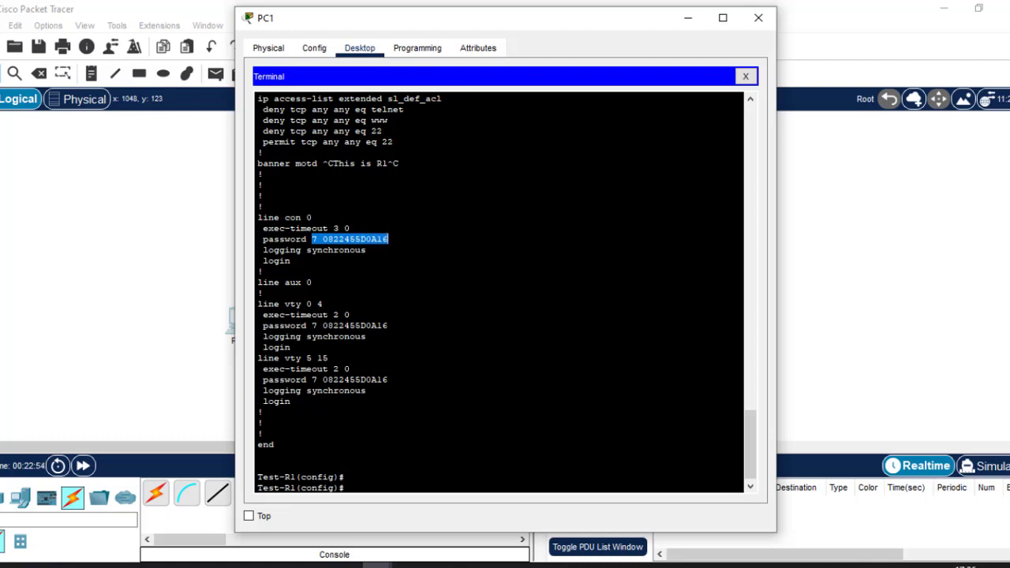
{"action": "left_click_drag", "start_coordinate": [263, 250], "coordinate": [366, 250]}
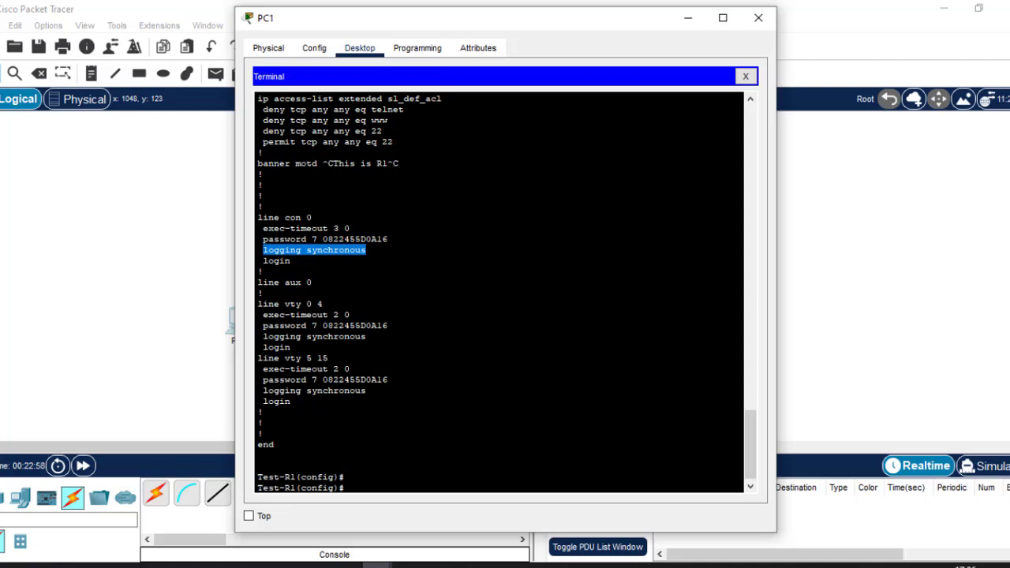
{"action": "left_click_drag", "start_coordinate": [258, 293], "coordinate": [263, 412]}
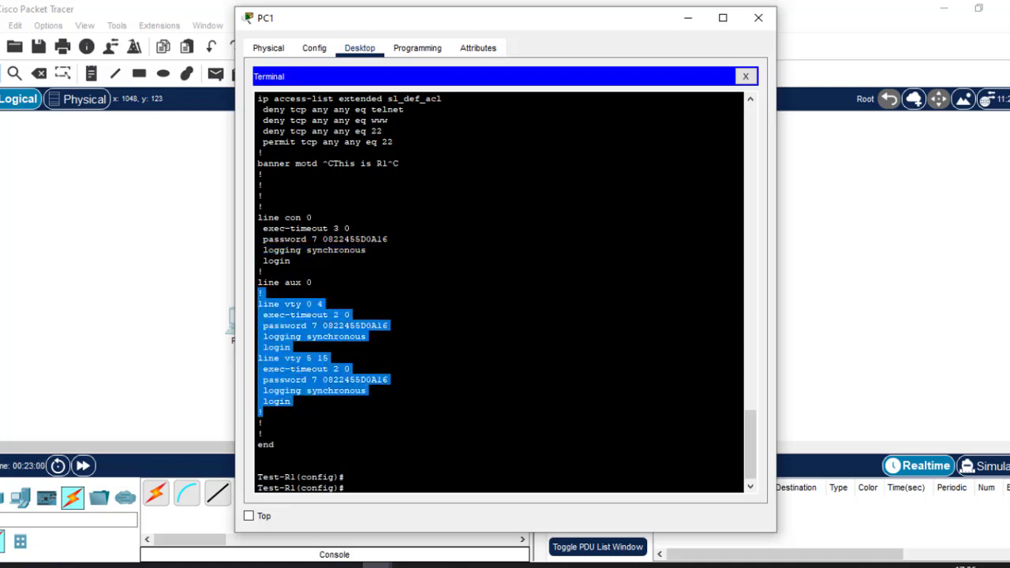
{"action": "key", "text": "Return"}
{"action": "key", "text": "Return"}
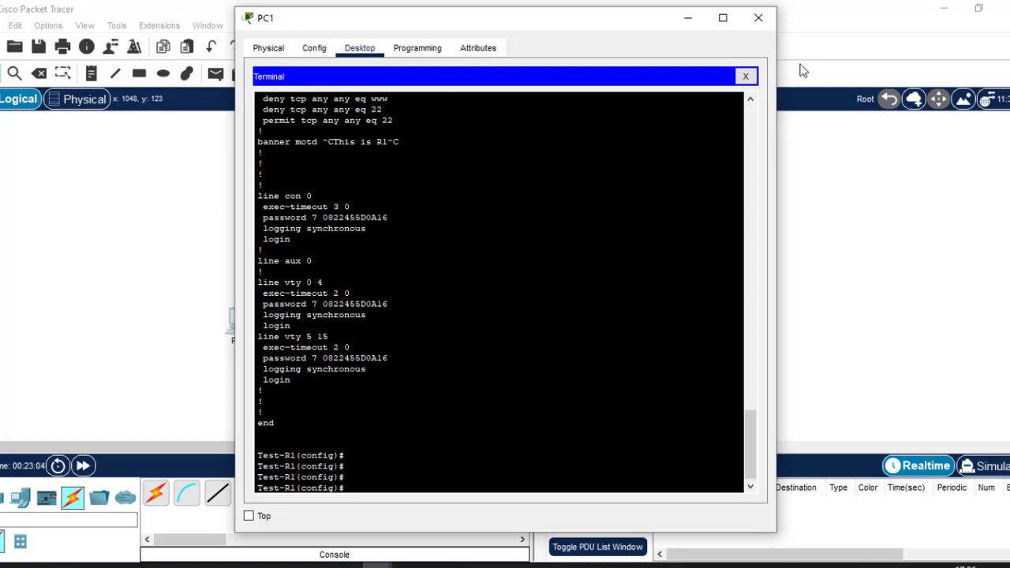
Close PC1's terminal and show the Day 2 slide on switchport modes and VLANs
{"action": "left_click", "coordinate": [758, 19]}
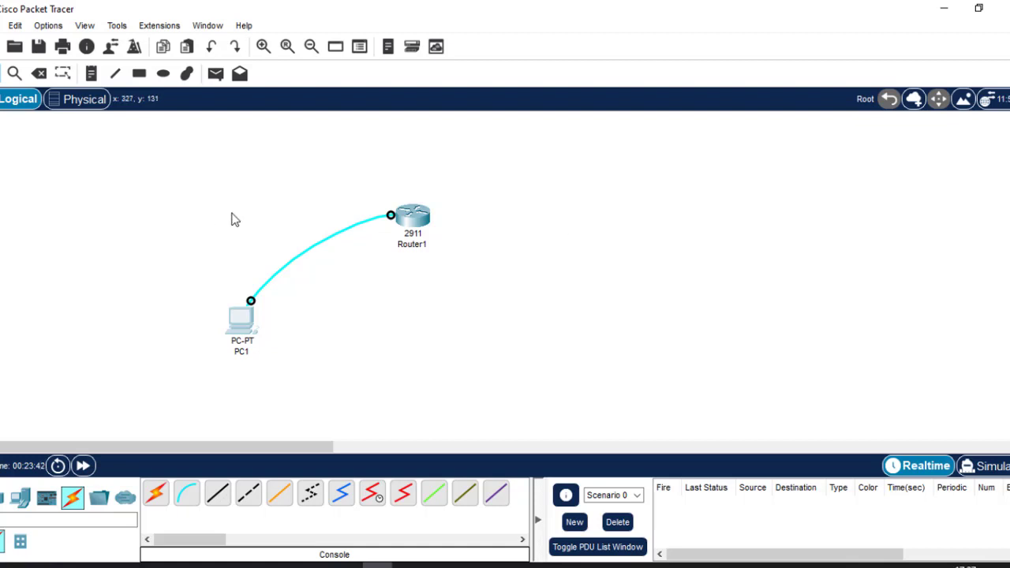
{"action": "left_click", "coordinate": [649, 564]}
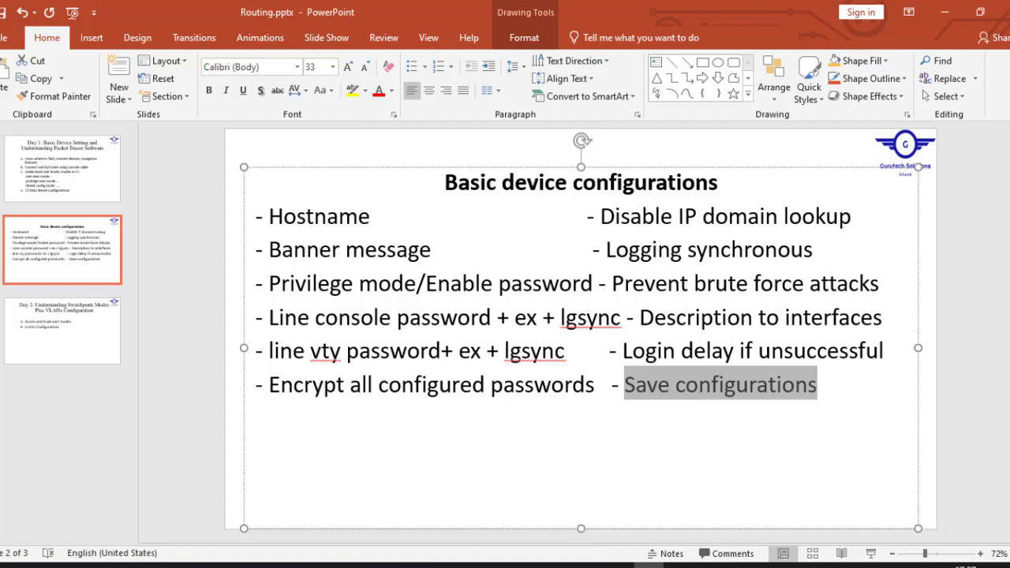
{"action": "left_click", "coordinate": [28, 337]}
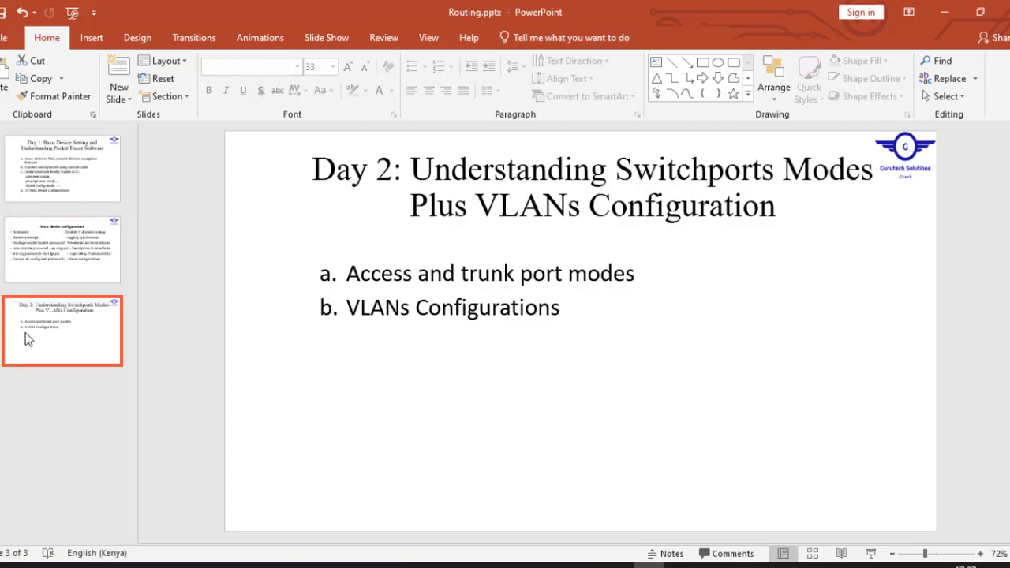
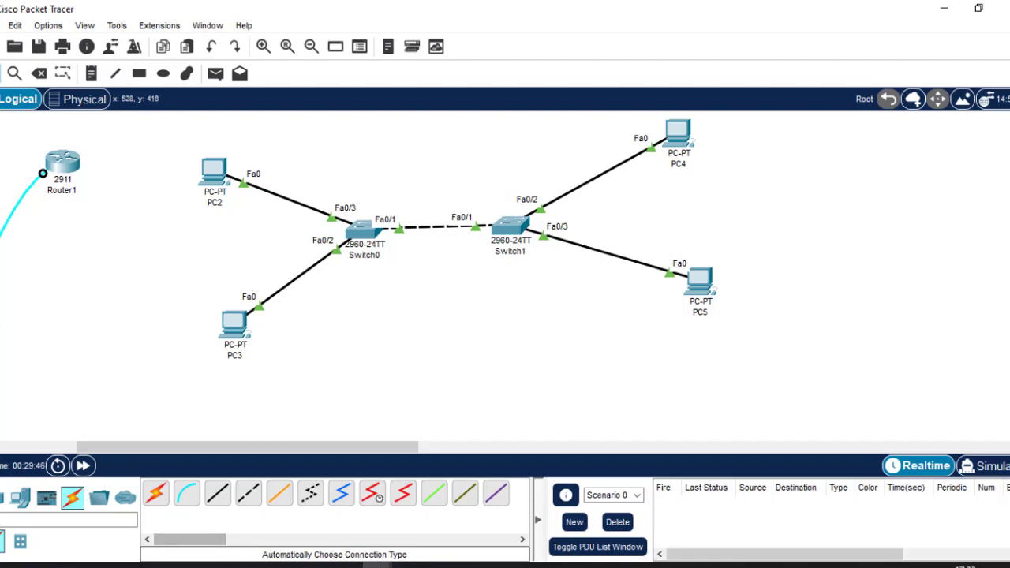
Bring the Google Meet call window to the front from Chrome
{"action": "left_click", "coordinate": [254, 567]}
{"action": "left_click", "coordinate": [158, 491]}
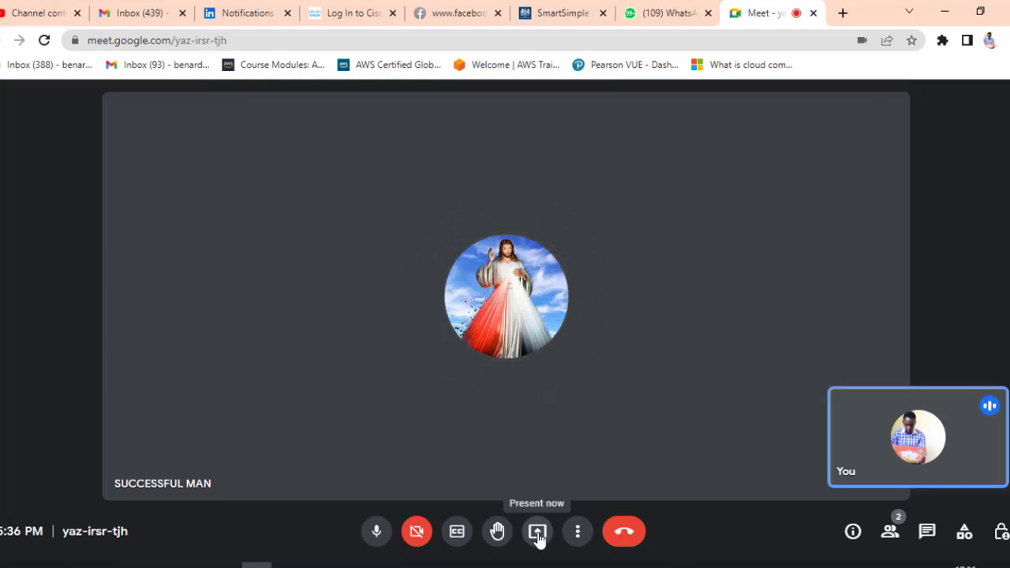
Present your entire screen to the Meet call, then bring Packet Tracer forward
{"action": "left_click", "coordinate": [538, 533]}
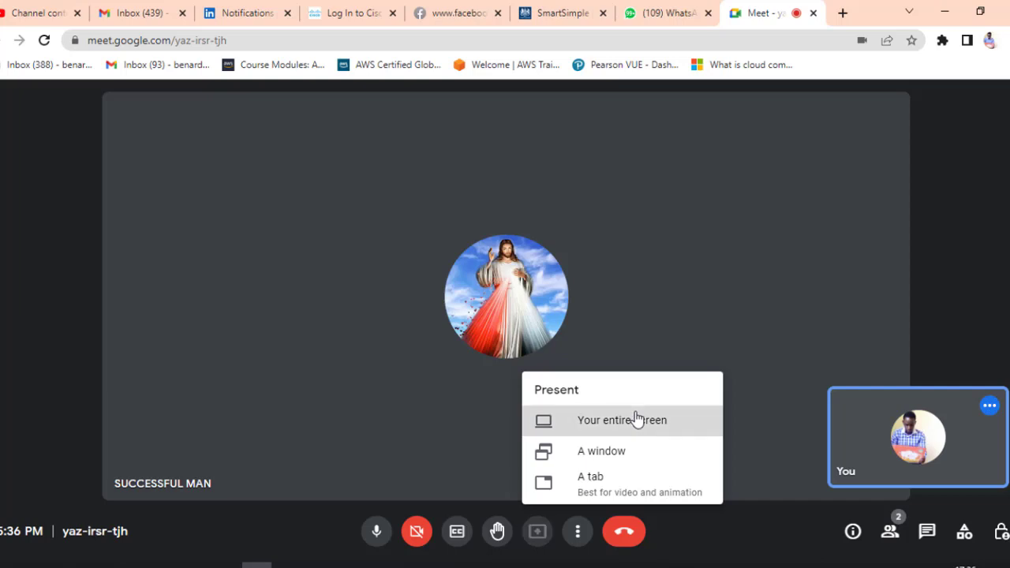
{"action": "left_click", "coordinate": [638, 420]}
{"action": "left_click", "coordinate": [505, 280]}
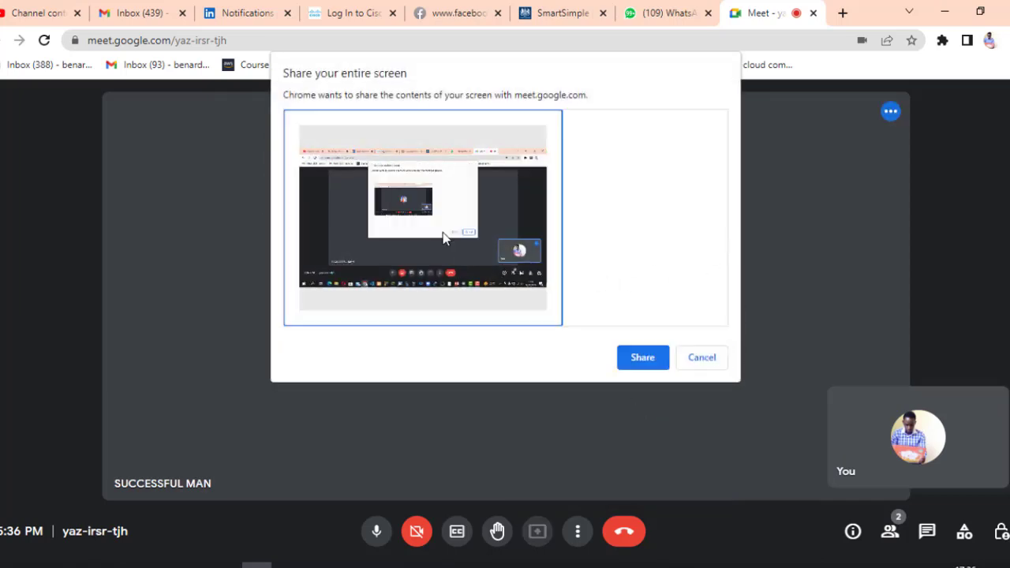
{"action": "left_click", "coordinate": [642, 358]}
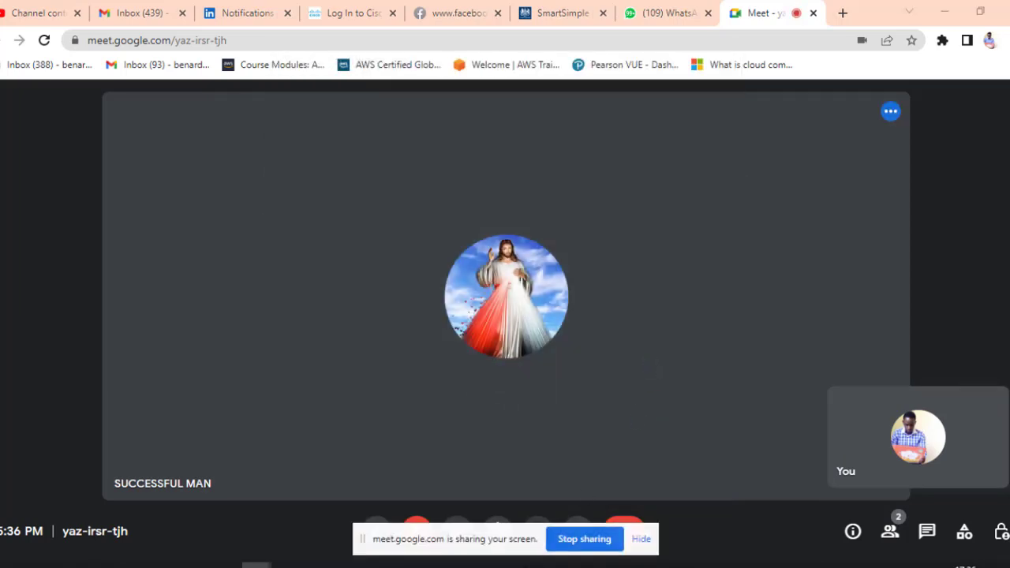
{"action": "mouse_move", "coordinate": [376, 562]}
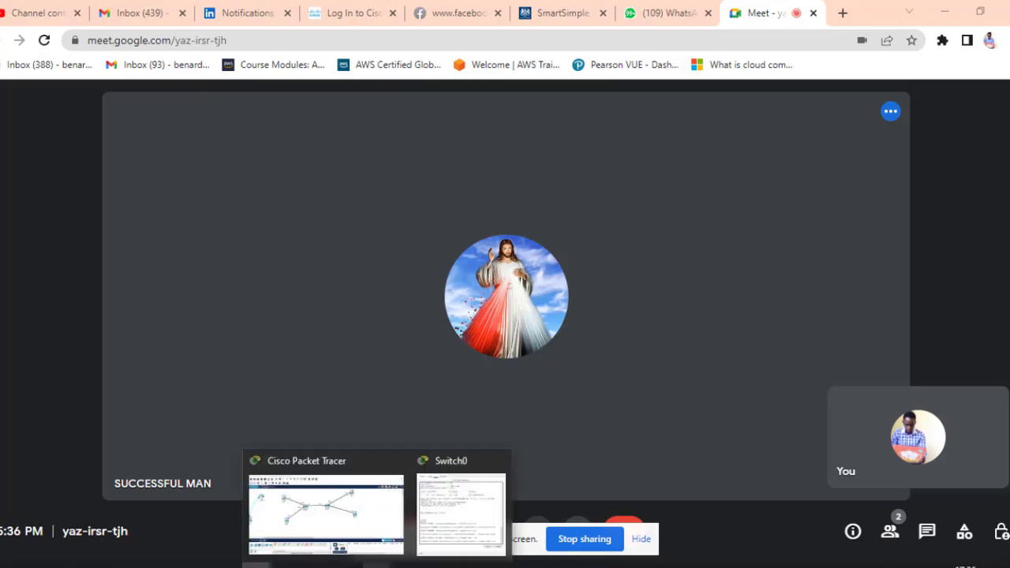
{"action": "left_click", "coordinate": [351, 513]}
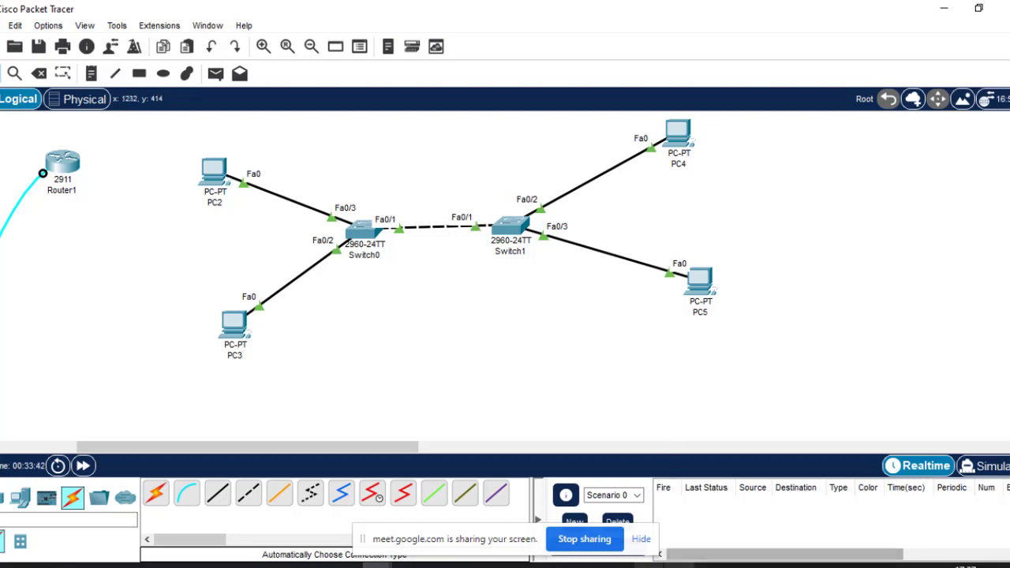
Switch from Packet Tracer to the Day 2 switchport modes and VLANs slide
{"action": "key", "text": "alt+Tab"}
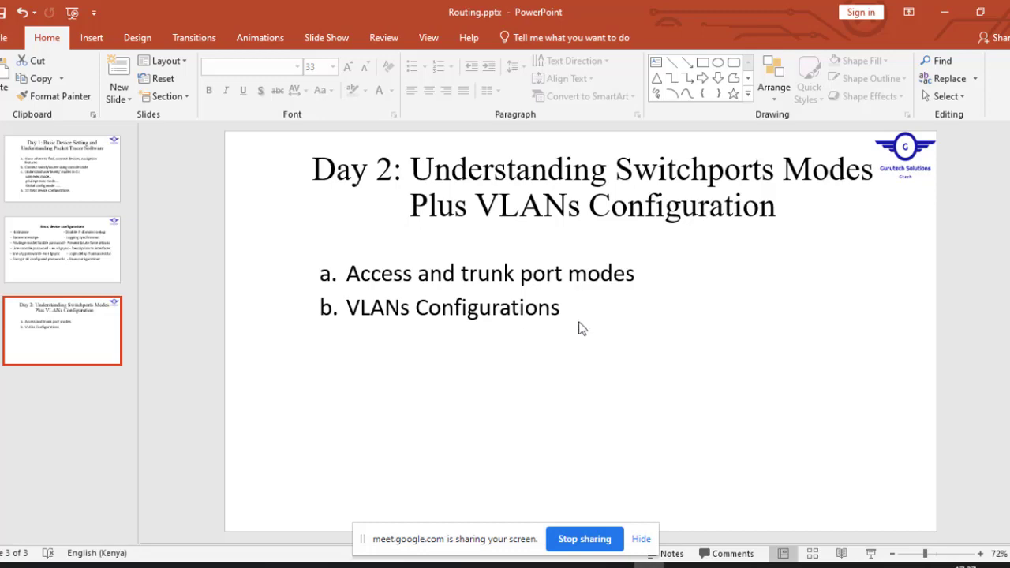
Select the Day 2 slide's bullet list, then minimize PowerPoint to reveal the topology
{"action": "left_click", "coordinate": [571, 314]}
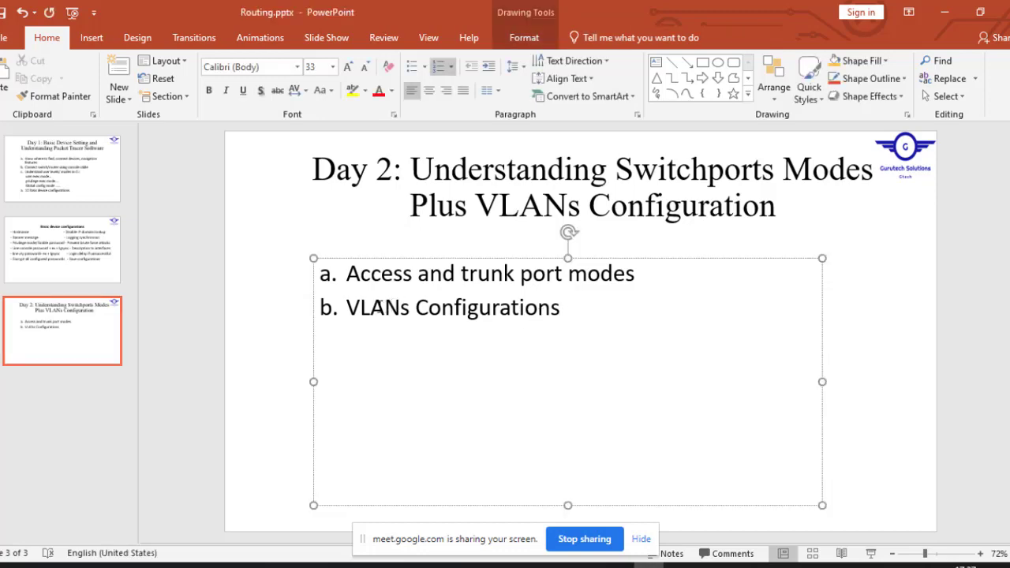
{"action": "left_click", "coordinate": [945, 12]}
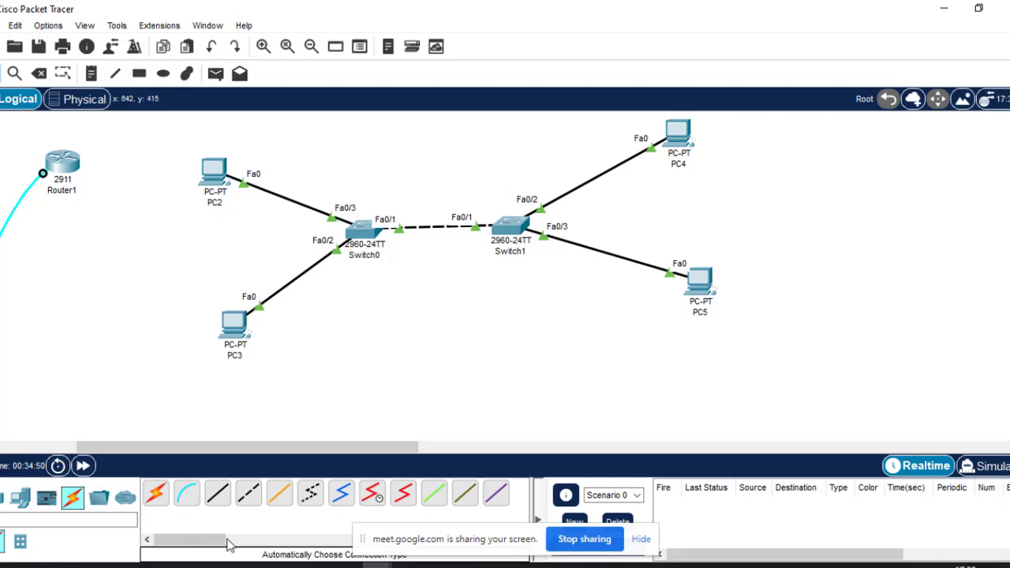
Open the Meet call, hide the screen-sharing notification bar, and minimize Chrome
{"action": "left_click", "coordinate": [254, 566]}
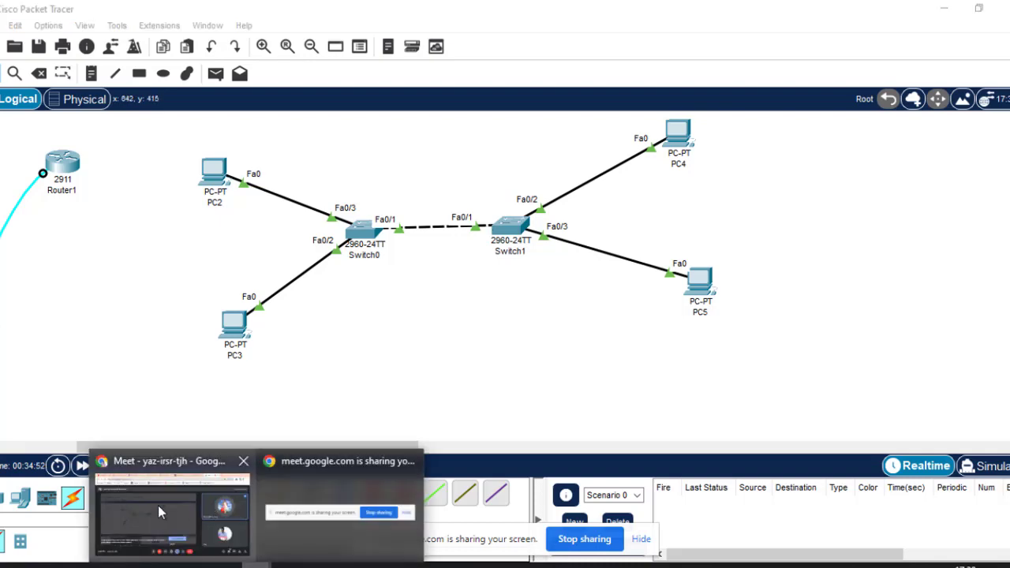
{"action": "left_click", "coordinate": [158, 505]}
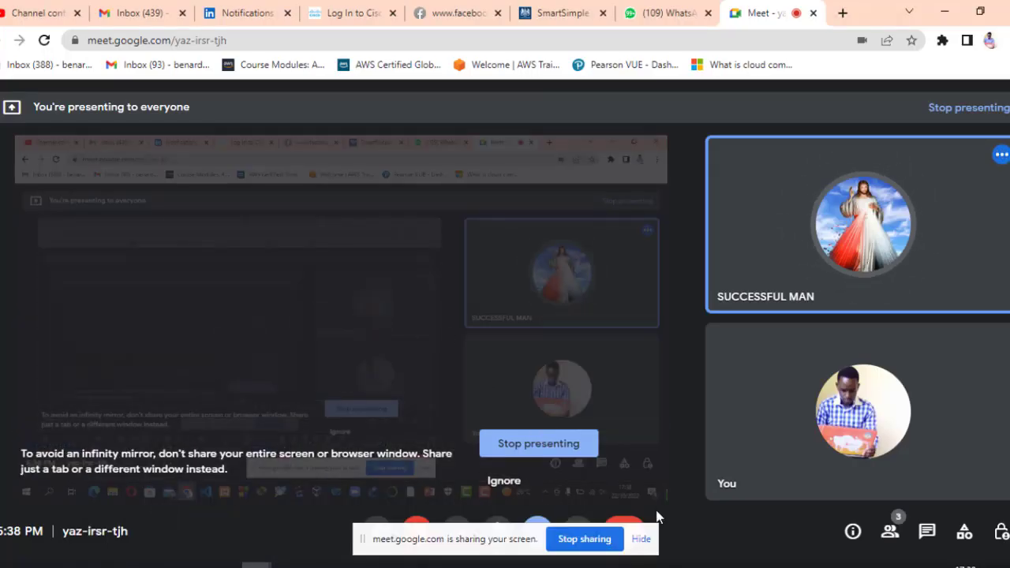
{"action": "left_click", "coordinate": [640, 543]}
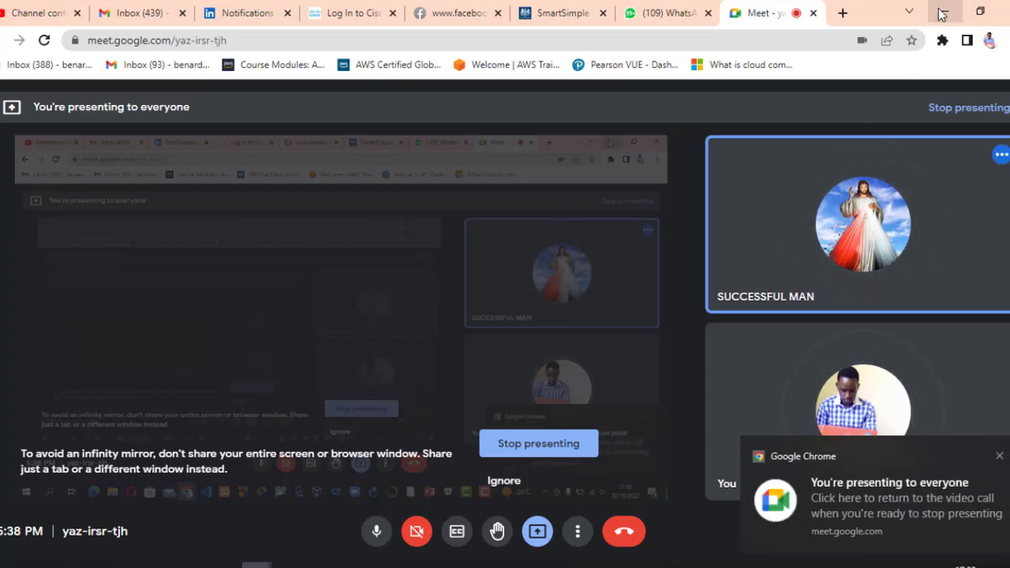
{"action": "left_click", "coordinate": [944, 11]}
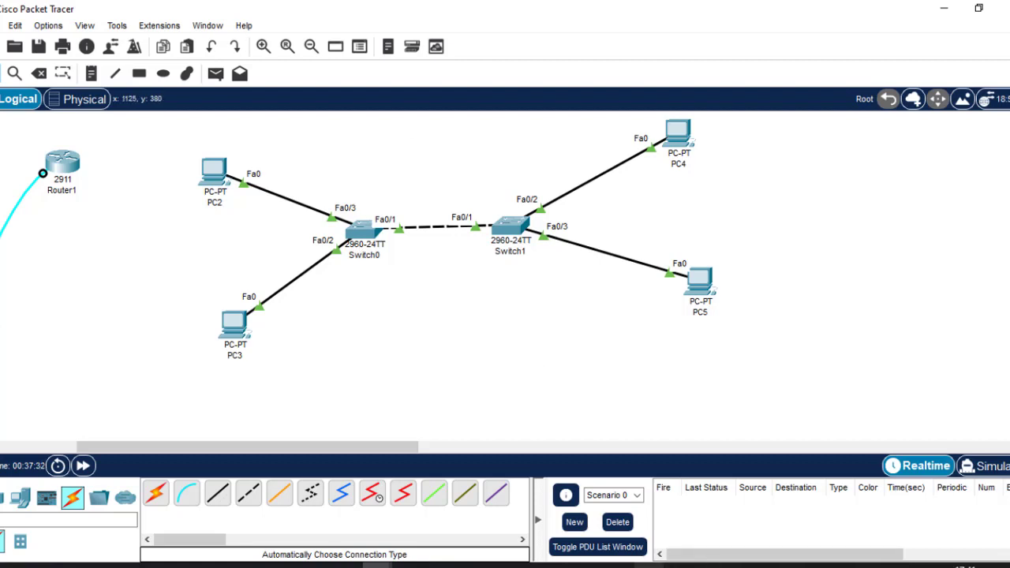
Bring the PowerPoint Day 2 slide back in front of Packet Tracer
{"action": "left_click", "coordinate": [649, 565]}
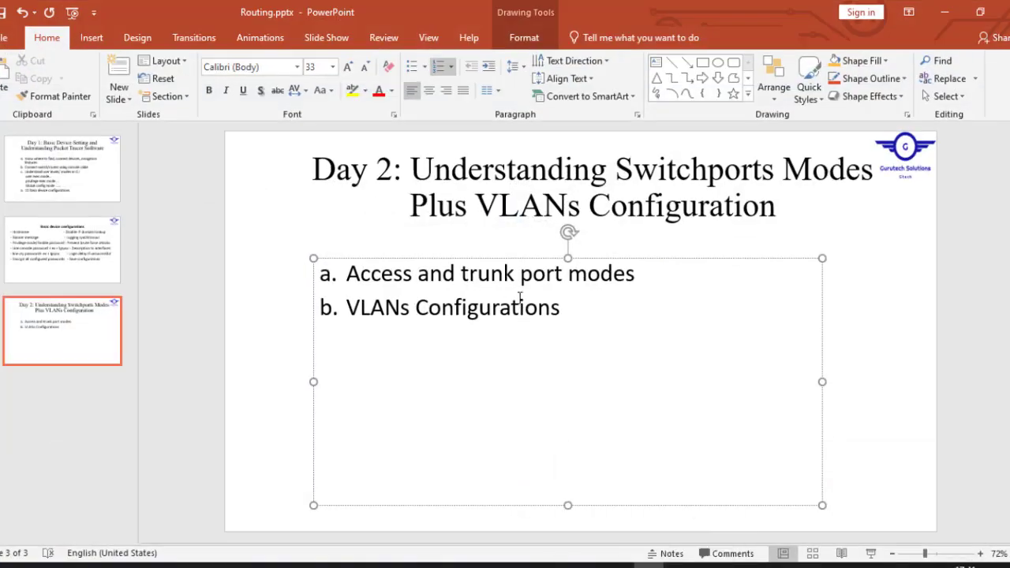
Minimize PowerPoint to show Switch0, Switch1 and PC2–PC5 again
{"action": "left_click", "coordinate": [648, 564]}
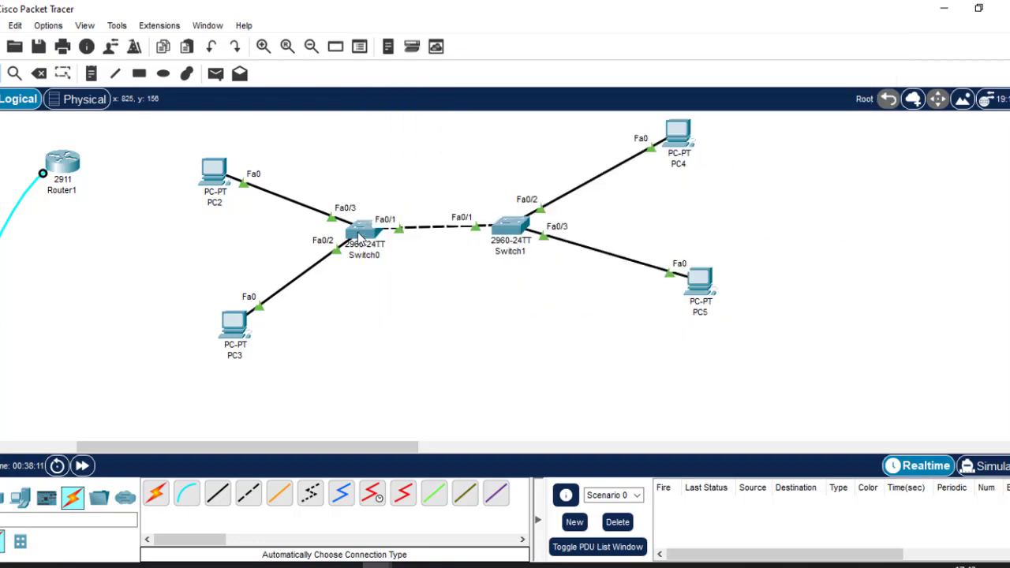
Put Switch0's CLI into global configuration with en and conf t, then show the Meet call
{"action": "left_click", "coordinate": [358, 235]}
{"action": "left_click", "coordinate": [380, 379]}
{"action": "key", "text": "Return"}
{"action": "key", "text": "Return"}
{"action": "key", "text": "Return"}
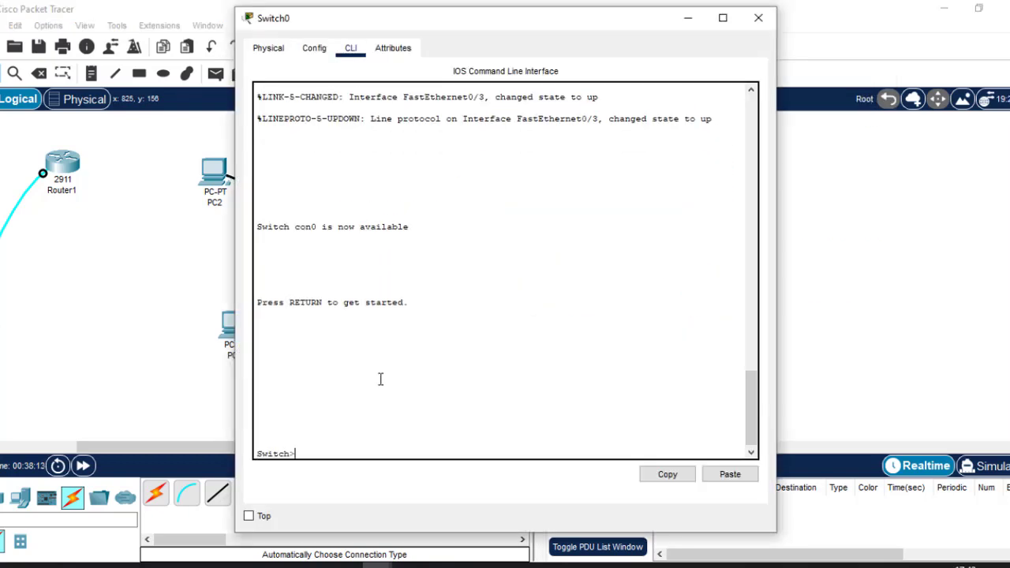
{"action": "type", "text": "en"}
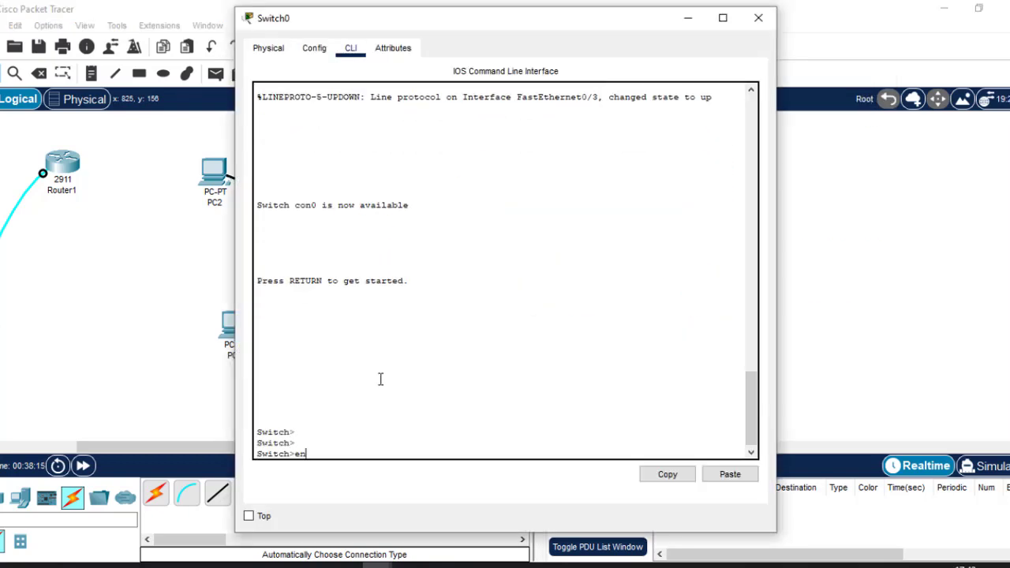
{"action": "key", "text": "Return"}
{"action": "key", "text": "Return"}
{"action": "type", "text": "con"}
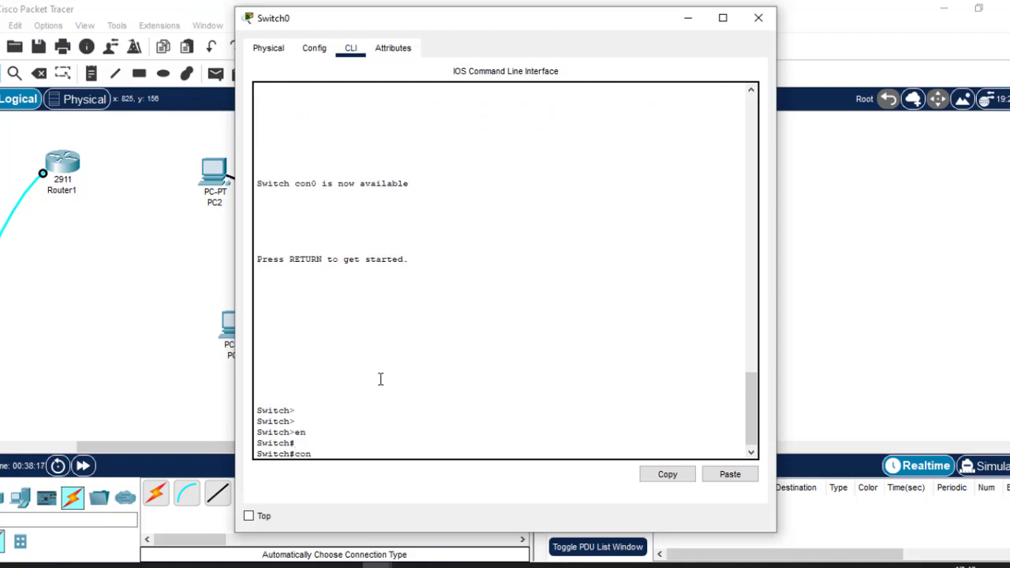
{"action": "type", "text": "f t"}
{"action": "key", "text": "Return"}
{"action": "key", "text": "Return"}
{"action": "key", "text": "Return"}
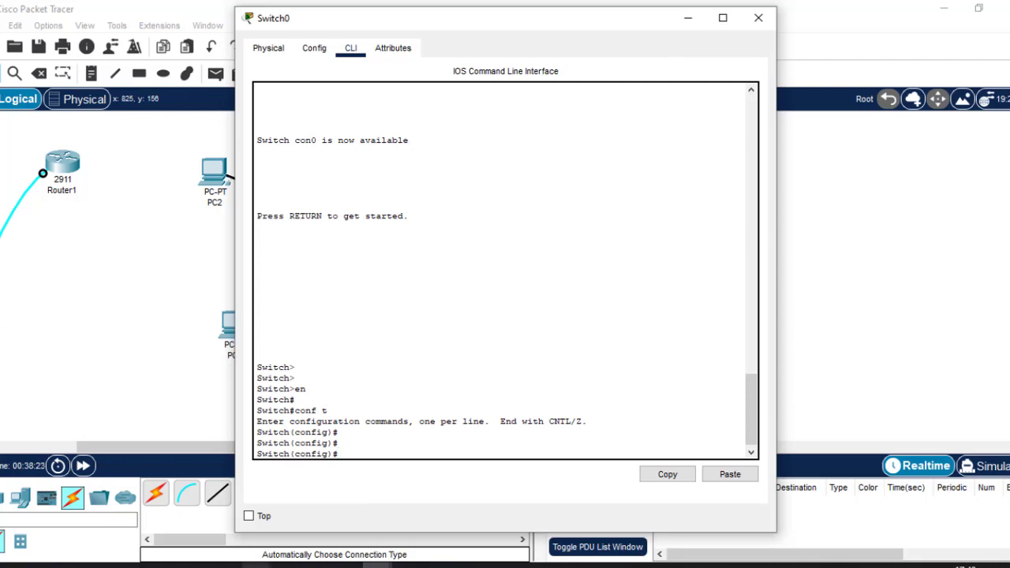
{"action": "left_click", "coordinate": [257, 565]}
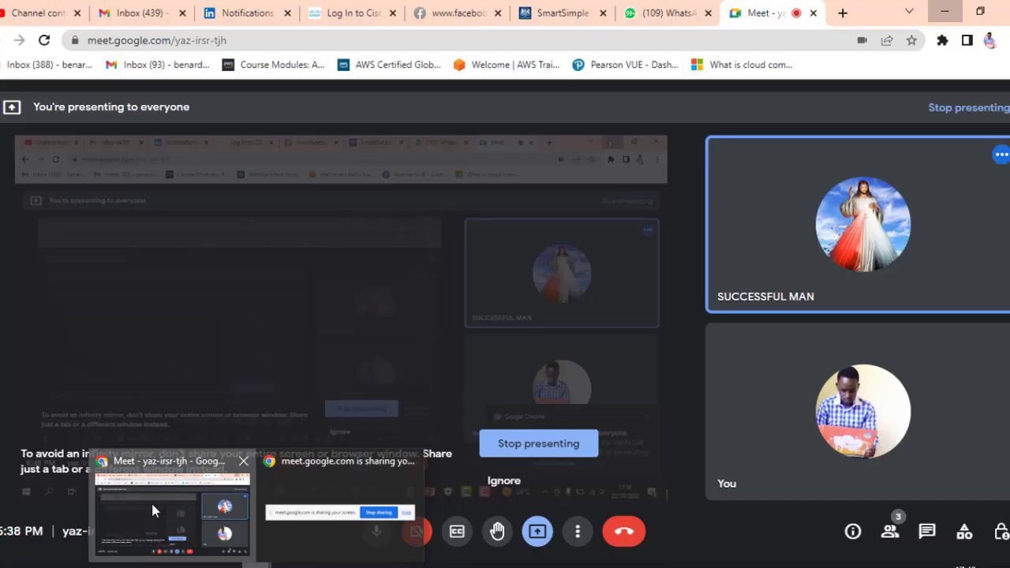
{"action": "left_click", "coordinate": [152, 502]}
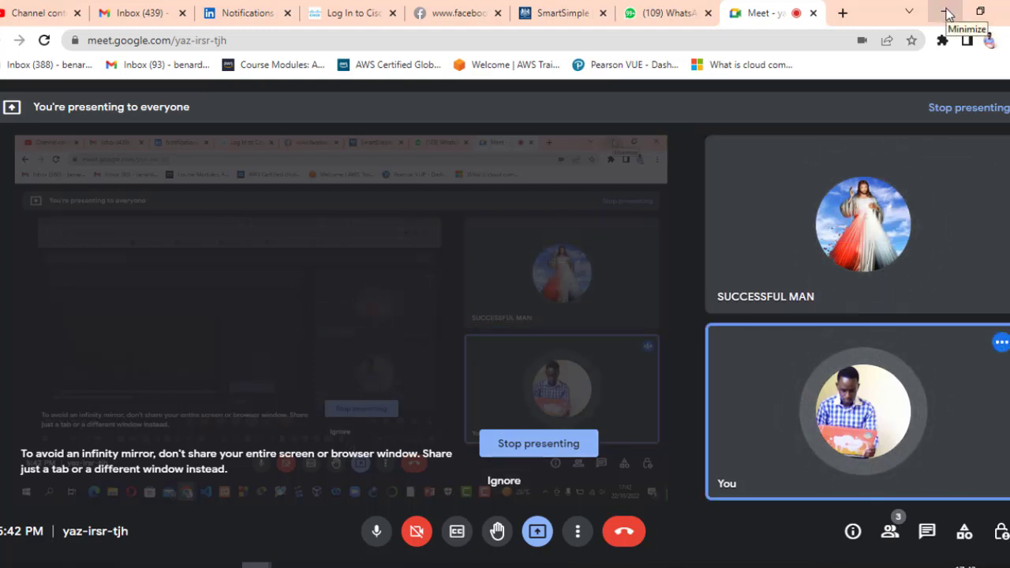
Minimize the Meet browser to return to Switch0's Switch(config)# prompt
{"action": "left_click", "coordinate": [947, 13]}
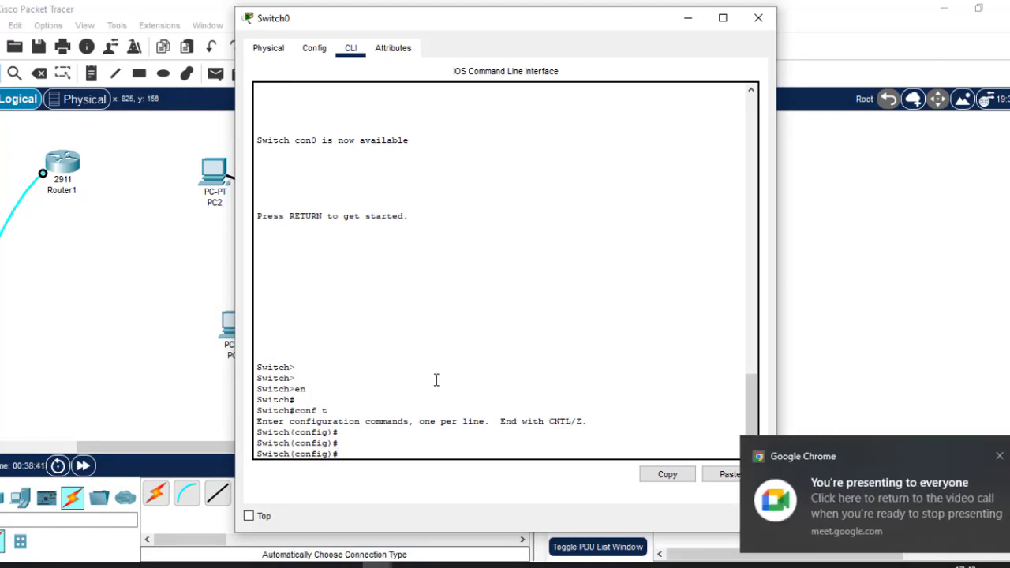
On Switch0, set interface fa0/1 to switchport mode trunk
{"action": "left_click", "coordinate": [828, 268]}
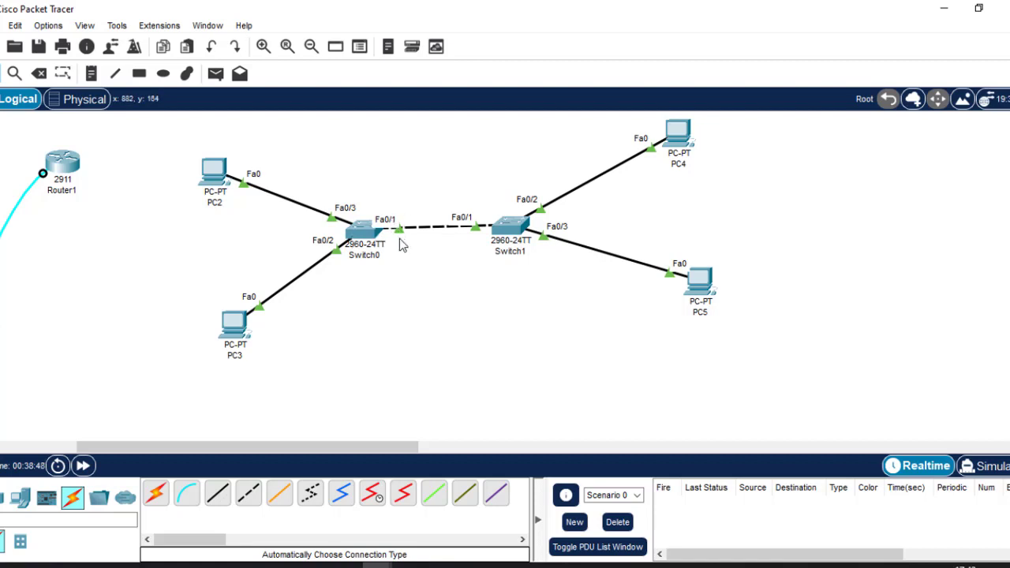
{"action": "left_click", "coordinate": [362, 234]}
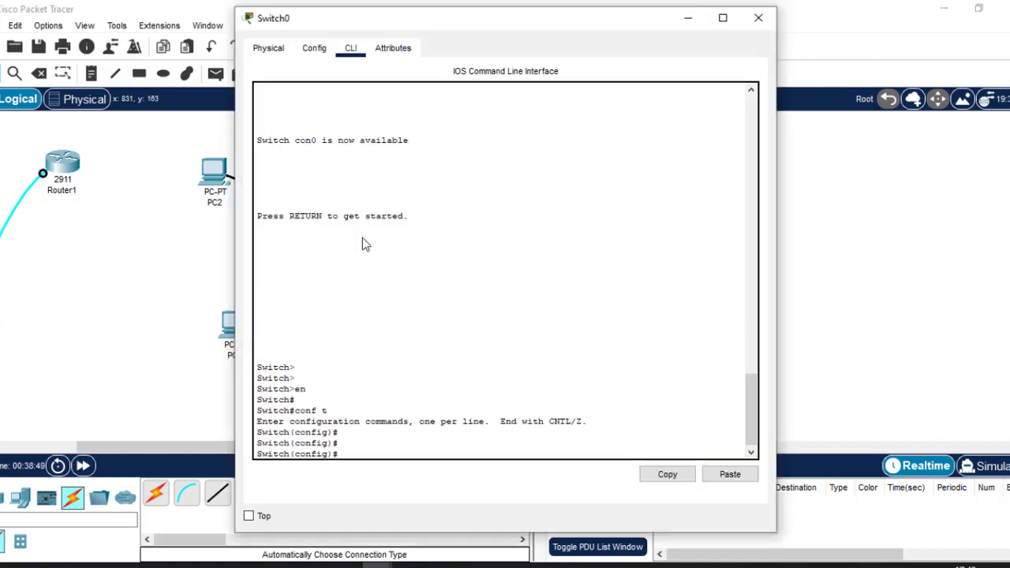
{"action": "type", "text": "int"}
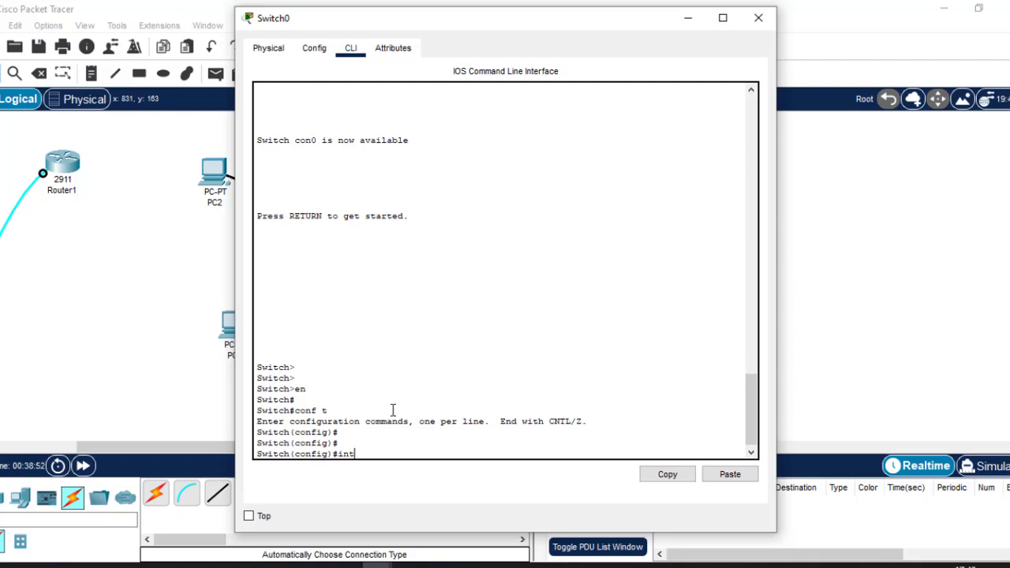
{"action": "type", "text": " fa0/1"}
{"action": "key", "text": "Return"}
{"action": "key", "text": "Return"}
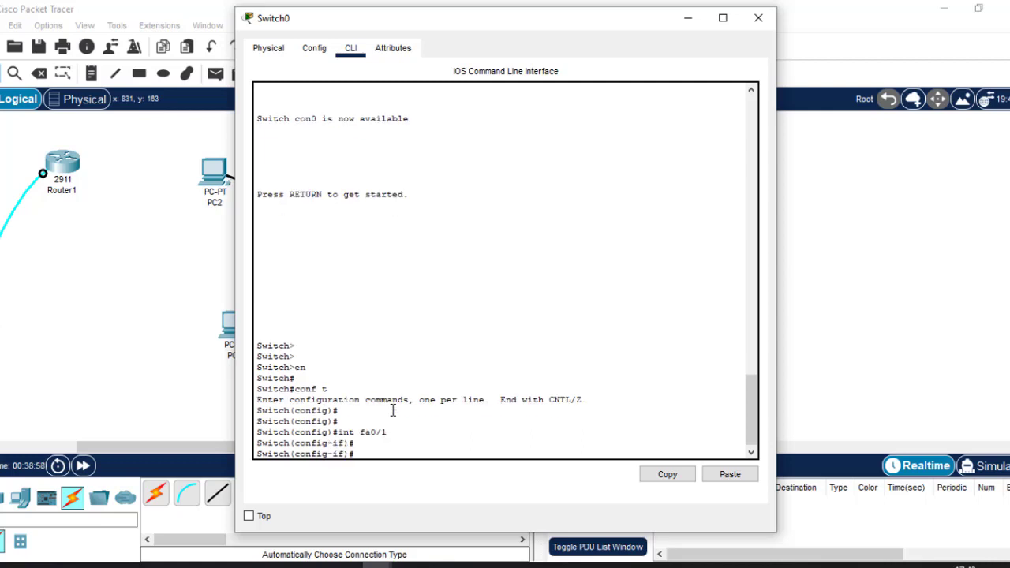
{"action": "type", "text": "switc"}
{"action": "key", "text": "Tab"}
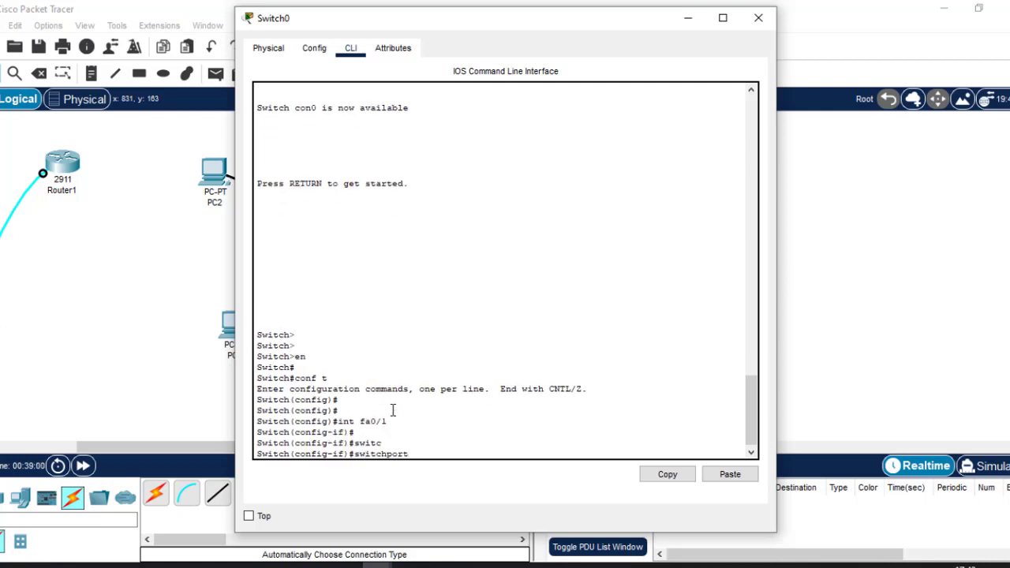
{"action": "type", "text": "mo"}
{"action": "key", "text": "Tab"}
{"action": "type", "text": "tr"}
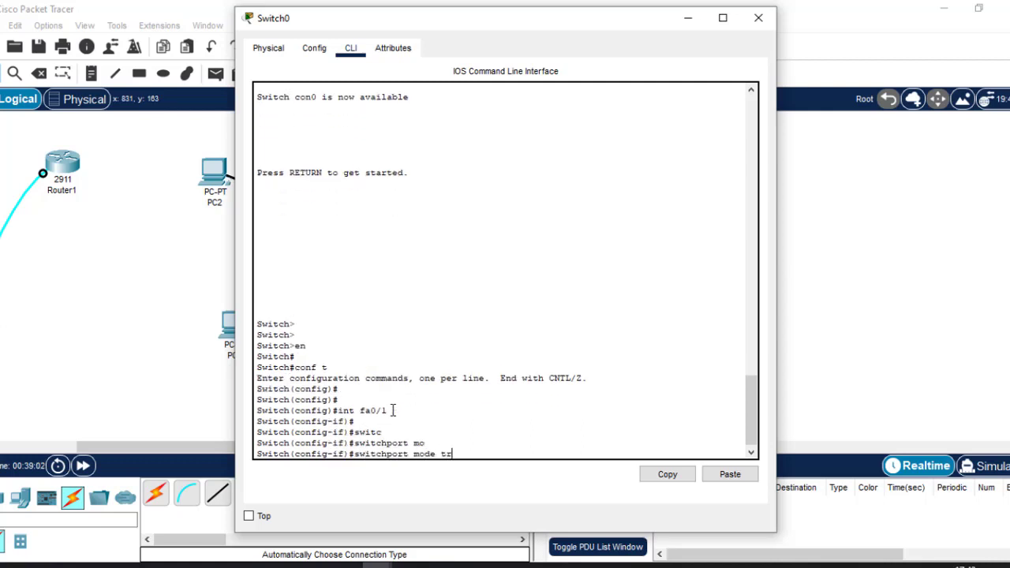
{"action": "key", "text": "Tab"}
{"action": "key", "text": "Return"}
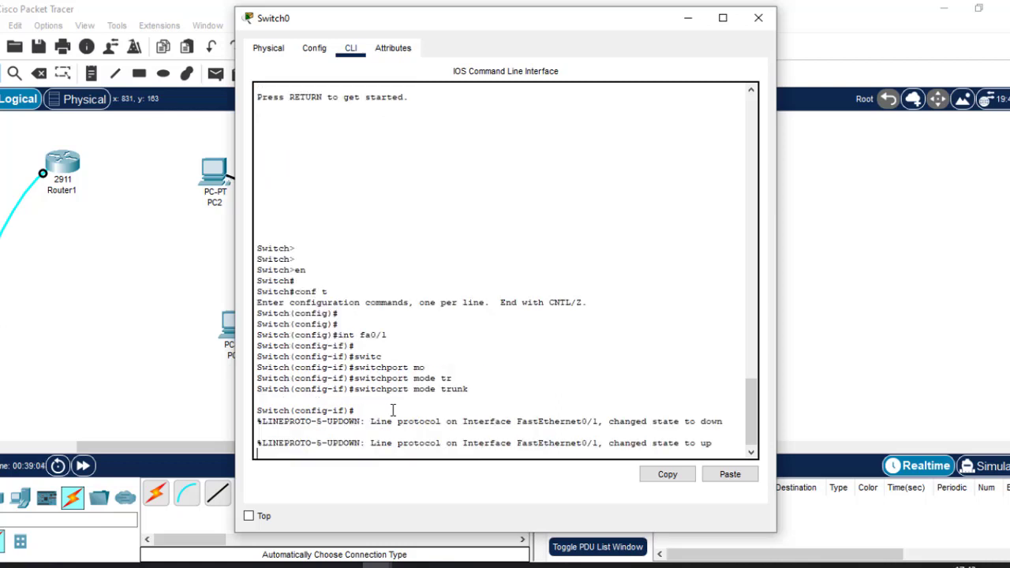
{"action": "key", "text": "Return"}
{"action": "key", "text": "Return"}
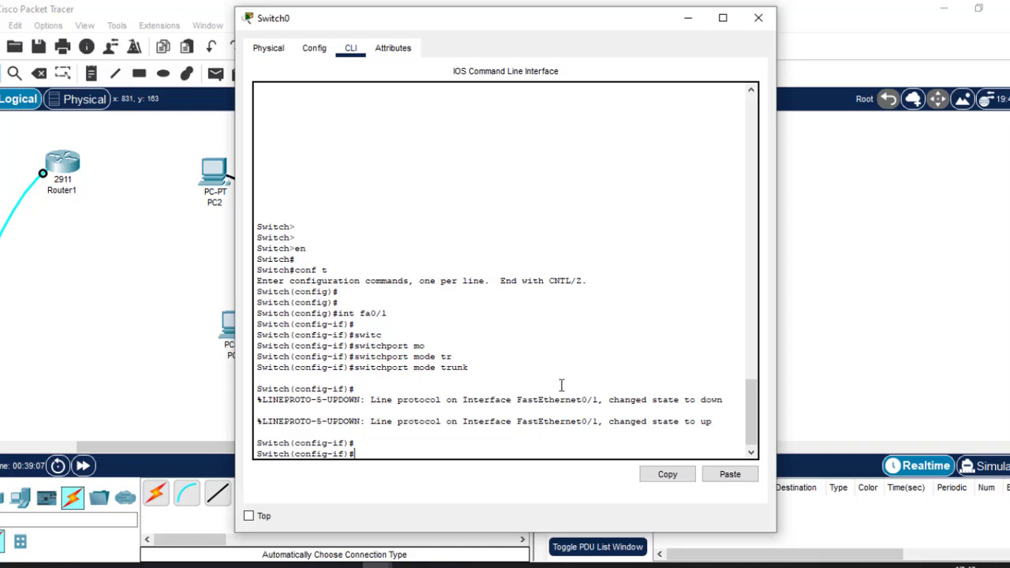
Switch between Switch0's console and the topology, highlighting the status message and the int fa0/1 command
{"action": "left_click", "coordinate": [687, 14]}
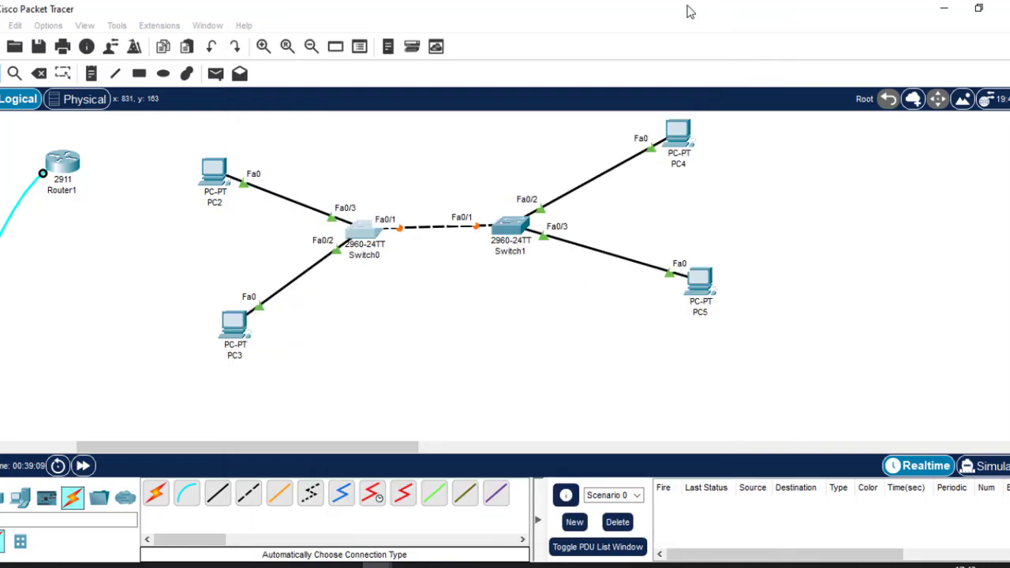
{"action": "left_click", "coordinate": [371, 232]}
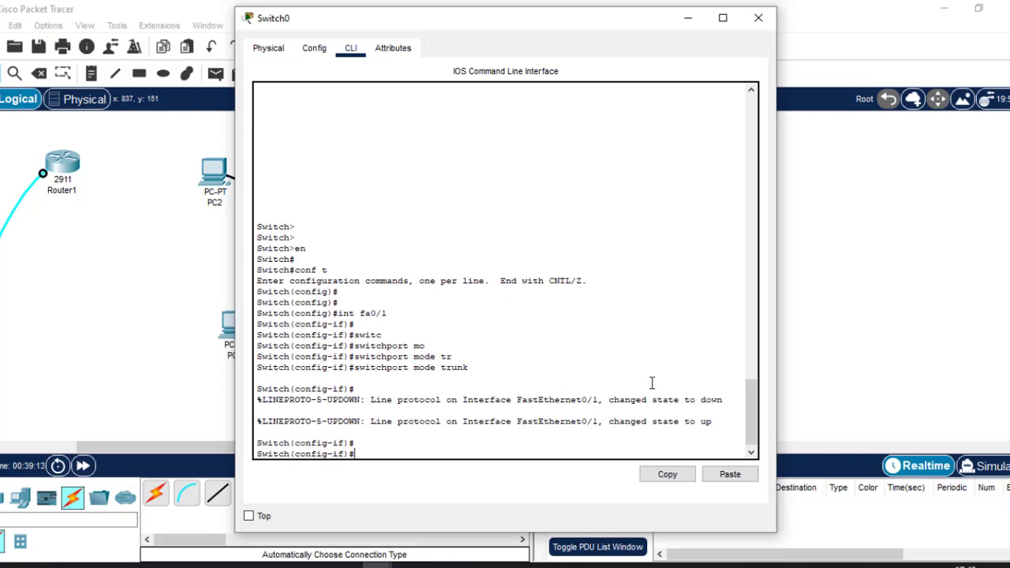
{"action": "left_click_drag", "start_coordinate": [700, 400], "coordinate": [713, 422]}
{"action": "left_click", "coordinate": [815, 246]}
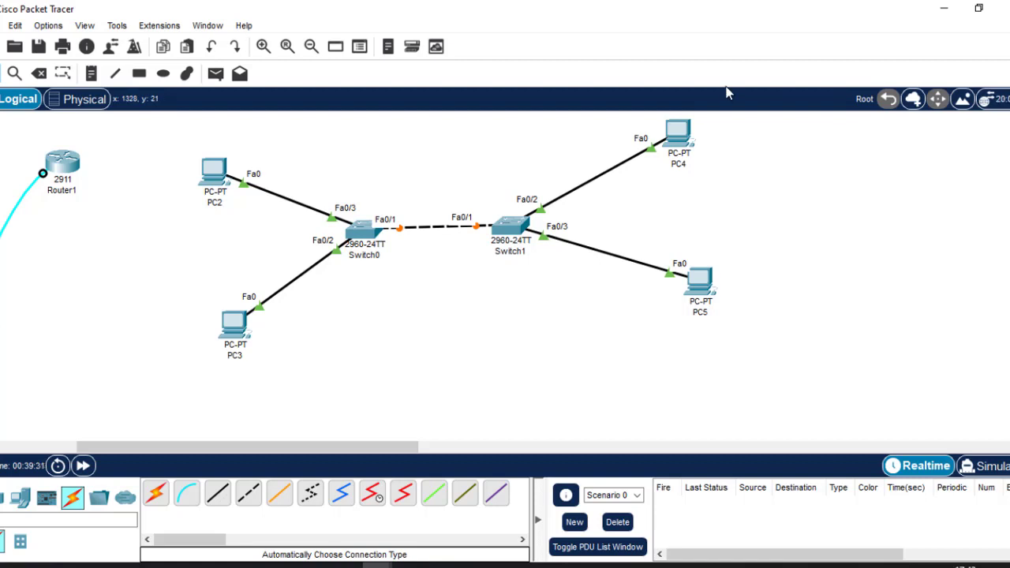
{"action": "left_click", "coordinate": [371, 234]}
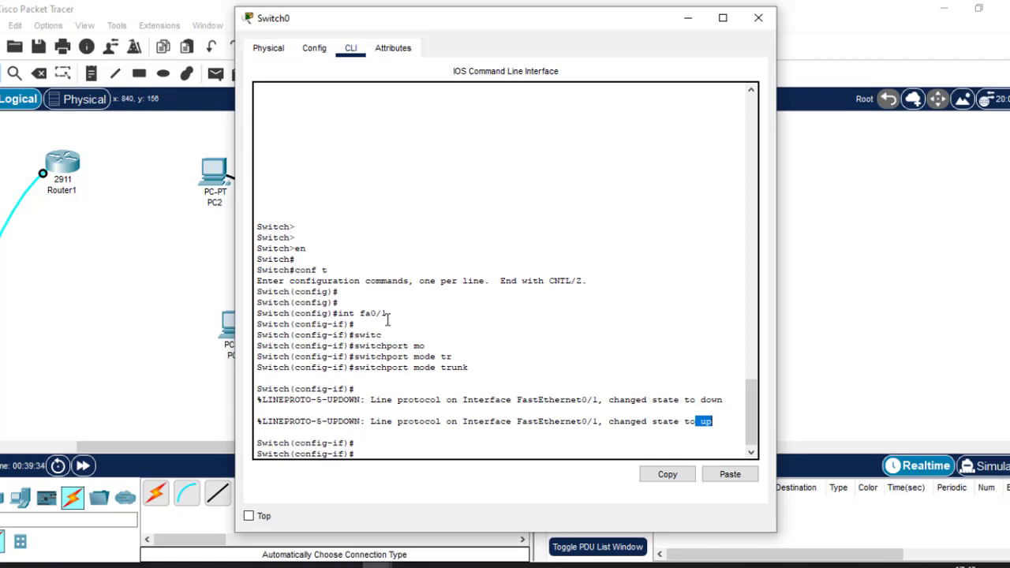
{"action": "left_click_drag", "start_coordinate": [389, 313], "coordinate": [341, 315]}
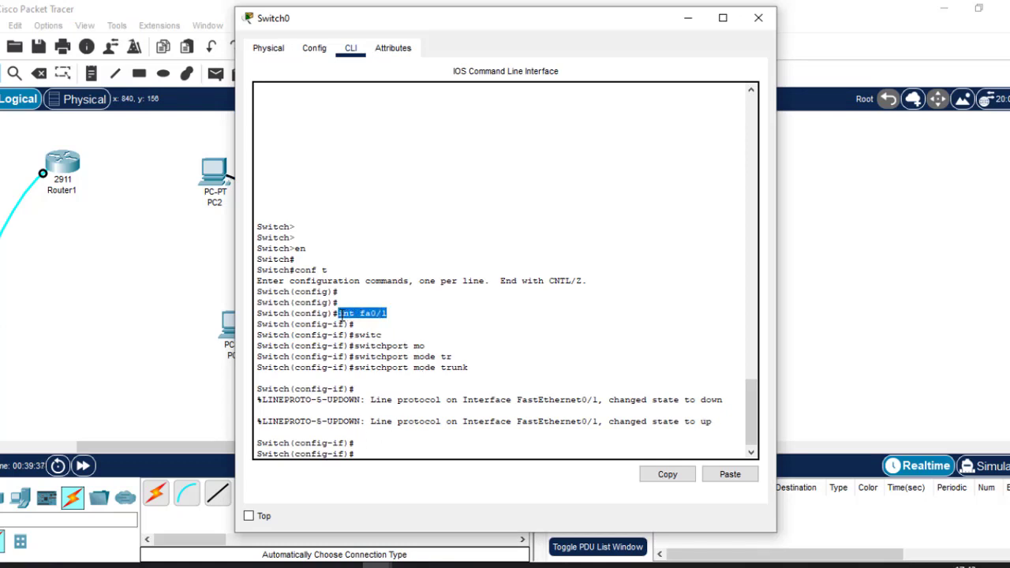
{"action": "left_click", "coordinate": [813, 270]}
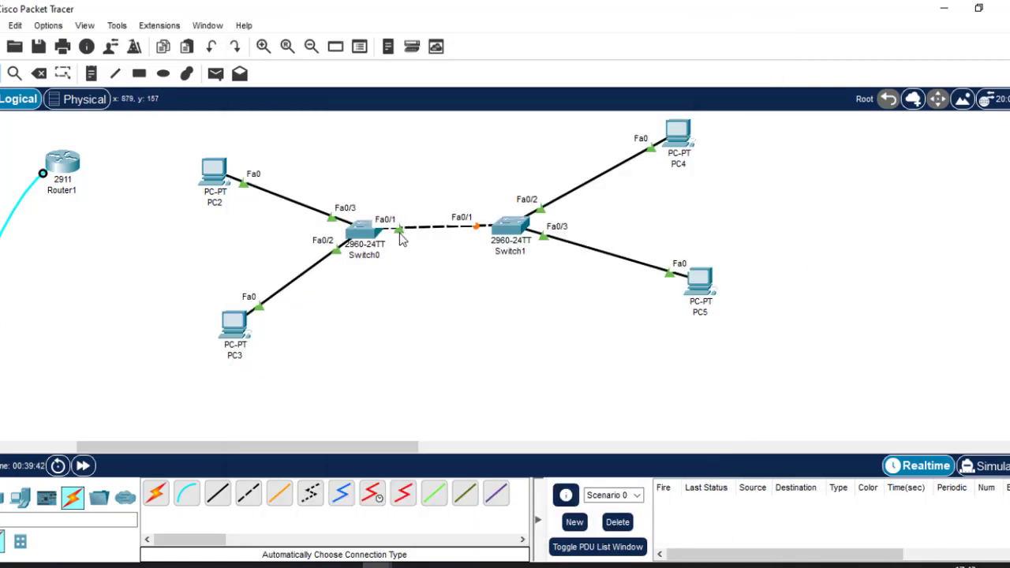
{"action": "left_click", "coordinate": [364, 231]}
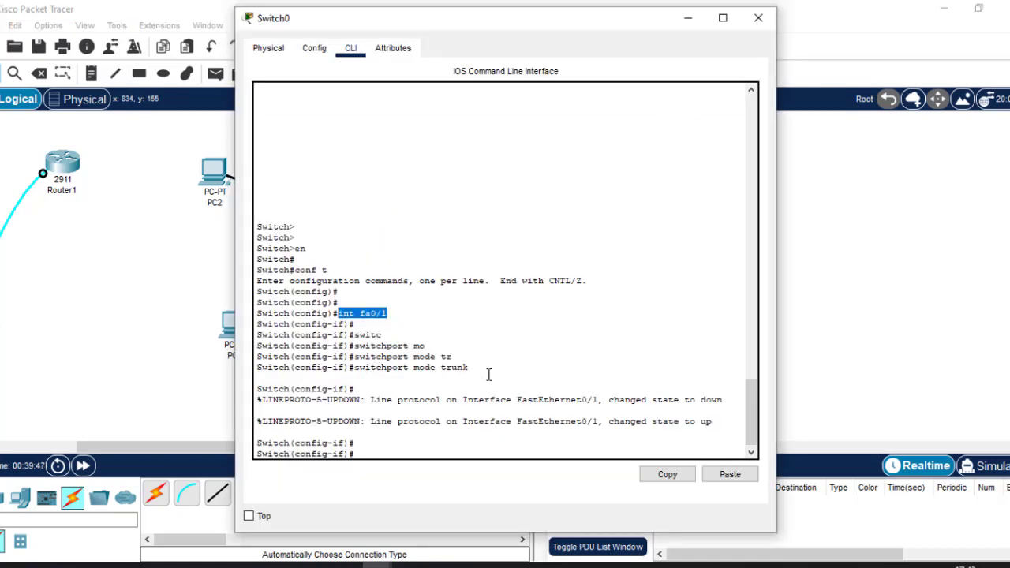
Exit Switch0 back to global configuration with 'ex' and close its console window
{"action": "left_click", "coordinate": [468, 400]}
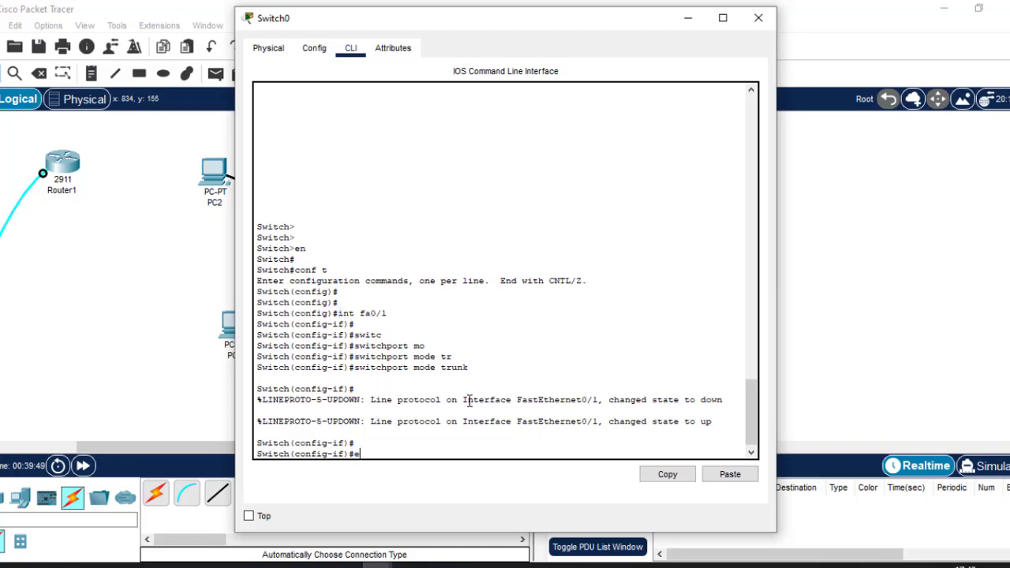
{"action": "type", "text": "ex"}
{"action": "key", "text": "Return"}
{"action": "key", "text": "Return"}
{"action": "key", "text": "Return"}
{"action": "key", "text": "Return"}
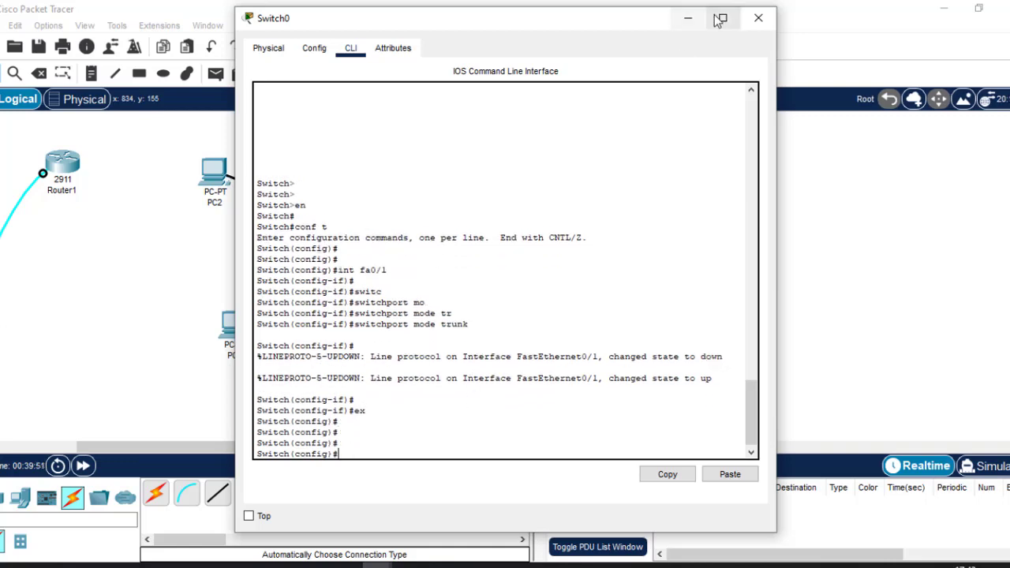
{"action": "left_click", "coordinate": [757, 19]}
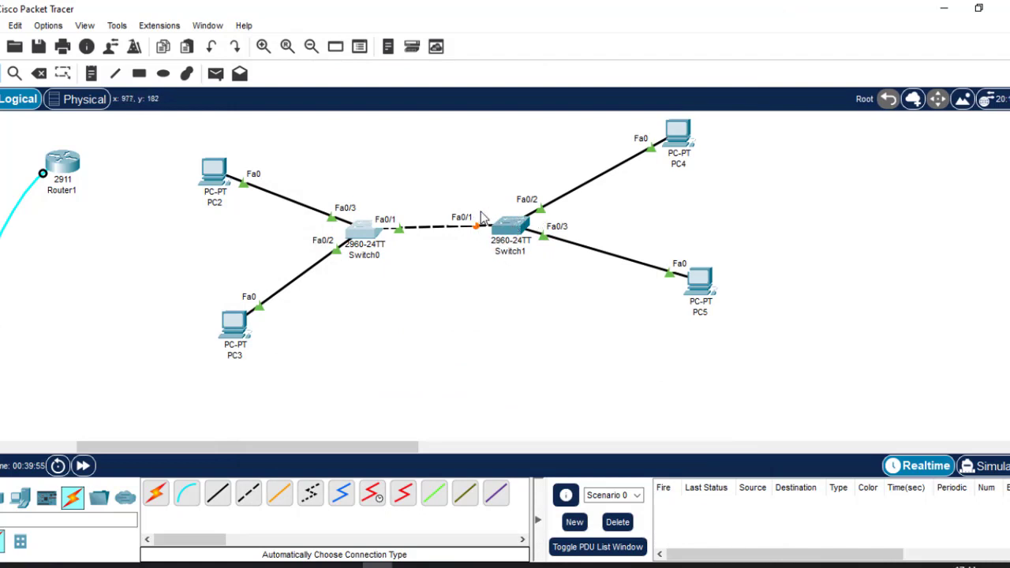
Open Switch1's CLI and enter privileged, then global configuration mode with en and conf t
{"action": "left_click", "coordinate": [501, 237]}
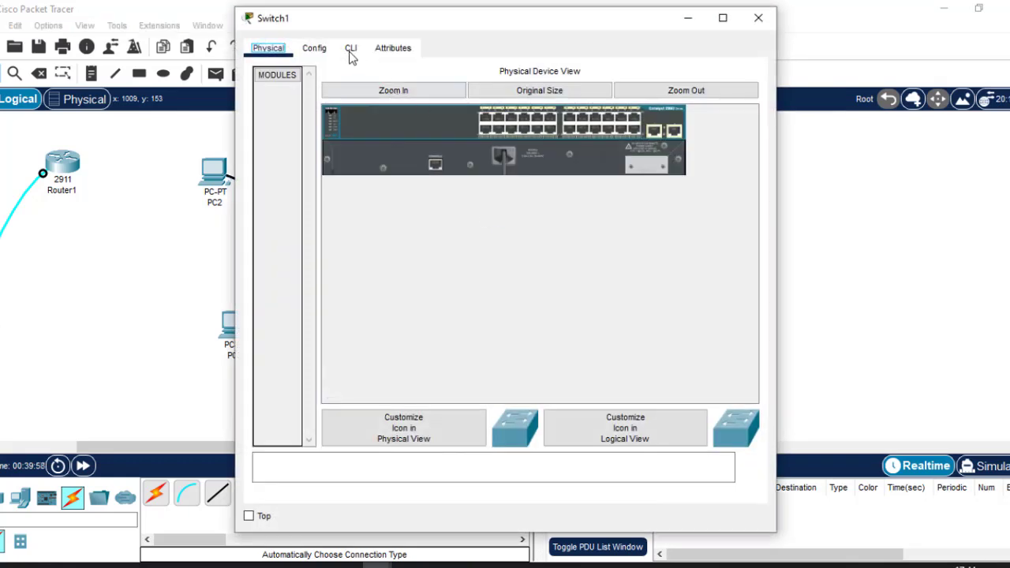
{"action": "left_click", "coordinate": [350, 49]}
{"action": "key", "text": "Return"}
{"action": "key", "text": "Return"}
{"action": "key", "text": "Return"}
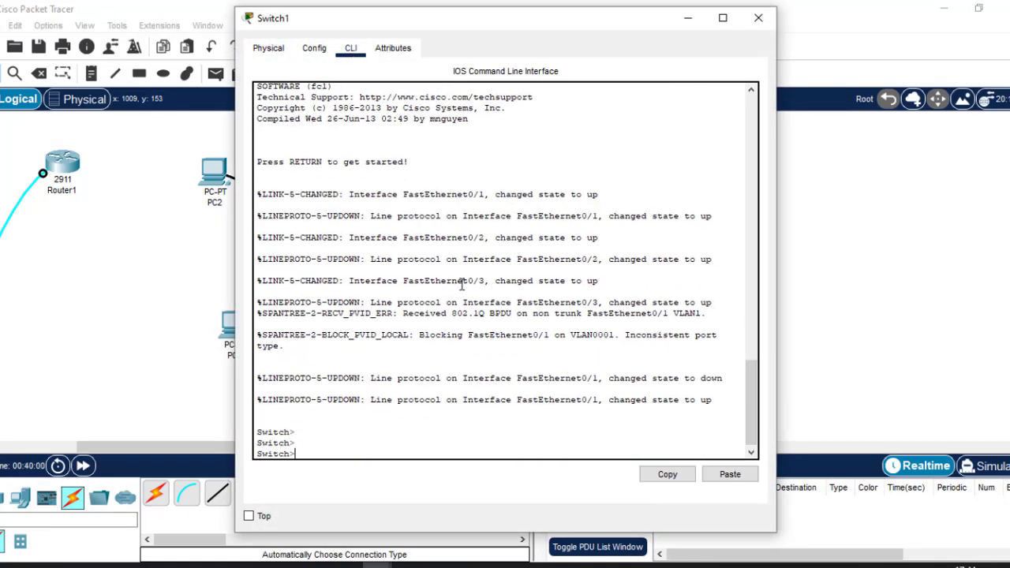
{"action": "type", "text": "en"}
{"action": "key", "text": "Return"}
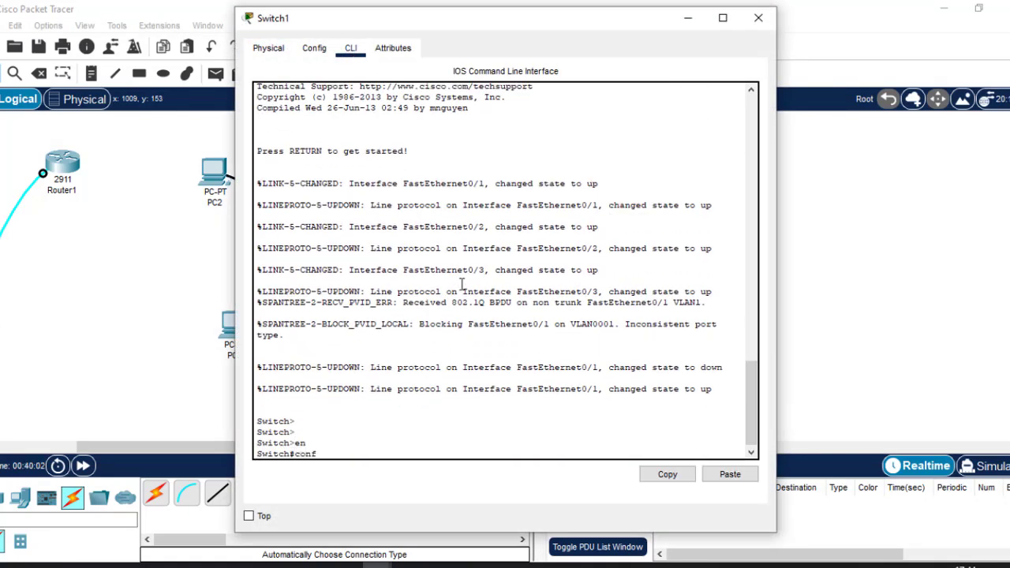
{"action": "type", "text": "conf t"}
{"action": "key", "text": "Return"}
{"action": "key", "text": "Return"}
{"action": "key", "text": "Return"}
{"action": "key", "text": "Return"}
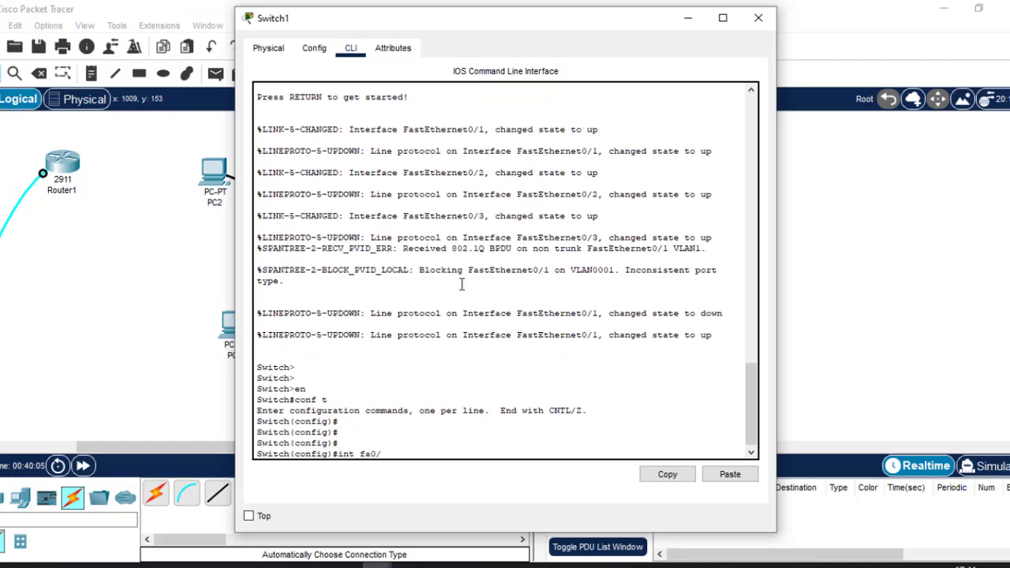
Set Switch1's Fa0/1 to switchport mode trunk and exit back to global configuration
{"action": "left_click", "coordinate": [875, 231]}
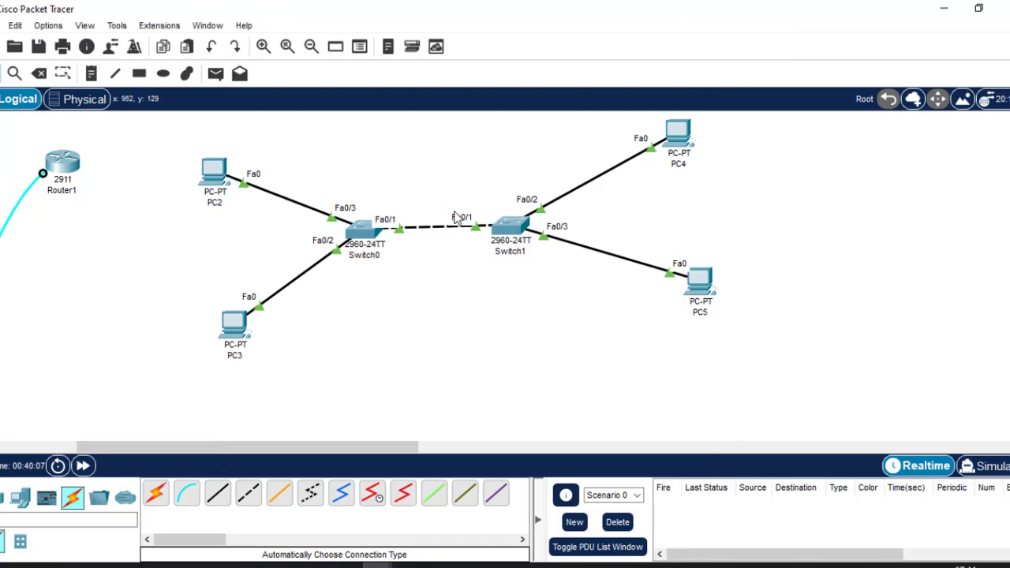
{"action": "left_click", "coordinate": [521, 229]}
{"action": "key", "text": "Return"}
{"action": "key", "text": "Return"}
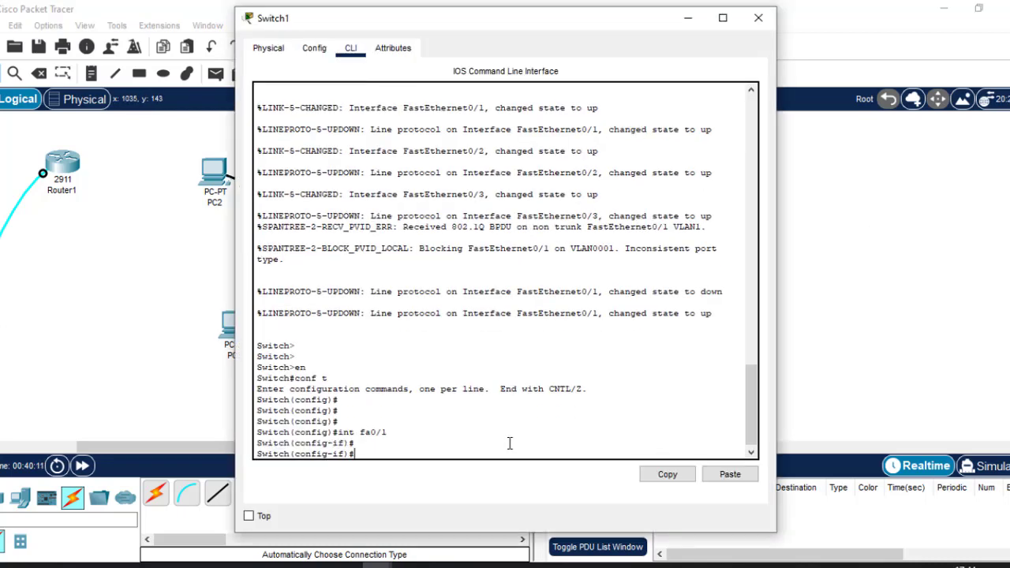
{"action": "type", "text": "switc"}
{"action": "key", "text": "Tab"}
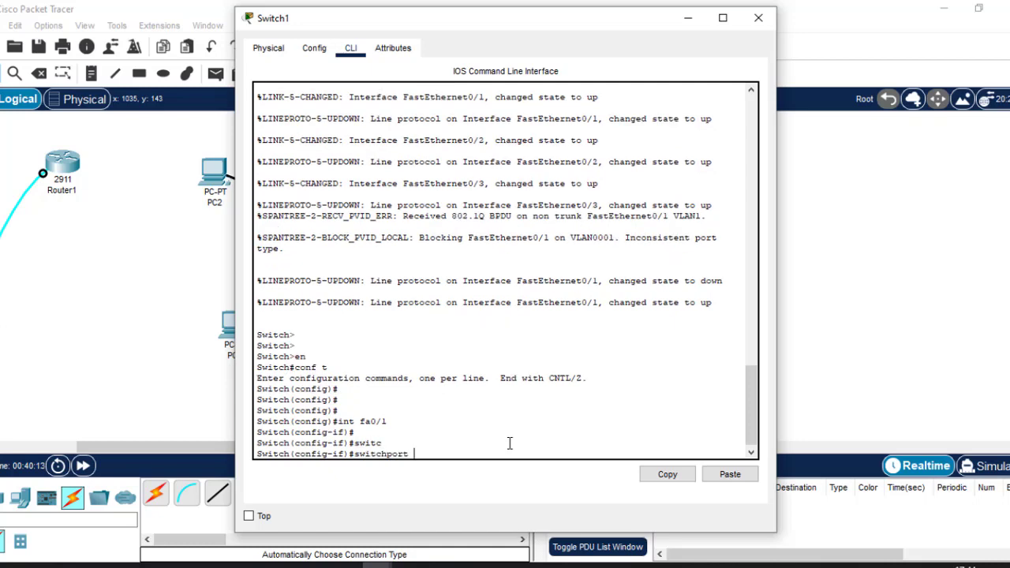
{"action": "type", "text": "mo"}
{"action": "key", "text": "Tab"}
{"action": "type", "text": "t"}
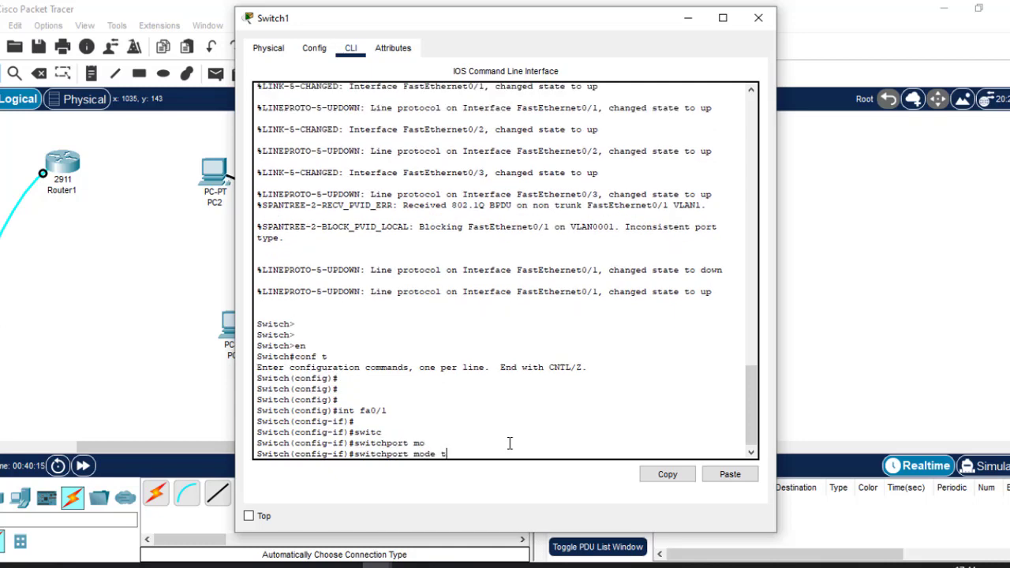
{"action": "type", "text": "r"}
{"action": "key", "text": "Tab"}
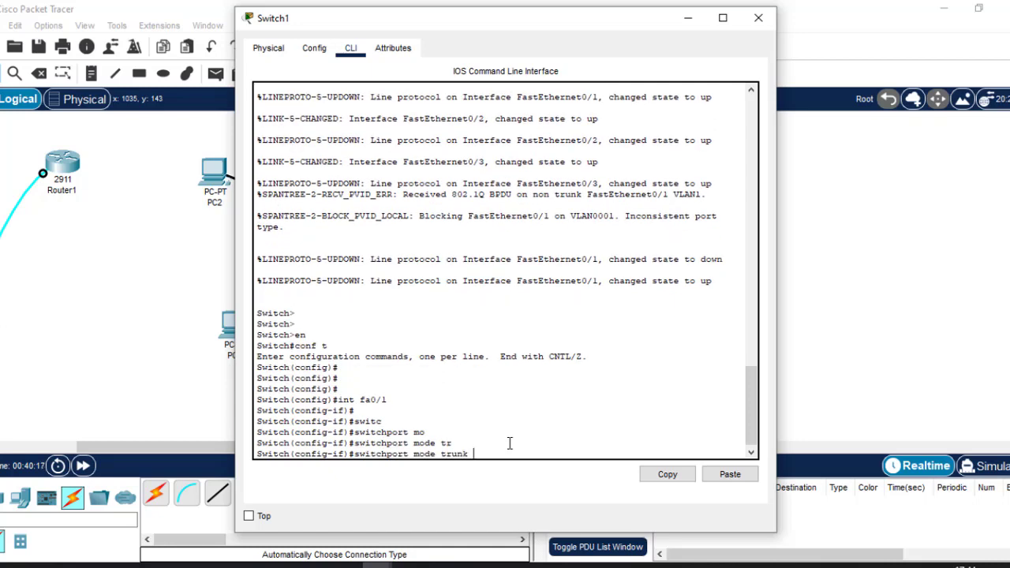
{"action": "key", "text": "Return"}
{"action": "type", "text": "ex"}
{"action": "key", "text": "Return"}
{"action": "key", "text": "Return"}
{"action": "key", "text": "Return"}
{"action": "key", "text": "Return"}
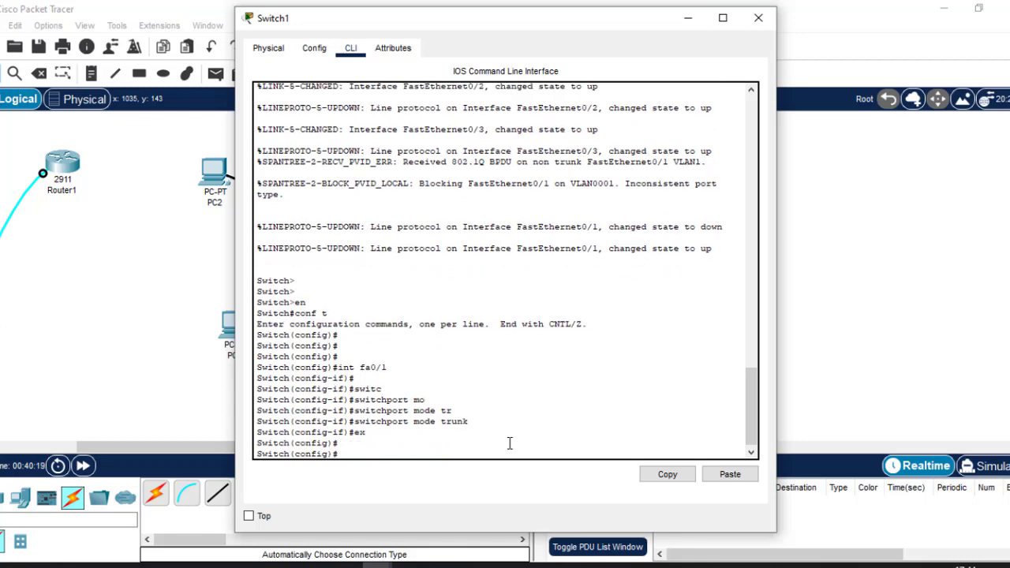
Close Switch1's console so the topology shows the inter-switch trunk link green at both ends
{"action": "left_click", "coordinate": [759, 17]}
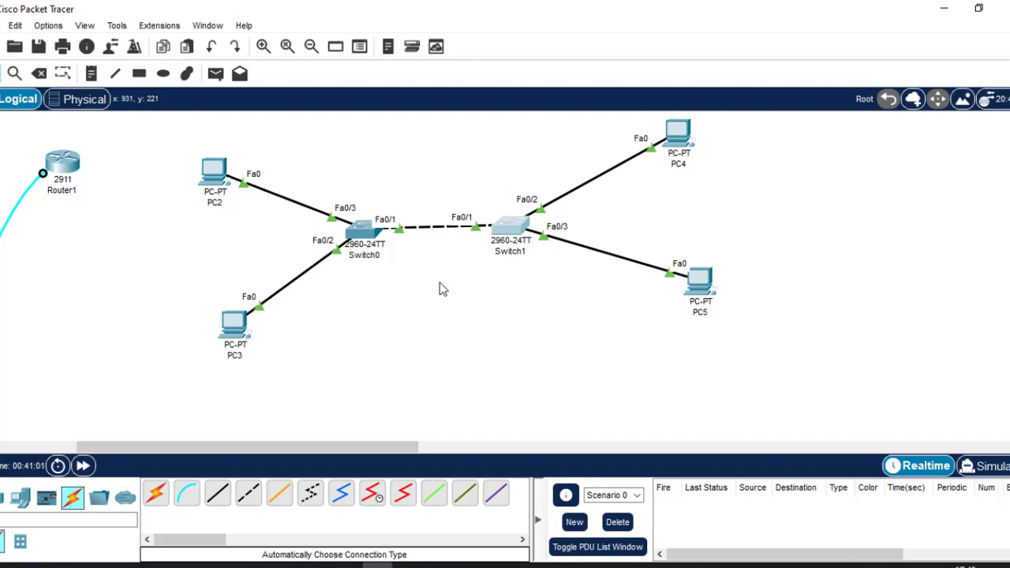
Set the rectangle tool to a solid light cyan fill (#b3fff4)
{"action": "left_click", "coordinate": [139, 74]}
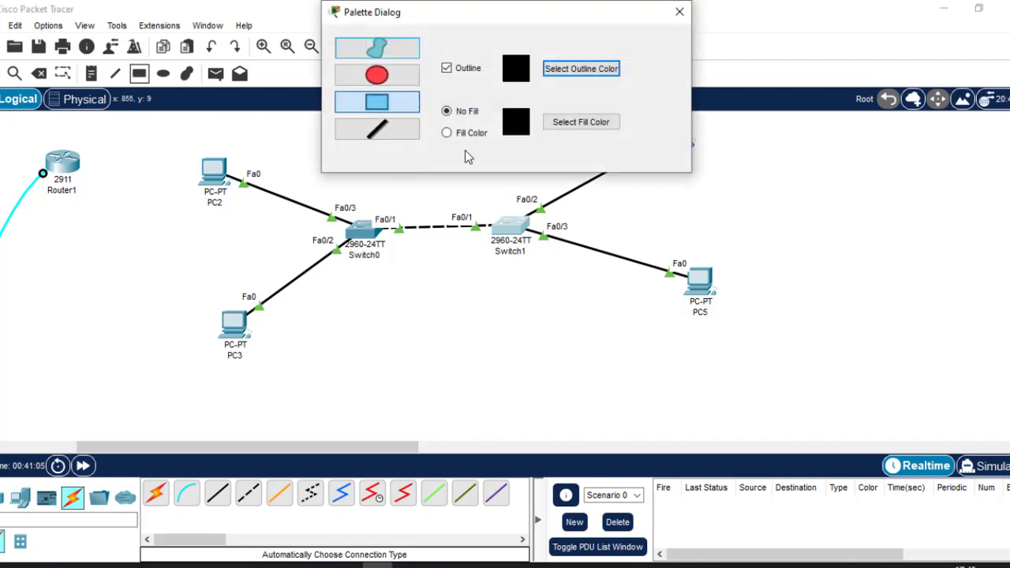
{"action": "left_click", "coordinate": [680, 11]}
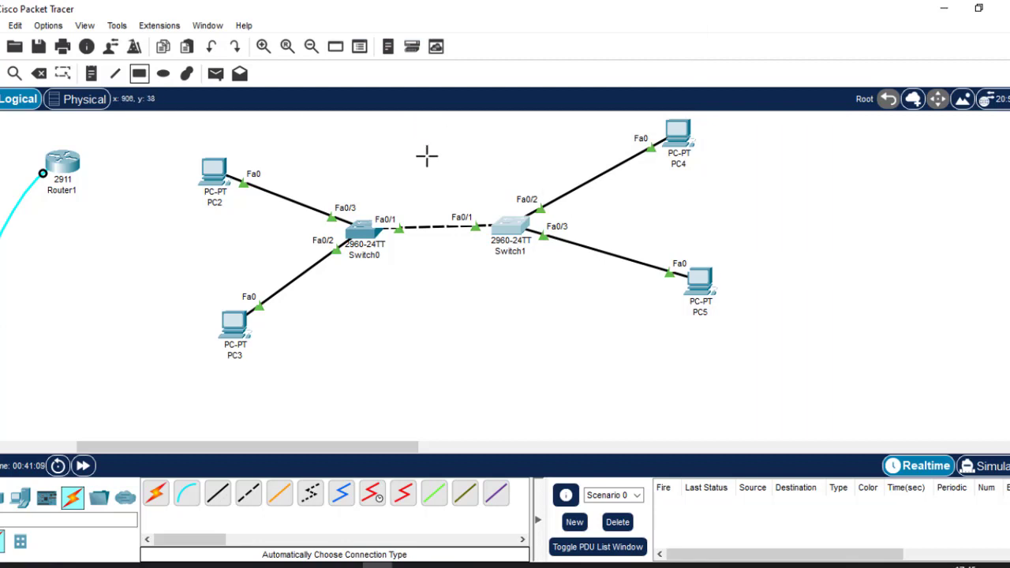
{"action": "left_click", "coordinate": [139, 75]}
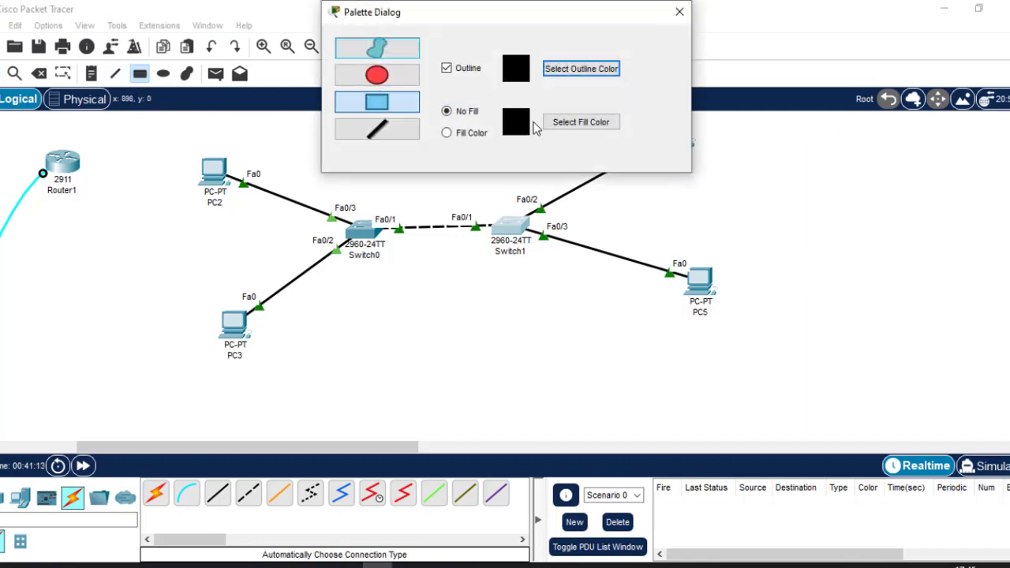
{"action": "left_click", "coordinate": [458, 133]}
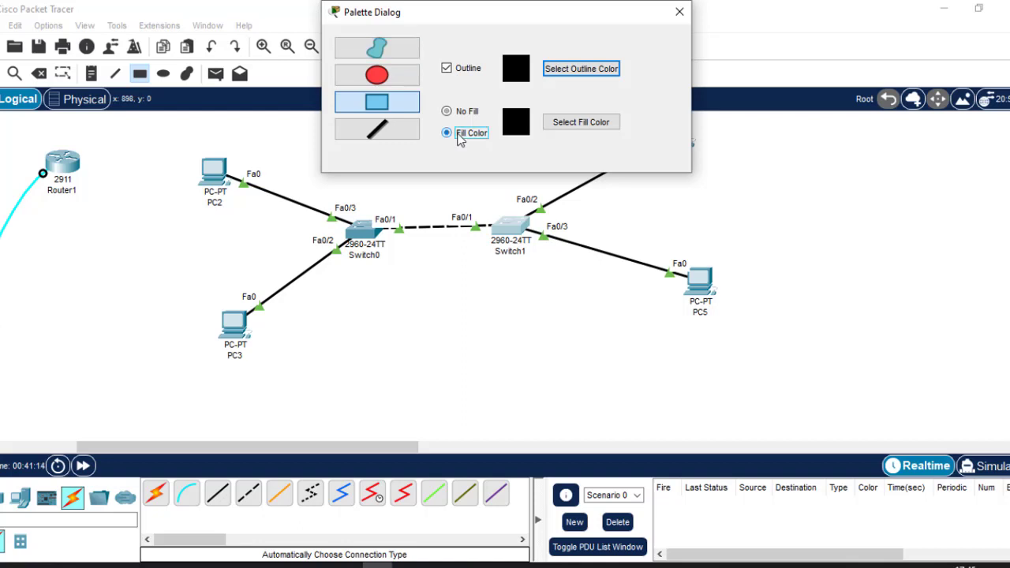
{"action": "left_click", "coordinate": [581, 126]}
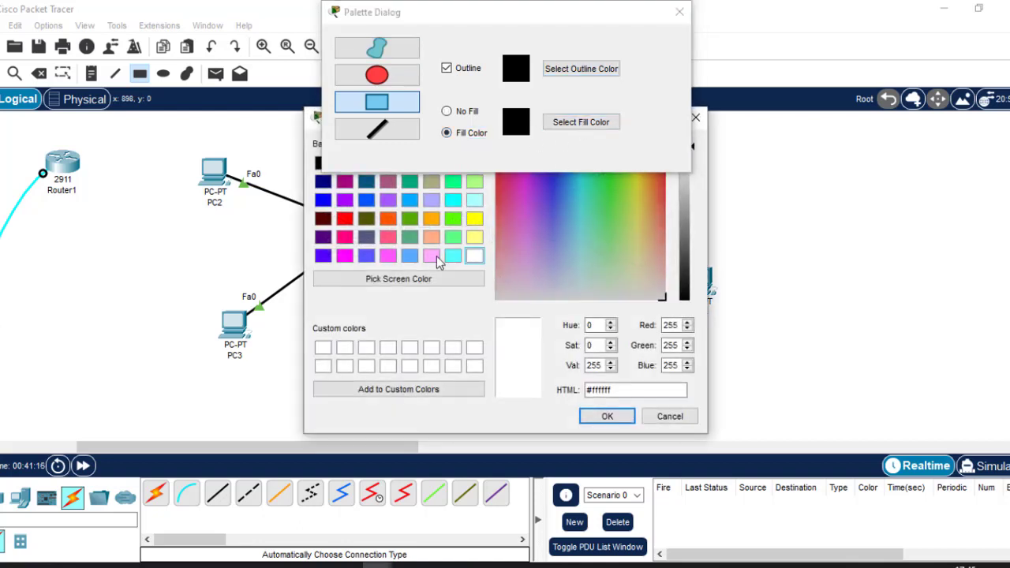
{"action": "left_click", "coordinate": [584, 253]}
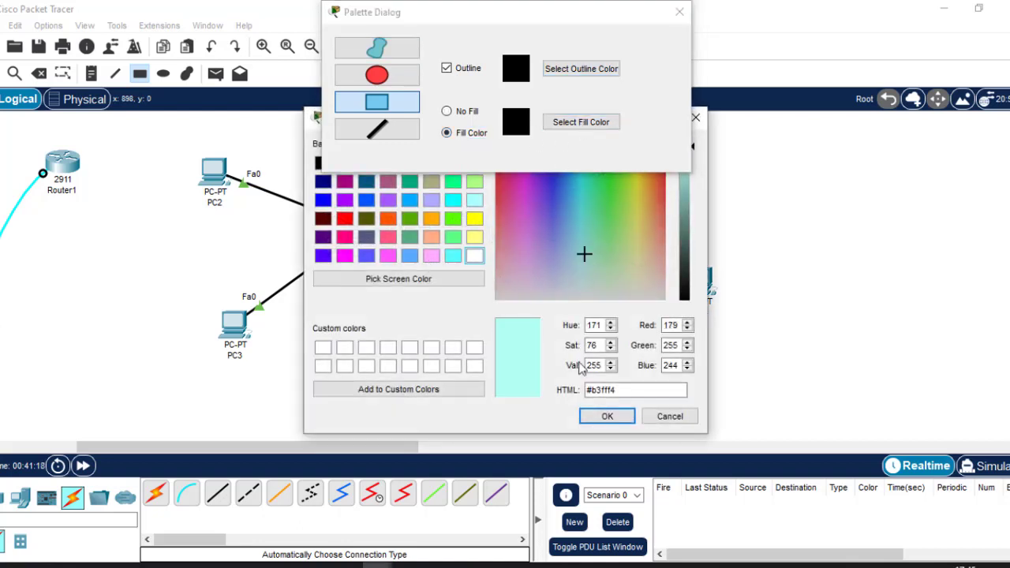
{"action": "left_click", "coordinate": [606, 416]}
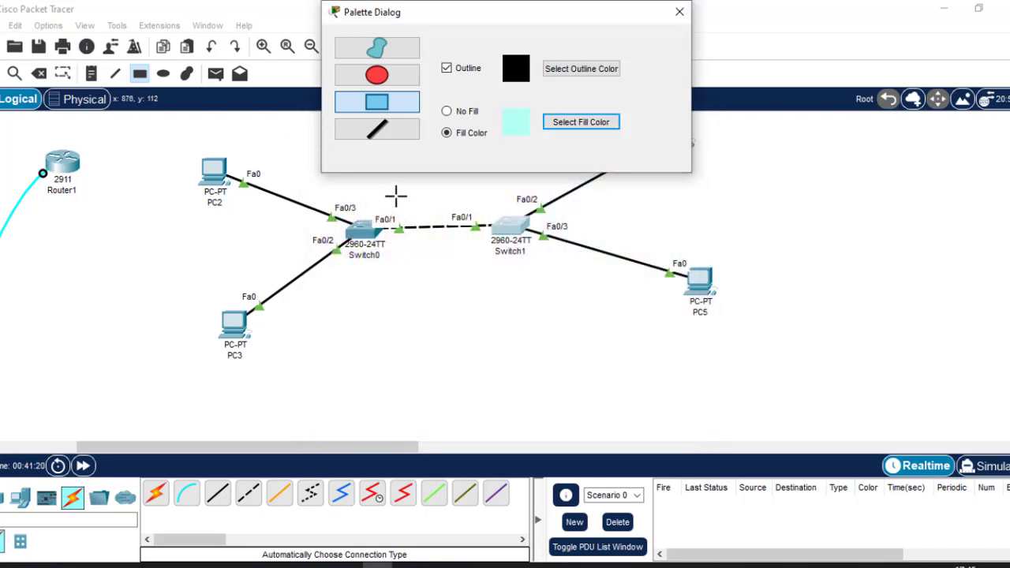
Draw a cyan rectangle above the Switch0–Switch1 link and nudge it into place
{"action": "left_click_drag", "start_coordinate": [393, 193], "coordinate": [475, 213]}
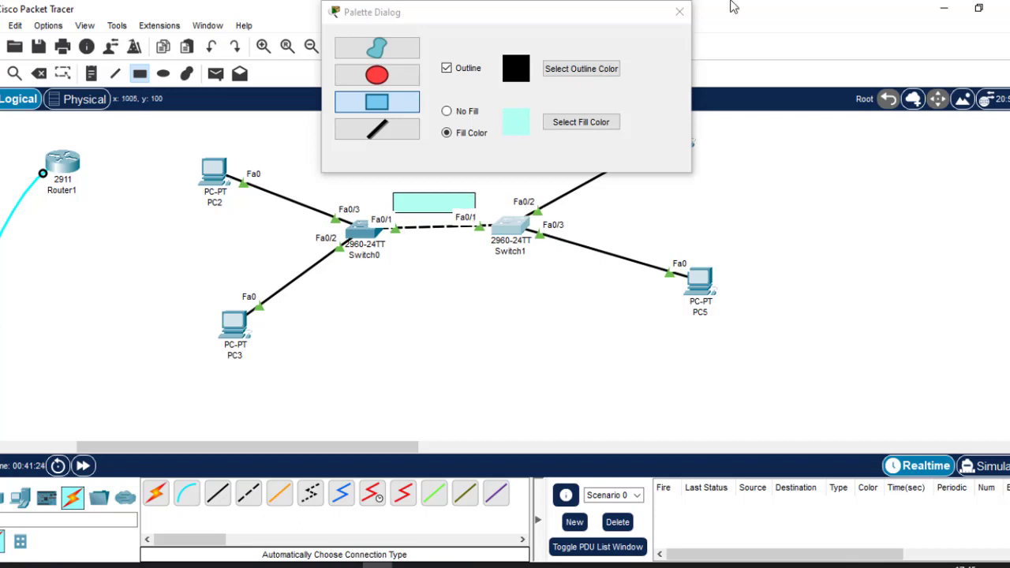
{"action": "left_click", "coordinate": [682, 14]}
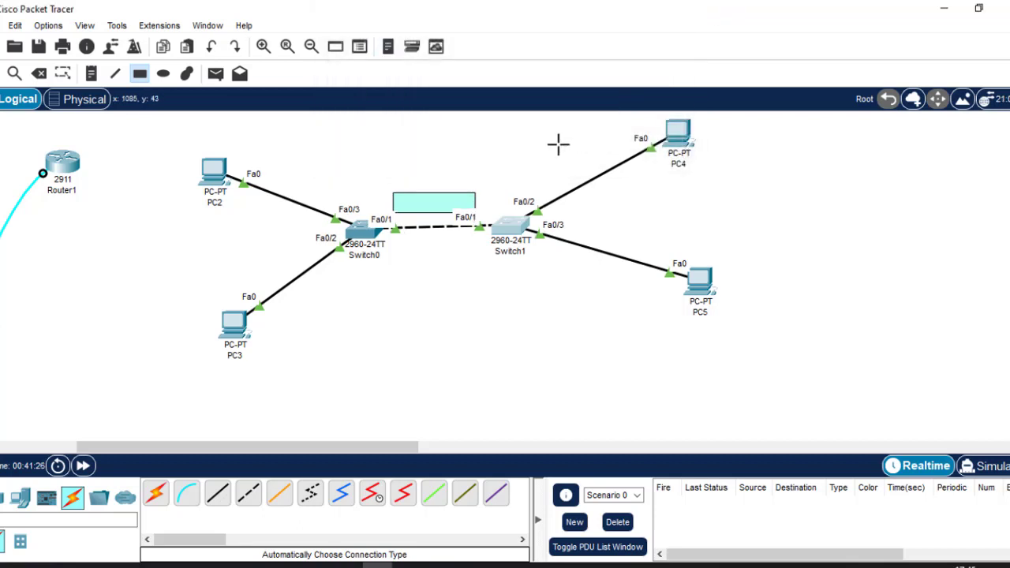
{"action": "key", "text": "Escape"}
{"action": "left_click", "coordinate": [429, 212]}
{"action": "left_click_drag", "start_coordinate": [428, 211], "coordinate": [424, 205]}
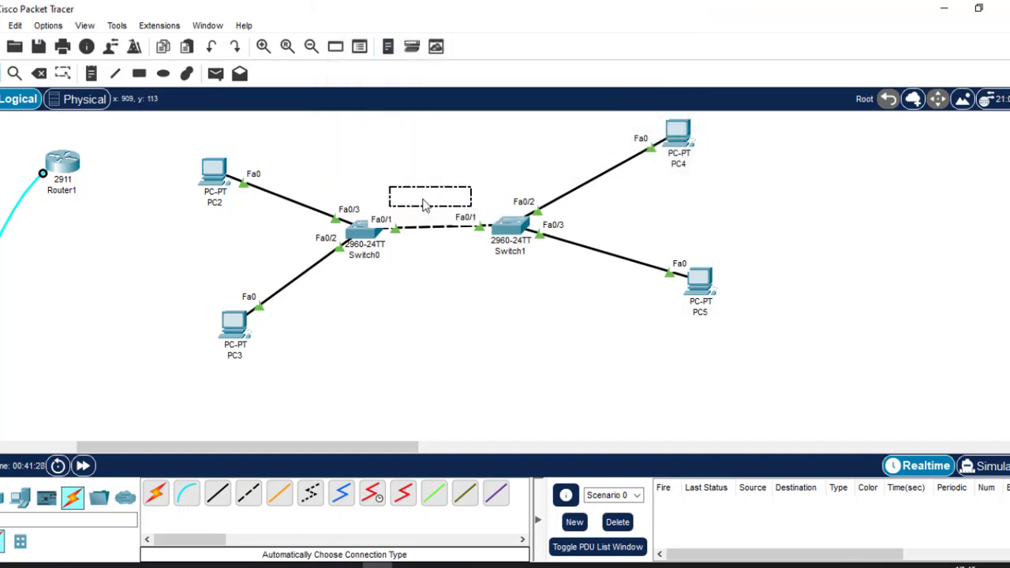
{"action": "left_click", "coordinate": [422, 289]}
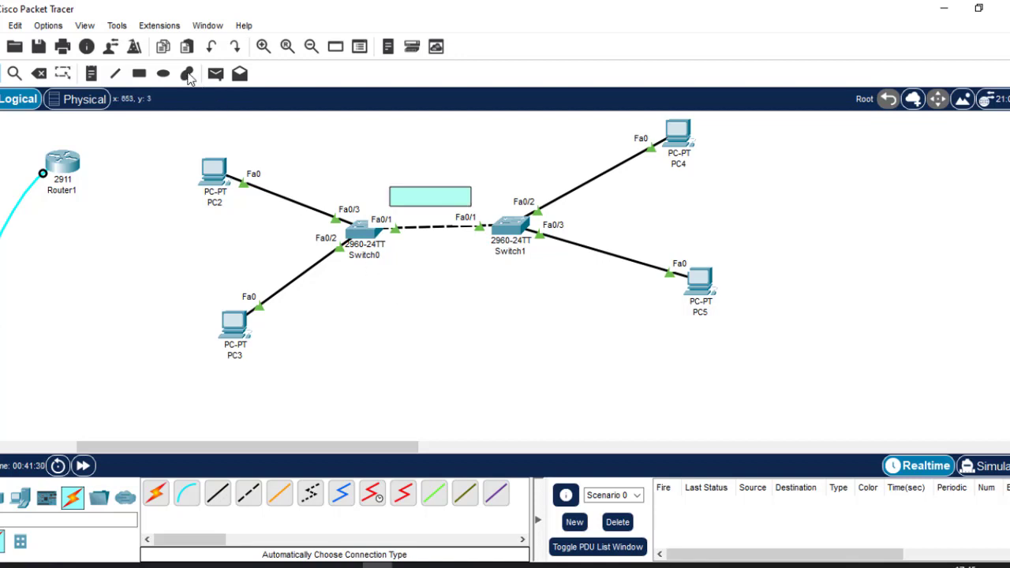
Add a TRUNK note inside the cyan rectangle and shift it slightly into position
{"action": "left_click", "coordinate": [92, 75]}
{"action": "left_click", "coordinate": [409, 197]}
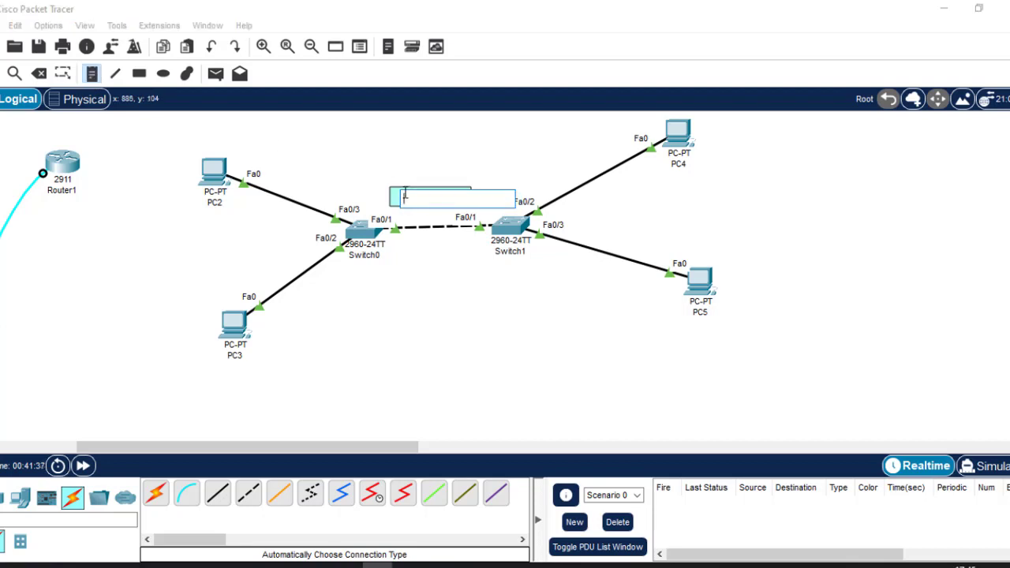
{"action": "type", "text": "TRUNK"}
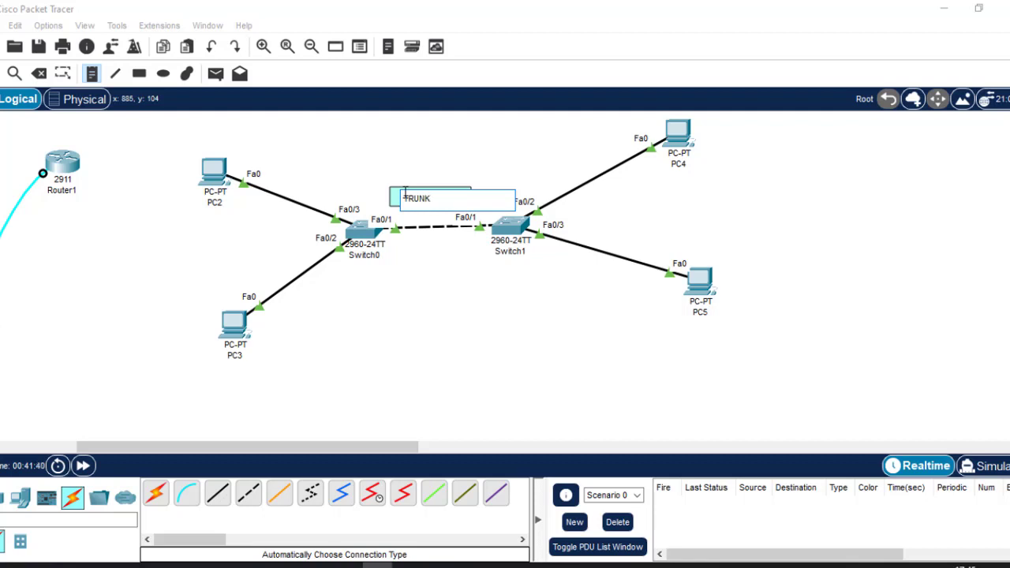
{"action": "left_click", "coordinate": [497, 345]}
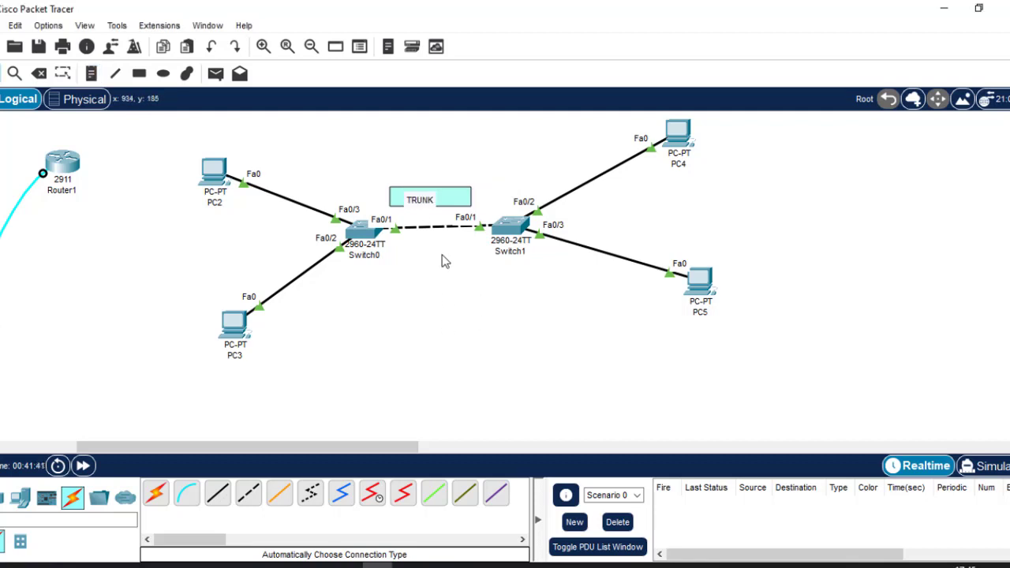
{"action": "left_click_drag", "start_coordinate": [459, 197], "coordinate": [427, 199]}
{"action": "left_click", "coordinate": [470, 292]}
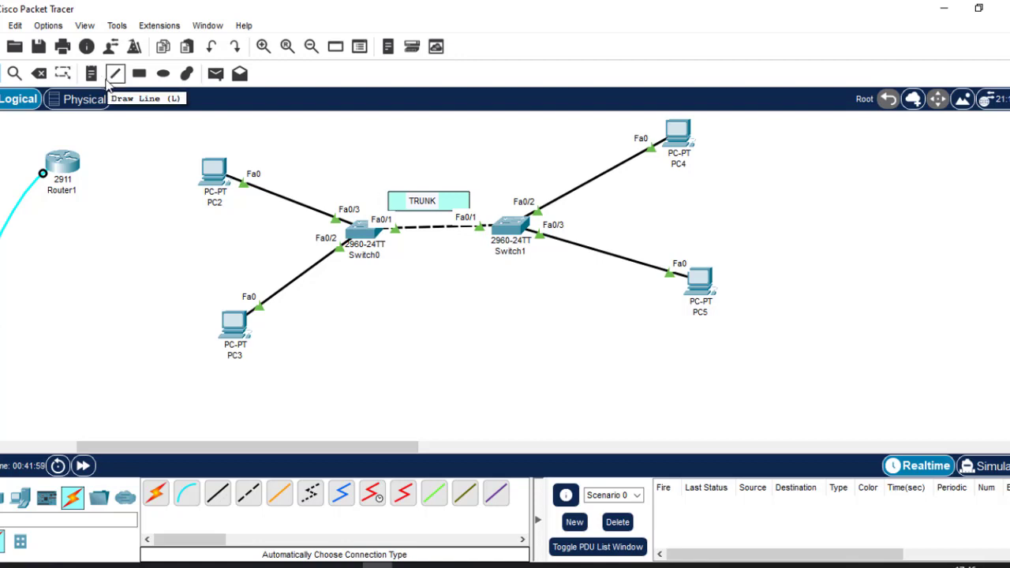
Draw cyan rectangles across Switch1's PC4/PC5 links and Switch0's PC2/PC3 links
{"action": "left_click", "coordinate": [139, 73]}
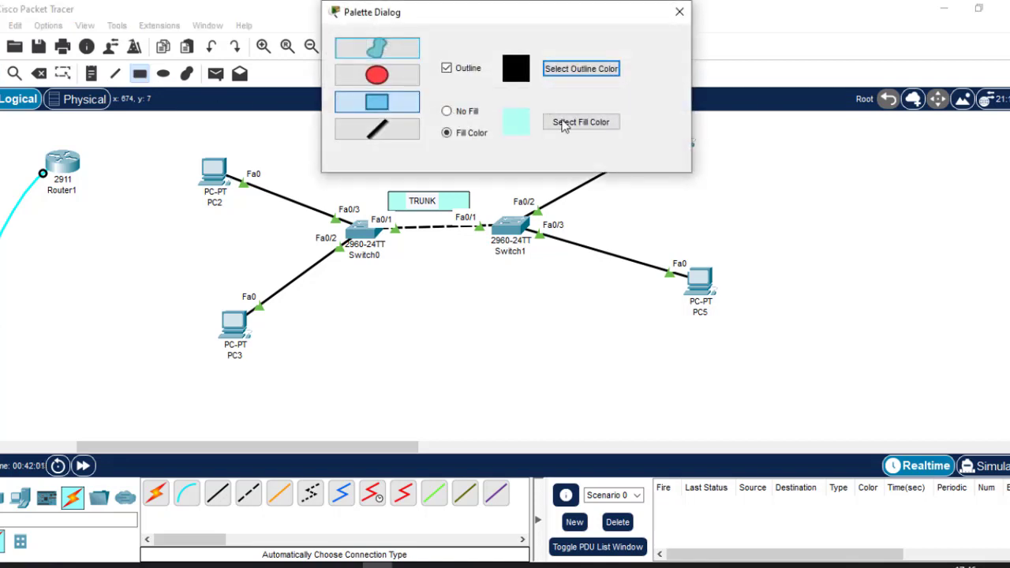
{"action": "left_click_drag", "start_coordinate": [575, 183], "coordinate": [607, 253]}
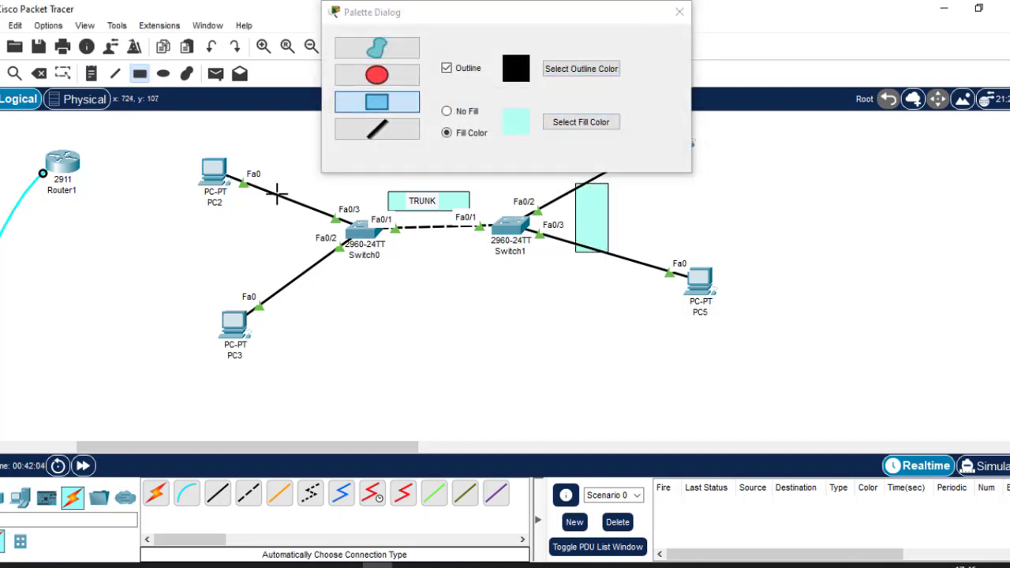
{"action": "left_click_drag", "start_coordinate": [273, 193], "coordinate": [307, 280]}
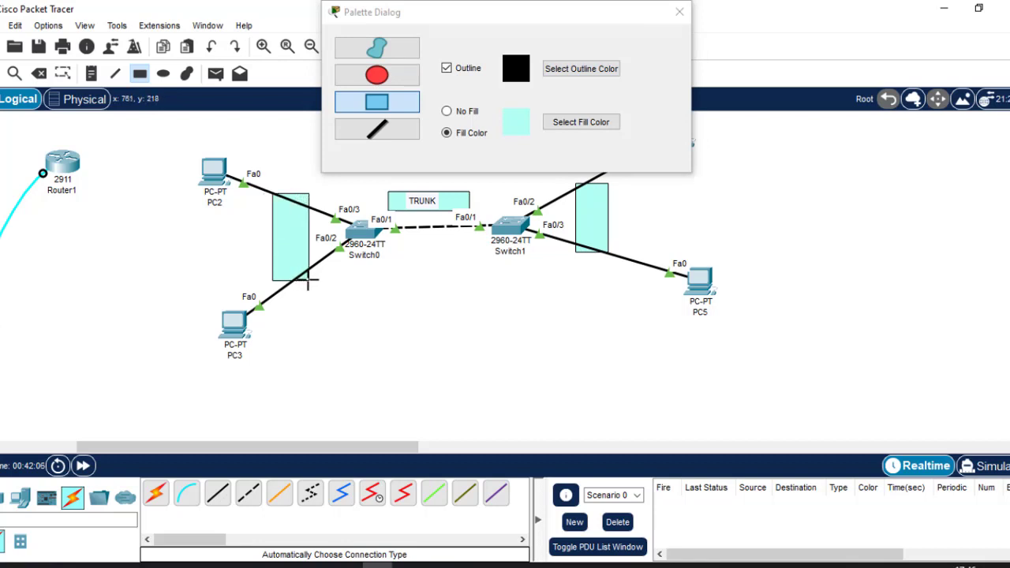
{"action": "left_click", "coordinate": [679, 11]}
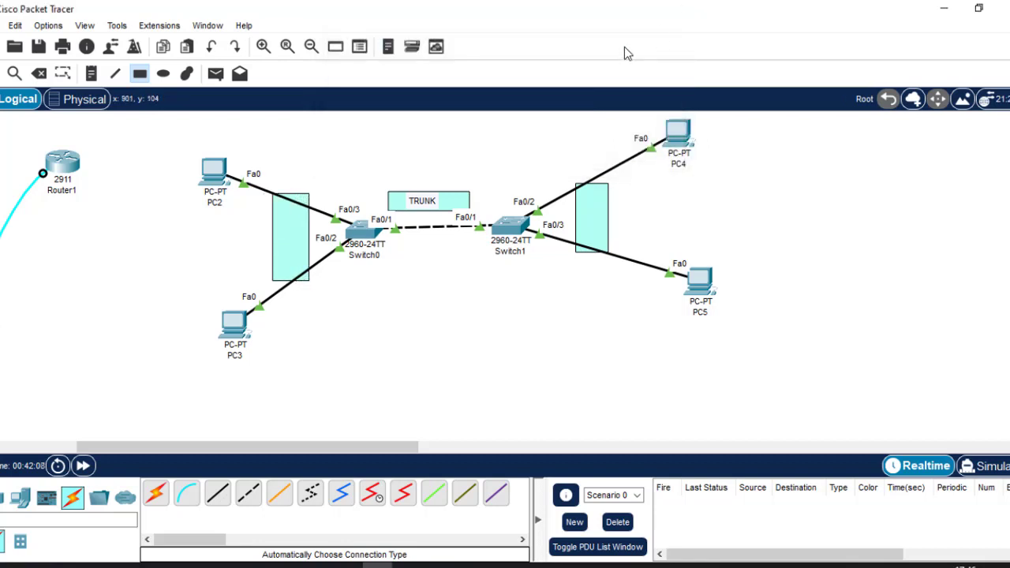
Add ACCESS notes to the left and right cyan rectangles, then shift the right one slightly
{"action": "left_click", "coordinate": [110, 73]}
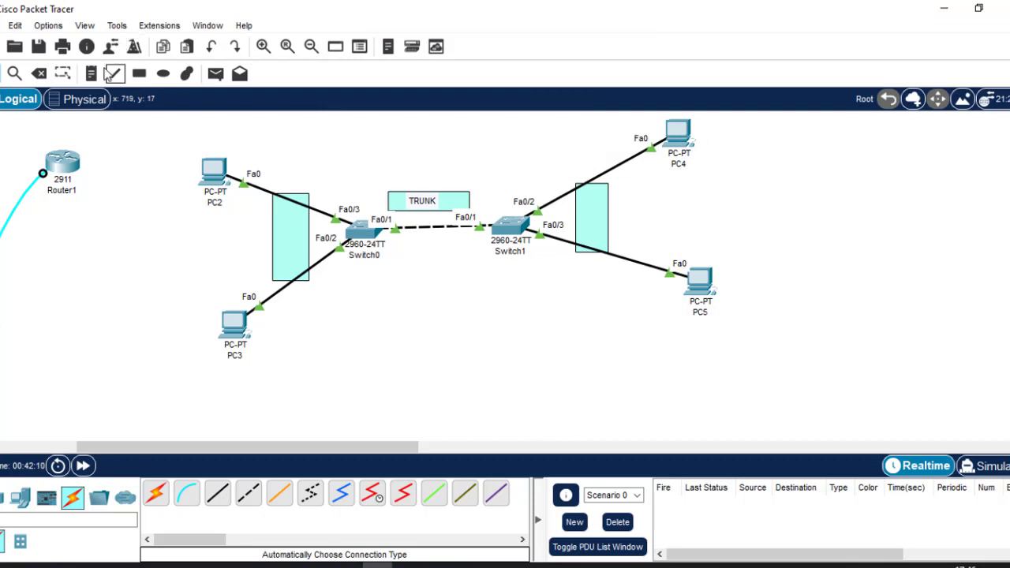
{"action": "left_click", "coordinate": [91, 74]}
{"action": "left_click", "coordinate": [273, 234]}
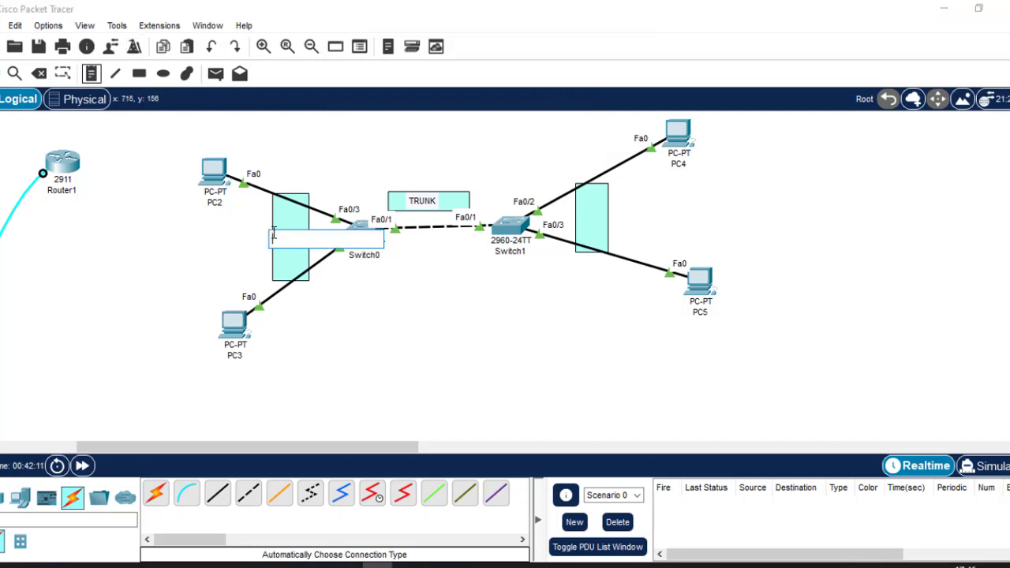
{"action": "type", "text": "AC"}
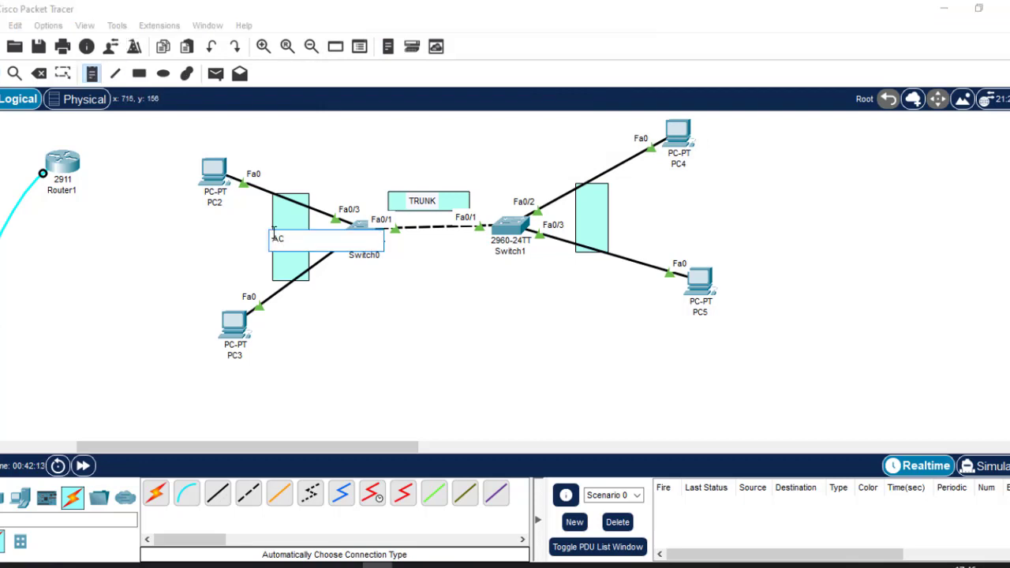
{"action": "type", "text": "CESS"}
{"action": "left_click", "coordinate": [580, 221]}
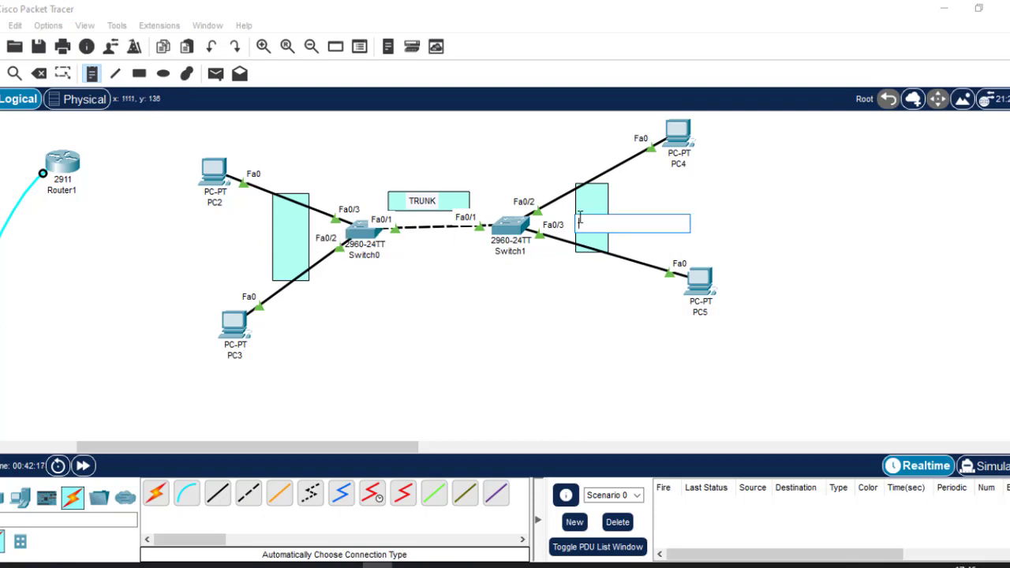
{"action": "type", "text": "ACCESS"}
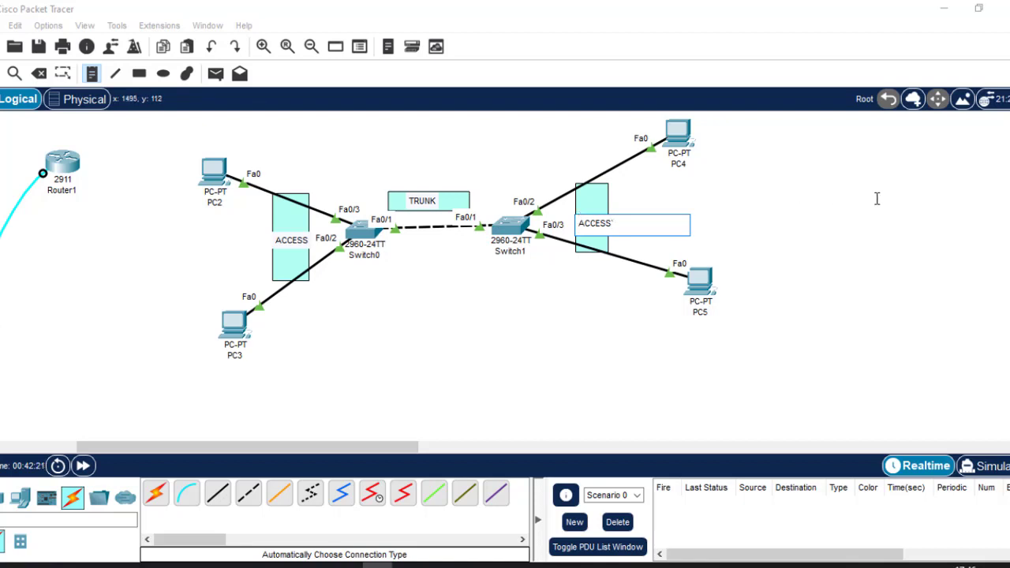
{"action": "key", "text": "Escape"}
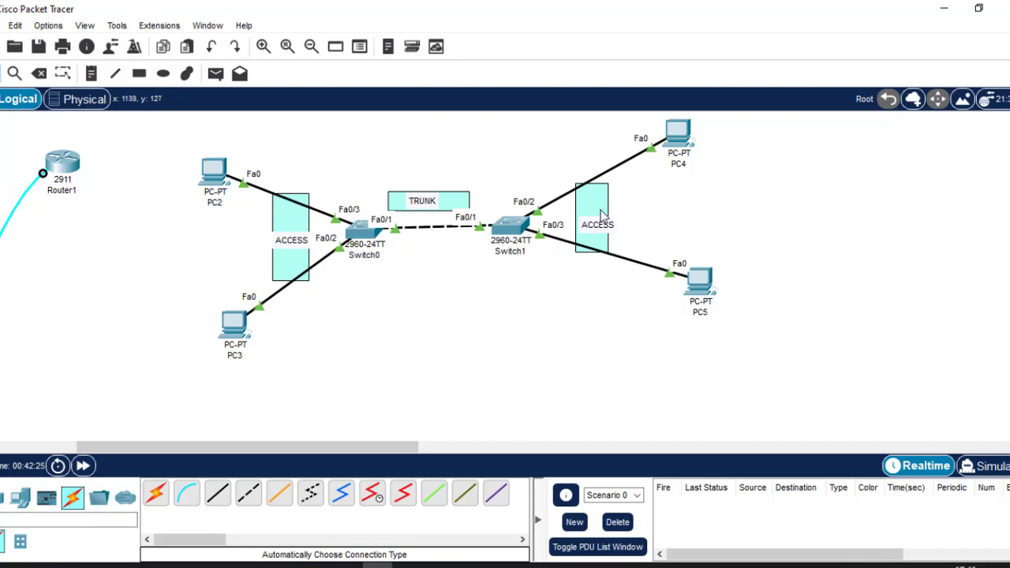
{"action": "left_click_drag", "start_coordinate": [601, 212], "coordinate": [608, 213]}
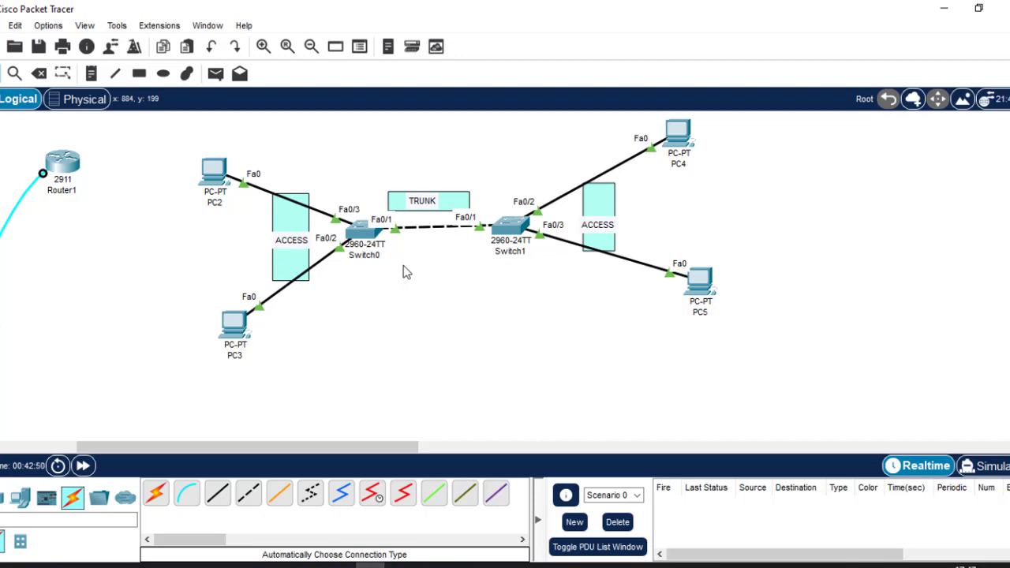
Switch the fill to light yellow and draw rectangles around PC2 and PC5
{"action": "left_click", "coordinate": [141, 76]}
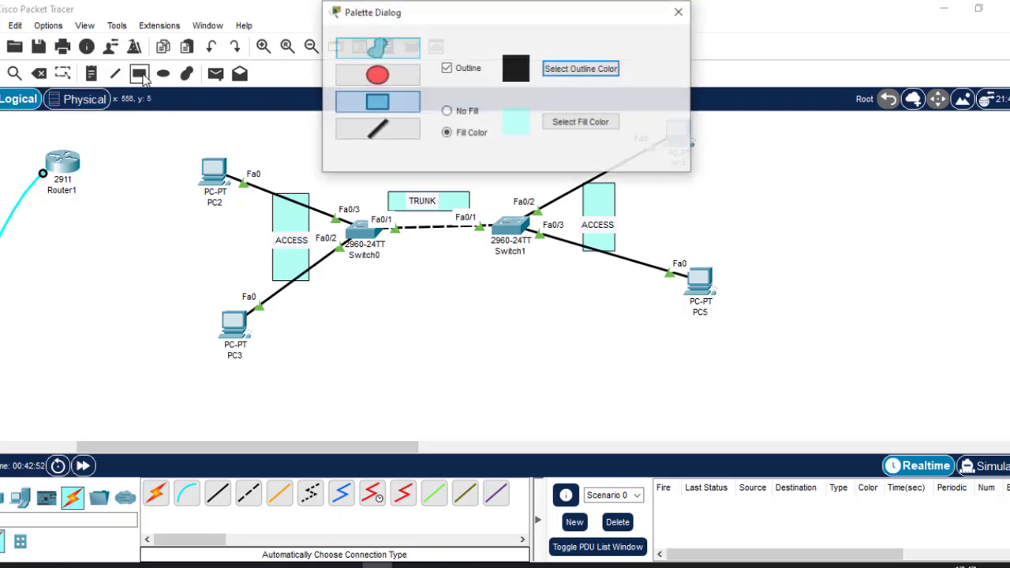
{"action": "left_click", "coordinate": [588, 124]}
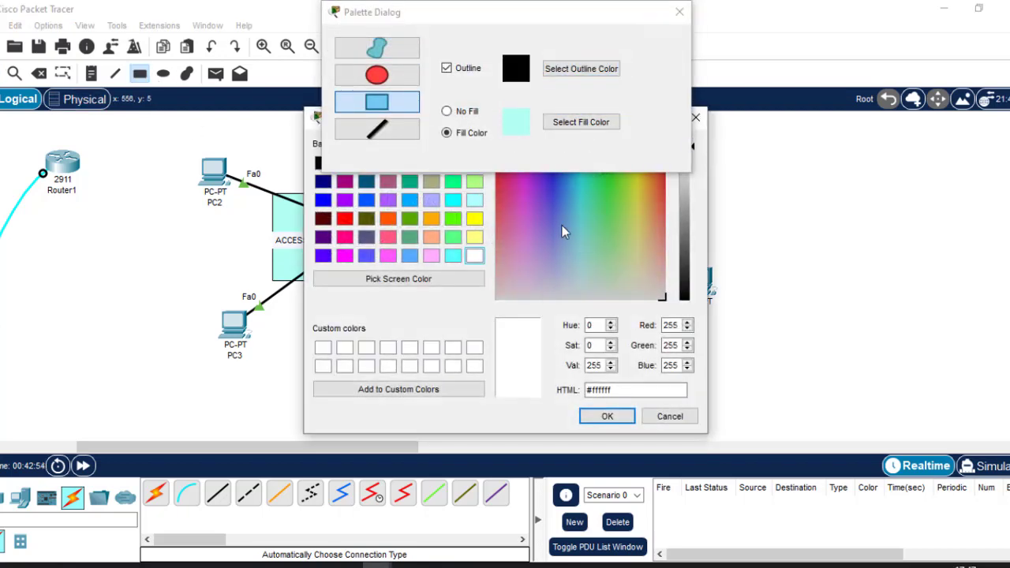
{"action": "left_click", "coordinate": [475, 238]}
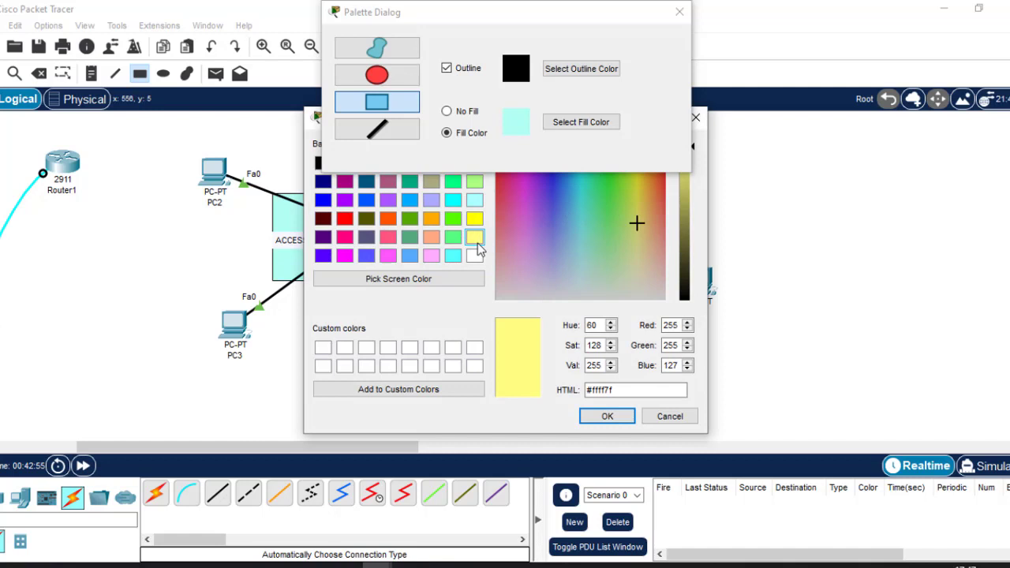
{"action": "left_click", "coordinate": [606, 416]}
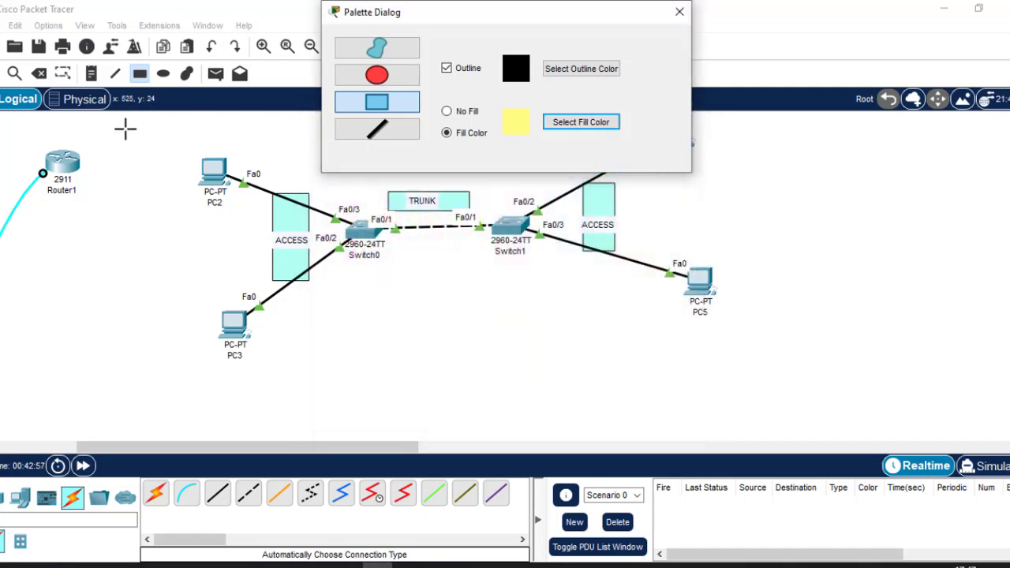
{"action": "left_click_drag", "start_coordinate": [125, 128], "coordinate": [269, 224]}
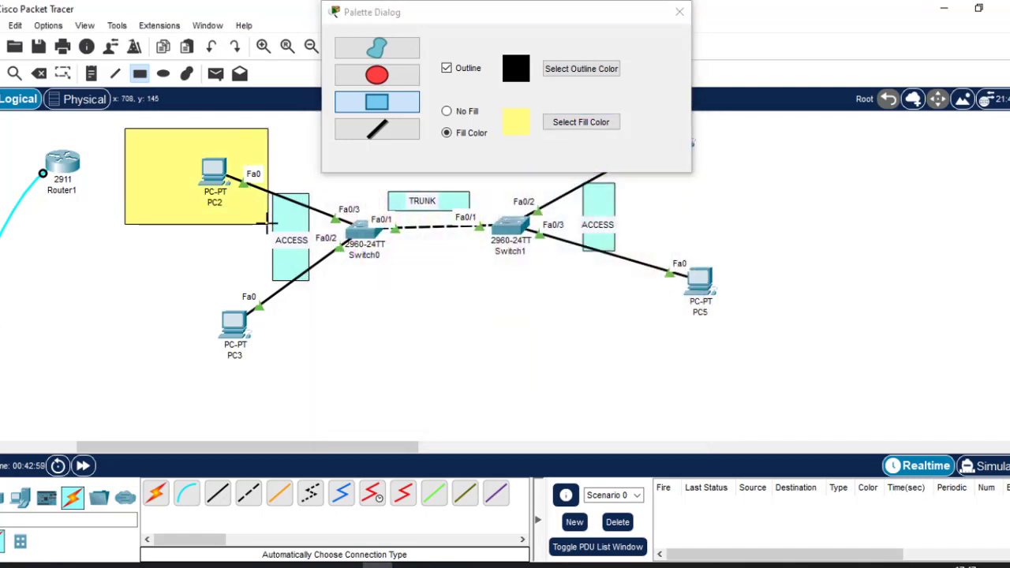
{"action": "mouse_move", "coordinate": [624, 242]}
{"action": "left_mouse_down"}
{"action": "mouse_move", "coordinate": [752, 346]}
{"action": "mouse_move", "coordinate": [802, 352]}
{"action": "left_mouse_up"}
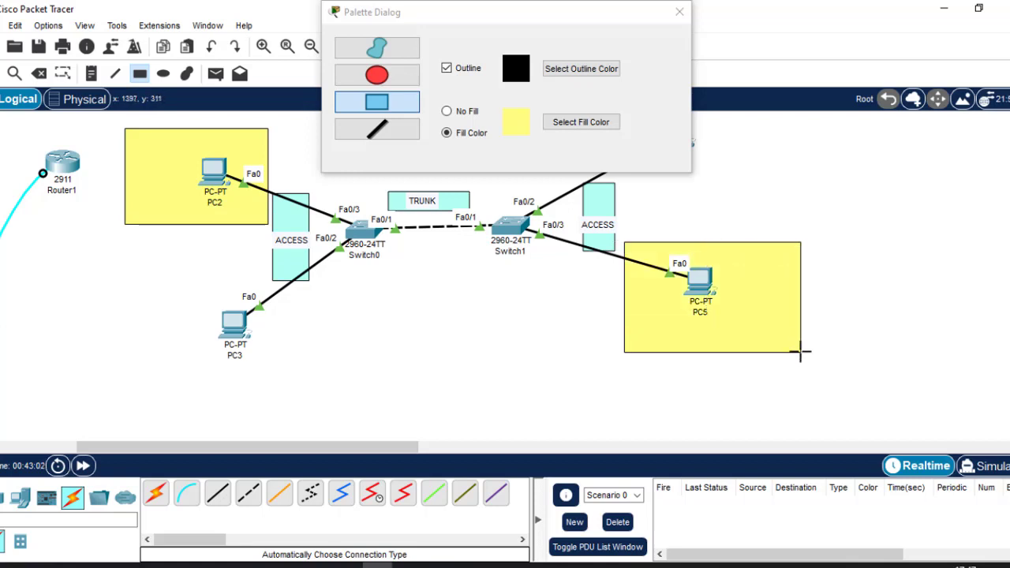
Change the rectangle fill colour to peach (#ffd3bd)
{"action": "left_click", "coordinate": [582, 123]}
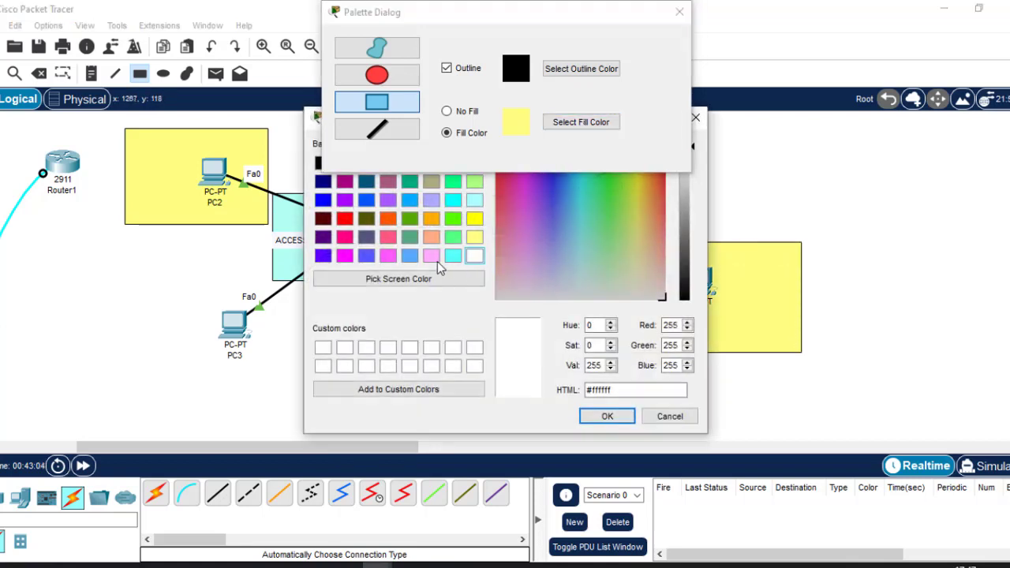
{"action": "left_click", "coordinate": [590, 289]}
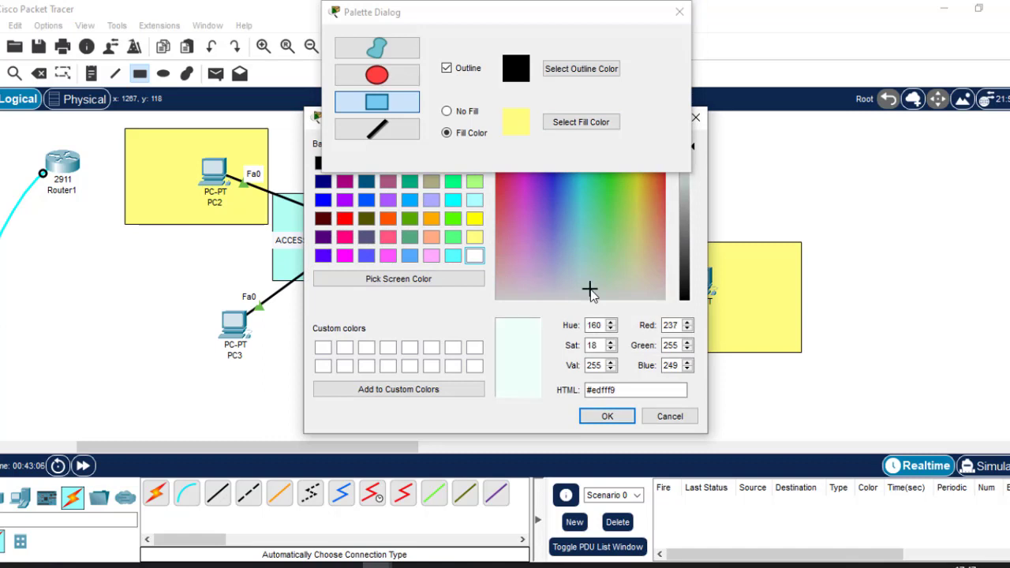
{"action": "left_click", "coordinate": [631, 283]}
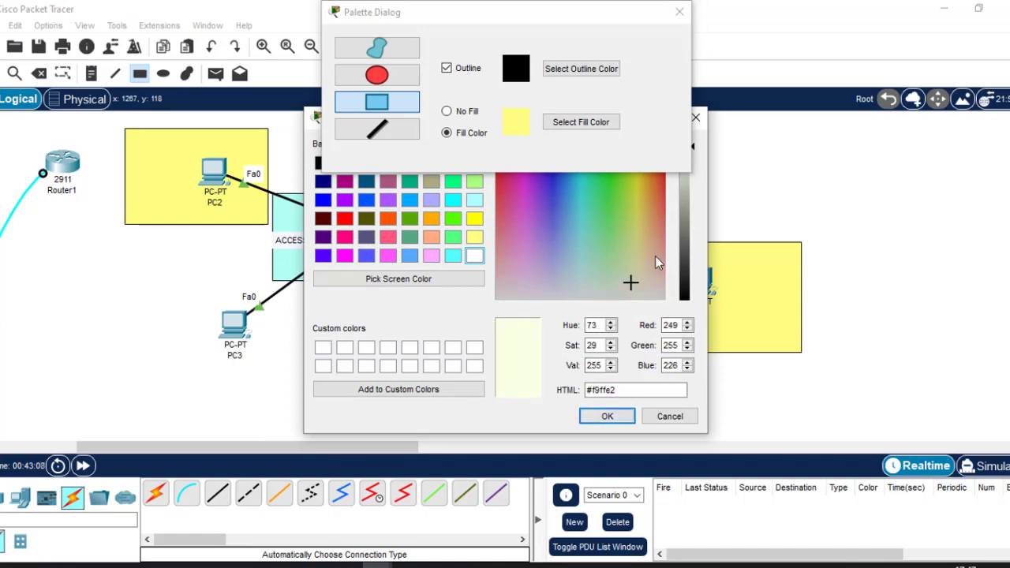
{"action": "left_click", "coordinate": [655, 261]}
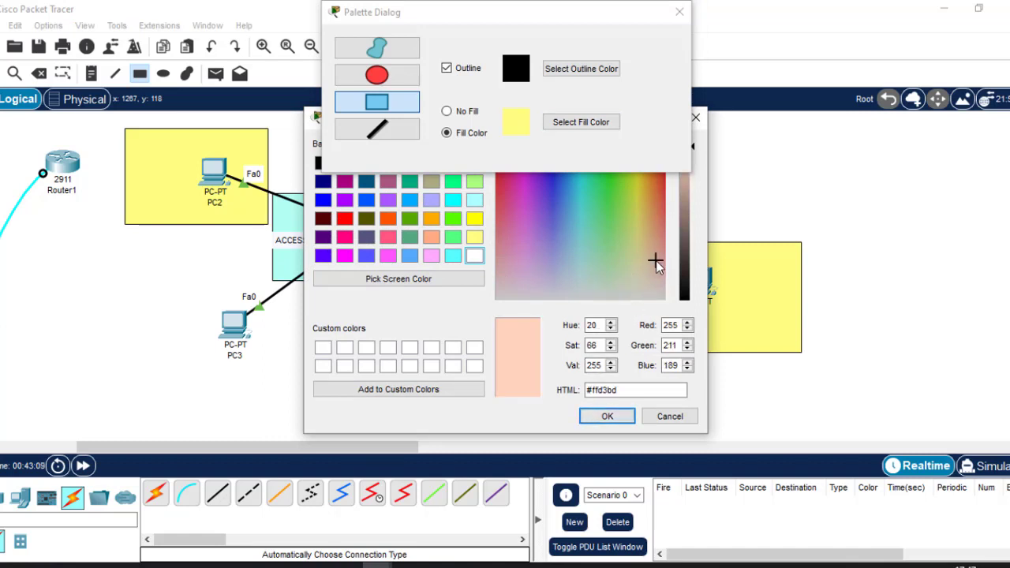
{"action": "left_click", "coordinate": [604, 415]}
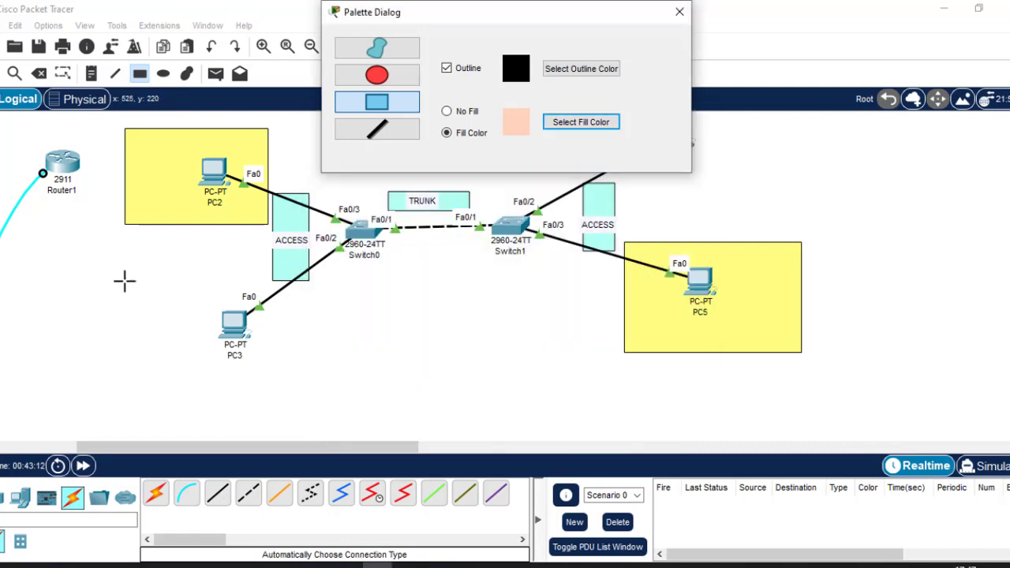
Draw peach rectangles around PC3 and PC4, close the palette, and fit PC4 inside its box
{"action": "mouse_move", "coordinate": [120, 282]}
{"action": "left_mouse_down"}
{"action": "mouse_move", "coordinate": [285, 364]}
{"action": "mouse_move", "coordinate": [268, 403]}
{"action": "left_mouse_up"}
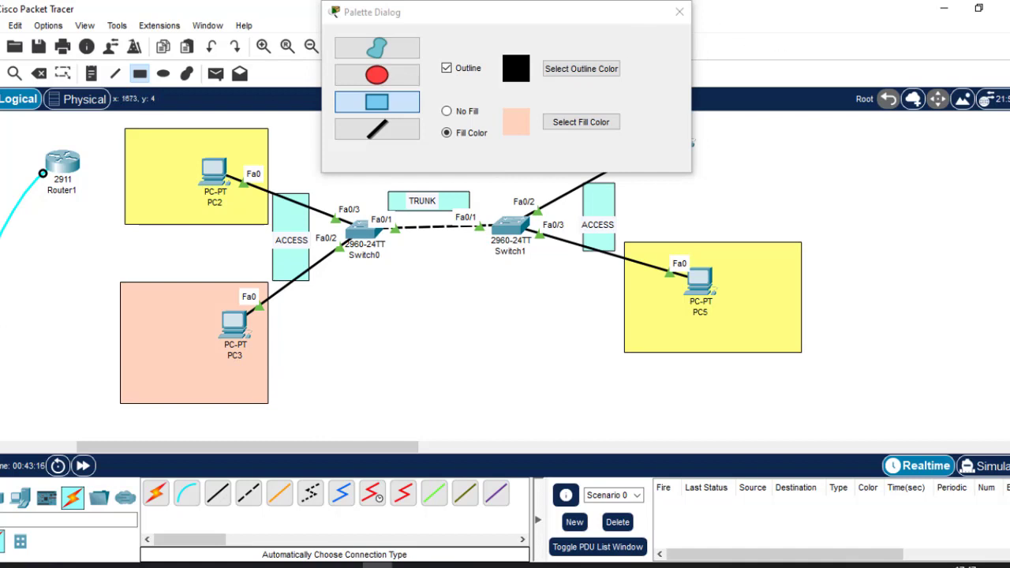
{"action": "left_click_drag", "start_coordinate": [498, 14], "coordinate": [324, 177]}
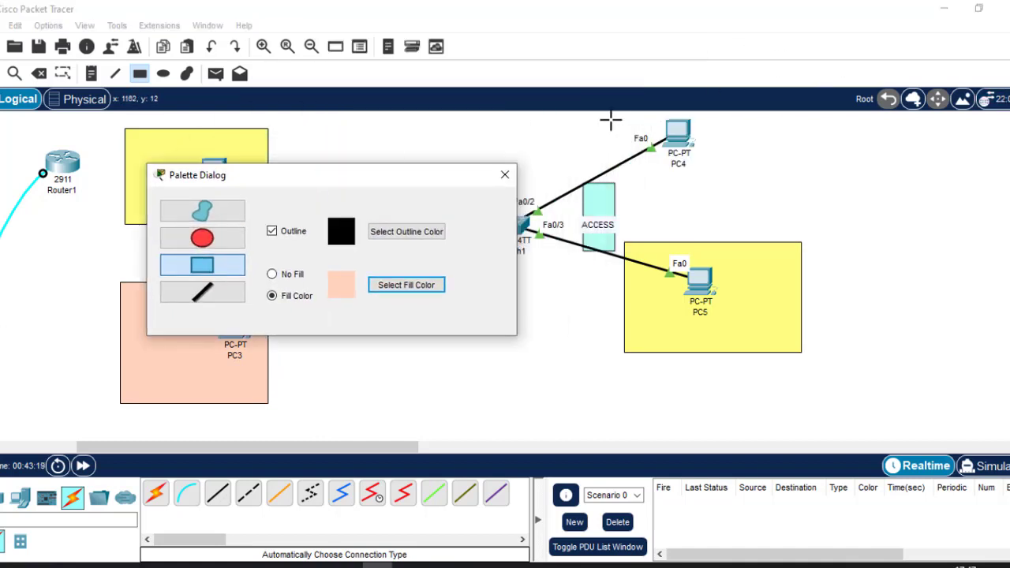
{"action": "left_click_drag", "start_coordinate": [605, 118], "coordinate": [766, 219]}
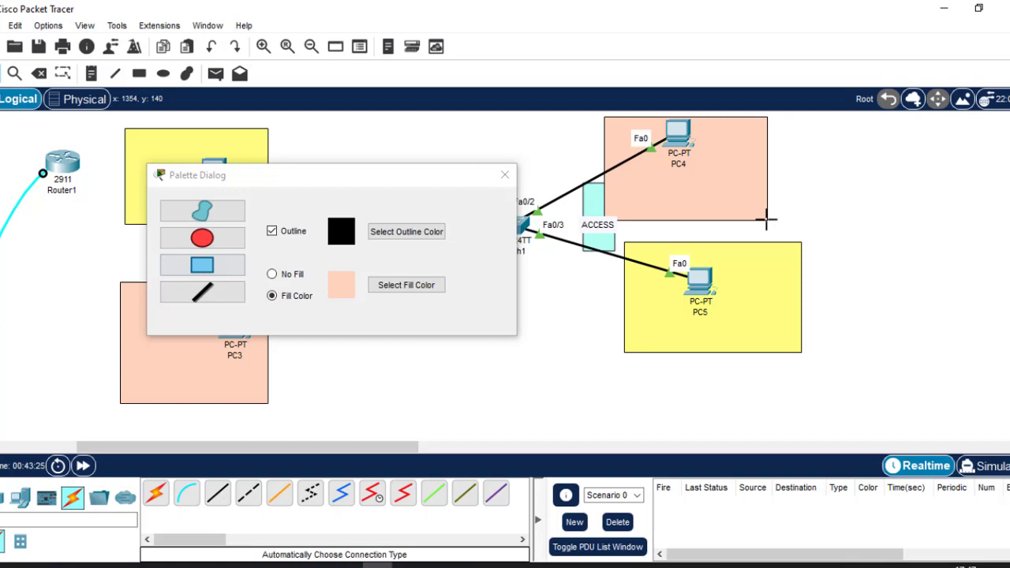
{"action": "left_click", "coordinate": [505, 175]}
{"action": "left_click_drag", "start_coordinate": [747, 144], "coordinate": [756, 187]}
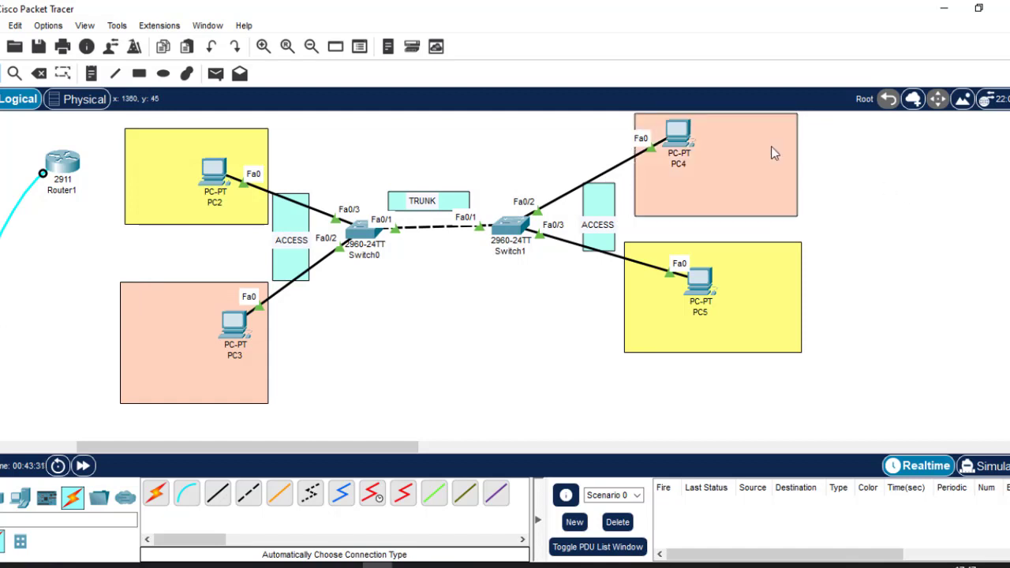
{"action": "left_click_drag", "start_coordinate": [680, 141], "coordinate": [688, 140]}
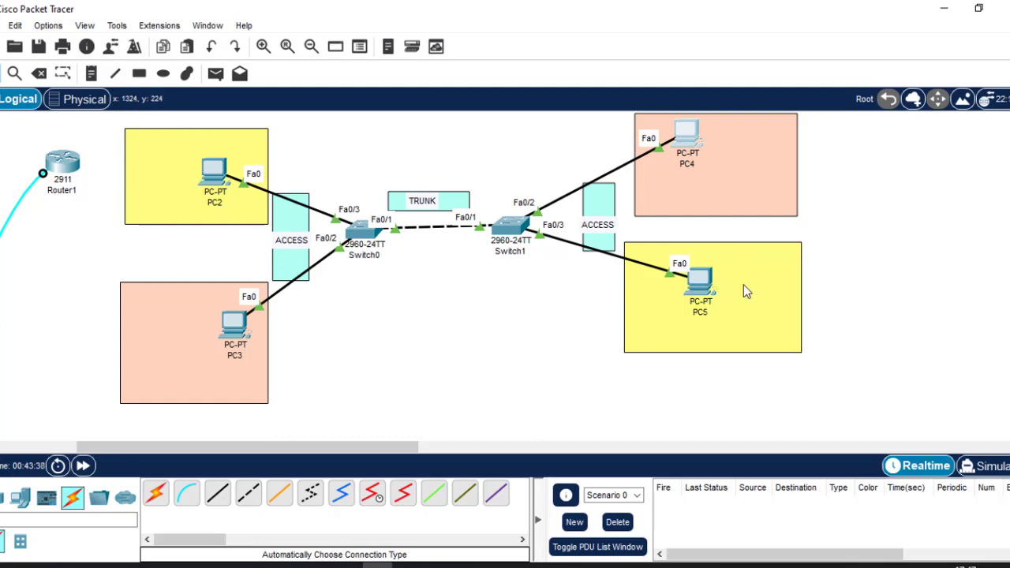
Place a '10' note in PC2's yellow box and attempt a label in PC5's box
{"action": "left_click", "coordinate": [92, 79]}
{"action": "left_click", "coordinate": [132, 154]}
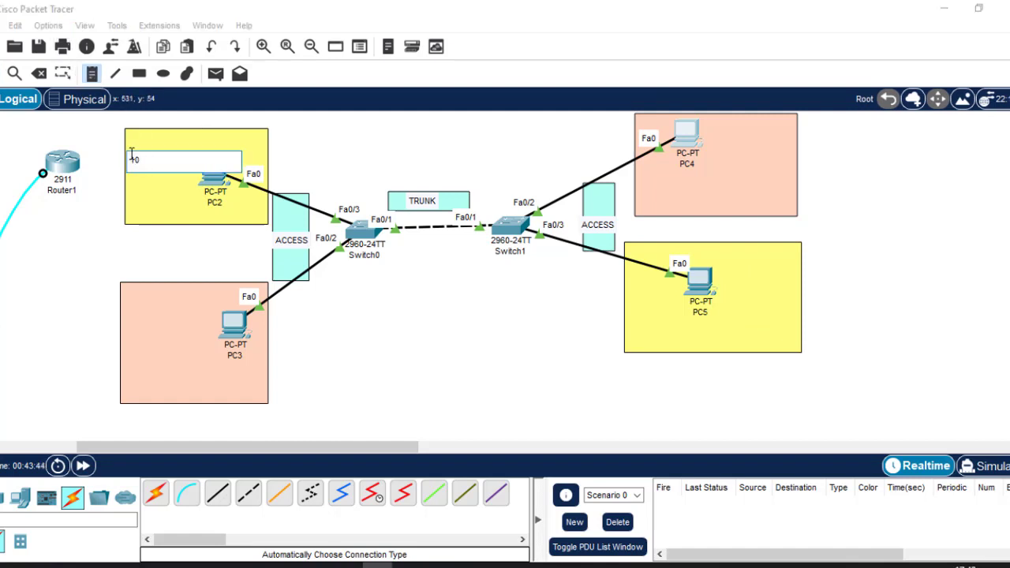
{"action": "type", "text": "10"}
{"action": "left_click", "coordinate": [342, 160]}
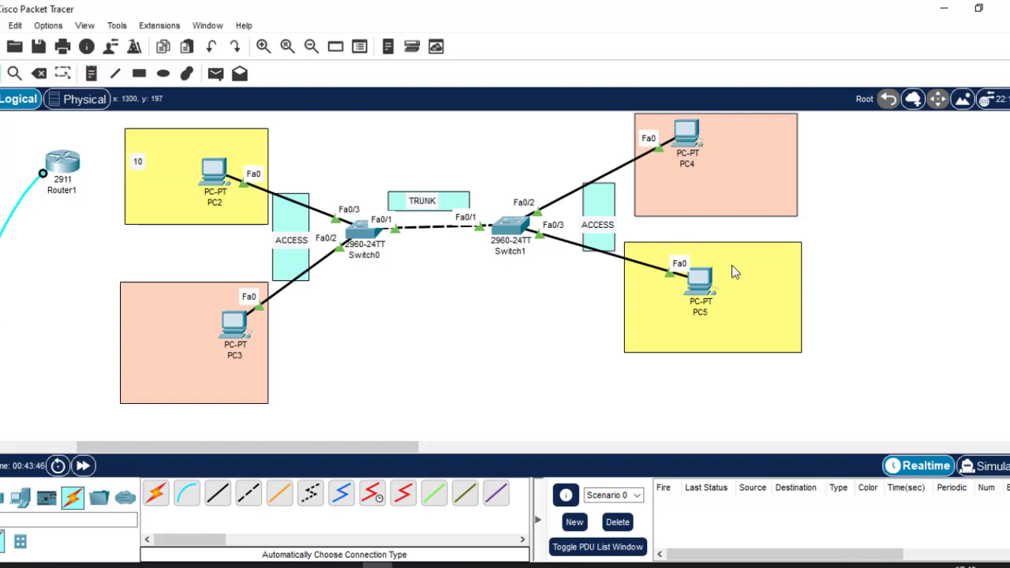
{"action": "double_click", "coordinate": [732, 266]}
{"action": "left_click", "coordinate": [881, 245]}
Label PC3's peach box VLAN 20 and paste the same label into PC4's box
{"action": "left_click", "coordinate": [92, 74]}
{"action": "left_click", "coordinate": [132, 307]}
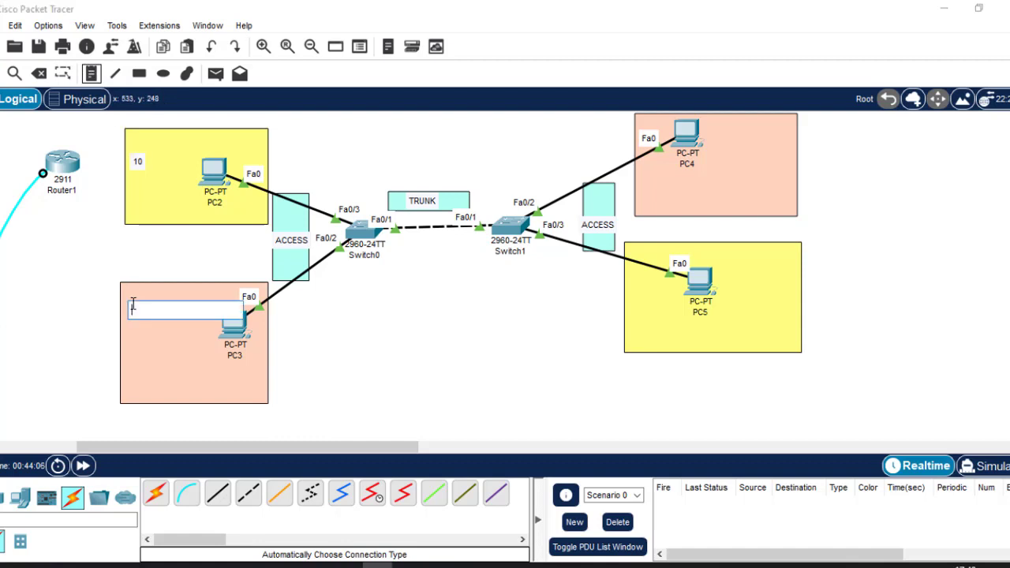
{"action": "type", "text": "4"}
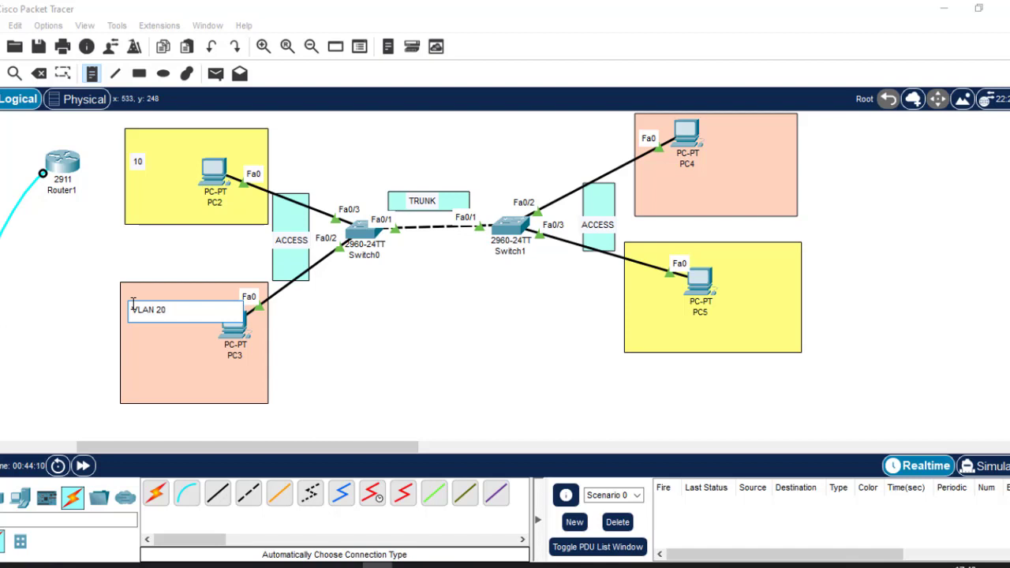
{"action": "key", "text": "ctrl+a"}
{"action": "key", "text": "ctrl+c"}
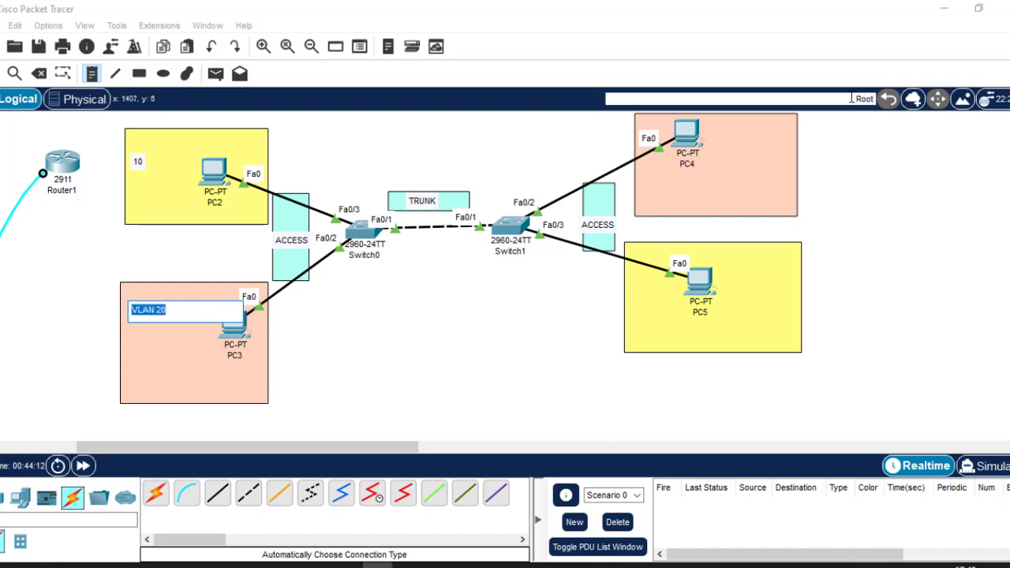
{"action": "left_click", "coordinate": [742, 131]}
{"action": "key", "text": "ctrl+v"}
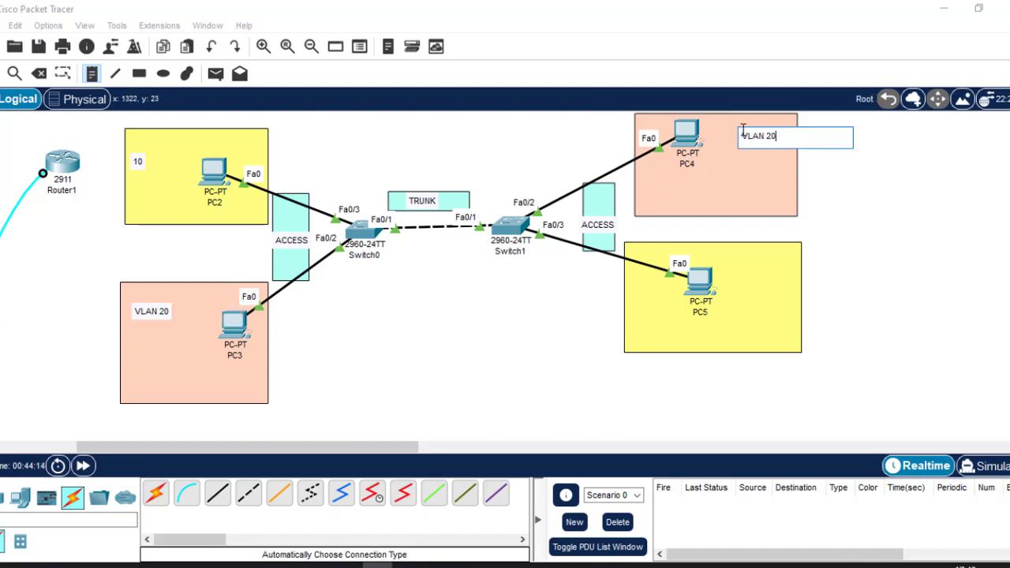
Paste the VLAN label into PC5's box and edit PC2's pasted label to read VLAN 10
{"action": "left_click", "coordinate": [733, 263]}
{"action": "key", "text": "ctrl+v"}
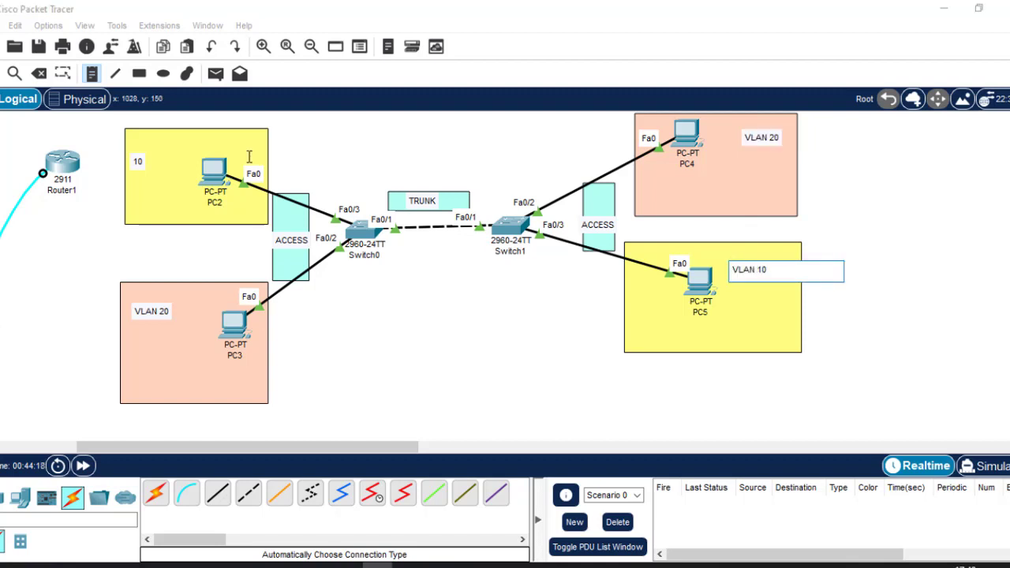
{"action": "left_click", "coordinate": [139, 142]}
{"action": "key", "text": "ctrl+v"}
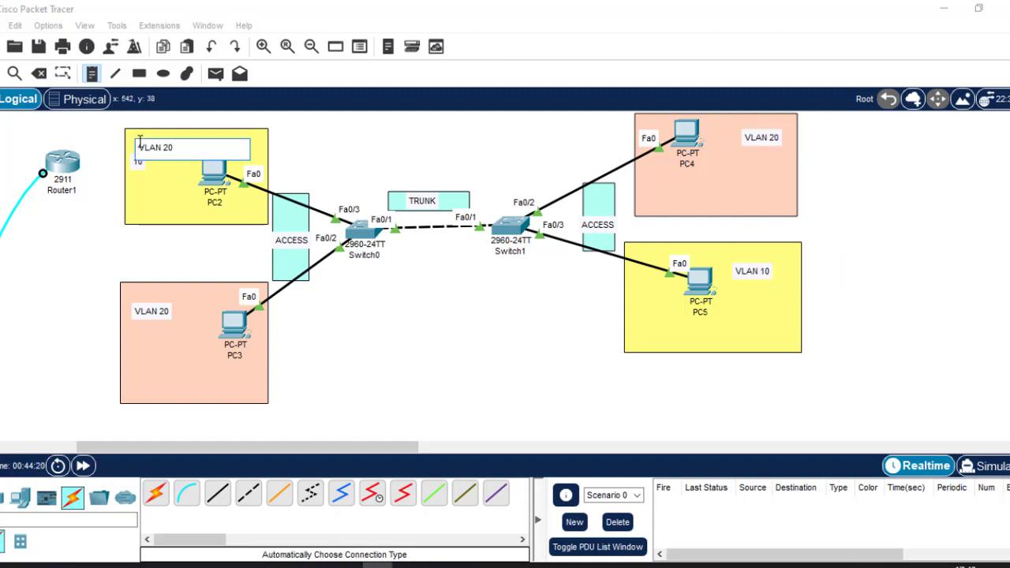
{"action": "key", "text": "Left"}
{"action": "key", "text": "BackSpace"}
{"action": "left_click", "coordinate": [345, 153]}
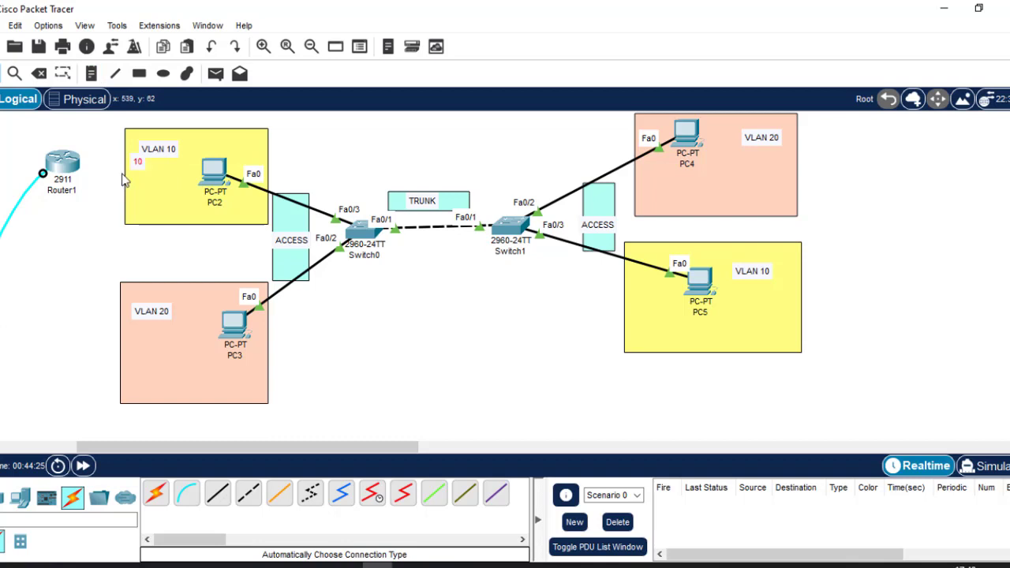
Delete the stray '10' note
{"action": "key", "text": "Delete"}
{"action": "key", "text": "Delete"}
{"action": "key", "text": "Return"}
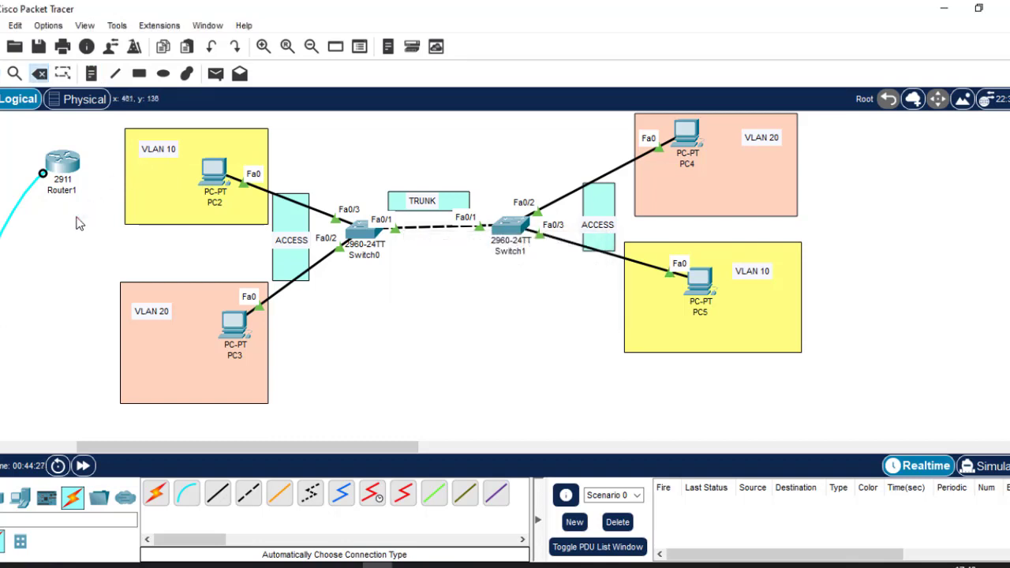
{"action": "key", "text": "Escape"}
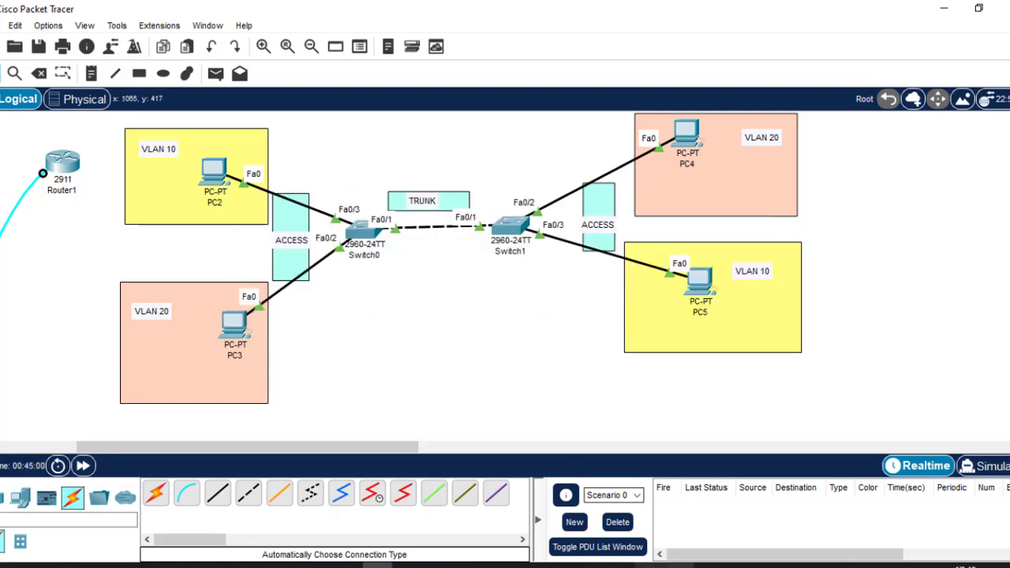
Switch to the Routing.pptx slide on switchport modes and VLAN configuration
{"action": "left_click", "coordinate": [649, 566]}
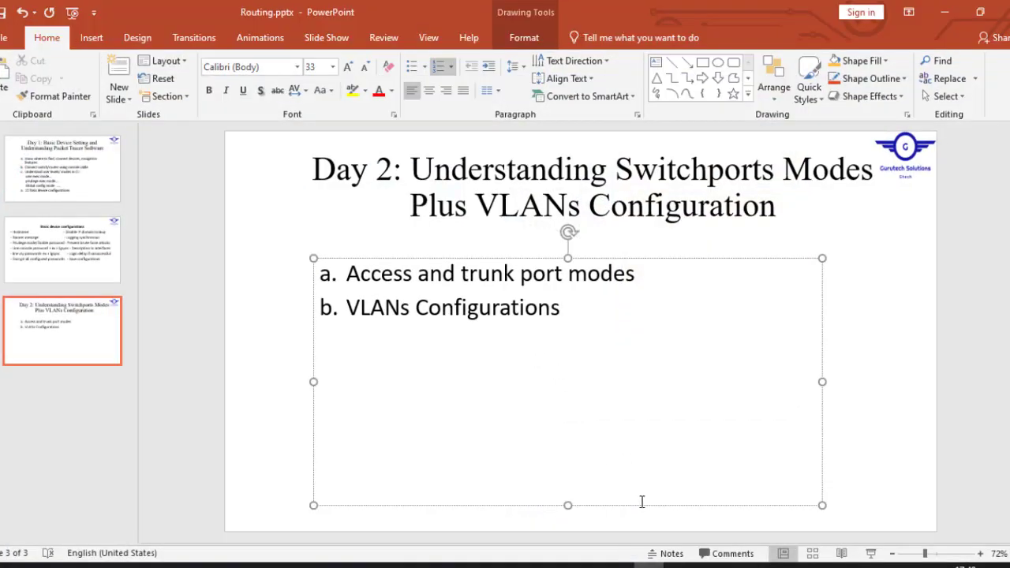
Go back from the slides to the Packet Tracer VLAN topology
{"action": "left_click", "coordinate": [648, 566]}
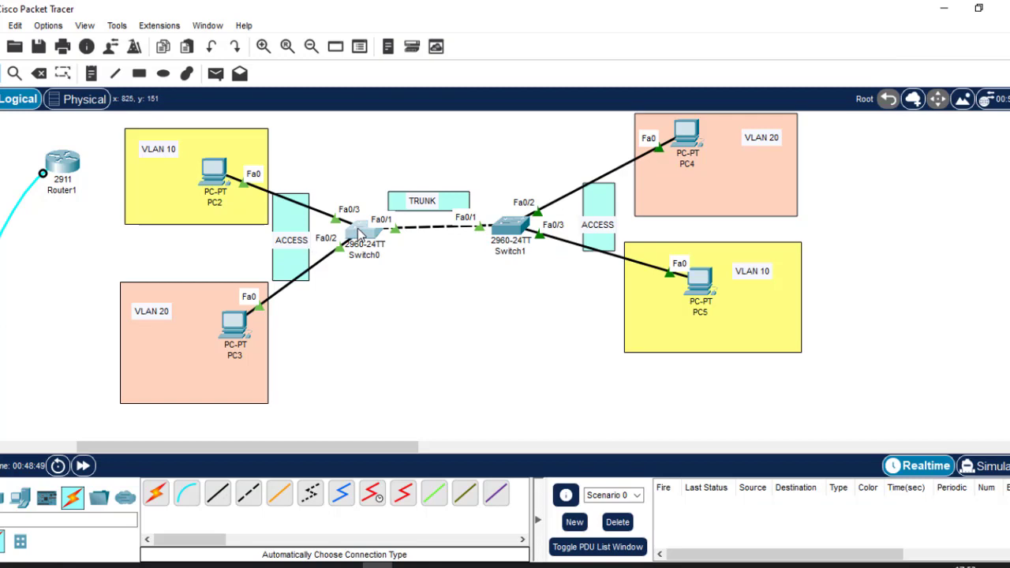
In Switch0's CLI, enter interface configuration for Fa0/3 with 'int fa0/3'
{"action": "left_click", "coordinate": [359, 230]}
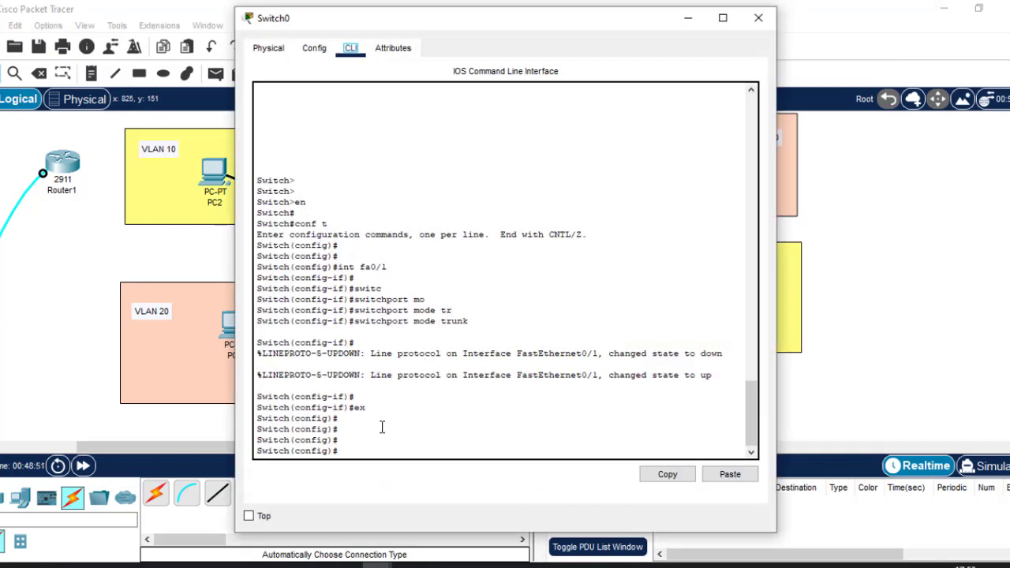
{"action": "key", "text": "Return"}
{"action": "key", "text": "Return"}
{"action": "key", "text": "Return"}
{"action": "type", "text": "INT"}
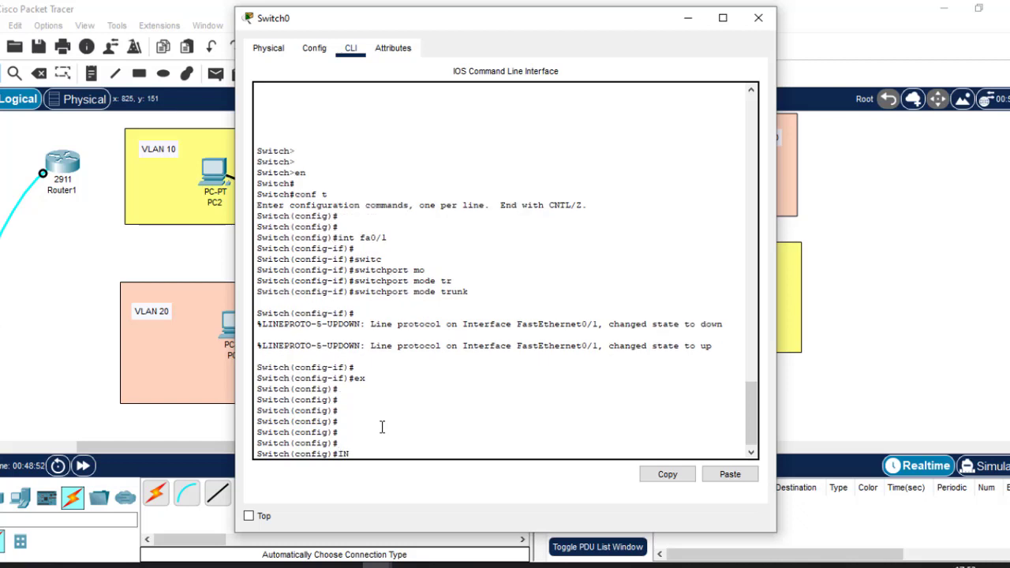
{"action": "key", "text": "BackSpace"}
{"action": "key", "text": "BackSpace"}
{"action": "key", "text": "BackSpace"}
{"action": "type", "text": "int"}
{"action": "left_click", "coordinate": [891, 239]}
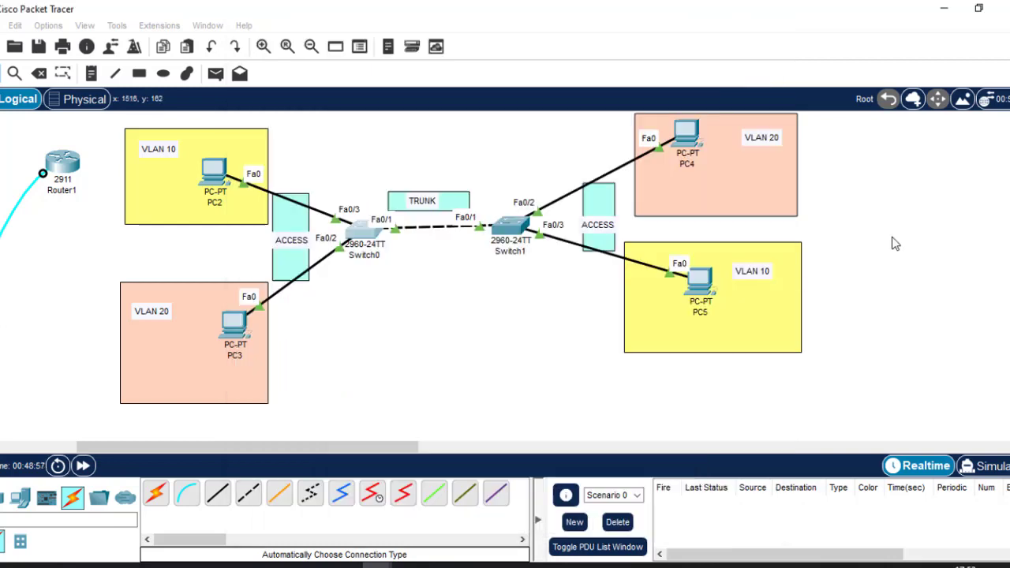
{"action": "left_click", "coordinate": [365, 233]}
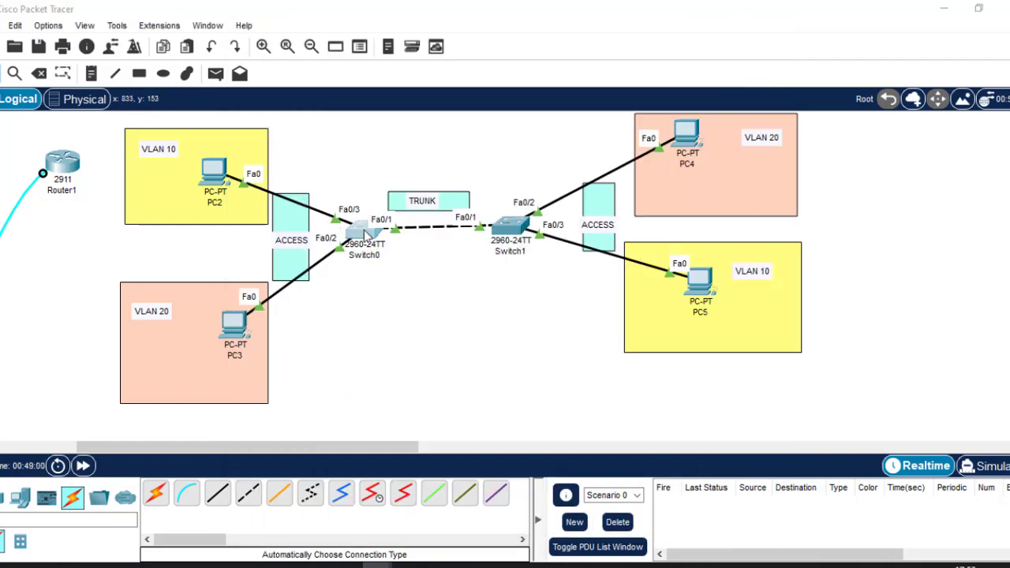
{"action": "type", "text": "fa"}
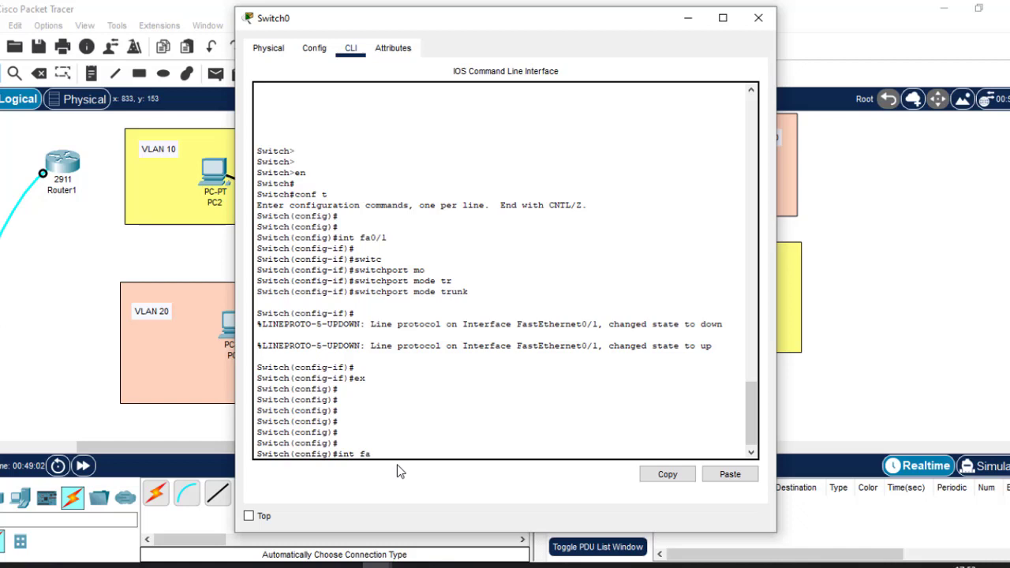
{"action": "type", "text": "0/3"}
{"action": "key", "text": "Return"}
Set Fa0/3 to 'switchport mode access' and minimize the Switch0 window
{"action": "type", "text": "switc"}
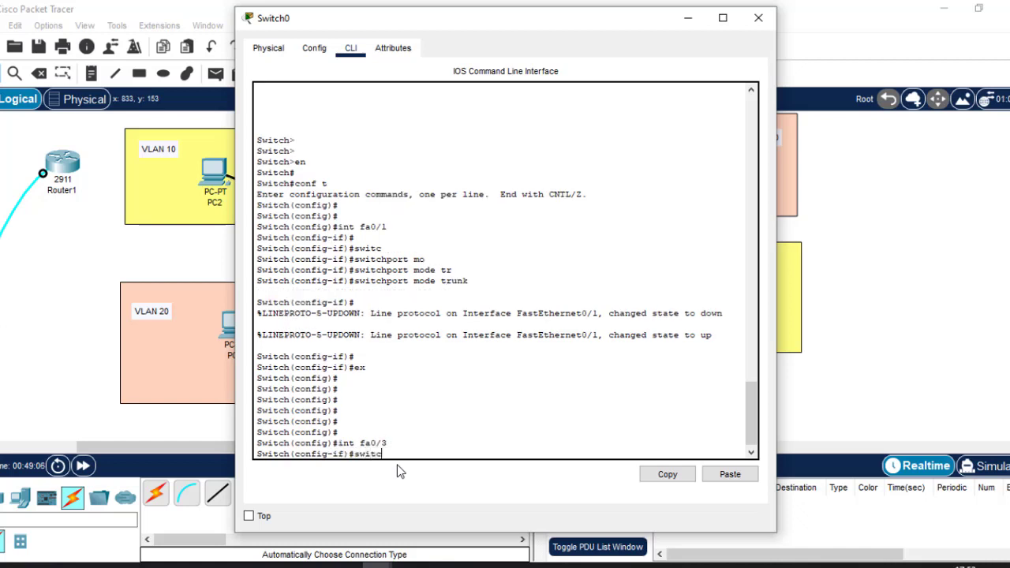
{"action": "key", "text": "Tab"}
{"action": "type", "text": "mo"}
{"action": "key", "text": "Tab"}
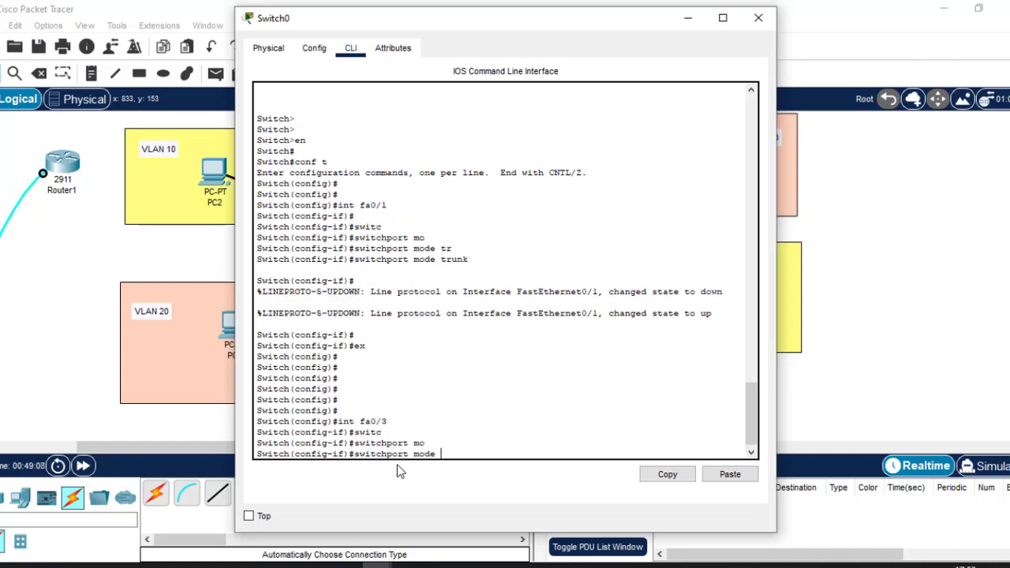
{"action": "type", "text": "acc"}
{"action": "key", "text": "Tab"}
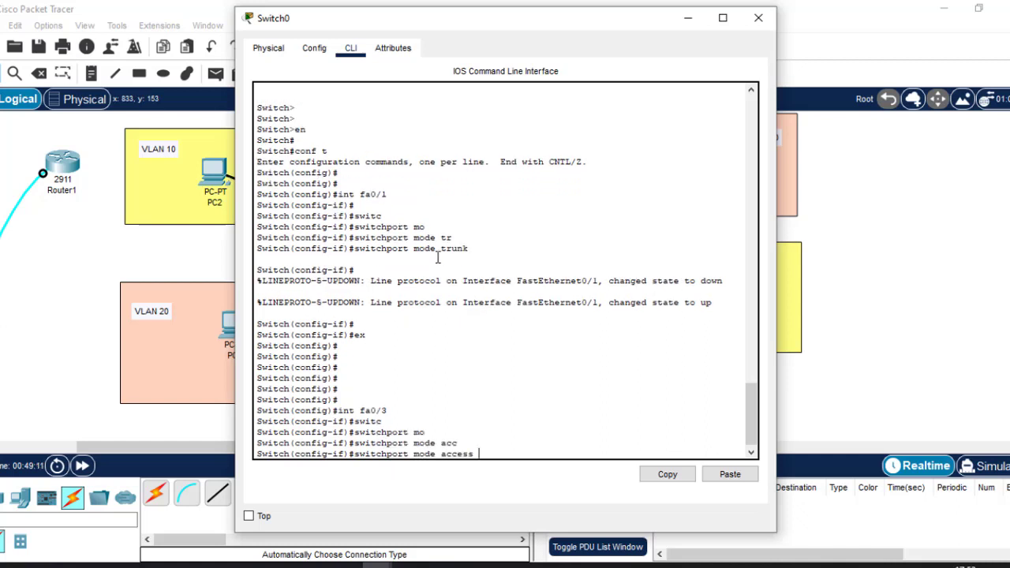
{"action": "left_click_drag", "start_coordinate": [470, 248], "coordinate": [413, 251]}
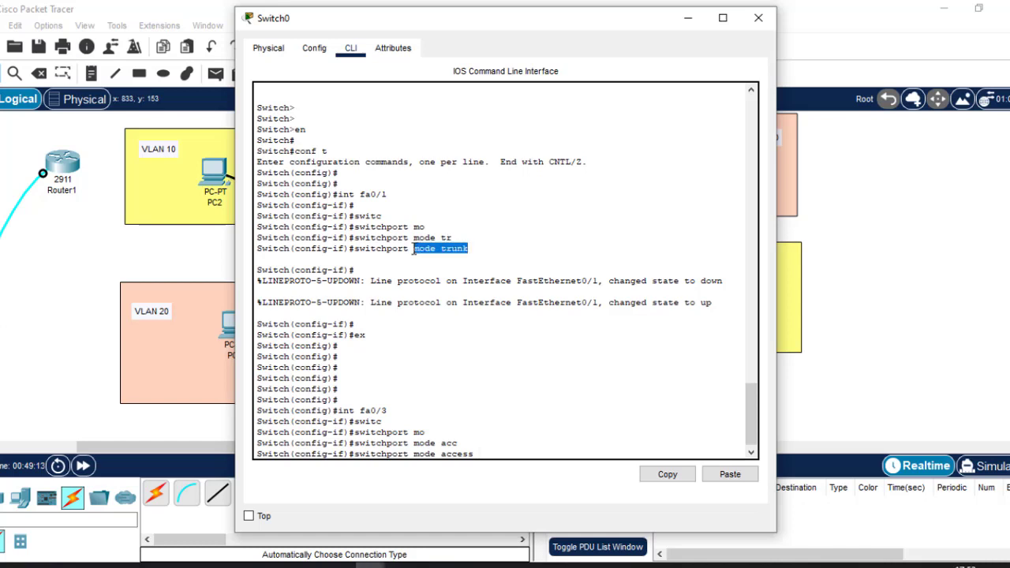
{"action": "left_click", "coordinate": [488, 453]}
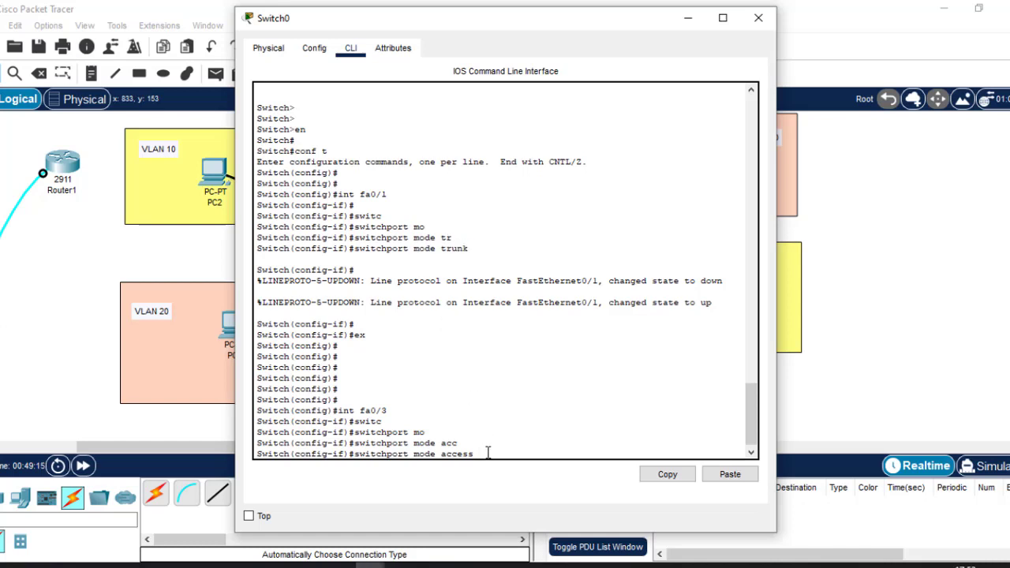
{"action": "key", "text": "Return"}
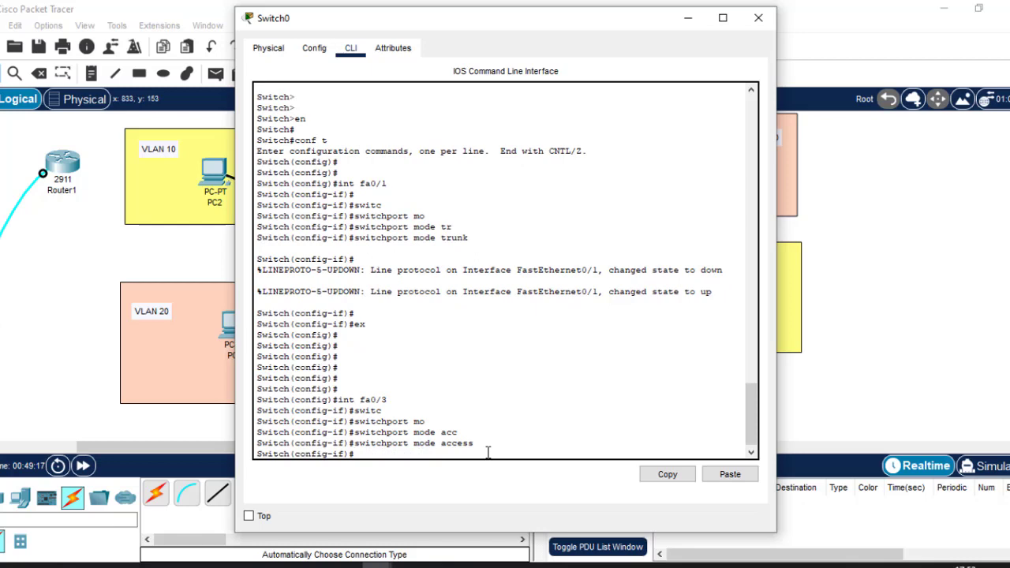
{"action": "left_click", "coordinate": [677, 20]}
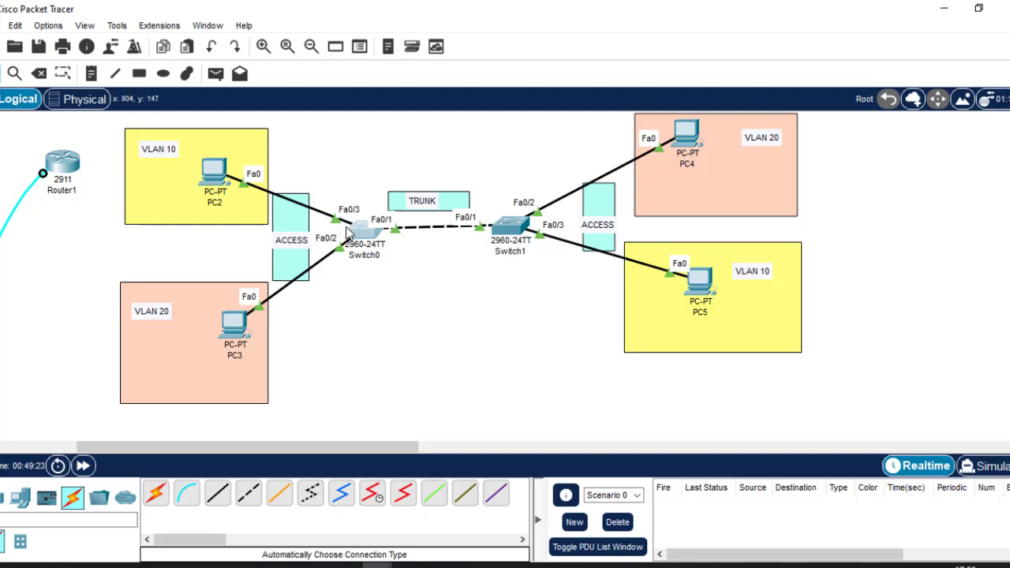
Assign Switch0's Fa0/3 to access VLAN 10 with 'switchport access vlan 10'
{"action": "left_click", "coordinate": [359, 231]}
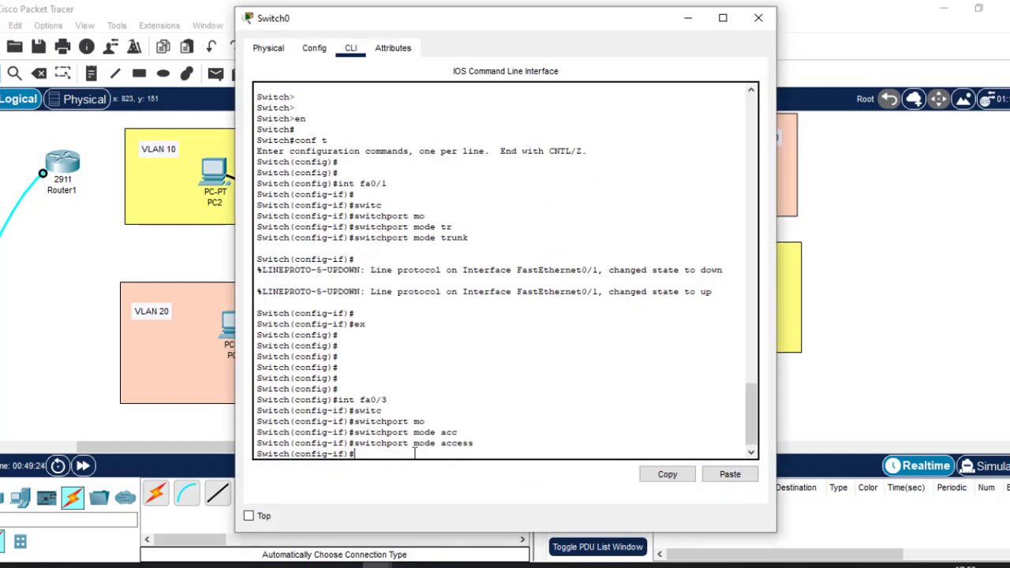
{"action": "type", "text": "switc"}
{"action": "key", "text": "Tab"}
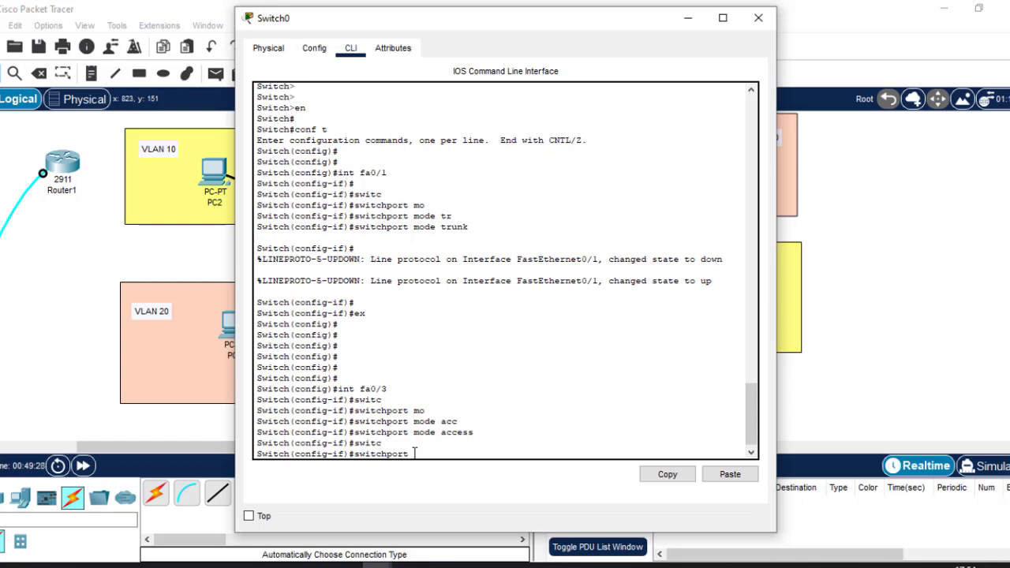
{"action": "type", "text": "ac"}
{"action": "key", "text": "Tab"}
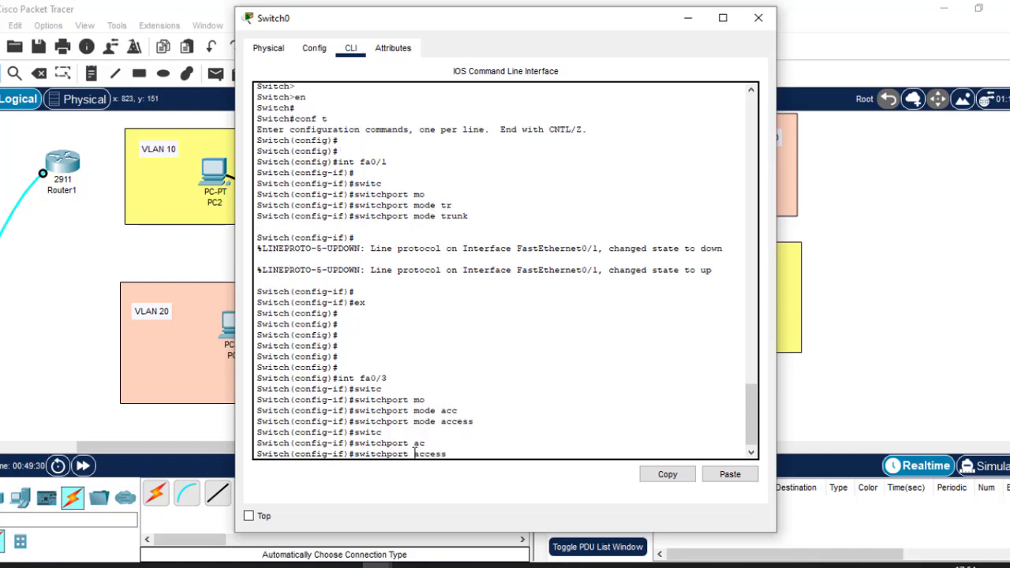
{"action": "type", "text": "v"}
{"action": "key", "text": "Tab"}
{"action": "type", "text": "1"}
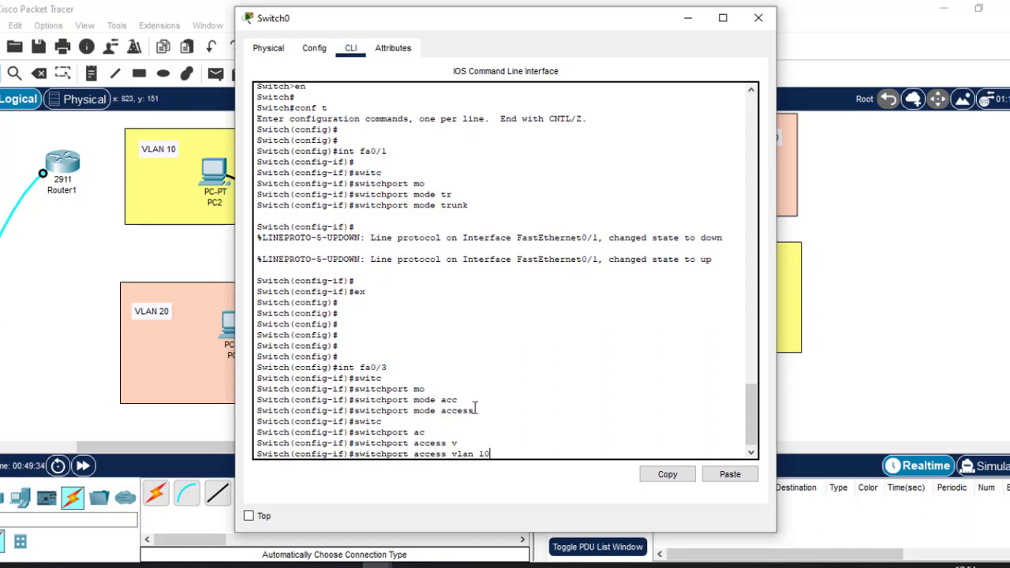
{"action": "left_click_drag", "start_coordinate": [387, 368], "coordinate": [338, 367]}
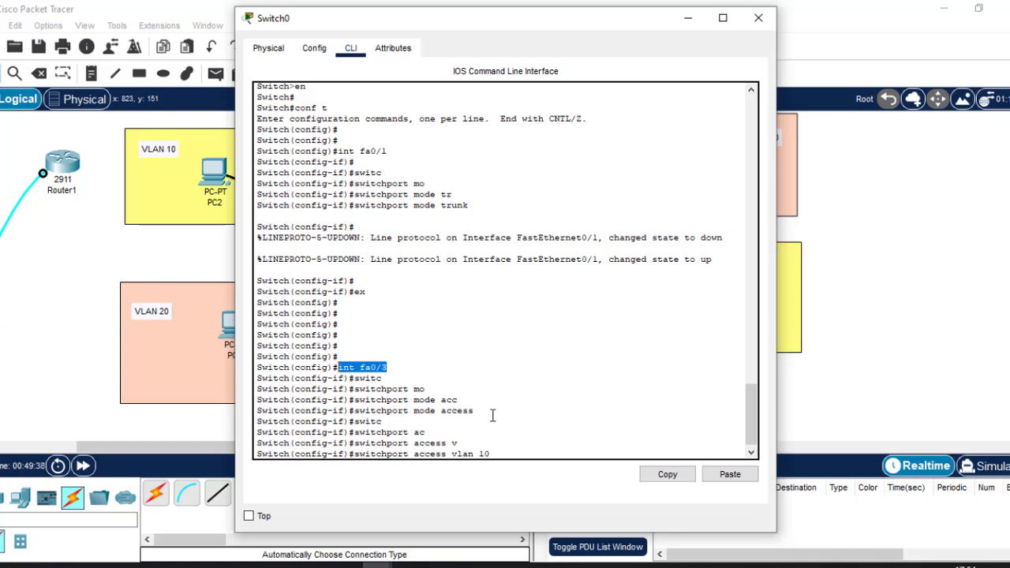
{"action": "left_click_drag", "start_coordinate": [479, 410], "coordinate": [414, 409]}
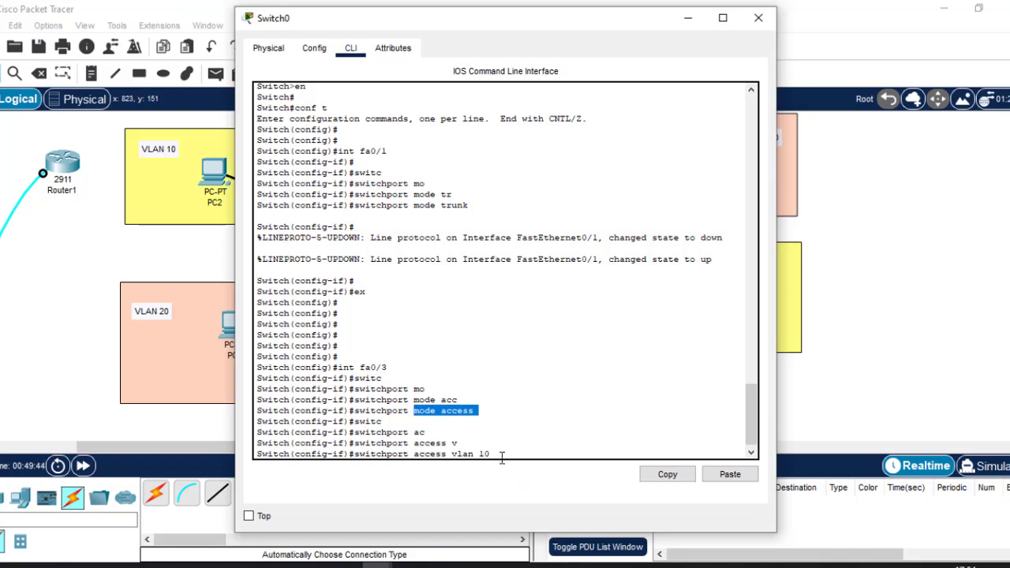
{"action": "left_click_drag", "start_coordinate": [501, 458], "coordinate": [453, 447]}
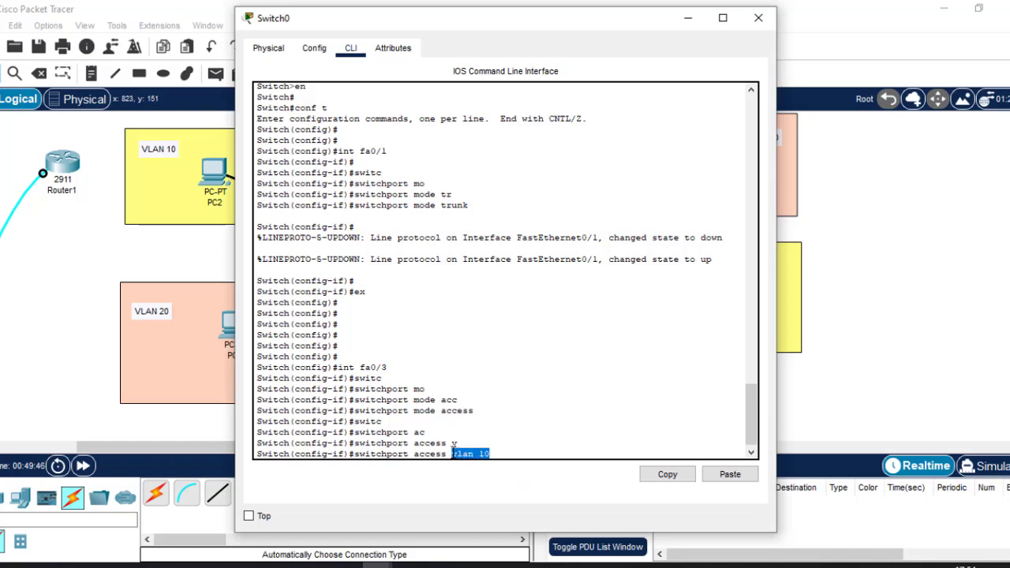
{"action": "key", "text": "Return"}
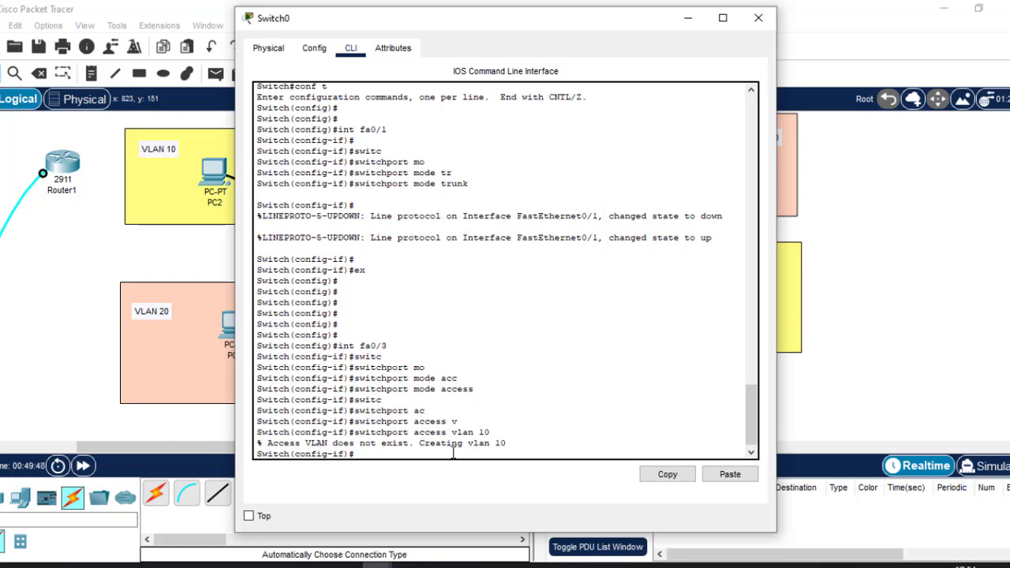
Exit Fa0/3 interface mode back to global configuration with 'ex'
{"action": "key", "text": "Return"}
{"action": "key", "text": "Return"}
{"action": "type", "text": "ex"}
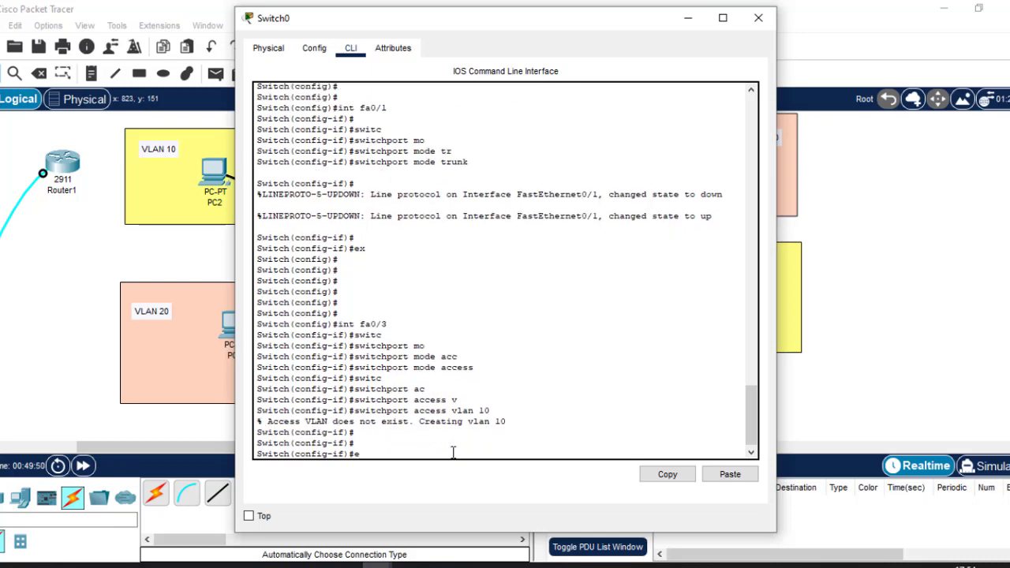
{"action": "key", "text": "Return"}
{"action": "key", "text": "Return"}
{"action": "key", "text": "Return"}
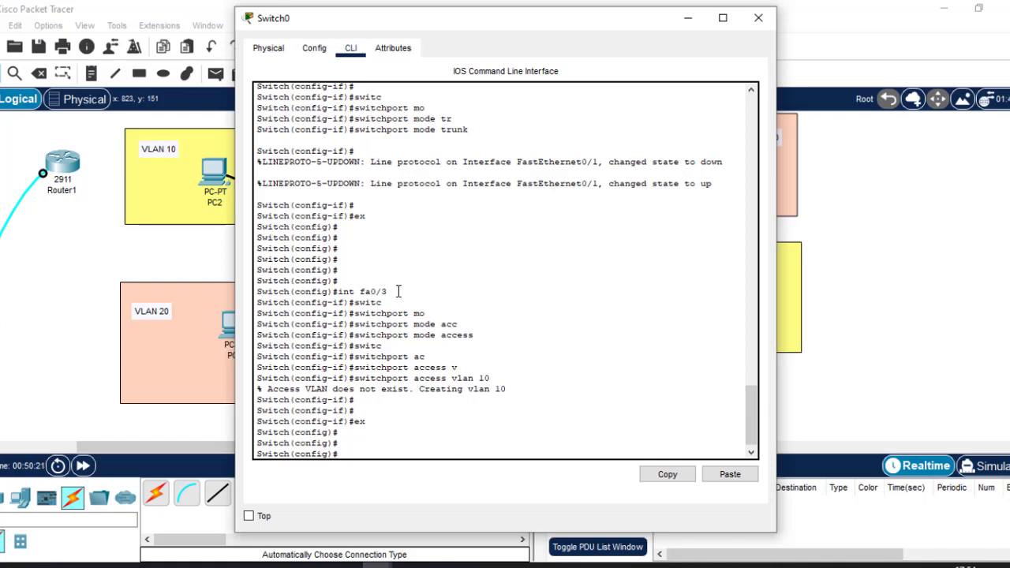
Review the int fa0/3, mode access, access vlan 10 lines and the 'Creating vlan 10' message
{"action": "left_click_drag", "start_coordinate": [399, 291], "coordinate": [337, 292]}
{"action": "left_click_drag", "start_coordinate": [478, 335], "coordinate": [354, 337]}
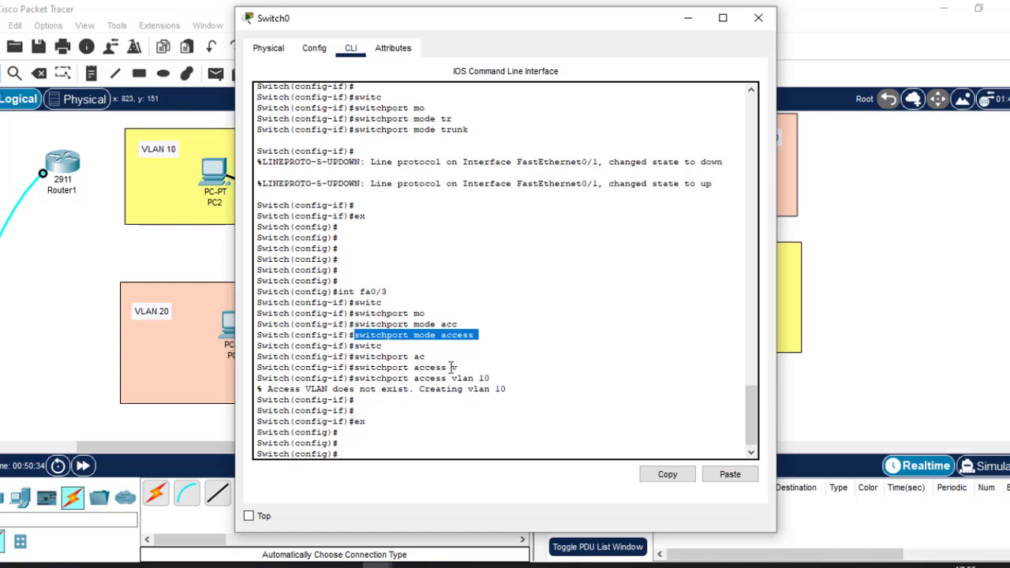
{"action": "left_click_drag", "start_coordinate": [353, 378], "coordinate": [496, 377]}
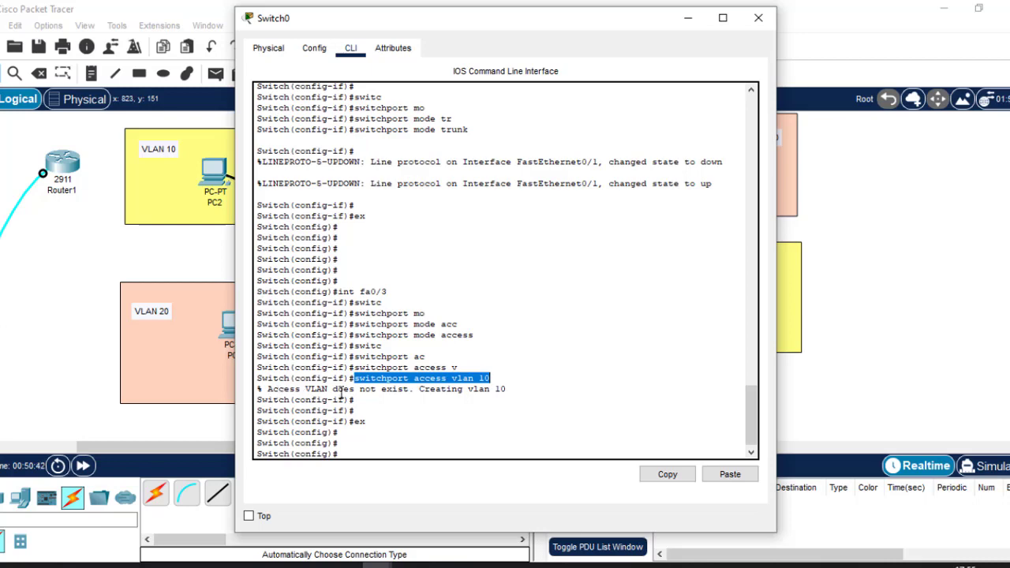
{"action": "left_click", "coordinate": [421, 389]}
{"action": "left_click_drag", "start_coordinate": [421, 389], "coordinate": [510, 393]}
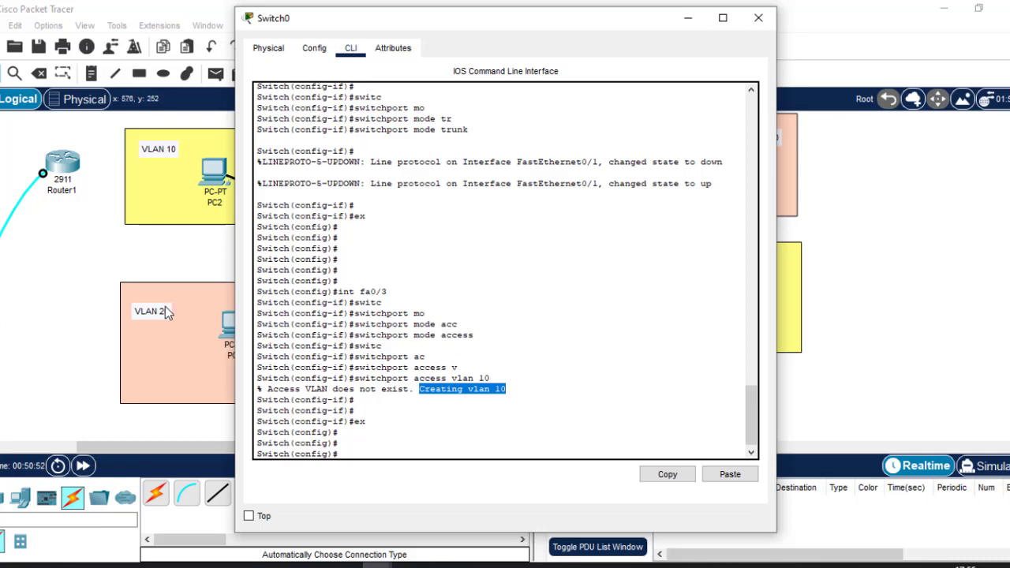
{"action": "left_click", "coordinate": [143, 266]}
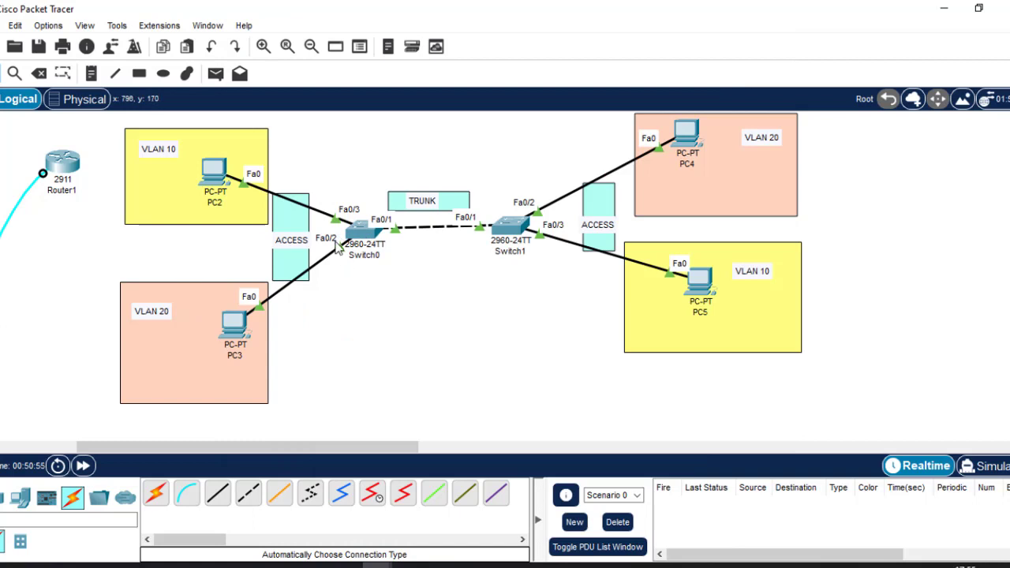
{"action": "left_click", "coordinate": [359, 232]}
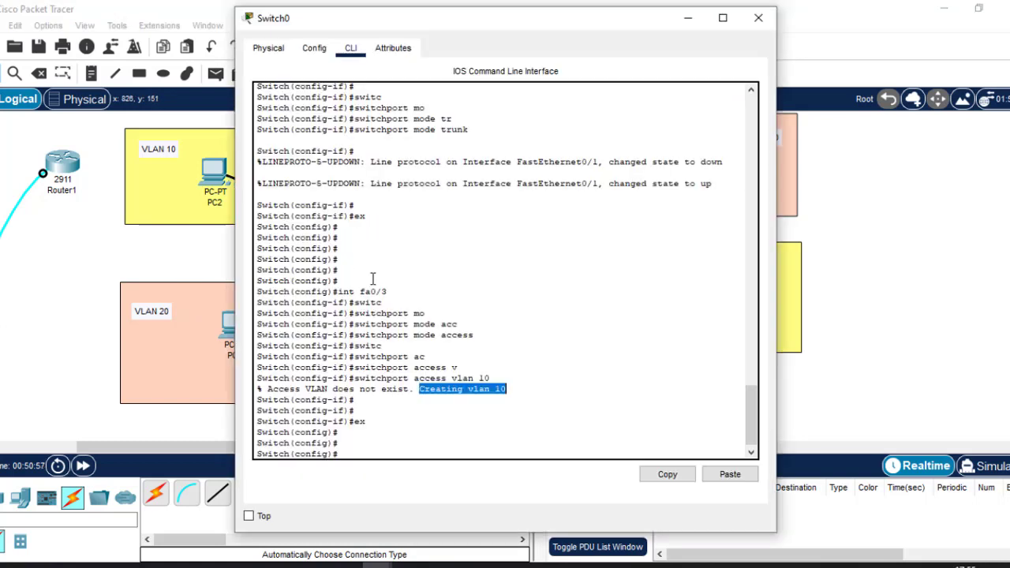
Make Switch0's Fa0/2 an access port with 'int fa0/2' and 'switchport mode access'
{"action": "left_click", "coordinate": [379, 444]}
{"action": "type", "text": "int"}
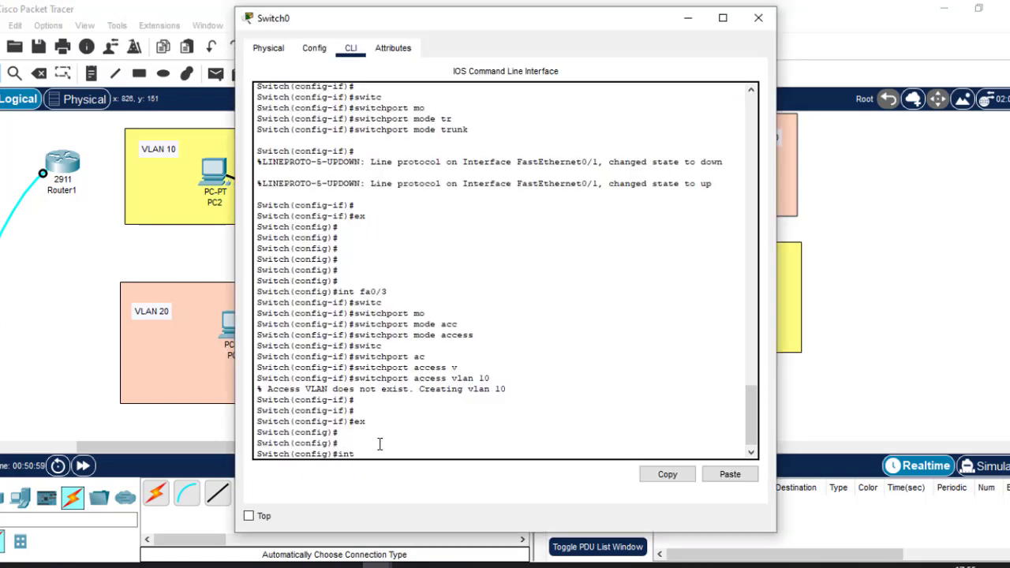
{"action": "type", "text": " fa0/3"}
{"action": "key", "text": "BackSpace"}
{"action": "type", "text": "2"}
{"action": "key", "text": "Return"}
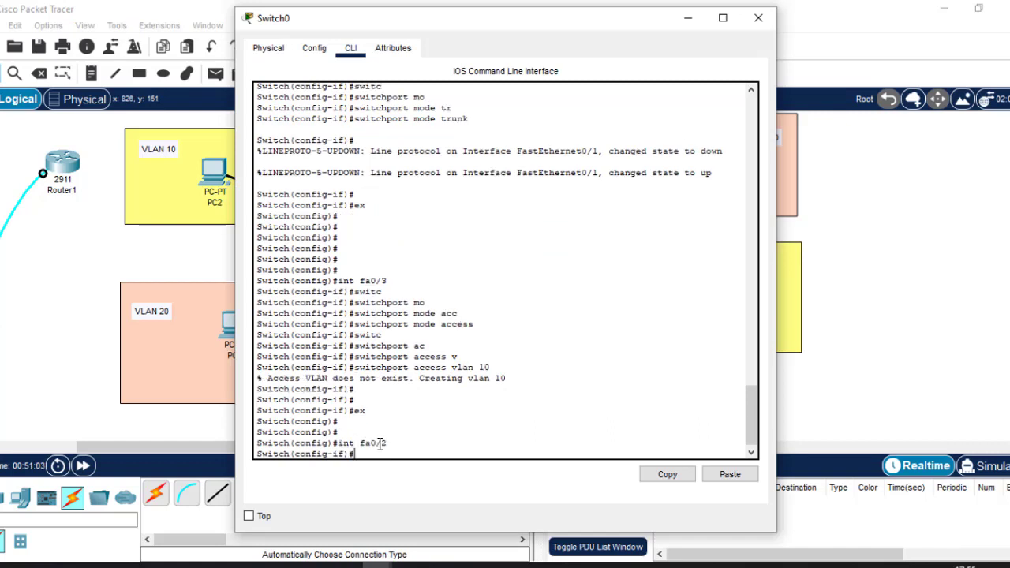
{"action": "type", "text": "swit"}
{"action": "key", "text": "Tab"}
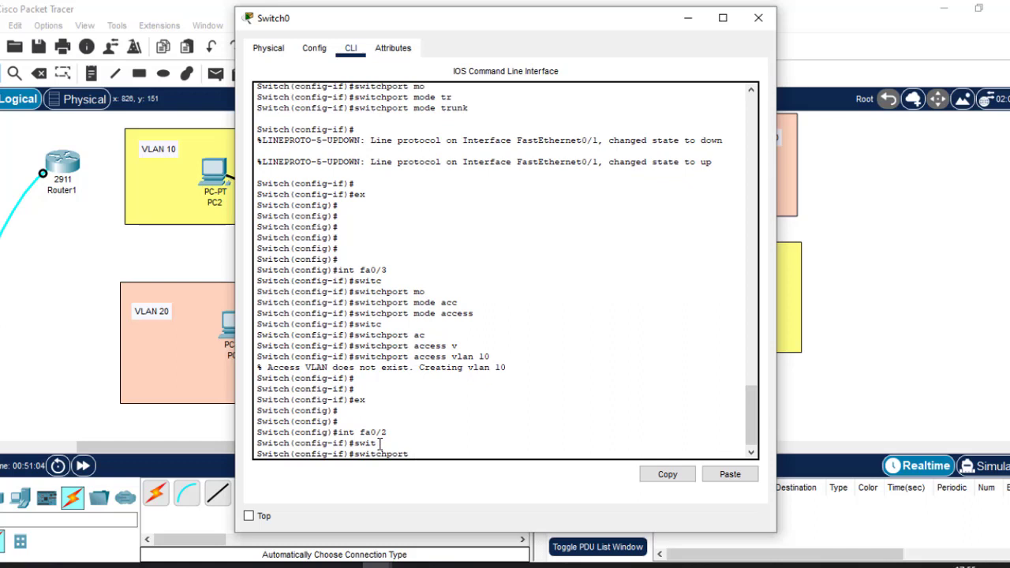
{"action": "type", "text": "m"}
{"action": "key", "text": "Tab"}
{"action": "type", "text": "a"}
{"action": "key", "text": "Tab"}
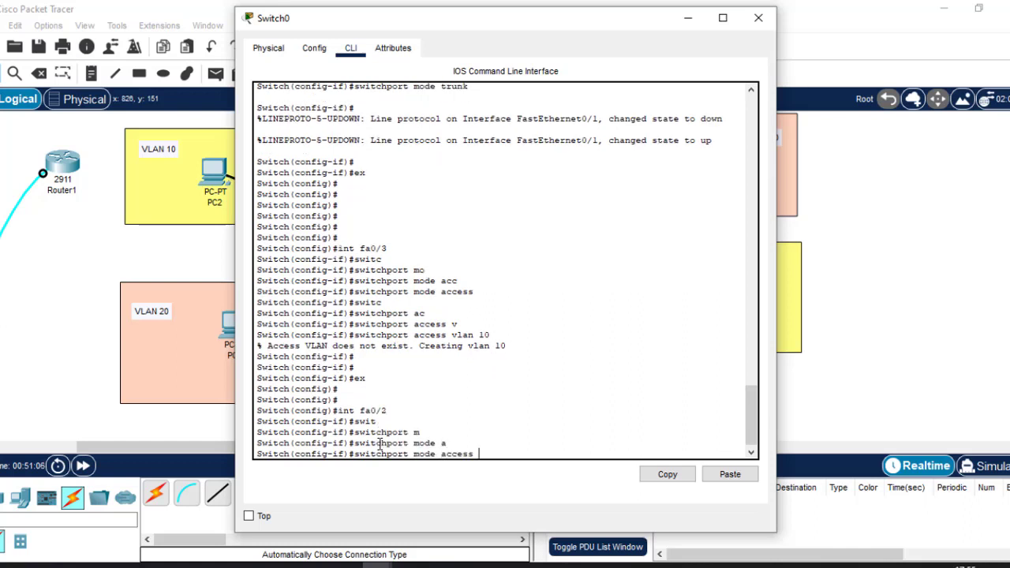
{"action": "key", "text": "Return"}
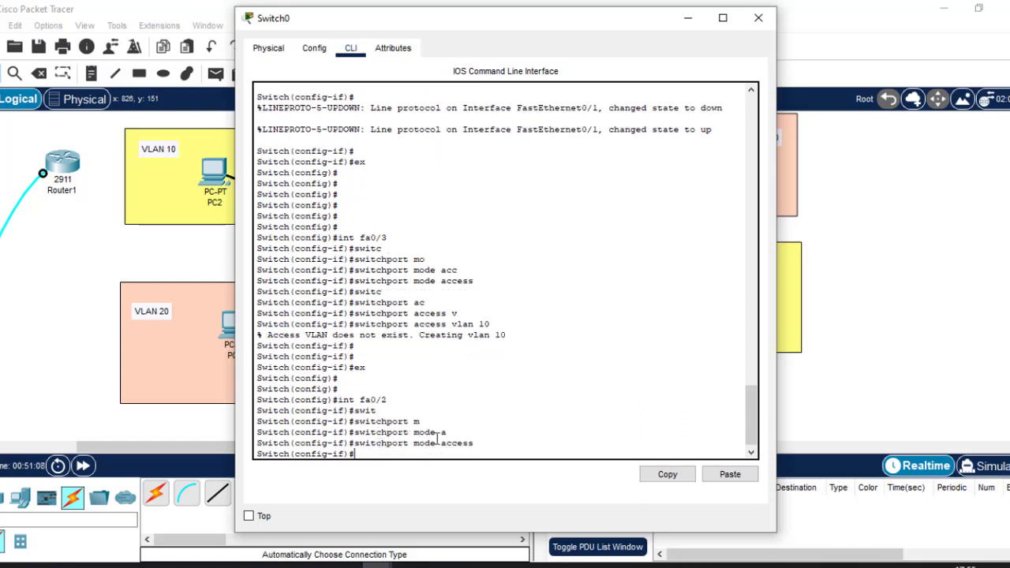
Assign Fa0/2 to access VLAN 20 and exit back to global configuration
{"action": "type", "text": "switc"}
{"action": "key", "text": "Tab"}
{"action": "type", "text": "a"}
{"action": "key", "text": "Tab"}
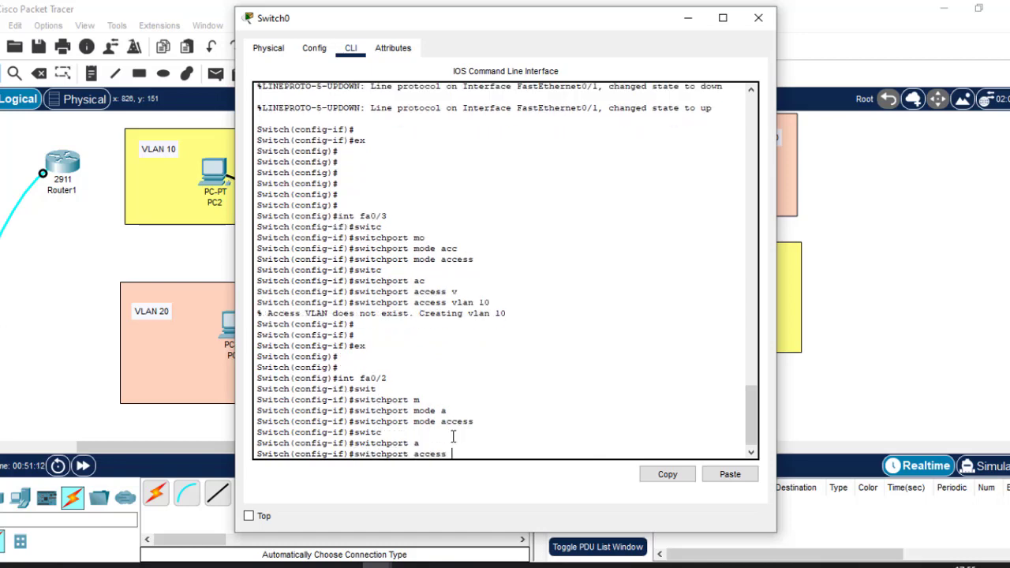
{"action": "type", "text": "v"}
{"action": "key", "text": "Tab"}
{"action": "type", "text": "20"}
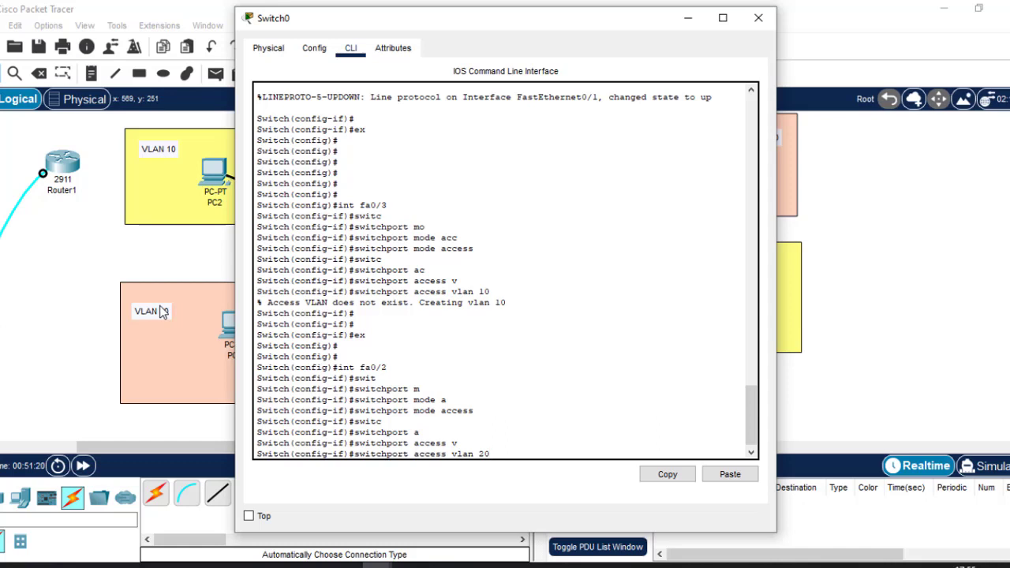
{"action": "key", "text": "Return"}
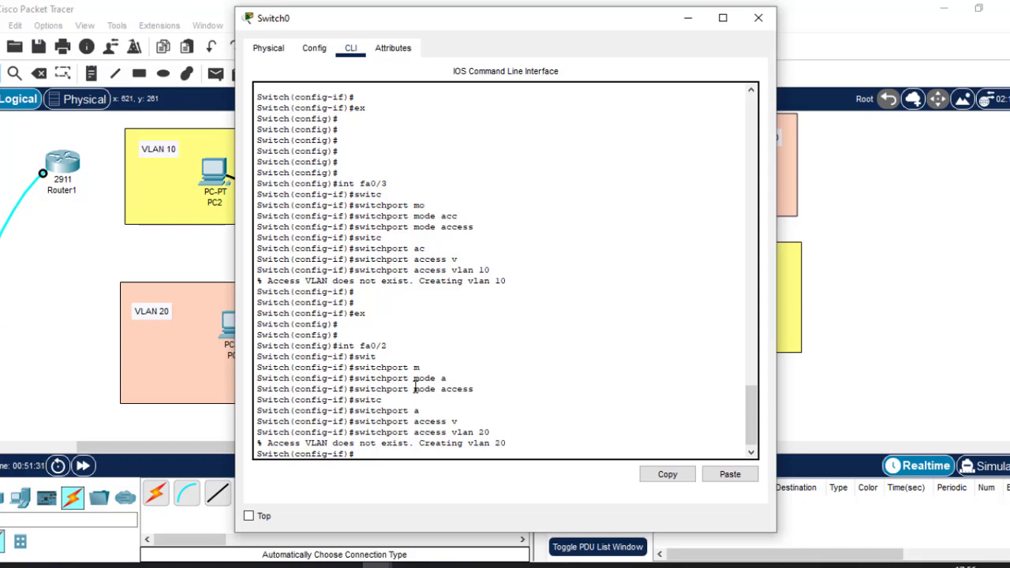
{"action": "key", "text": "Return"}
{"action": "key", "text": "Return"}
{"action": "key", "text": "Return"}
{"action": "type", "text": "ex"}
{"action": "key", "text": "Return"}
{"action": "key", "text": "Return"}
{"action": "key", "text": "Return"}
{"action": "key", "text": "Return"}
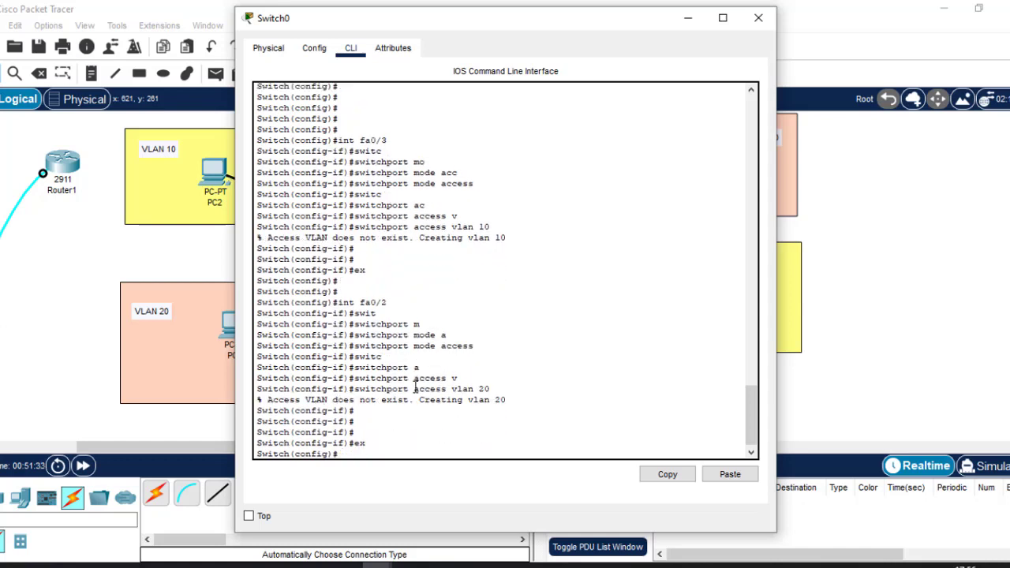
{"action": "key", "text": "Return"}
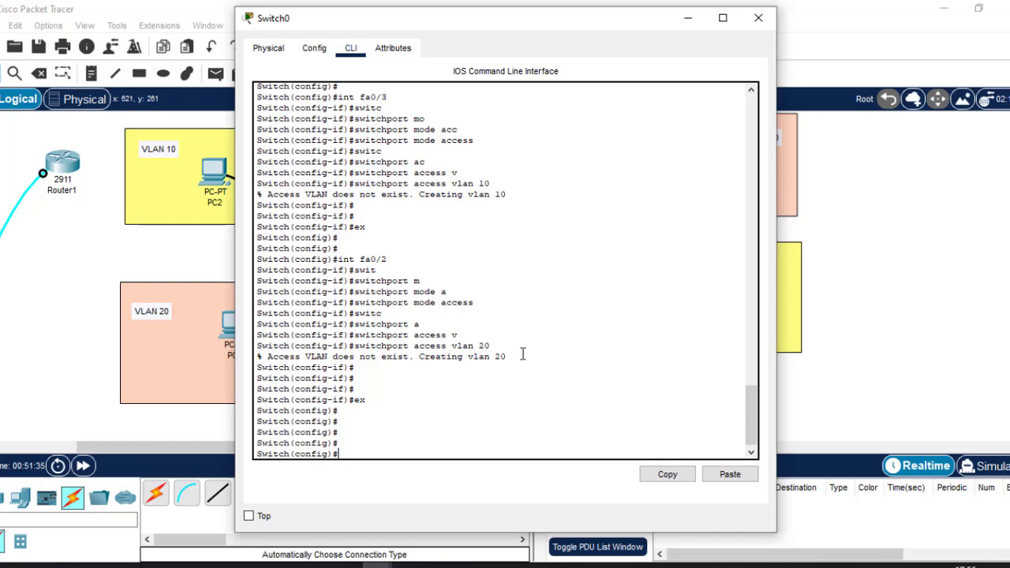
Point out the auto-created VLAN 20 message and enter 'vlan 10' at the prompt
{"action": "left_click_drag", "start_coordinate": [509, 357], "coordinate": [356, 346]}
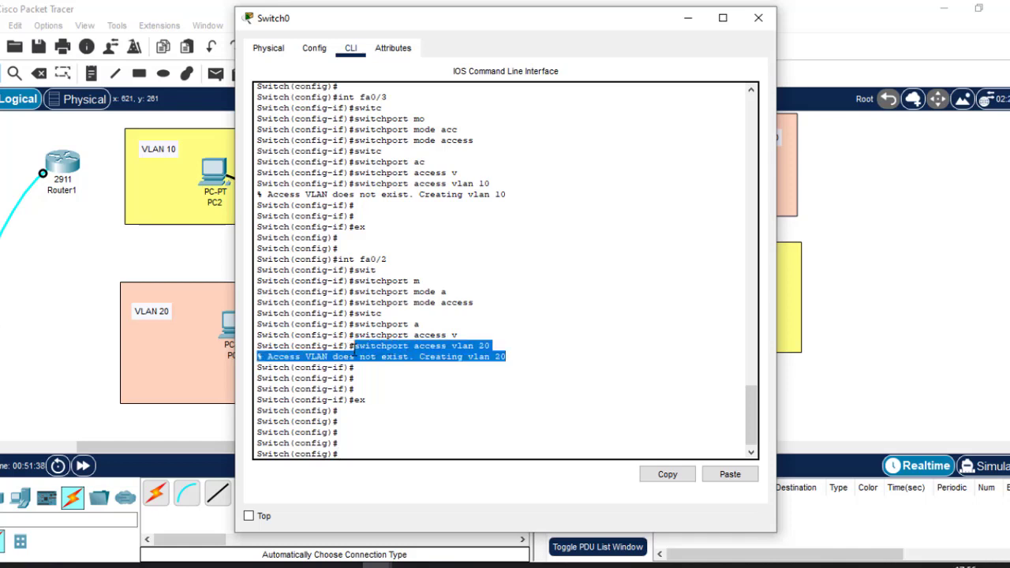
{"action": "left_click", "coordinate": [370, 438]}
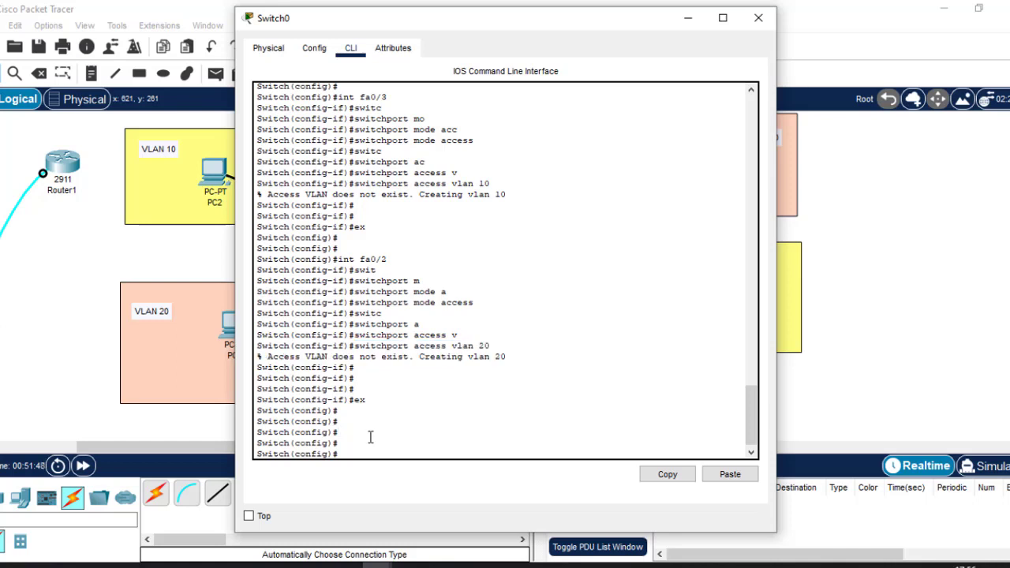
{"action": "type", "text": "vlan 10"}
Name VLAN 10 'Finance' on Switch0 and exit VLAN configuration
{"action": "key", "text": "Return"}
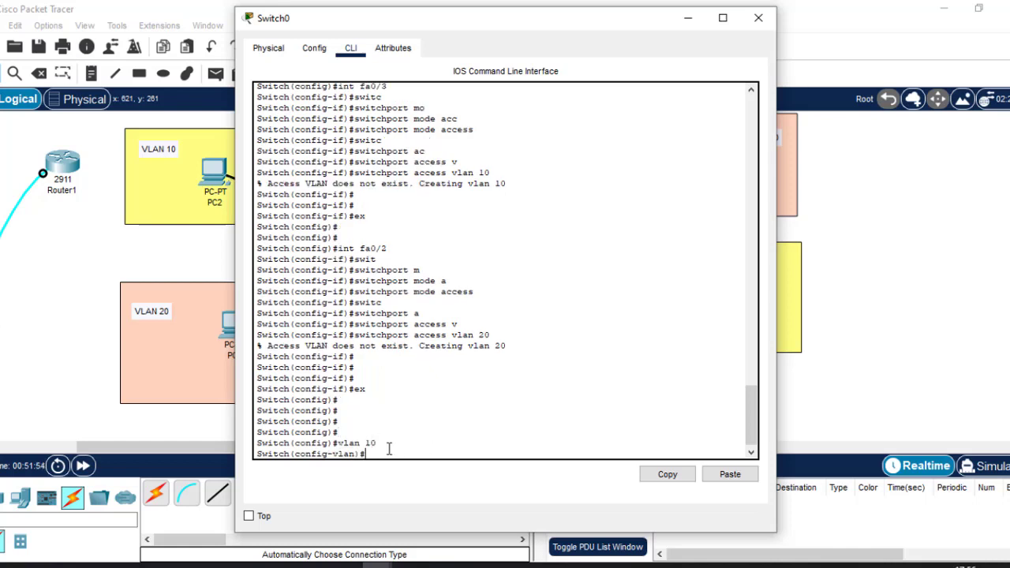
{"action": "left_click_drag", "start_coordinate": [372, 443], "coordinate": [359, 461]}
{"action": "left_click", "coordinate": [385, 451]}
{"action": "type", "text": "name Finance"}
{"action": "key", "text": "Return"}
{"action": "type", "text": "exit"}
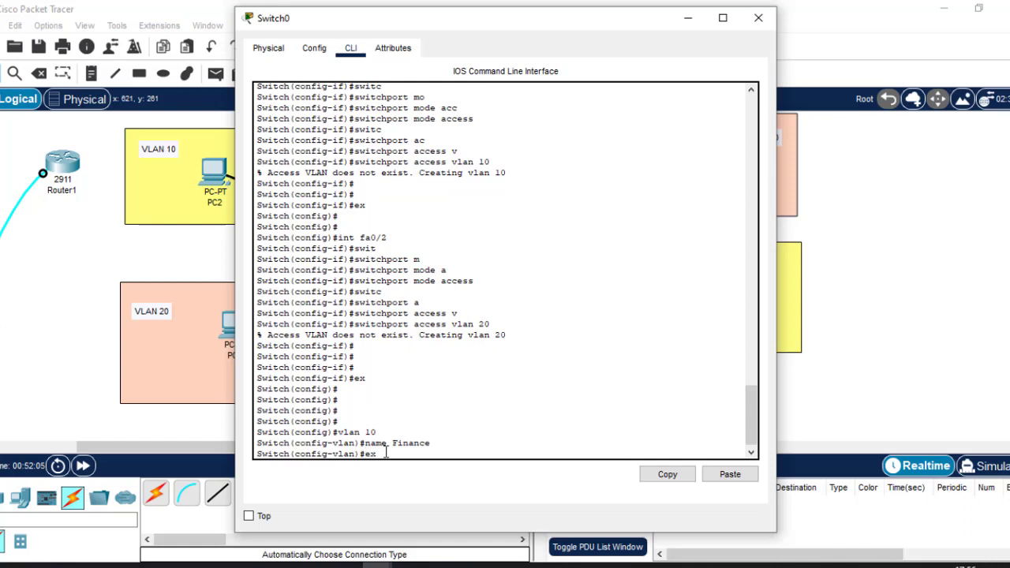
{"action": "key", "text": "Return"}
Name VLAN 20 'HR' and save the configuration with 'do wr'
{"action": "key", "text": "Return"}
{"action": "key", "text": "Return"}
{"action": "key", "text": "Return"}
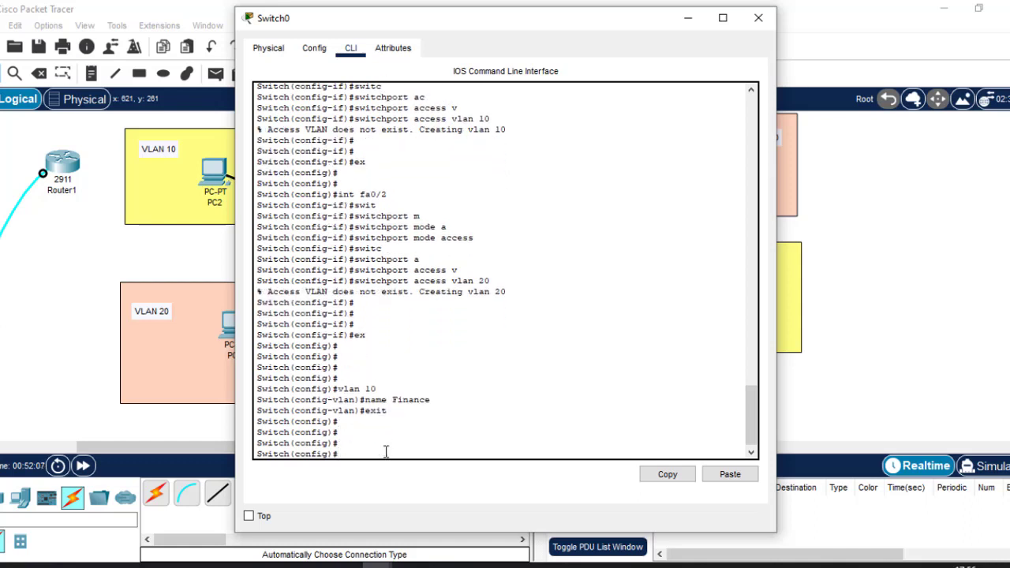
{"action": "type", "text": "vlan 20"}
{"action": "key", "text": "Return"}
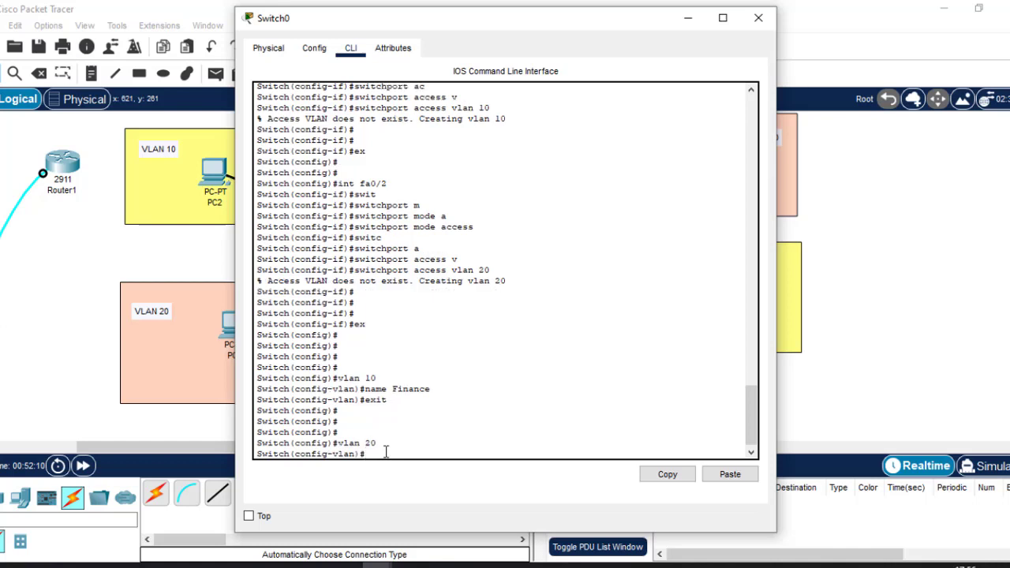
{"action": "type", "text": "name"}
{"action": "type", "text": "HR"}
{"action": "key", "text": "Return"}
{"action": "key", "text": "Return"}
{"action": "key", "text": "Return"}
{"action": "type", "text": "ex"}
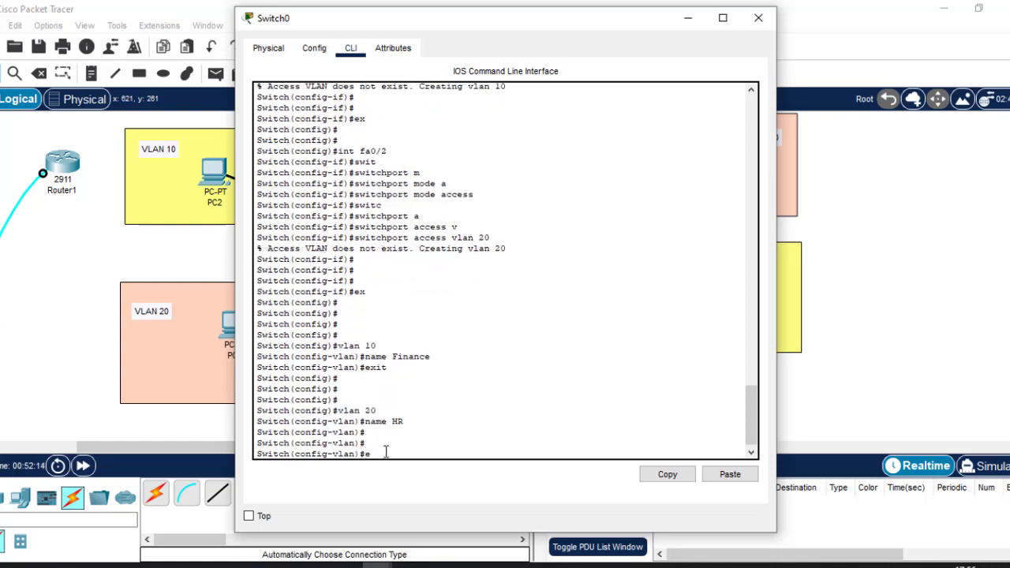
{"action": "key", "text": "Return"}
{"action": "key", "text": "Return"}
{"action": "key", "text": "Return"}
{"action": "type", "text": "do wr"}
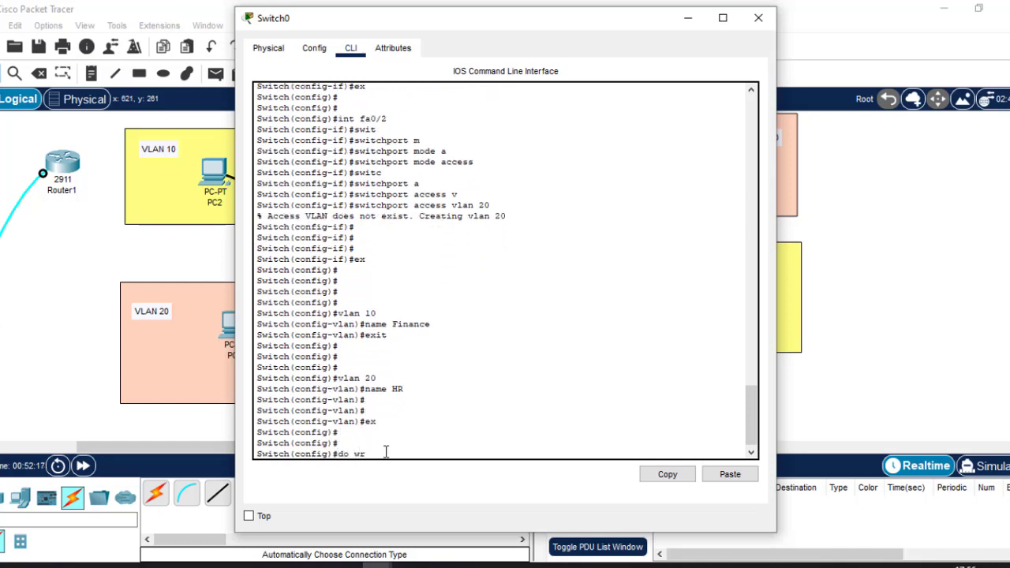
{"action": "key", "text": "Return"}
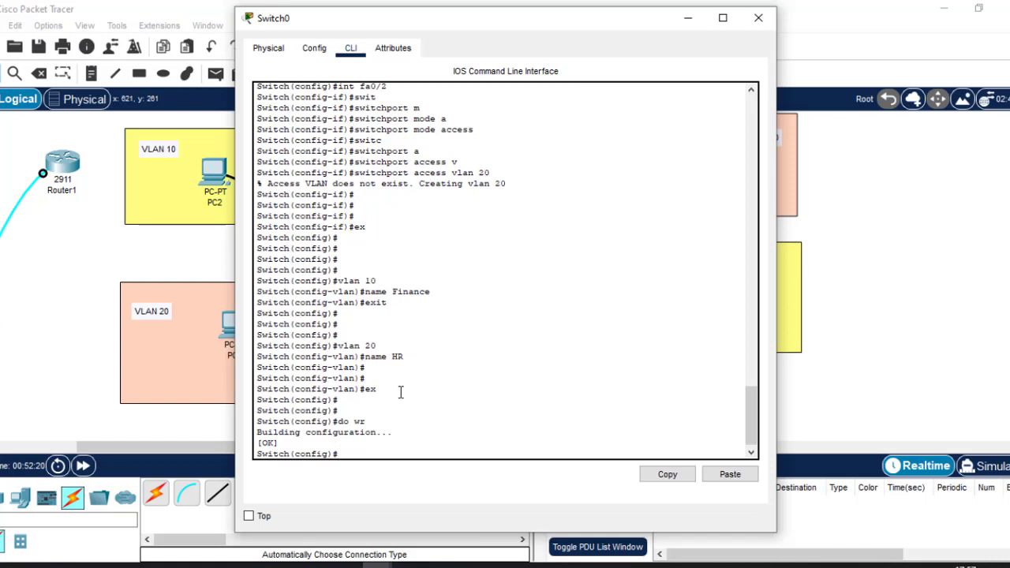
{"action": "left_click_drag", "start_coordinate": [401, 392], "coordinate": [340, 278]}
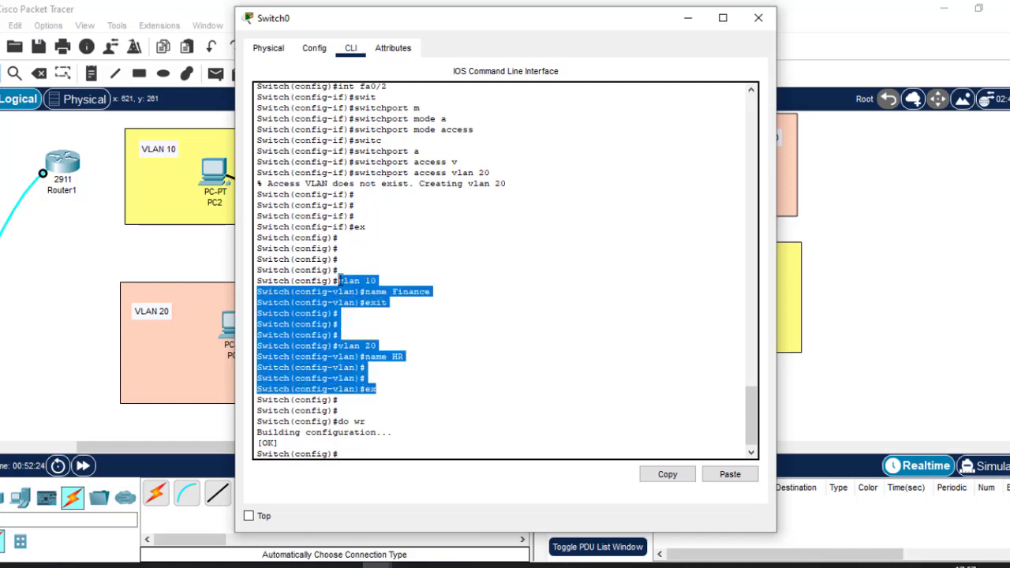
{"action": "left_click", "coordinate": [417, 283]}
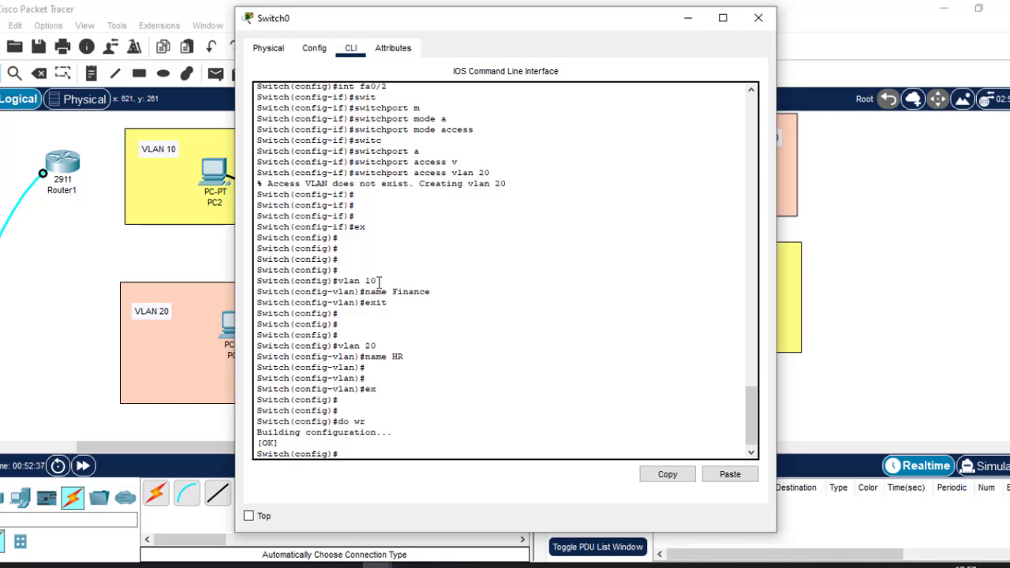
{"action": "left_click_drag", "start_coordinate": [380, 281], "coordinate": [344, 276]}
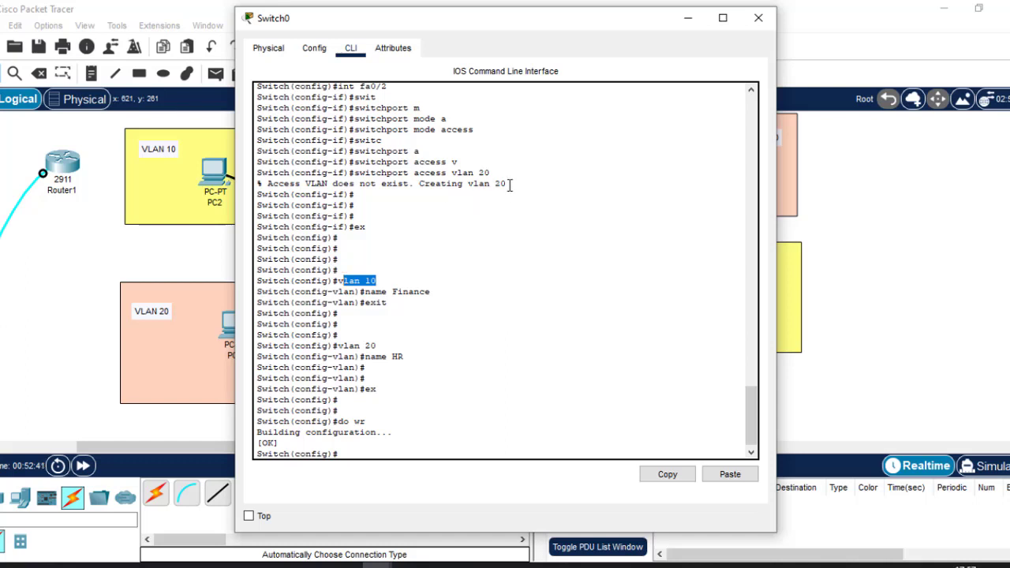
{"action": "left_click_drag", "start_coordinate": [506, 186], "coordinate": [338, 87]}
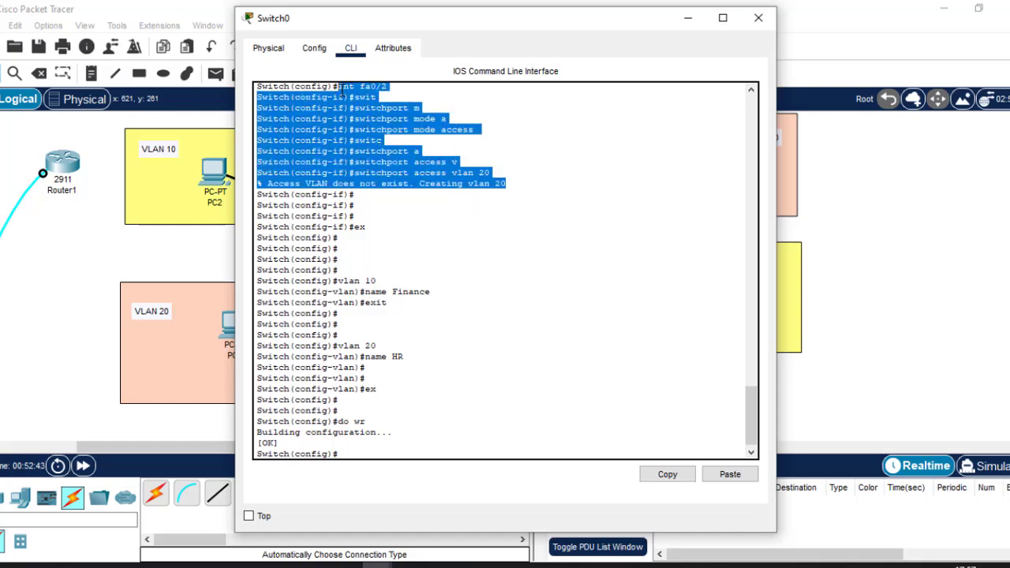
{"action": "scroll", "coordinate": [752, 93], "scroll_direction": "up", "scroll_amount": 3}
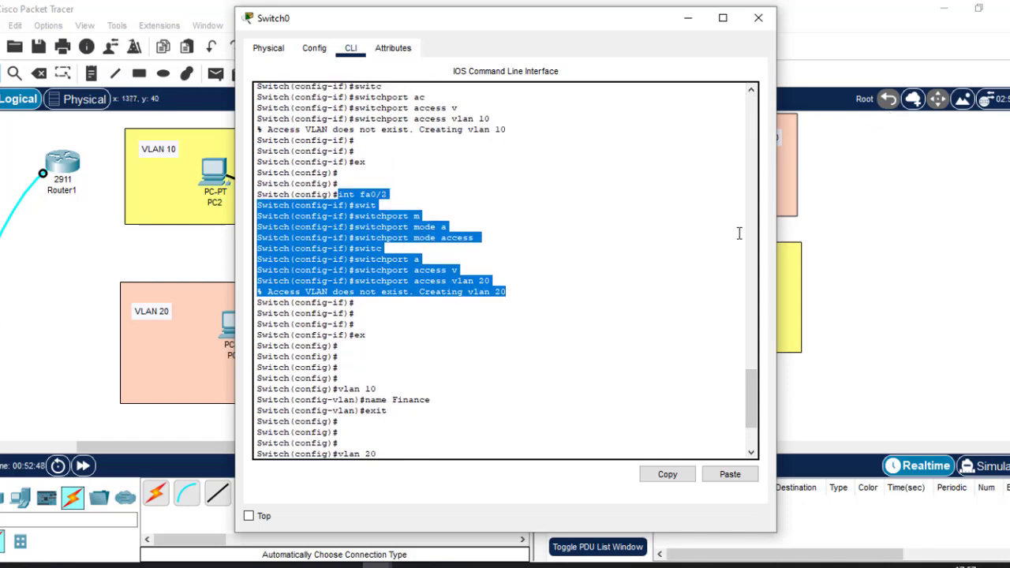
{"action": "left_click_drag", "start_coordinate": [754, 414], "coordinate": [751, 457]}
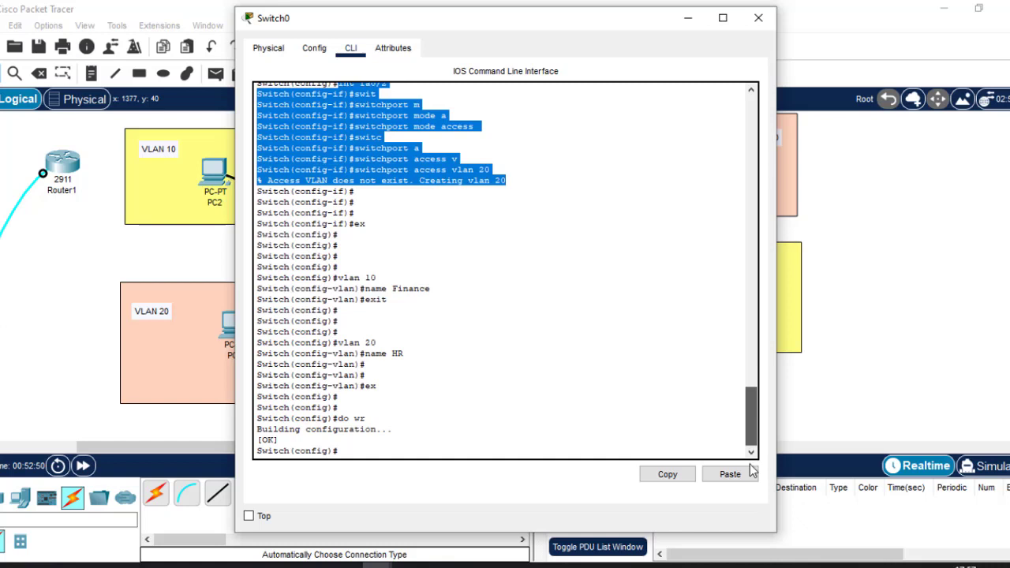
{"action": "left_click", "coordinate": [384, 449]}
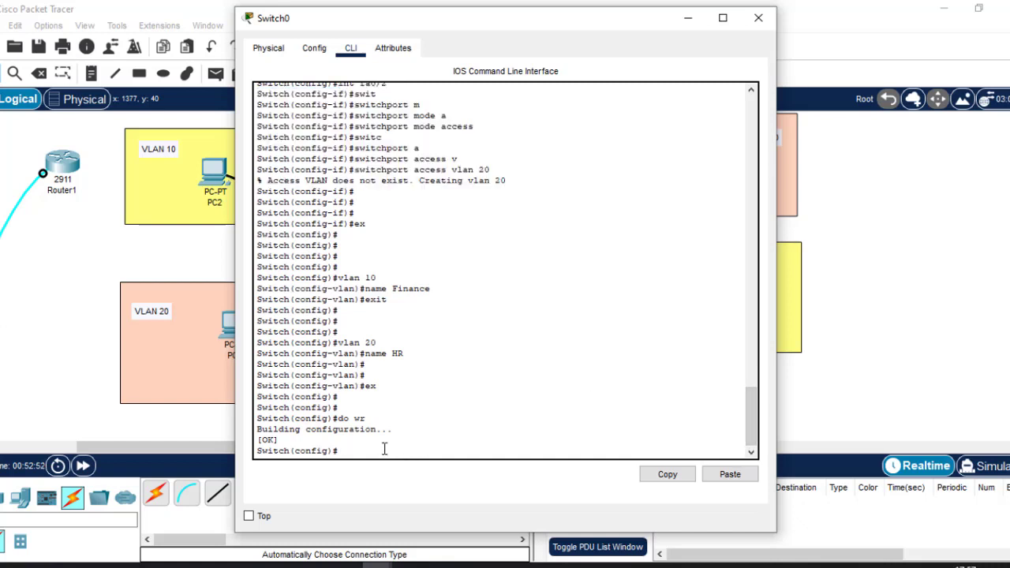
Run 'do sh vlan' and confirm Finance (VLAN 10) on Fa0/3 and HR (VLAN 20) on Fa0/2
{"action": "type", "text": "do sh vlan"}
{"action": "key", "text": "Return"}
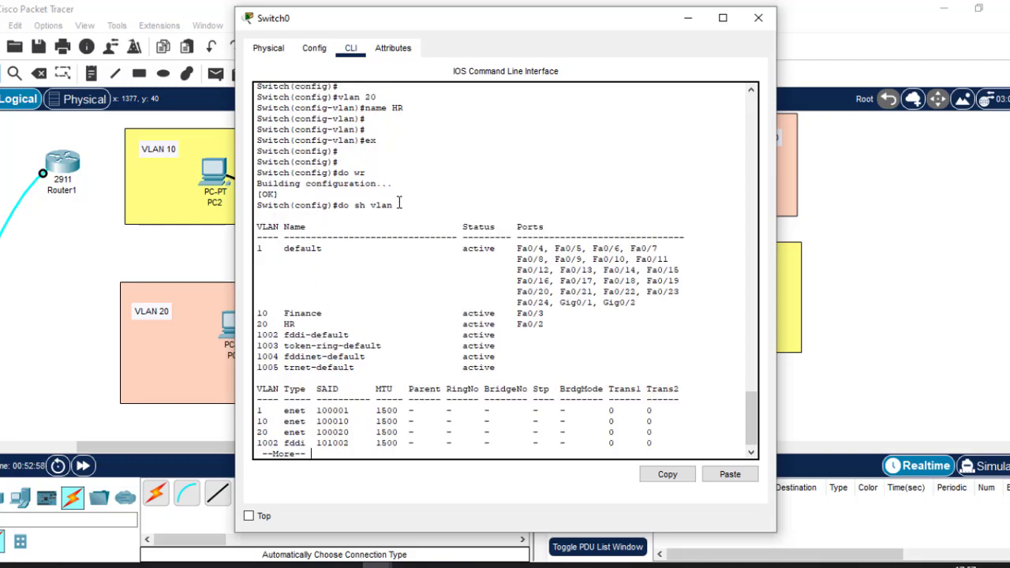
{"action": "left_click_drag", "start_coordinate": [400, 204], "coordinate": [343, 206]}
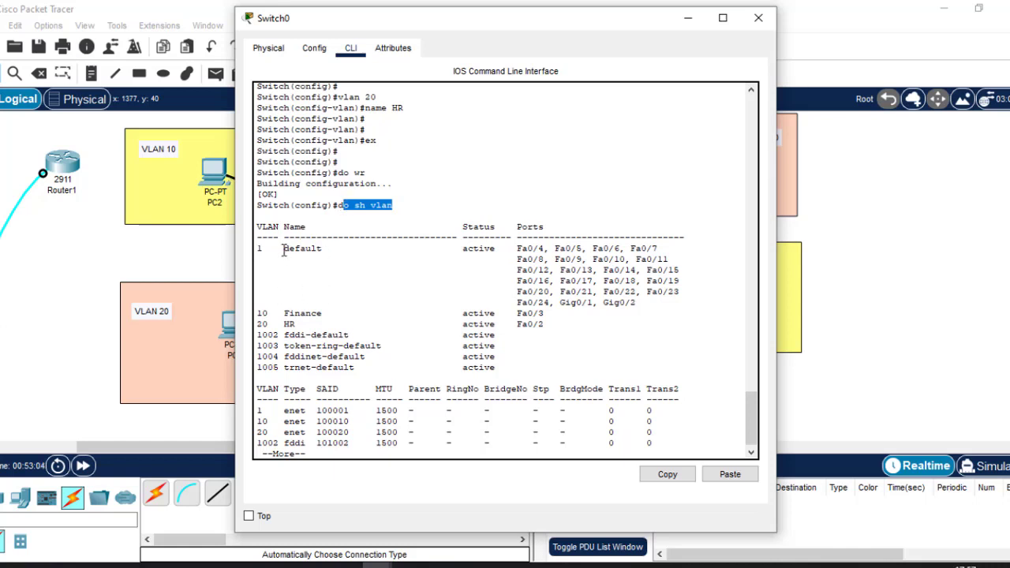
{"action": "left_click_drag", "start_coordinate": [284, 249], "coordinate": [330, 248]}
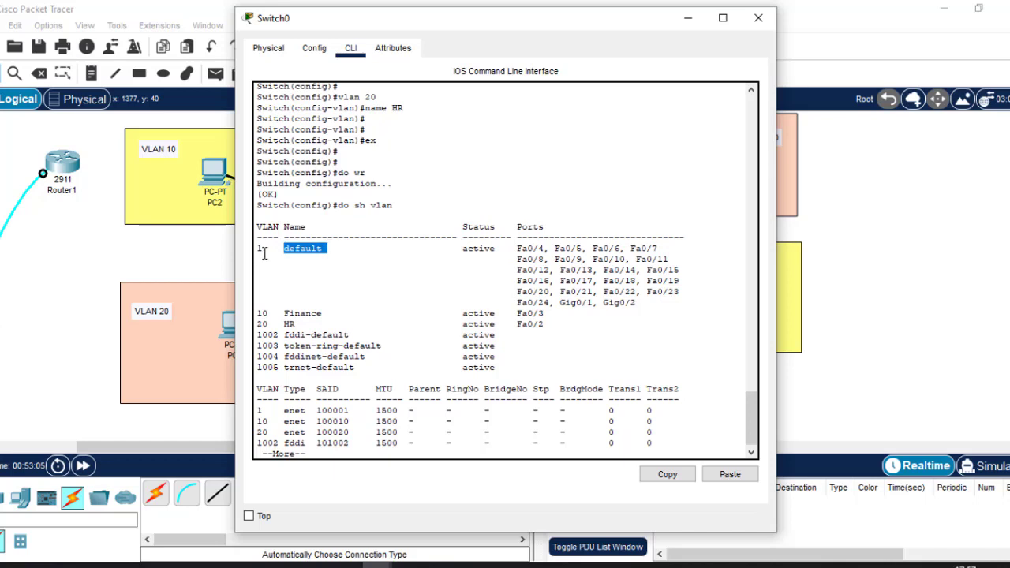
{"action": "left_click_drag", "start_coordinate": [267, 248], "coordinate": [256, 250]}
{"action": "left_click_drag", "start_coordinate": [260, 314], "coordinate": [546, 324]}
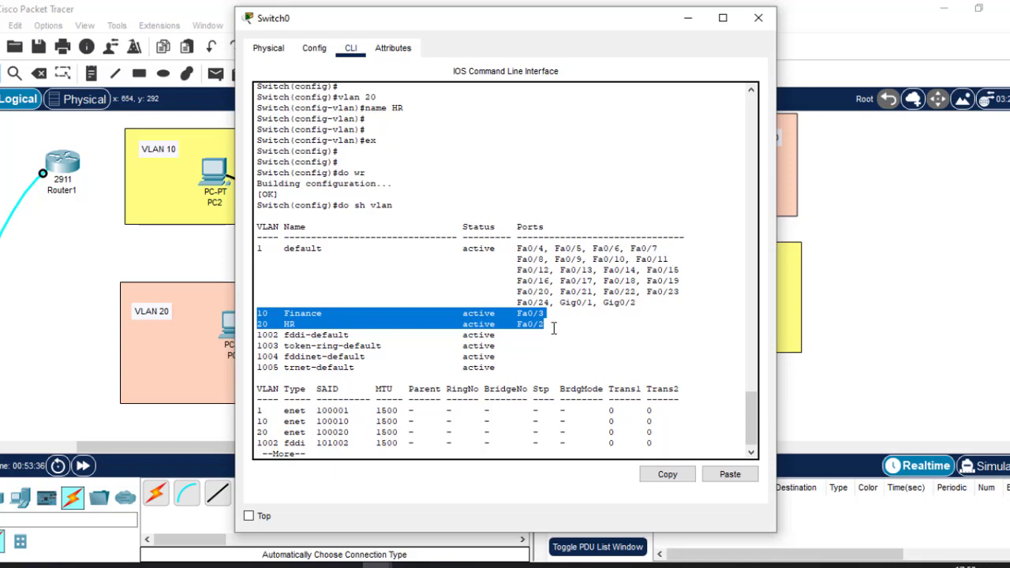
{"action": "left_click", "coordinate": [553, 329]}
{"action": "key", "text": "Return"}
{"action": "key", "text": "Return"}
{"action": "key", "text": "Return"}
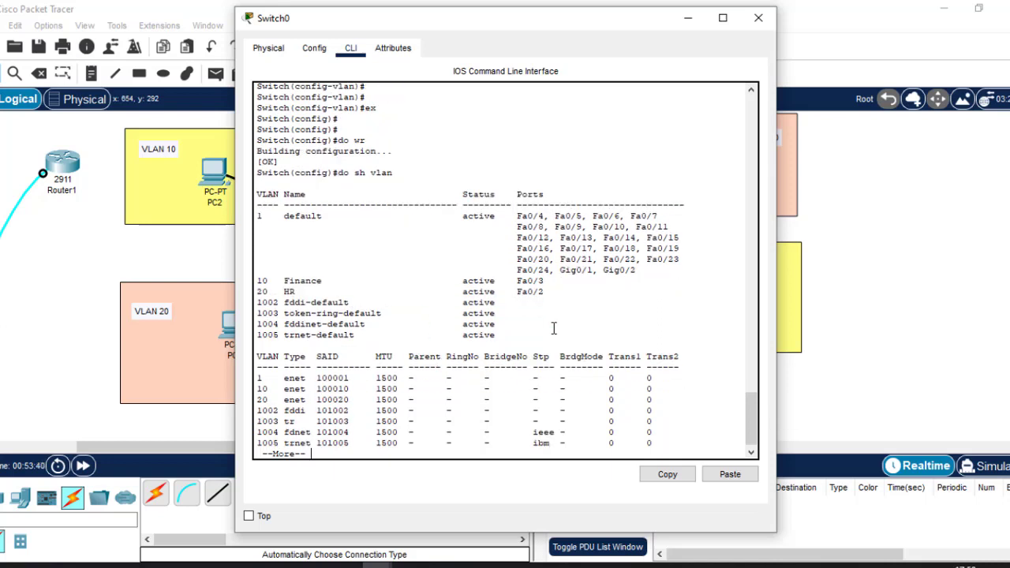
{"action": "key", "text": "Return"}
{"action": "key", "text": "Return"}
{"action": "key", "text": "Return"}
{"action": "key", "text": "Return"}
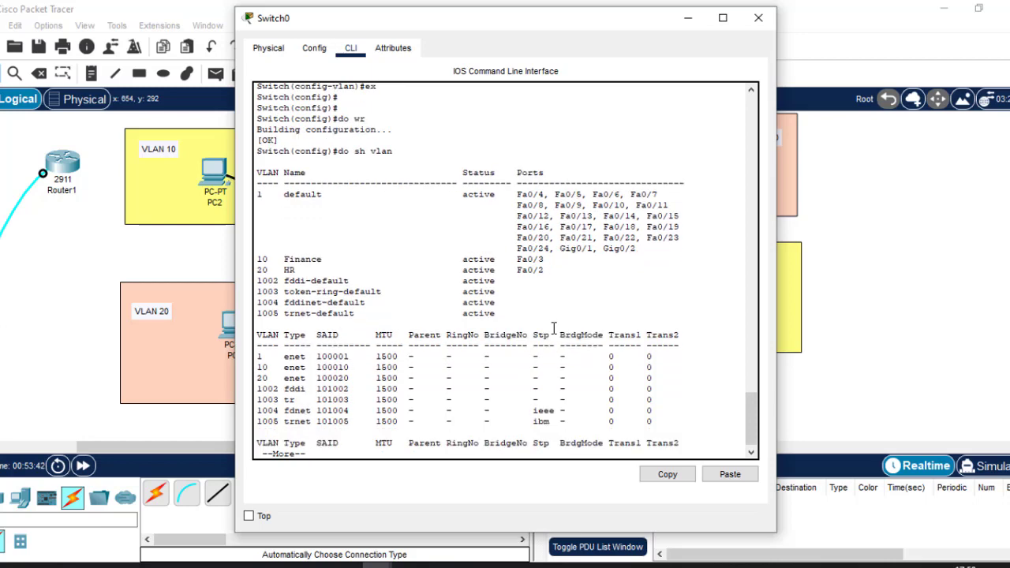
{"action": "key", "text": "Return"}
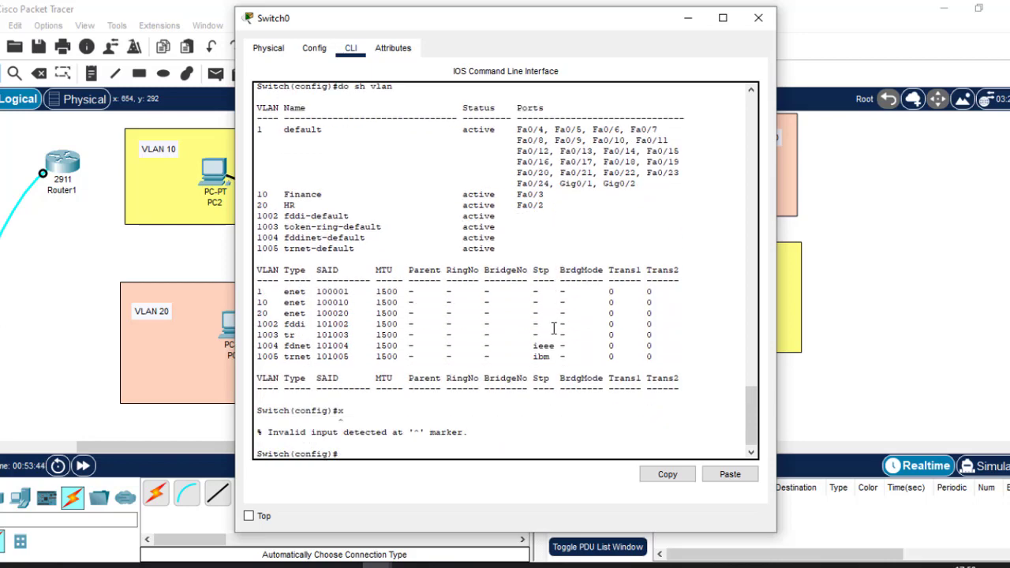
Close Switch0 and bring Switch1's console to global configuration with 'en' and 'conf t'
{"action": "left_click", "coordinate": [760, 18]}
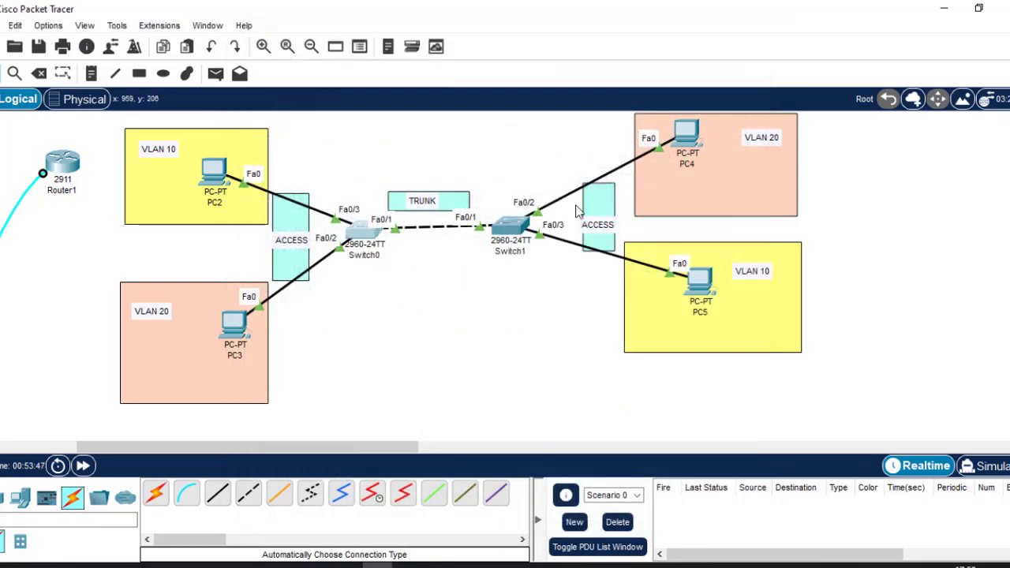
{"action": "left_click", "coordinate": [512, 226]}
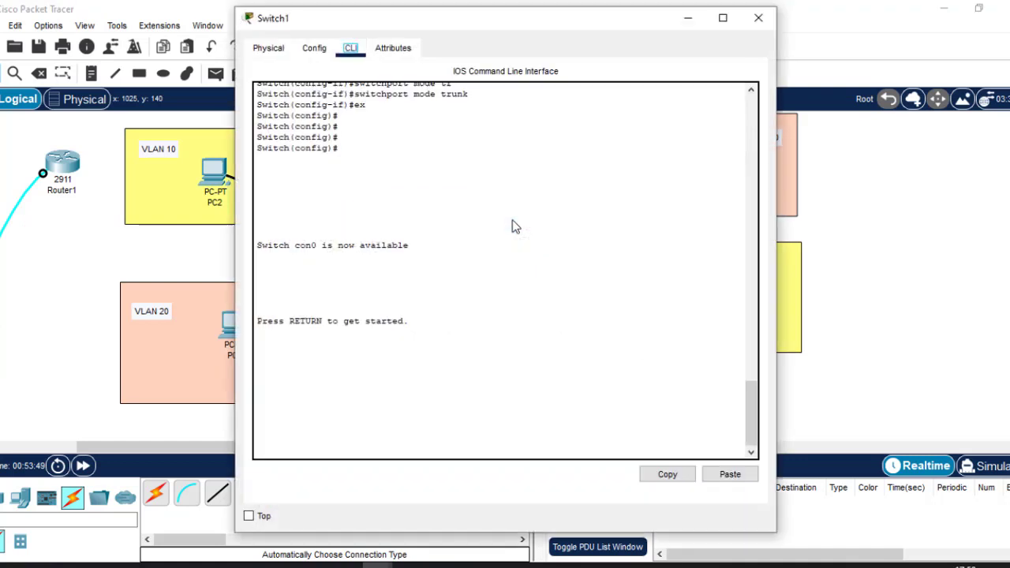
{"action": "key", "text": "Return"}
{"action": "key", "text": "Return"}
{"action": "type", "text": "e"}
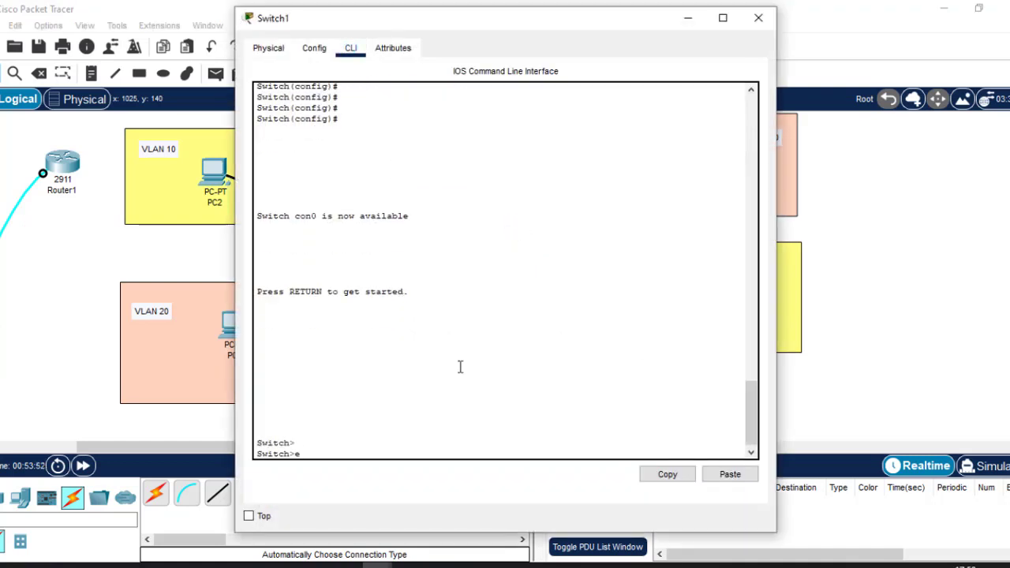
{"action": "type", "text": "n"}
{"action": "key", "text": "Return"}
{"action": "type", "text": "con"}
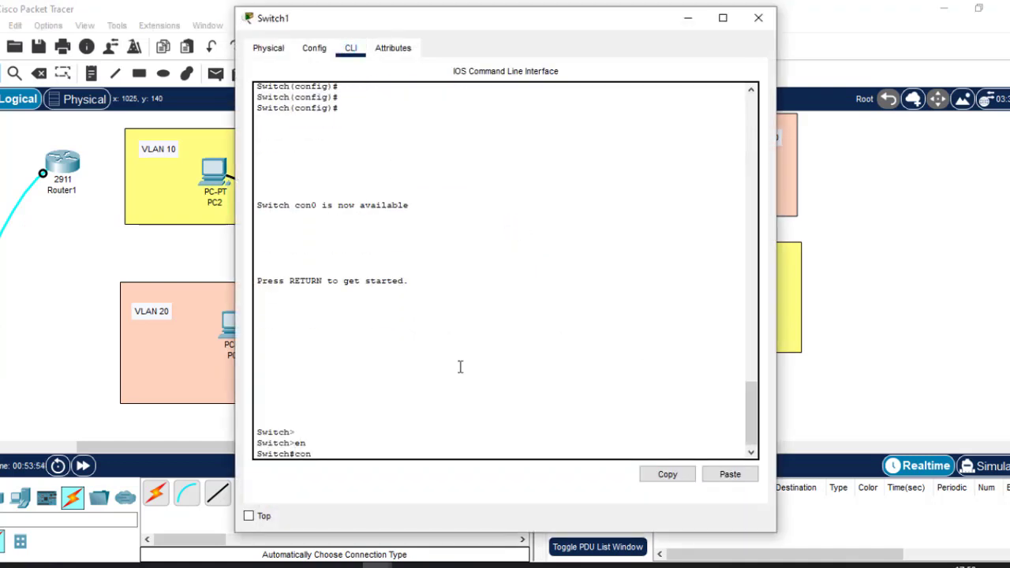
{"action": "type", "text": "f t"}
{"action": "key", "text": "Return"}
{"action": "key", "text": "Return"}
{"action": "key", "text": "Return"}
{"action": "key", "text": "Return"}
{"action": "key", "text": "Return"}
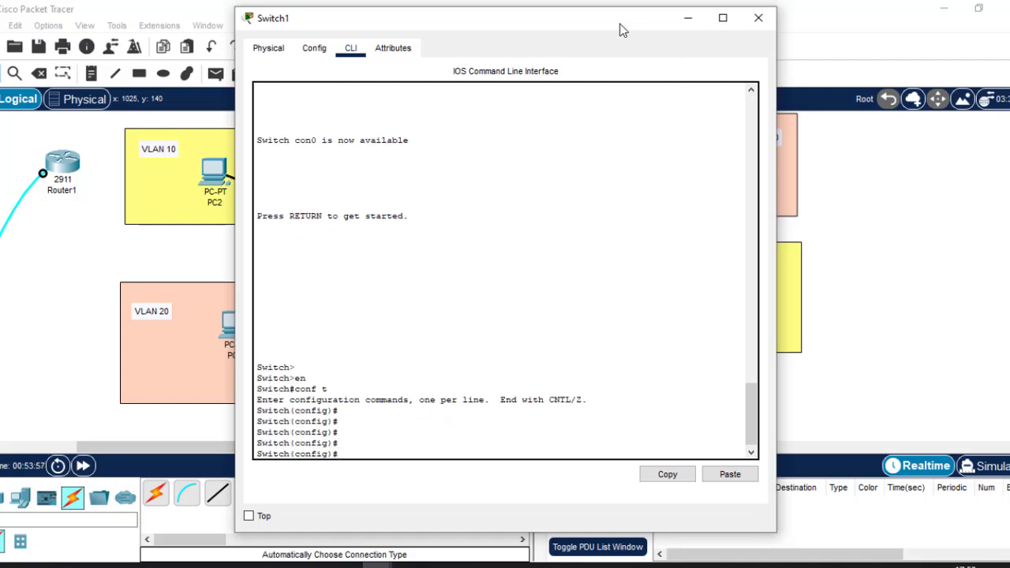
{"action": "left_click_drag", "start_coordinate": [624, 30], "coordinate": [603, 153]}
{"action": "left_click", "coordinate": [879, 168]}
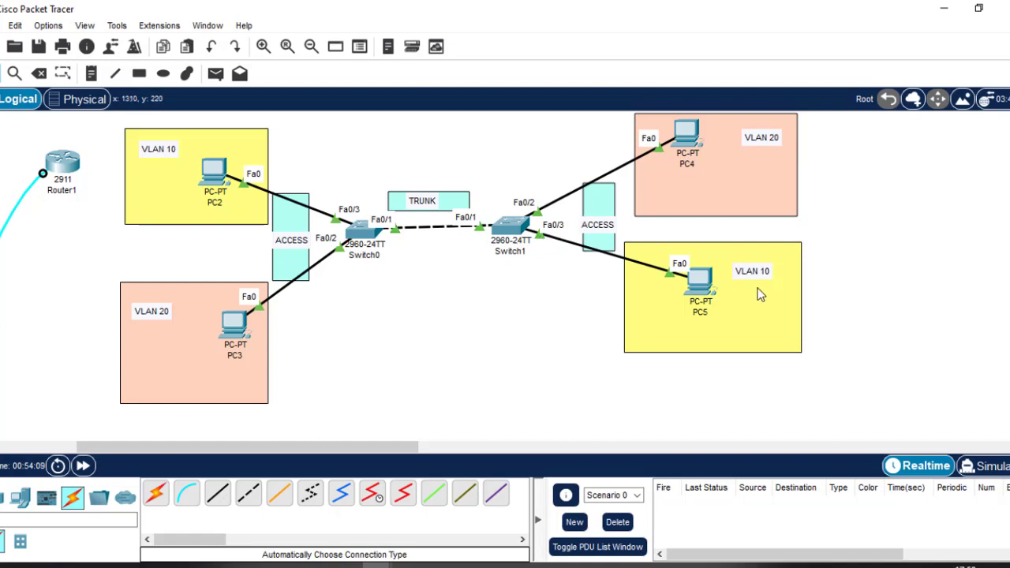
On Switch1, create VLAN 10 named 'Finance' and return to global configuration
{"action": "left_click", "coordinate": [508, 226]}
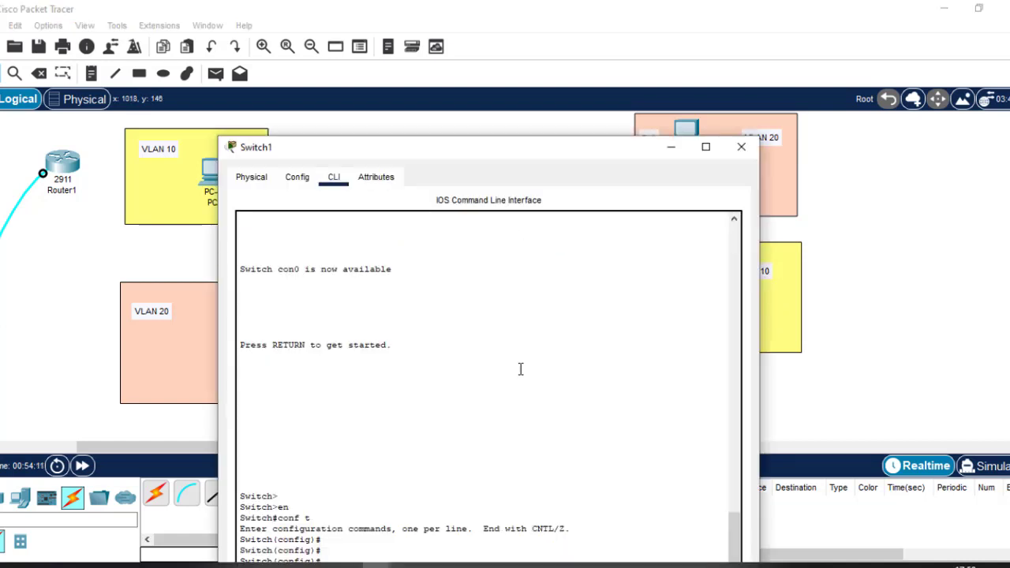
{"action": "left_click_drag", "start_coordinate": [528, 154], "coordinate": [554, 45]}
{"action": "type", "text": "v"}
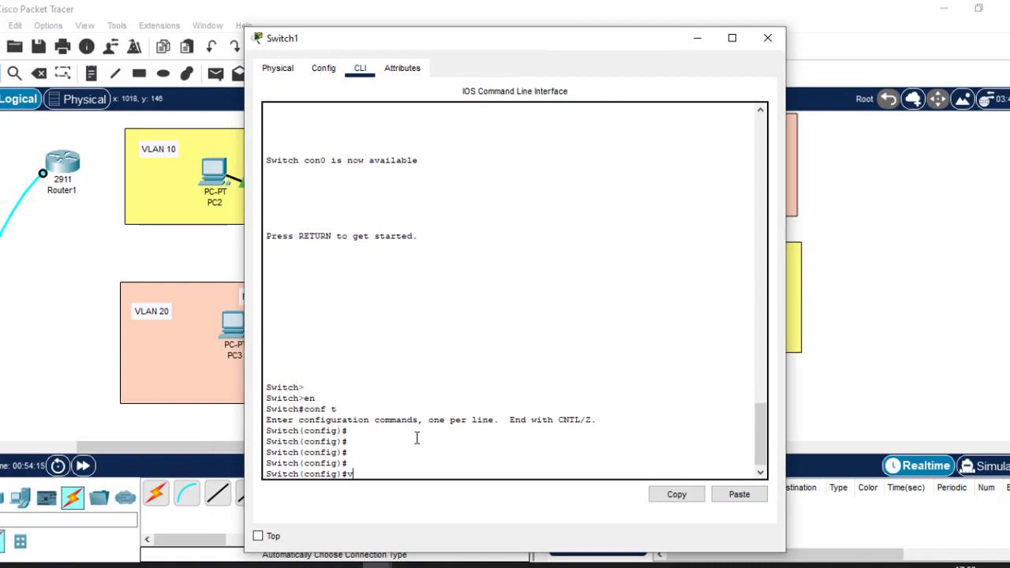
{"action": "type", "text": "lan 10"}
{"action": "key", "text": "Return"}
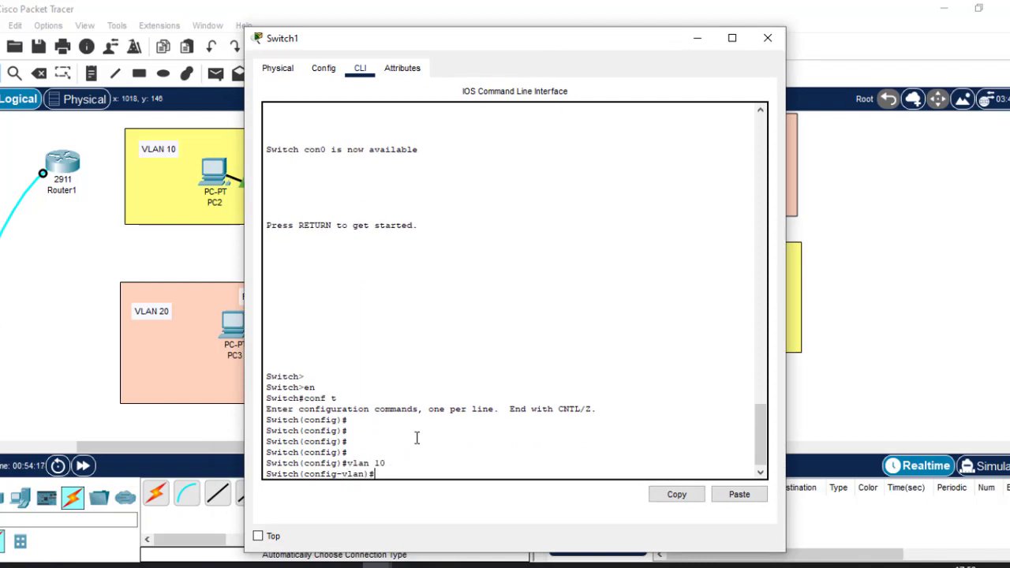
{"action": "type", "text": "name Finance"}
{"action": "key", "text": "Return"}
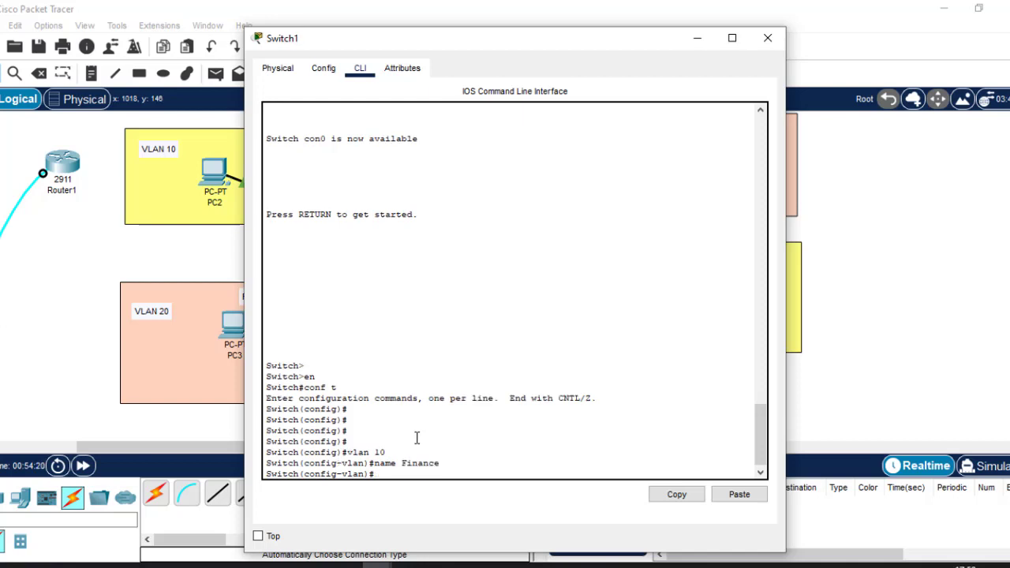
{"action": "type", "text": "ex"}
{"action": "key", "text": "Return"}
{"action": "key", "text": "Return"}
{"action": "key", "text": "Return"}
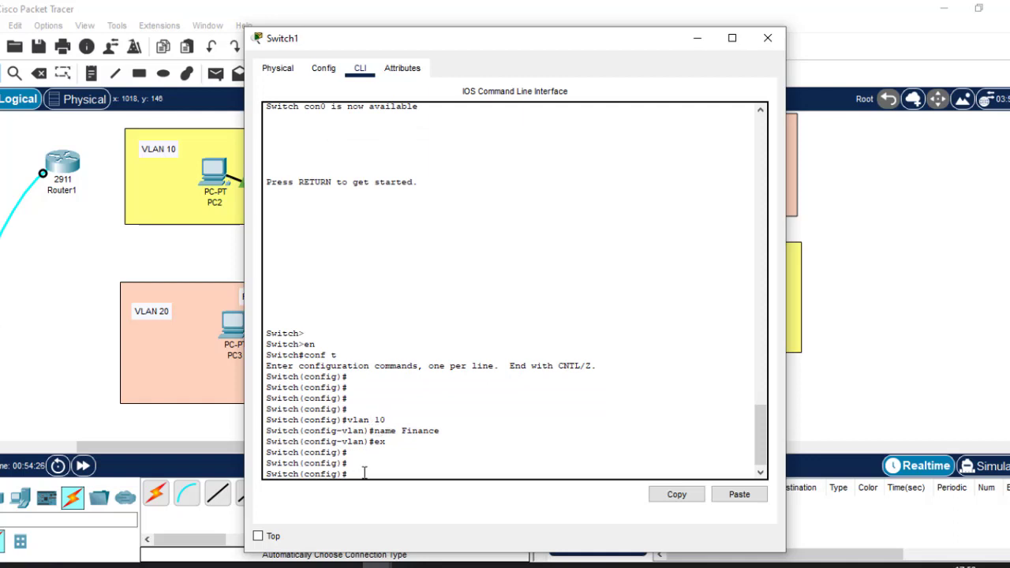
Create VLAN 20 on Switch1, mistakenly giving it the name '20'
{"action": "type", "text": "vlan 20"}
{"action": "key", "text": "Return"}
{"action": "type", "text": "na"}
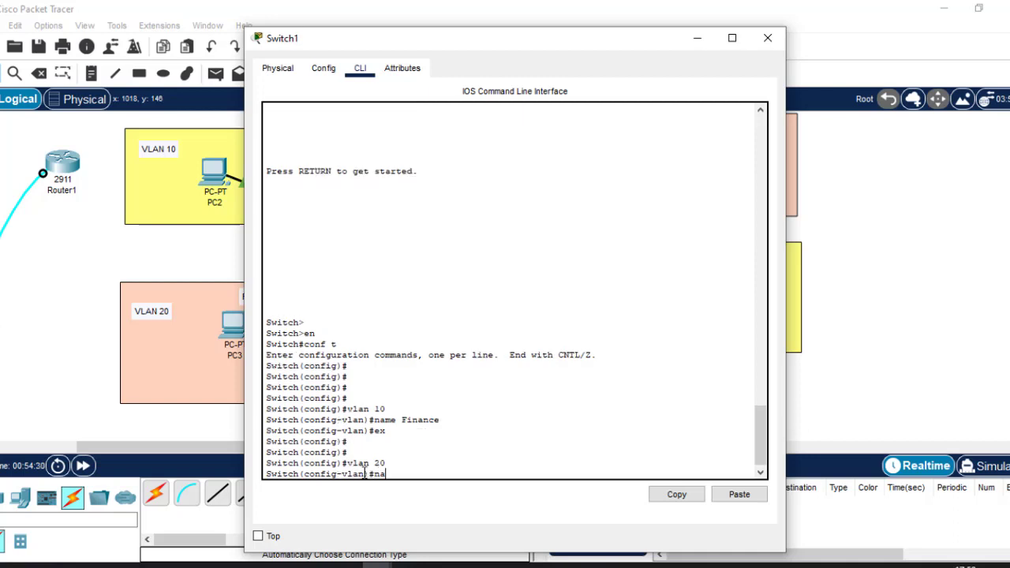
{"action": "type", "text": "me 20"}
{"action": "key", "text": "Return"}
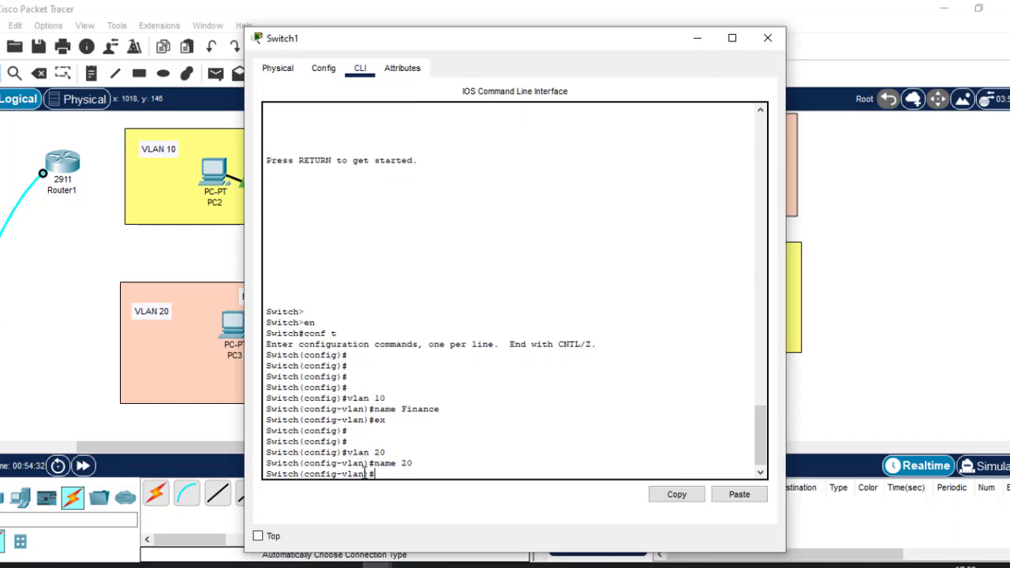
{"action": "type", "text": "exit"}
{"action": "key", "text": "Return"}
{"action": "key", "text": "Return"}
{"action": "key", "text": "Return"}
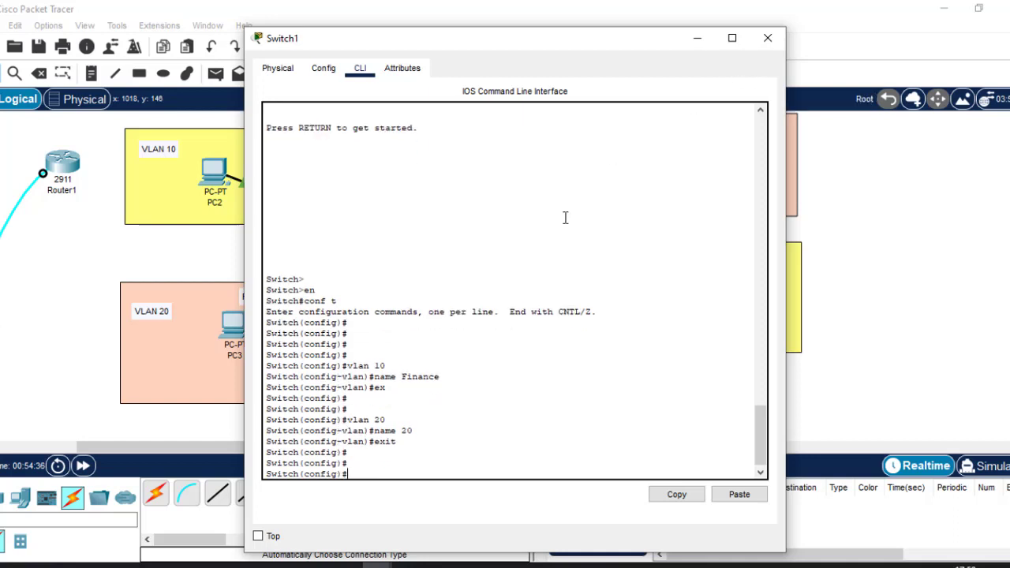
Rename VLAN 20 to 'HR' and exit back to global configuration
{"action": "type", "text": "exit"}
{"action": "key", "text": "Up"}
{"action": "key", "text": "Up"}
{"action": "key", "text": "Up"}
{"action": "key", "text": "Return"}
{"action": "key", "text": "Up"}
{"action": "key", "text": "Up"}
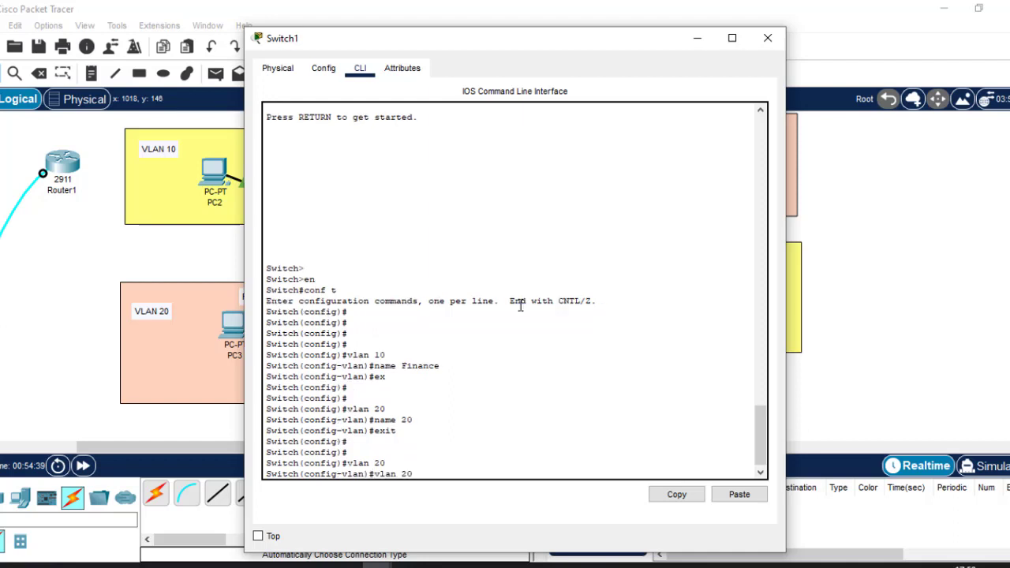
{"action": "key", "text": "BackSpace"}
{"action": "key", "text": "BackSpace"}
{"action": "type", "text": "HR"}
{"action": "key", "text": "Return"}
{"action": "key", "text": "Return"}
{"action": "key", "text": "Return"}
{"action": "type", "text": "ex"}
{"action": "key", "text": "Return"}
{"action": "key", "text": "Return"}
{"action": "key", "text": "Return"}
{"action": "key", "text": "Return"}
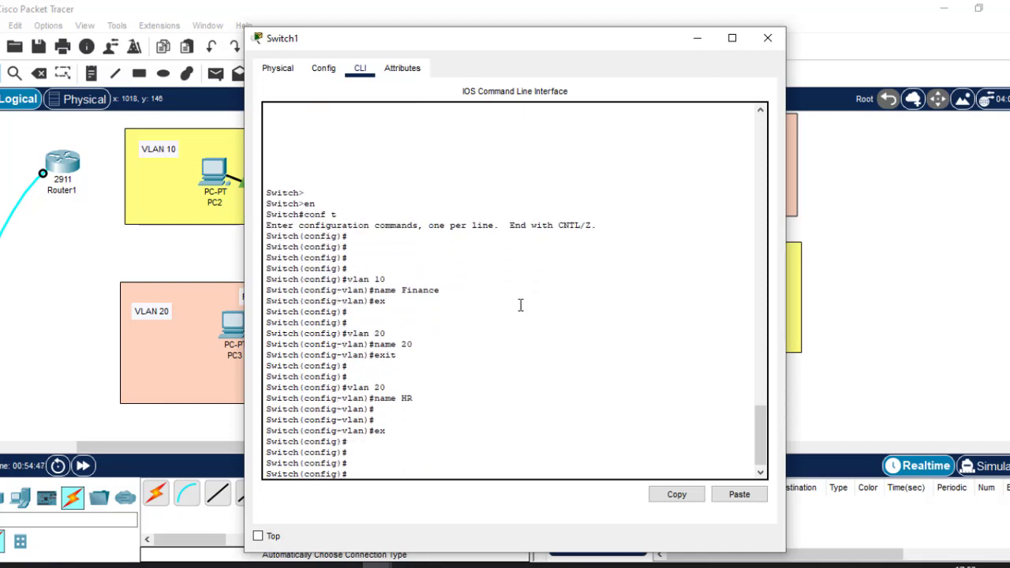
On Switch1, enter interface Fa0/3 and set it to switchport mode access
{"action": "left_click", "coordinate": [694, 39]}
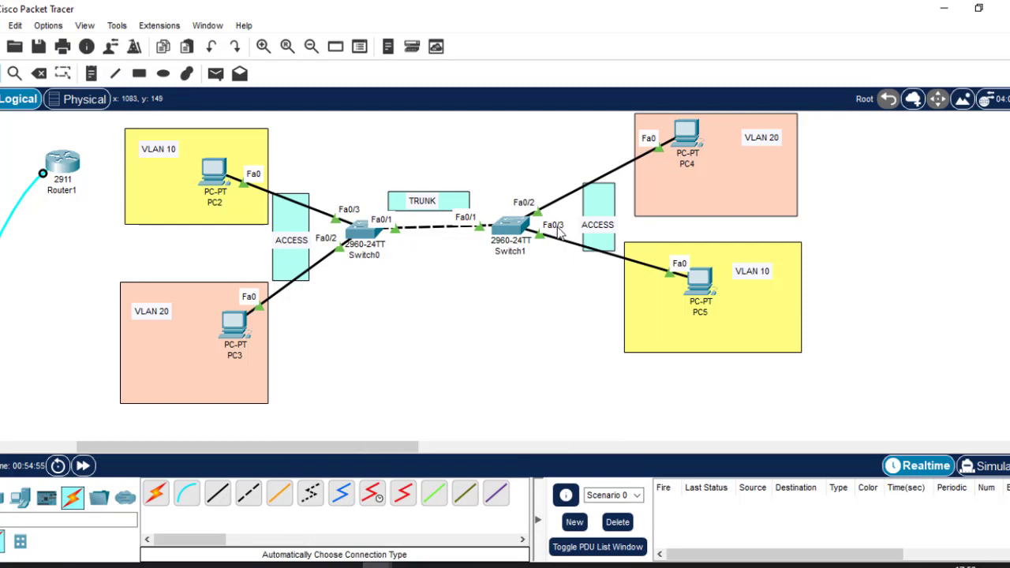
{"action": "left_click", "coordinate": [509, 225]}
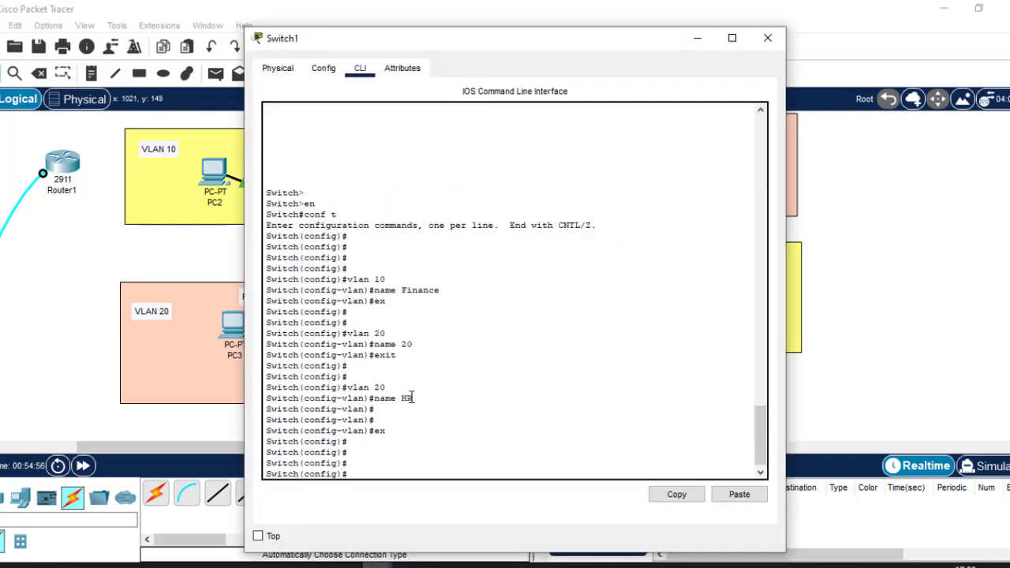
{"action": "type", "text": "int fa0/3"}
{"action": "key", "text": "Return"}
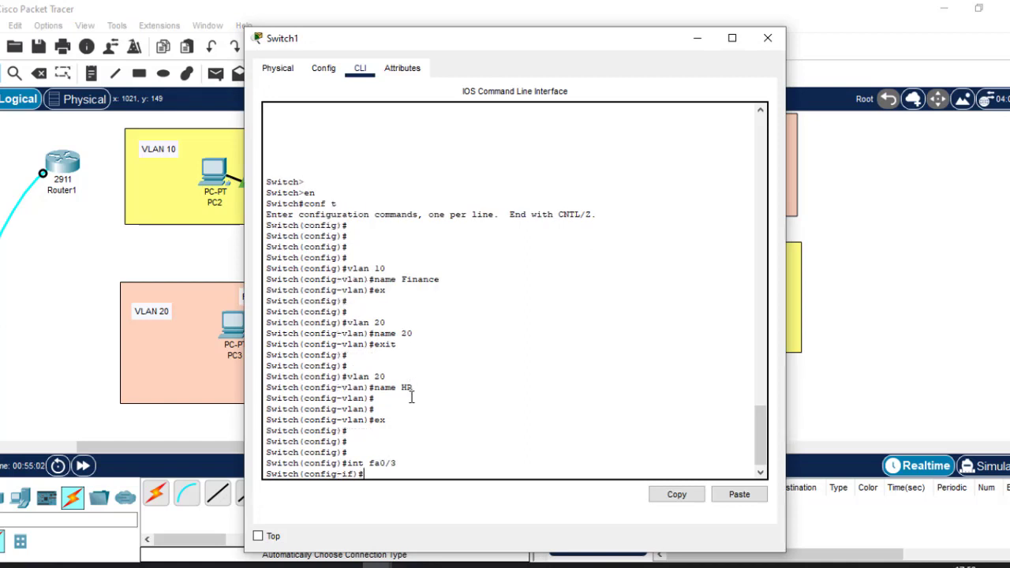
{"action": "type", "text": "swit"}
{"action": "key", "text": "Tab"}
{"action": "type", "text": "m"}
{"action": "key", "text": "Tab"}
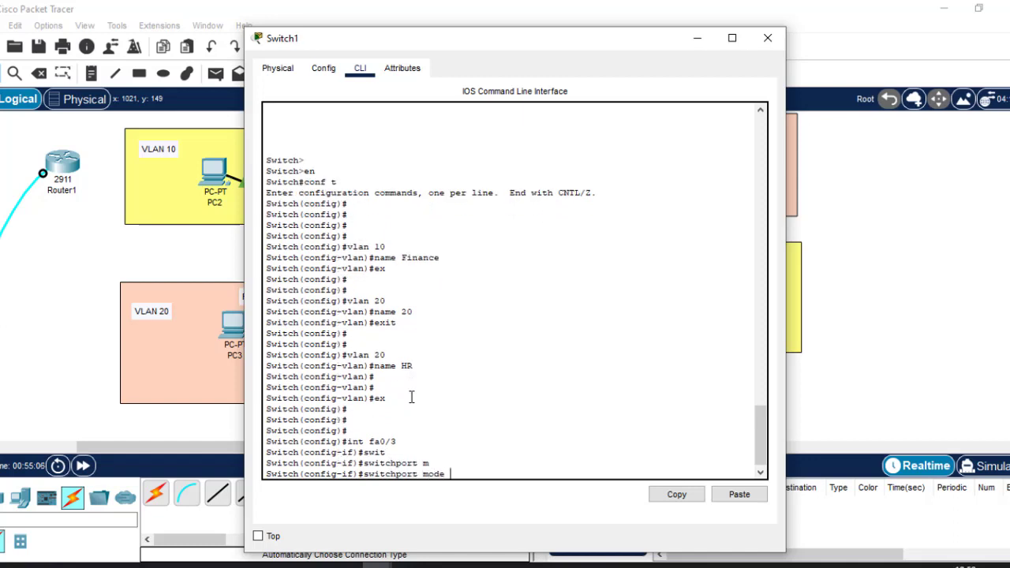
{"action": "type", "text": "a"}
{"action": "key", "text": "Tab"}
{"action": "key", "text": "Return"}
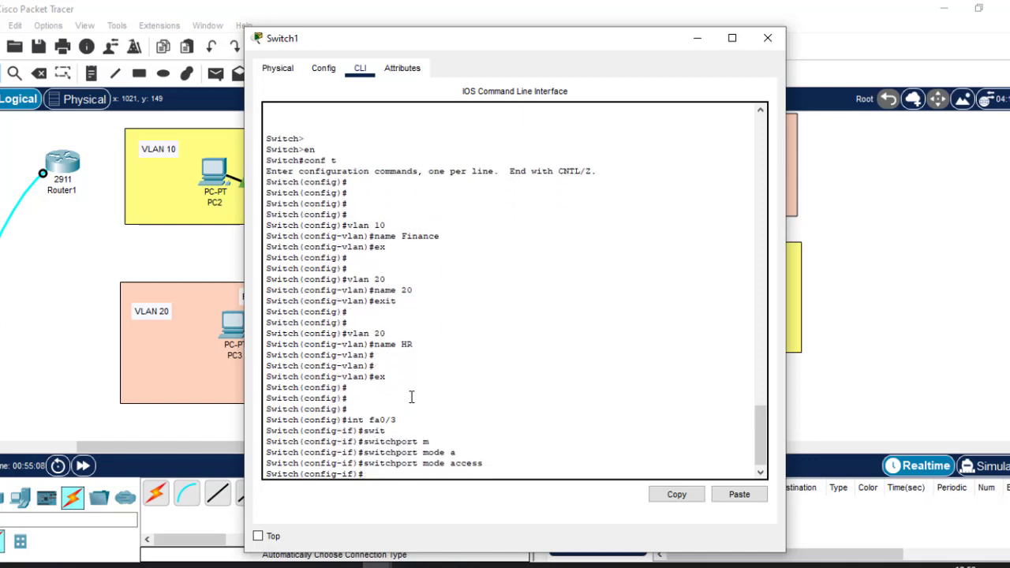
Assign Fa0/3 to VLAN 10 with switchport access vlan 10, then exit the interface
{"action": "type", "text": "swit"}
{"action": "key", "text": "Tab"}
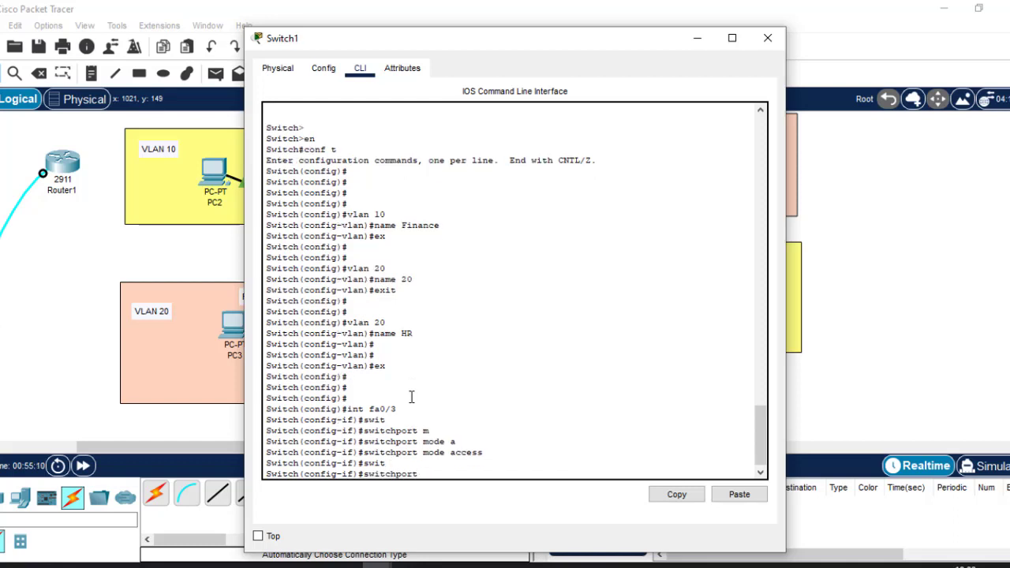
{"action": "type", "text": "a"}
{"action": "key", "text": "Tab"}
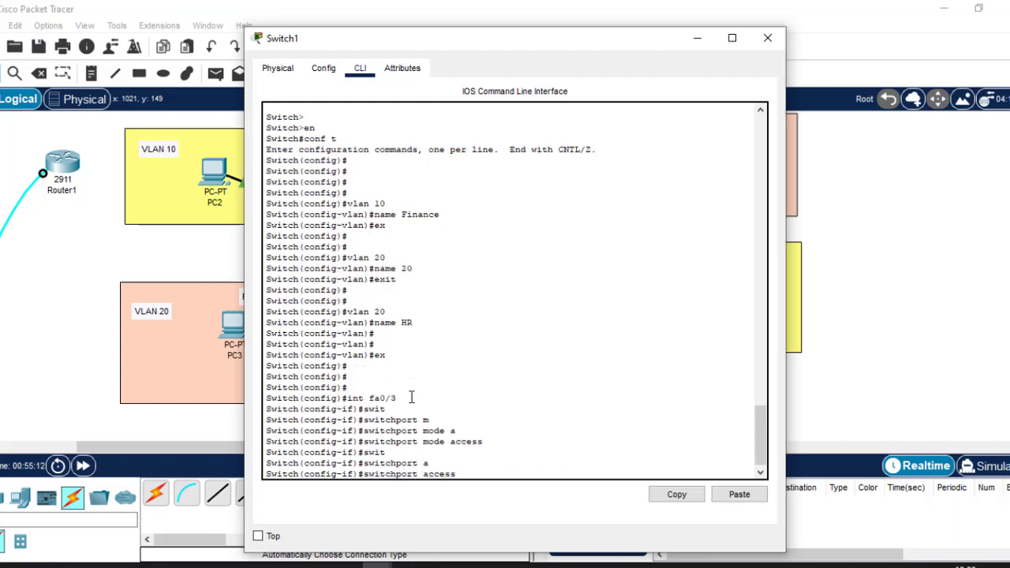
{"action": "type", "text": "v"}
{"action": "key", "text": "Tab"}
{"action": "type", "text": "1"}
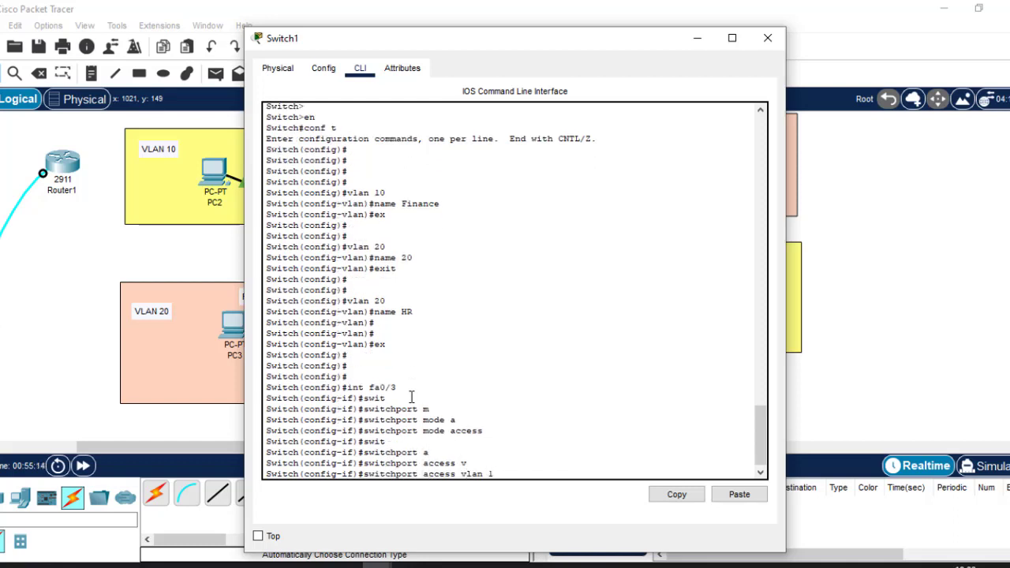
{"action": "type", "text": "0"}
{"action": "key", "text": "Return"}
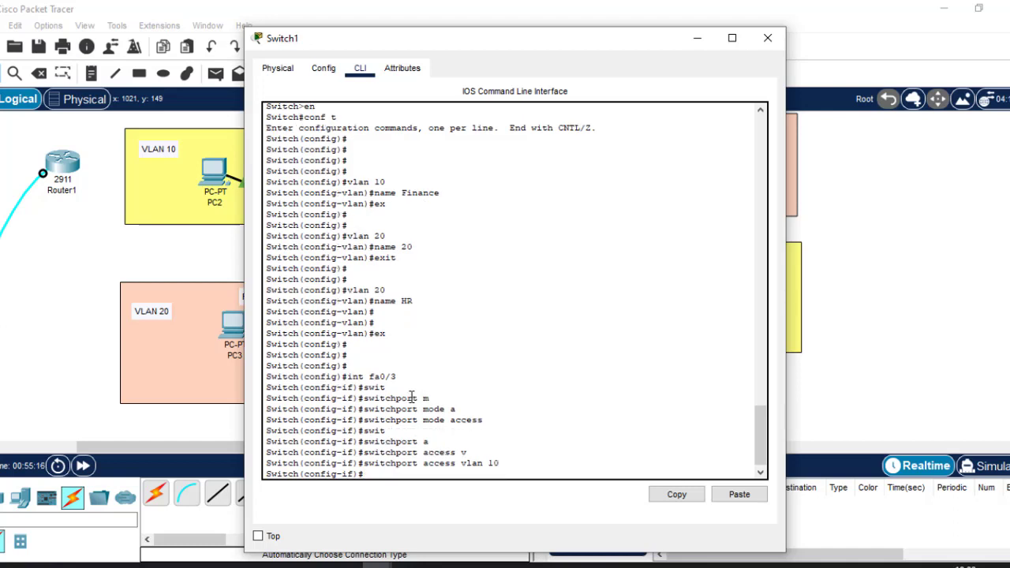
{"action": "type", "text": "exi"}
{"action": "key", "text": "Return"}
{"action": "key", "text": "Return"}
{"action": "key", "text": "Return"}
{"action": "key", "text": "Return"}
{"action": "key", "text": "Return"}
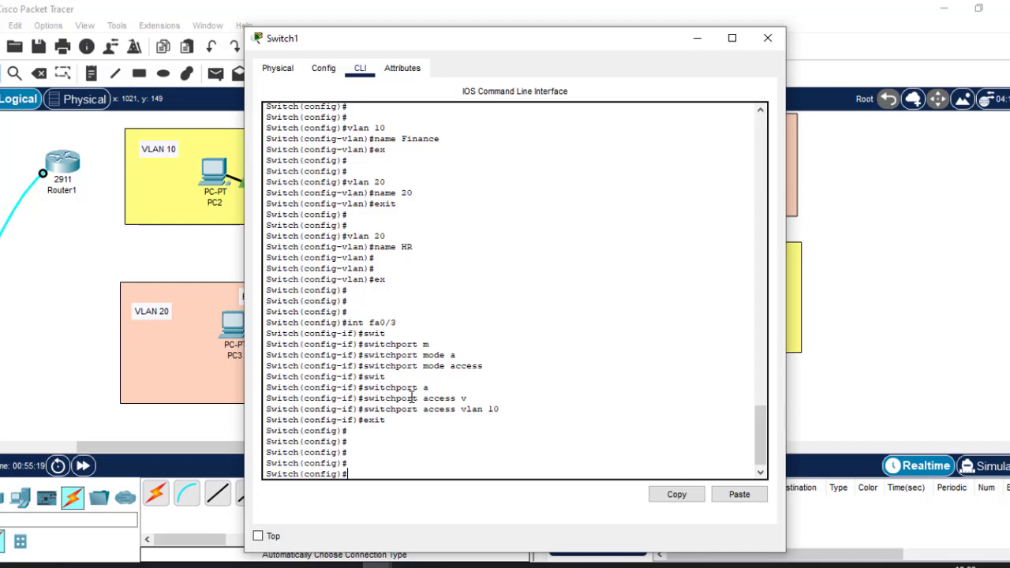
Back in Switch1's CLI, enter interface Fa0/2 and set switchport mode access
{"action": "left_click", "coordinate": [958, 236]}
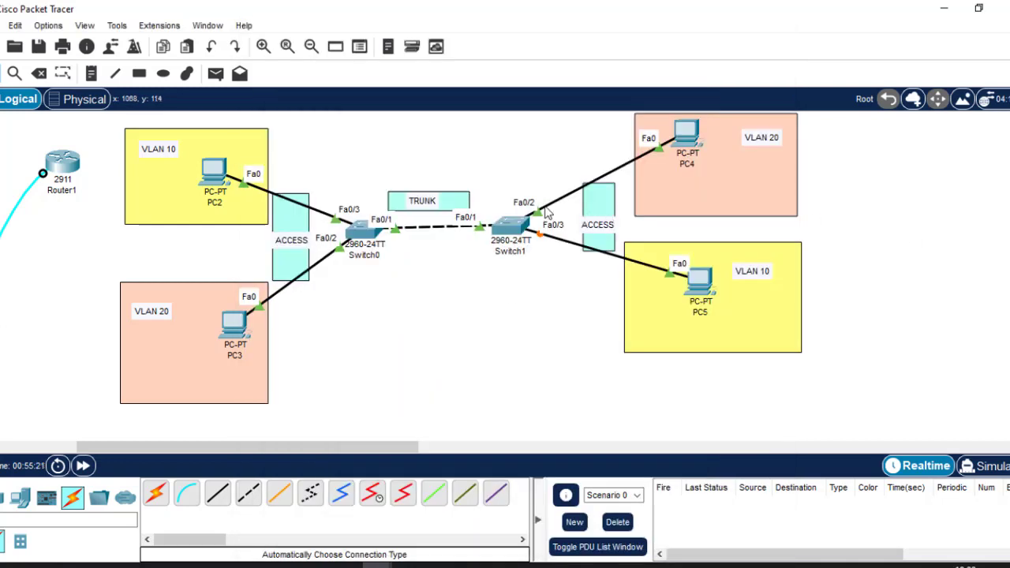
{"action": "left_click", "coordinate": [517, 226]}
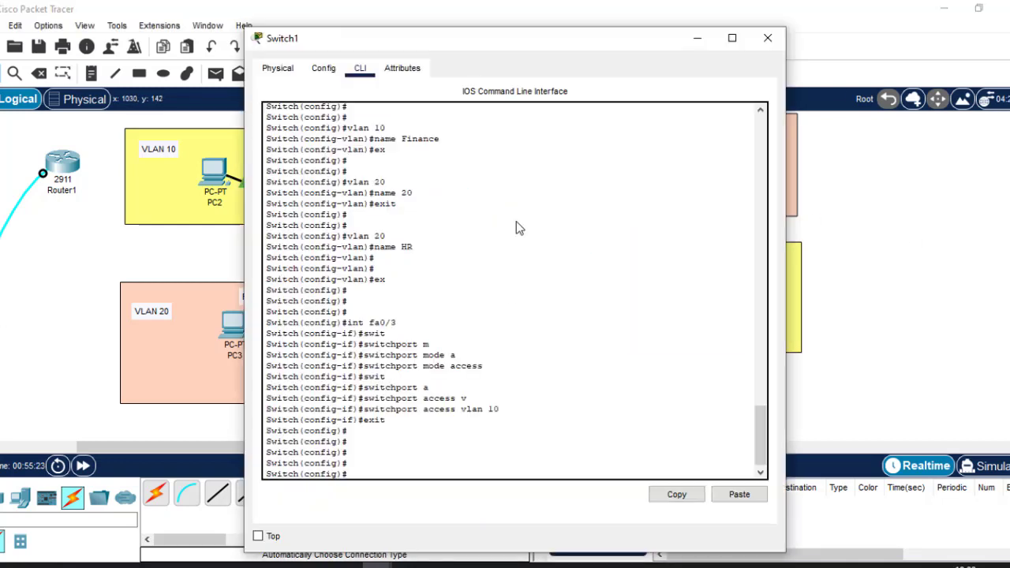
{"action": "type", "text": "int"}
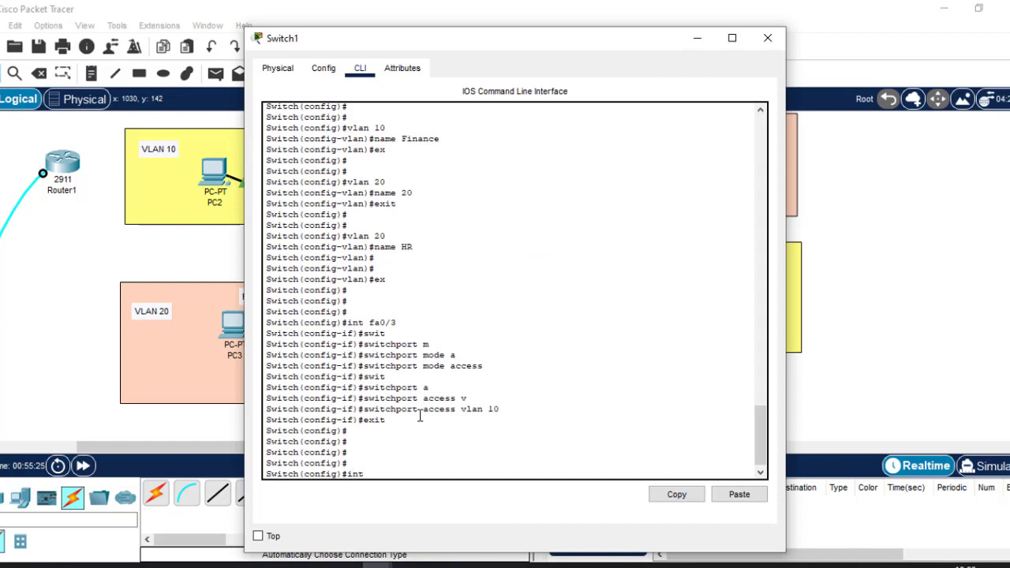
{"action": "type", "text": " fa0/2"}
{"action": "key", "text": "Return"}
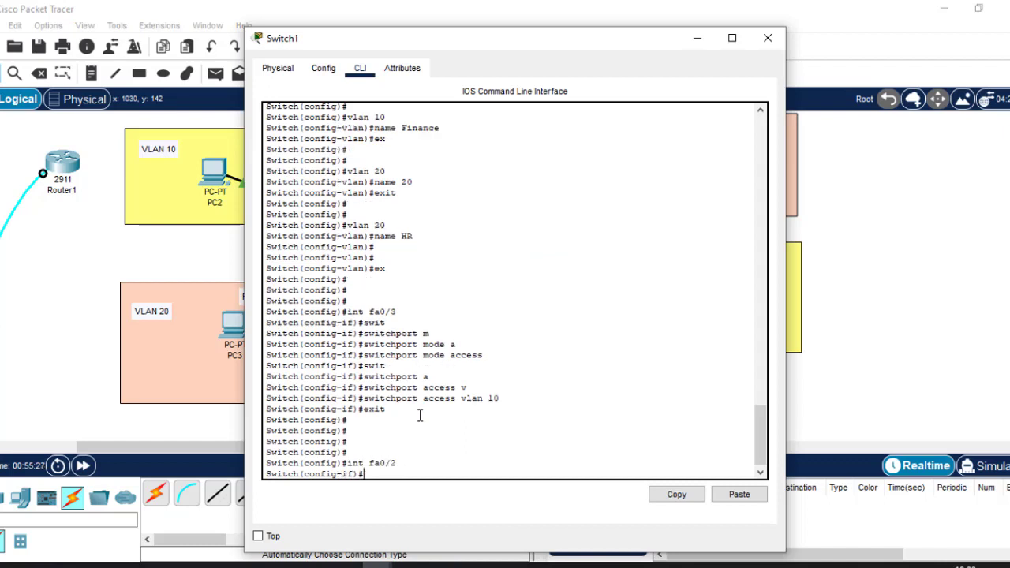
{"action": "type", "text": "swit"}
{"action": "key", "text": "Tab"}
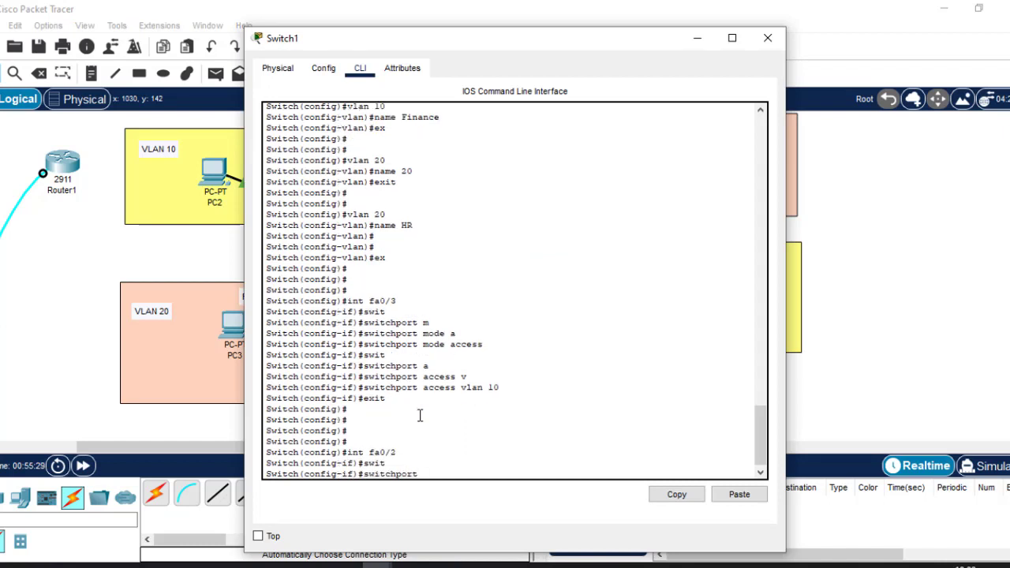
{"action": "type", "text": "m"}
{"action": "key", "text": "Tab"}
{"action": "type", "text": "a"}
{"action": "key", "text": "Tab"}
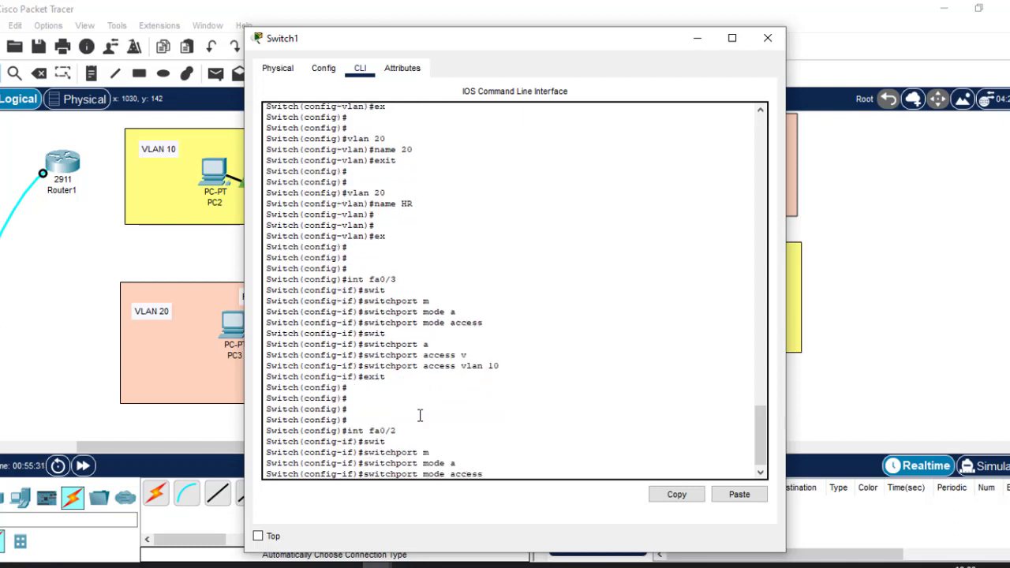
{"action": "key", "text": "Return"}
Assign Fa0/2 to VLAN 20, exit, and highlight the switchport access vlan command
{"action": "type", "text": "swi"}
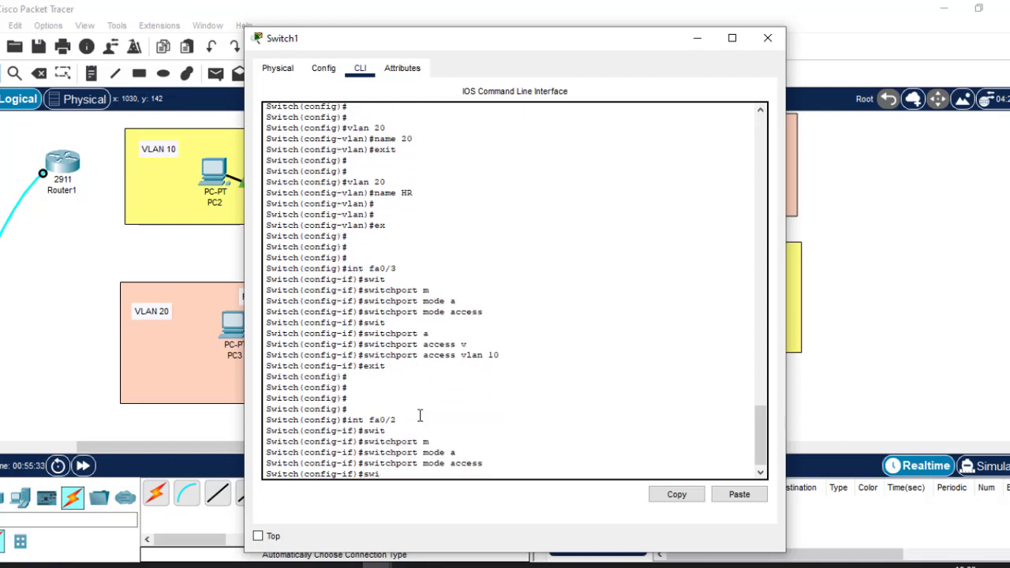
{"action": "key", "text": "Tab"}
{"action": "type", "text": "a"}
{"action": "key", "text": "Tab"}
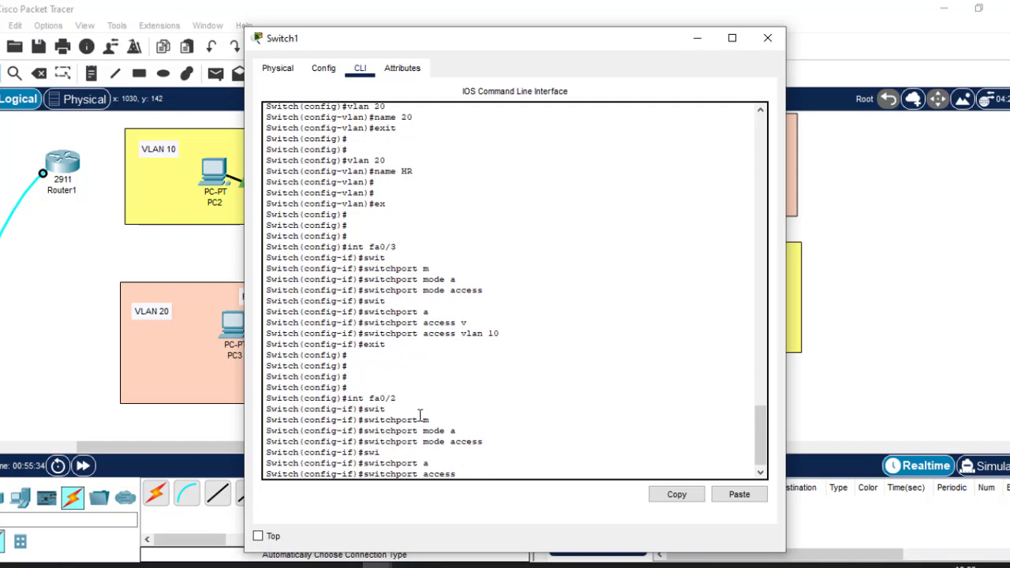
{"action": "type", "text": "v"}
{"action": "key", "text": "Tab"}
{"action": "type", "text": "20"}
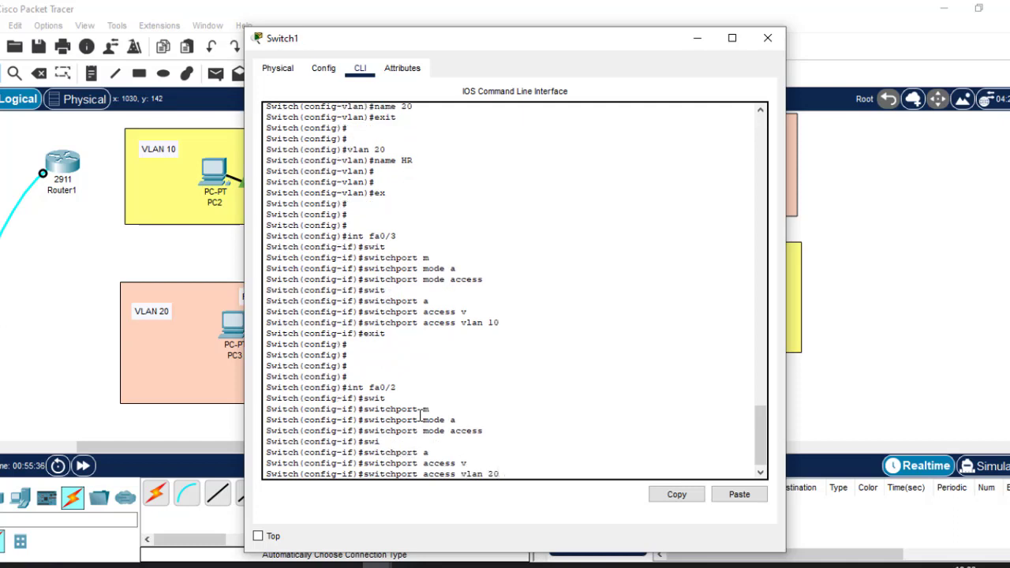
{"action": "key", "text": "Return"}
{"action": "type", "text": "ex"}
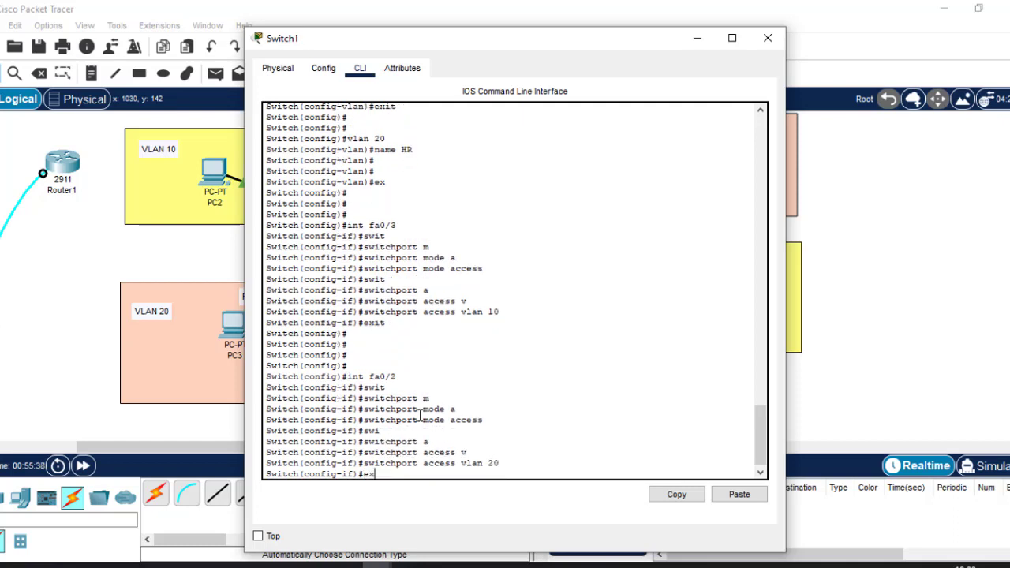
{"action": "key", "text": "Return"}
{"action": "key", "text": "Return"}
{"action": "key", "text": "Return"}
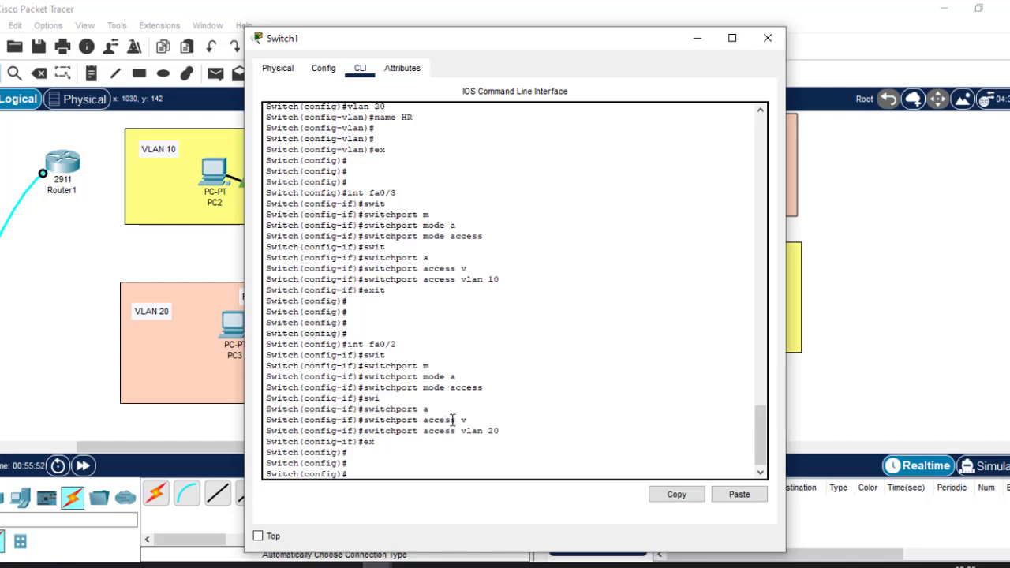
{"action": "left_click_drag", "start_coordinate": [432, 410], "coordinate": [370, 410]}
{"action": "mouse_move", "coordinate": [468, 420]}
{"action": "left_mouse_down"}
{"action": "mouse_move", "coordinate": [458, 419]}
{"action": "mouse_move", "coordinate": [463, 431]}
{"action": "left_mouse_up"}
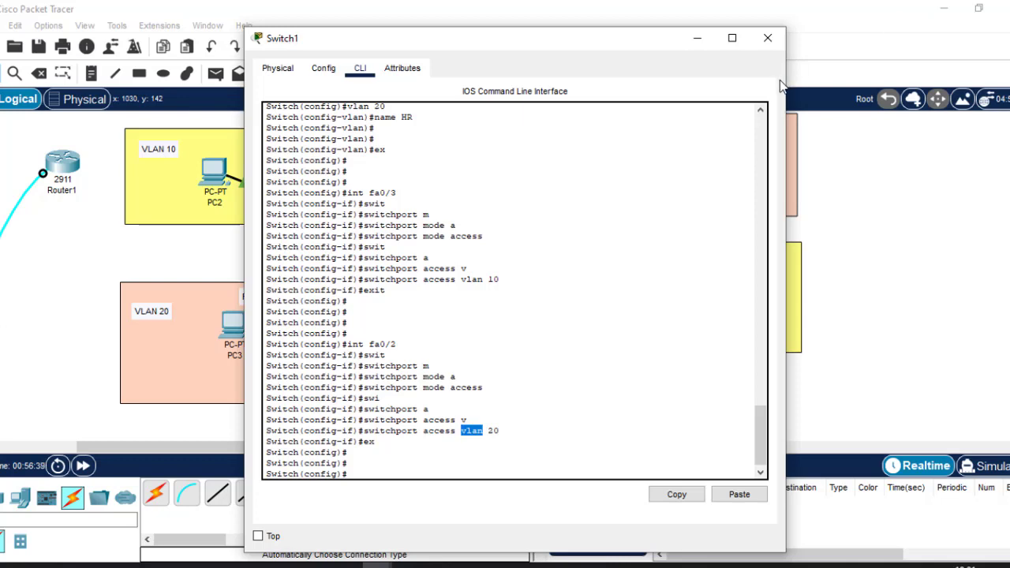
Close Switch1's CLI window to return to the two-switch VLAN topology
{"action": "left_click", "coordinate": [768, 41]}
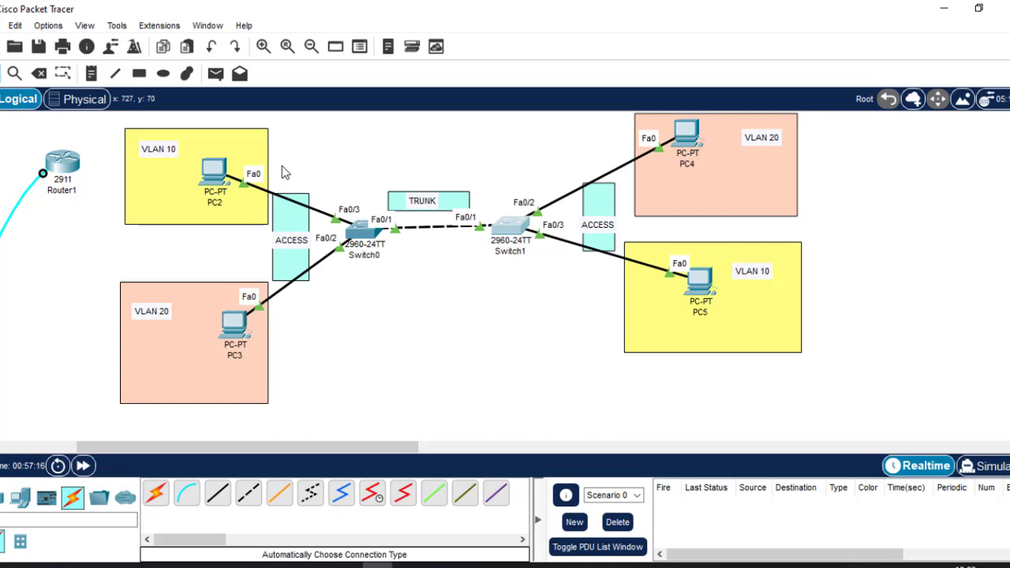
{"action": "left_click", "coordinate": [215, 167]}
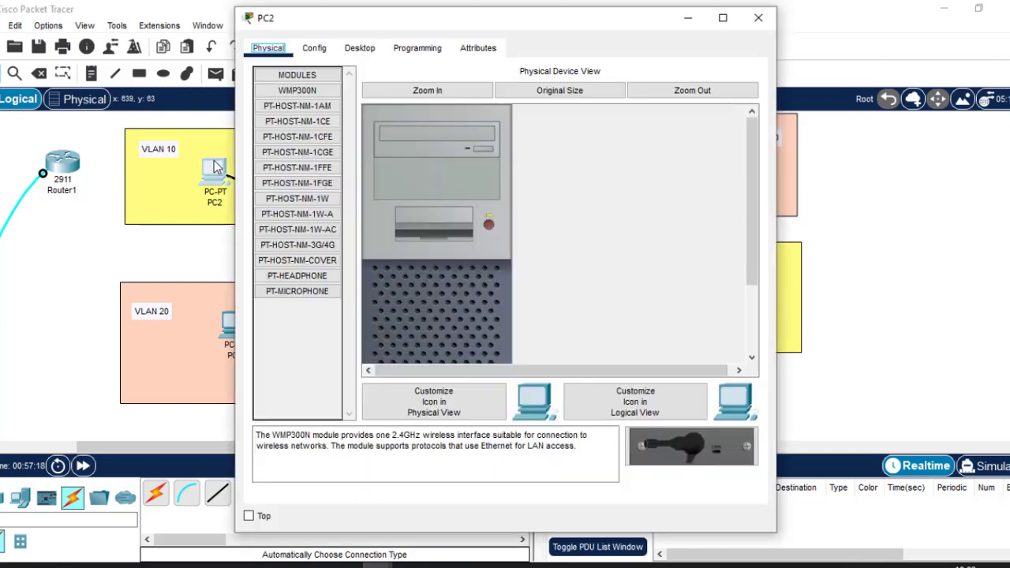
{"action": "left_click", "coordinate": [361, 49]}
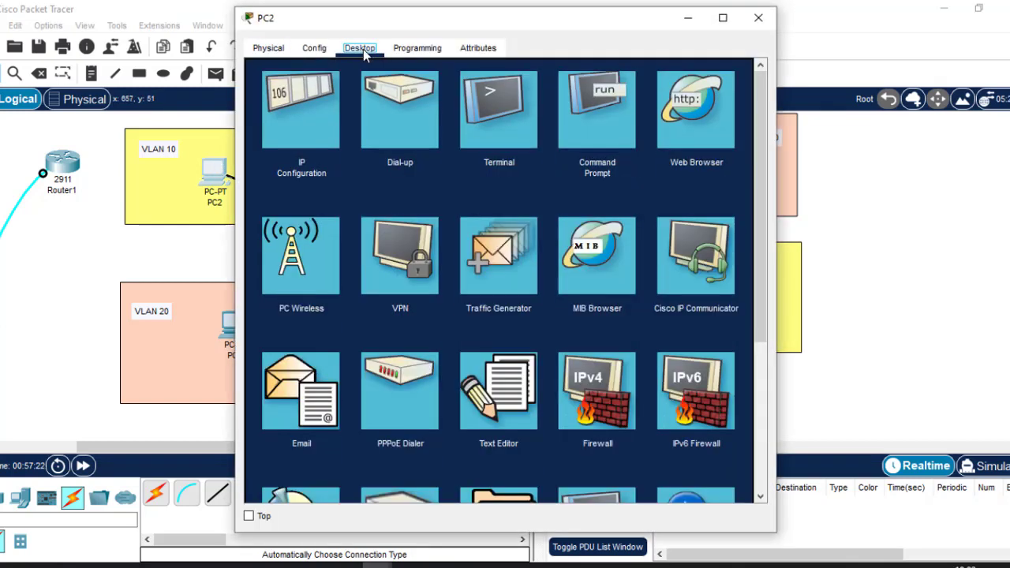
{"action": "left_click", "coordinate": [289, 103]}
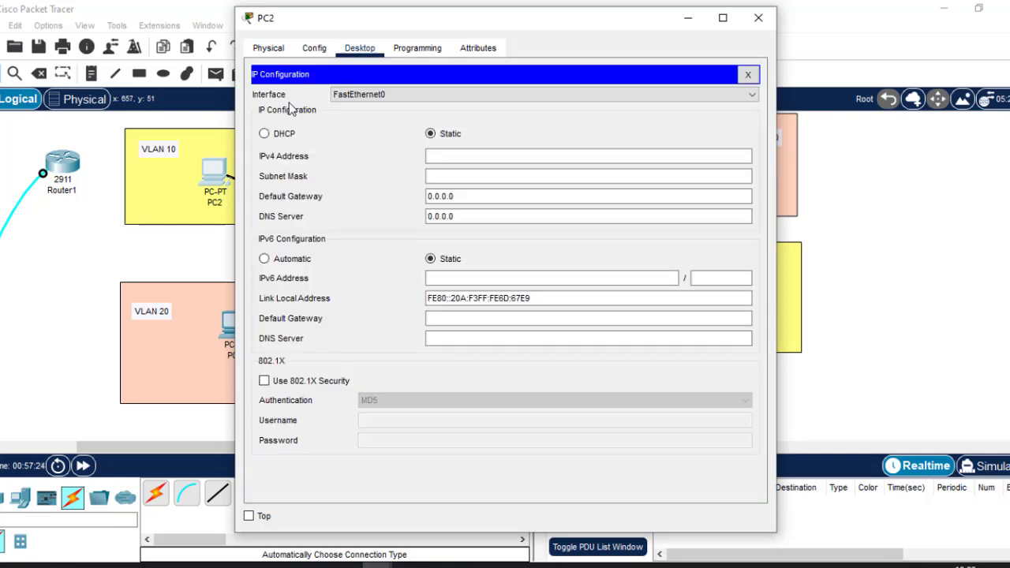
{"action": "left_click", "coordinate": [446, 154]}
{"action": "left_click", "coordinate": [430, 133]}
{"action": "left_click", "coordinate": [449, 156]}
{"action": "type", "text": "19"}
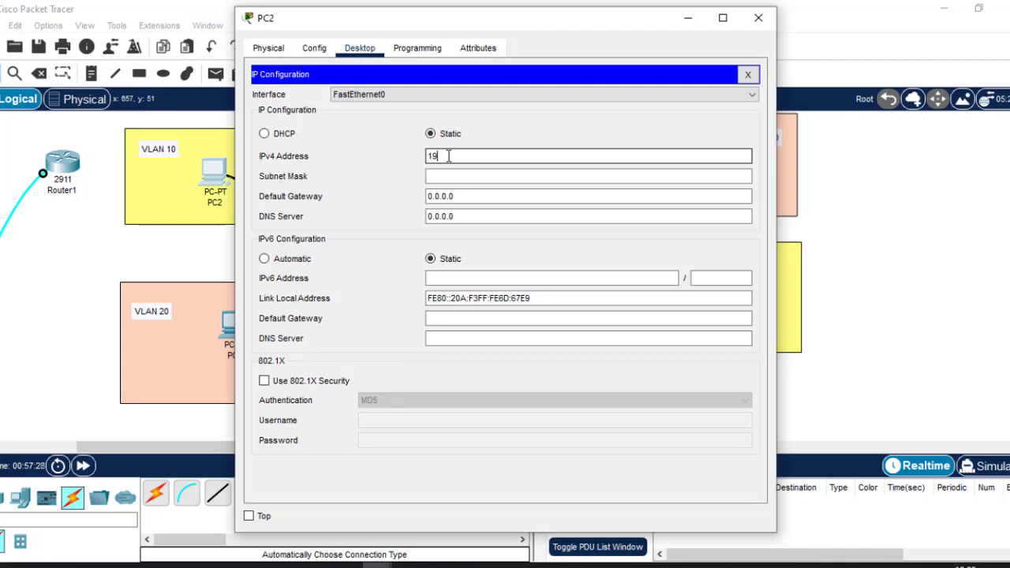
{"action": "type", "text": "2.168.1.10"}
{"action": "left_click", "coordinate": [471, 174]}
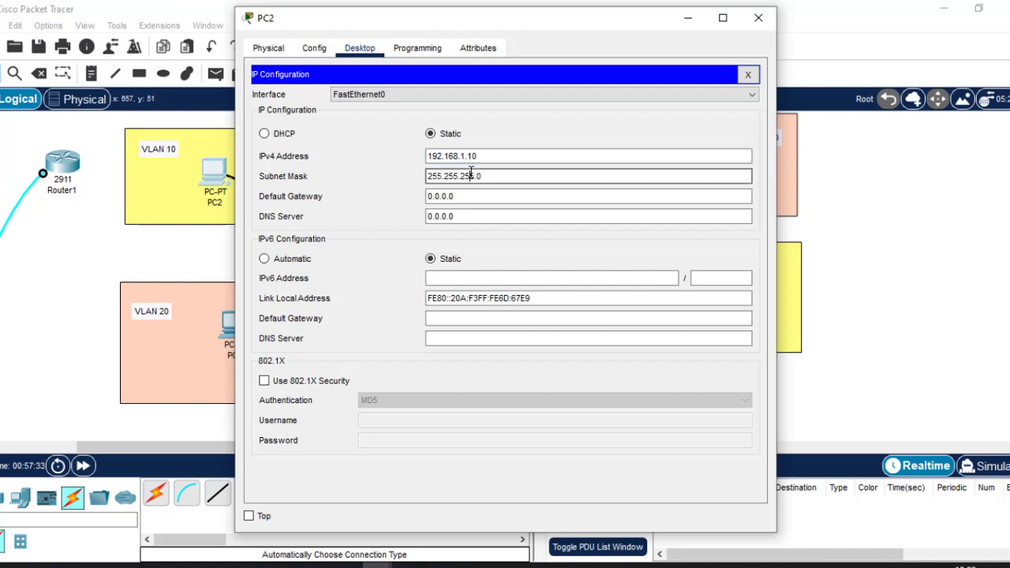
{"action": "left_click", "coordinate": [487, 156]}
{"action": "left_click_drag", "start_coordinate": [488, 156], "coordinate": [387, 148]}
{"action": "key", "text": "ctrl+c"}
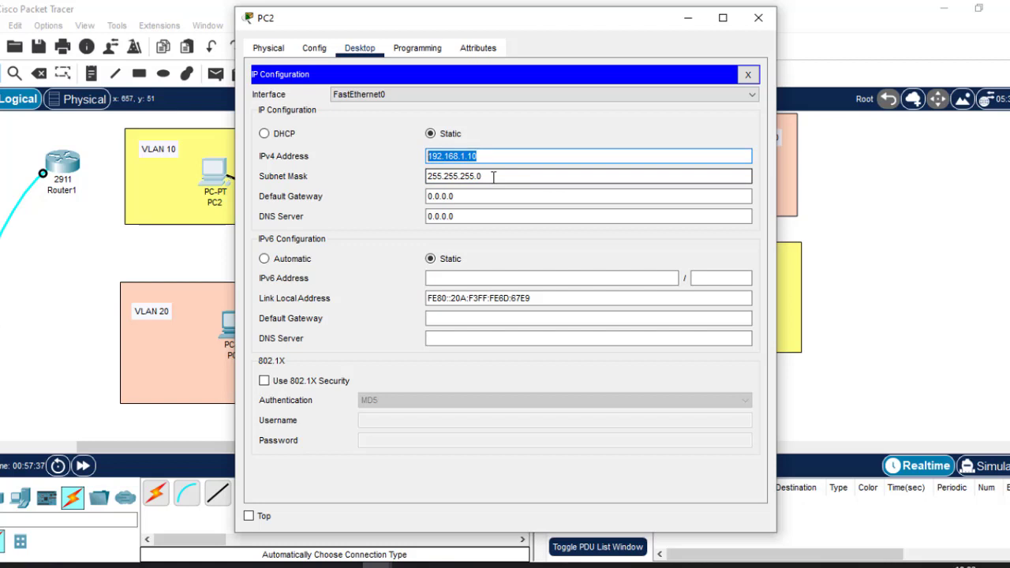
{"action": "key", "text": "BackSpace"}
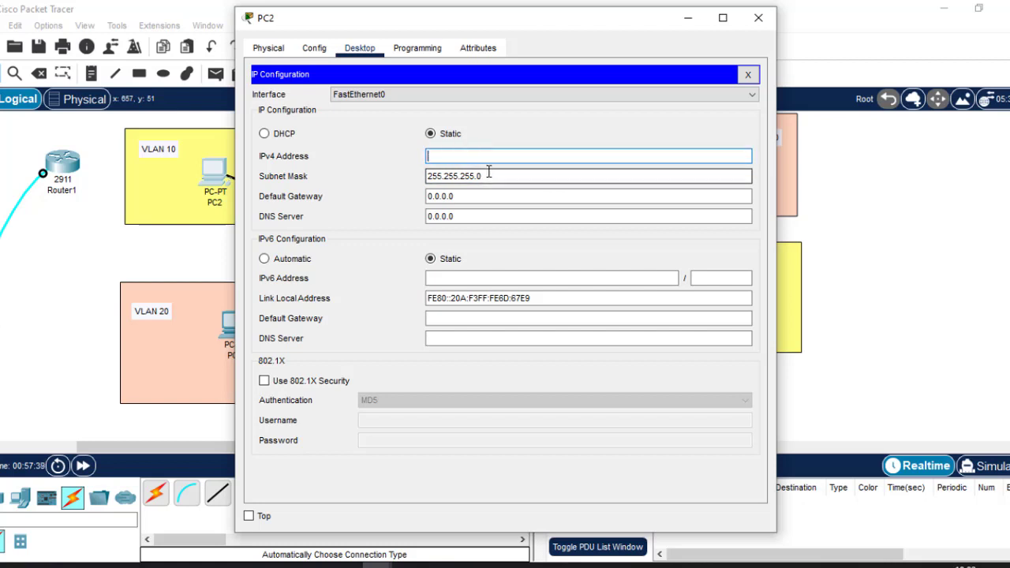
{"action": "left_click_drag", "start_coordinate": [485, 176], "coordinate": [260, 185]}
{"action": "key", "text": "BackSpace"}
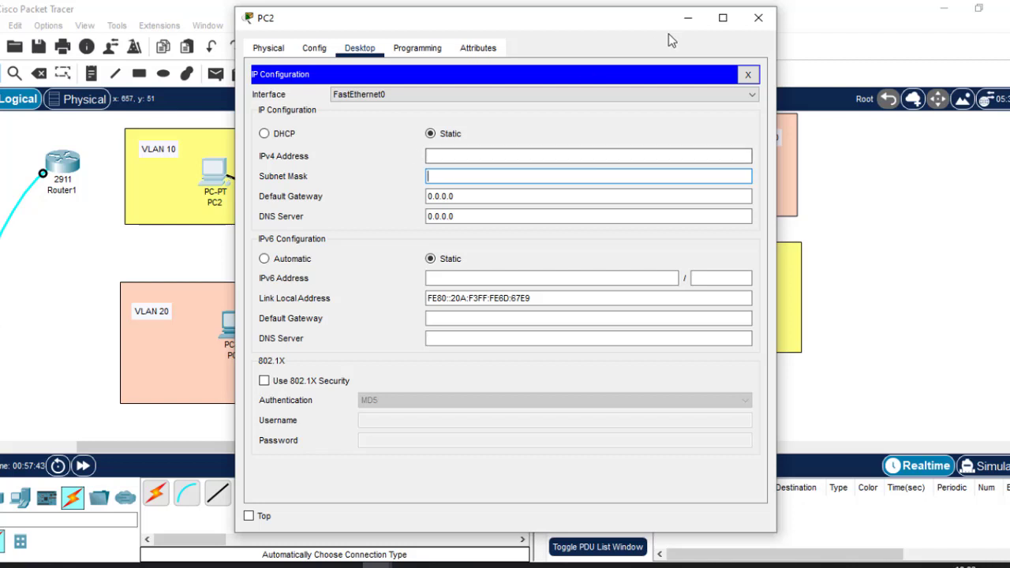
{"action": "left_click", "coordinate": [762, 20]}
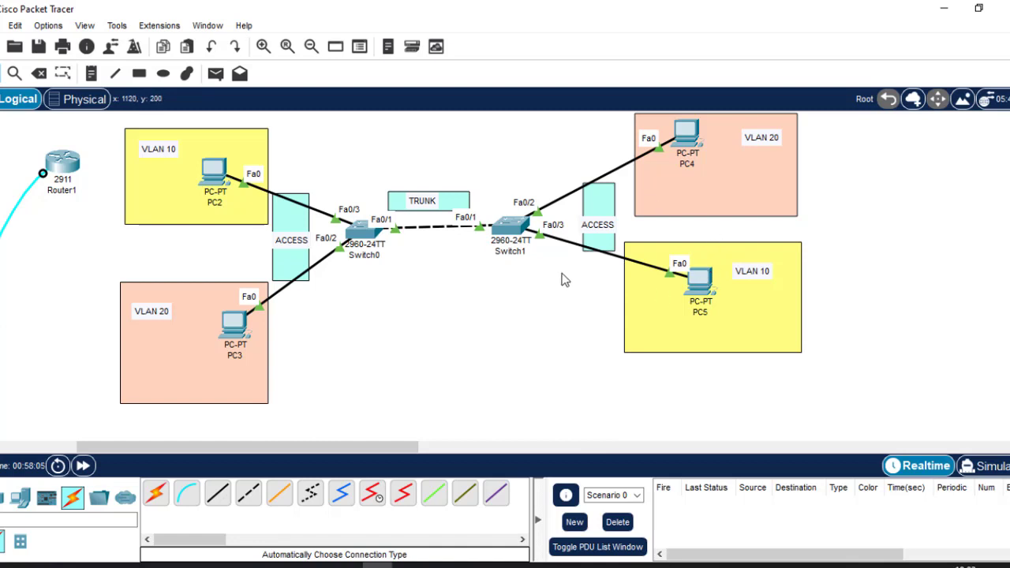
Give PC2 static IPv4 192.168.1.10 with subnet mask 255.255.255.0
{"action": "left_click", "coordinate": [216, 177]}
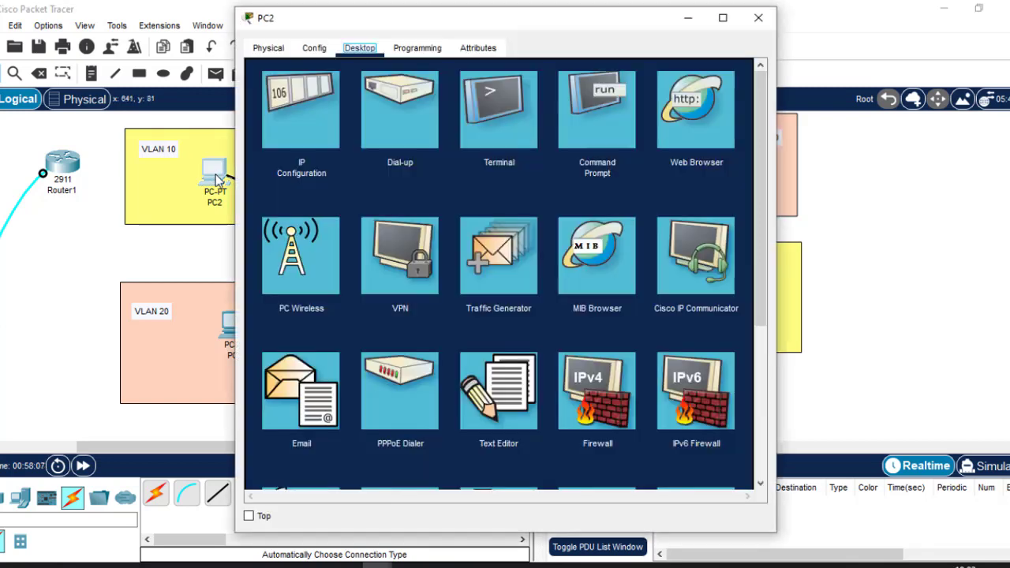
{"action": "left_click", "coordinate": [298, 105]}
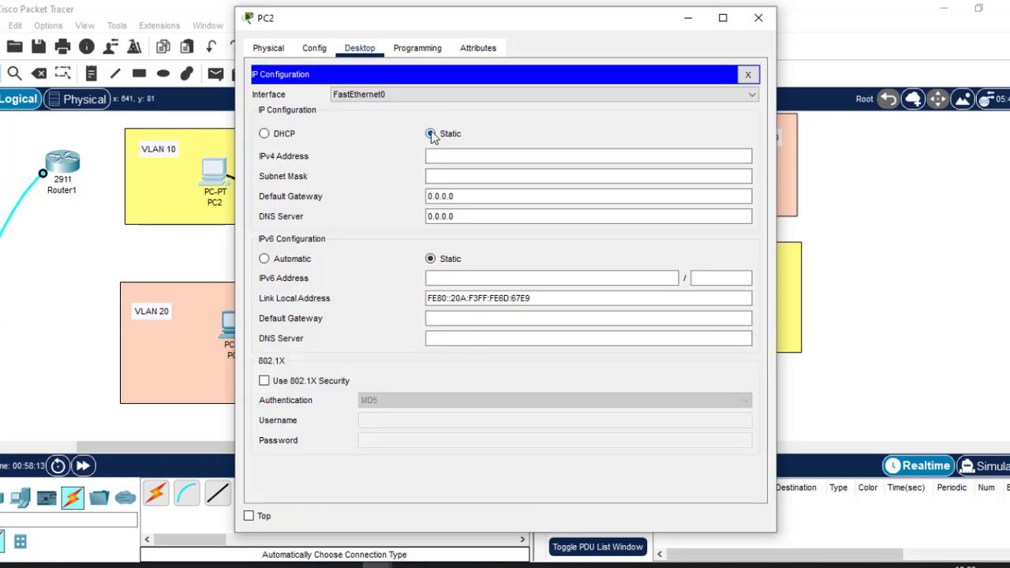
{"action": "left_click", "coordinate": [438, 155]}
{"action": "key", "text": "ctrl+v"}
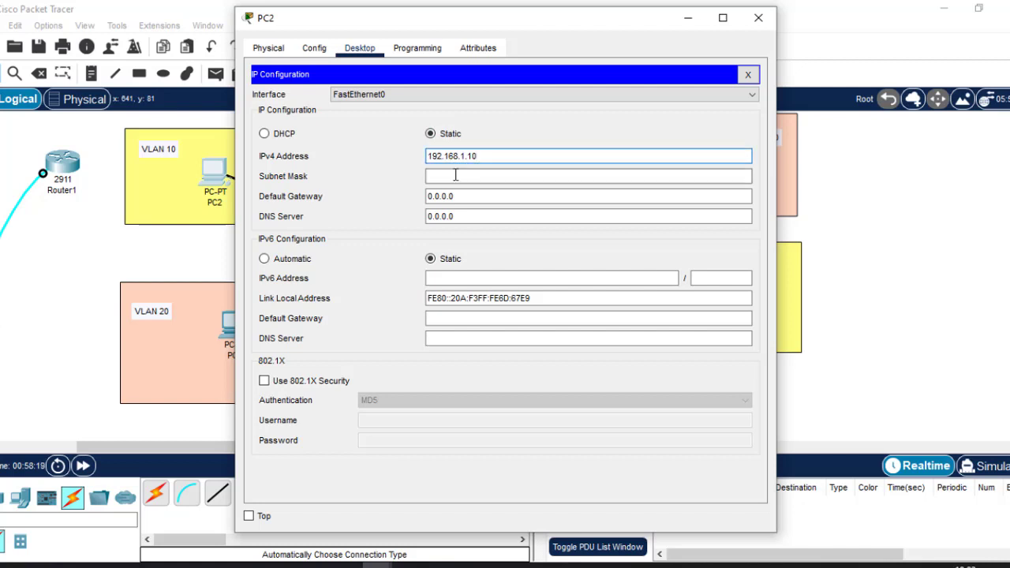
{"action": "left_click", "coordinate": [455, 175]}
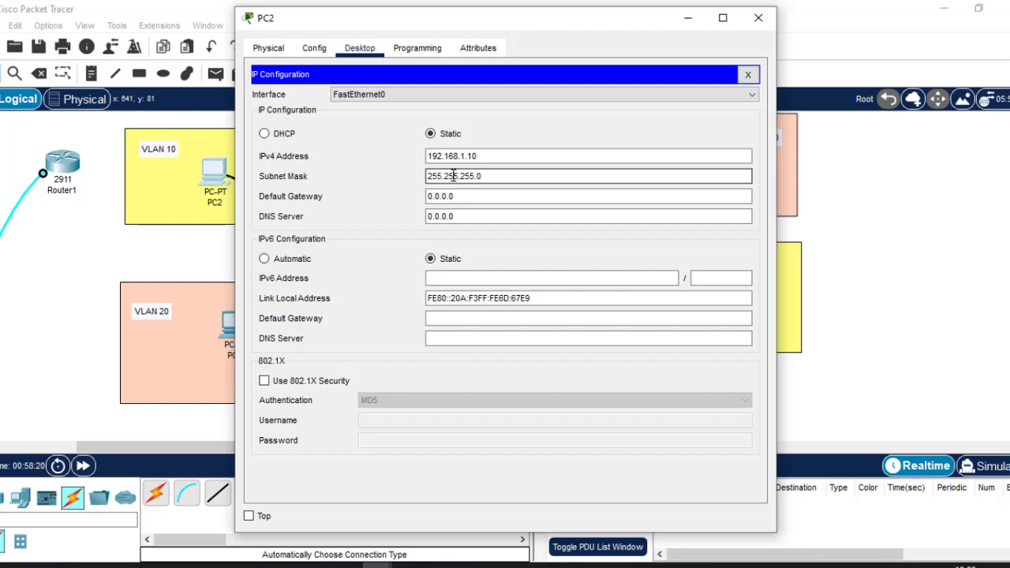
{"action": "left_click_drag", "start_coordinate": [491, 178], "coordinate": [409, 172]}
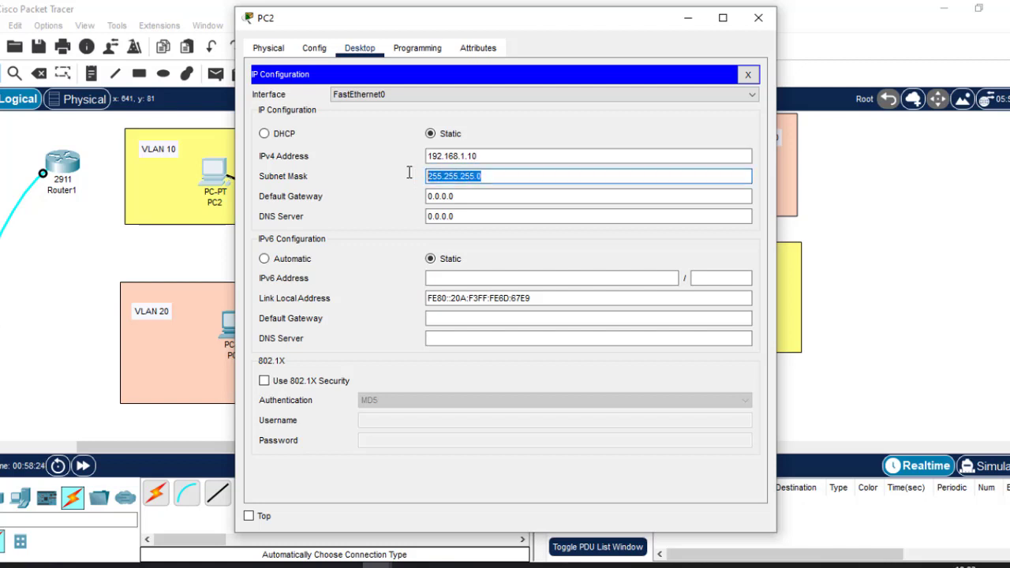
{"action": "left_click", "coordinate": [758, 17]}
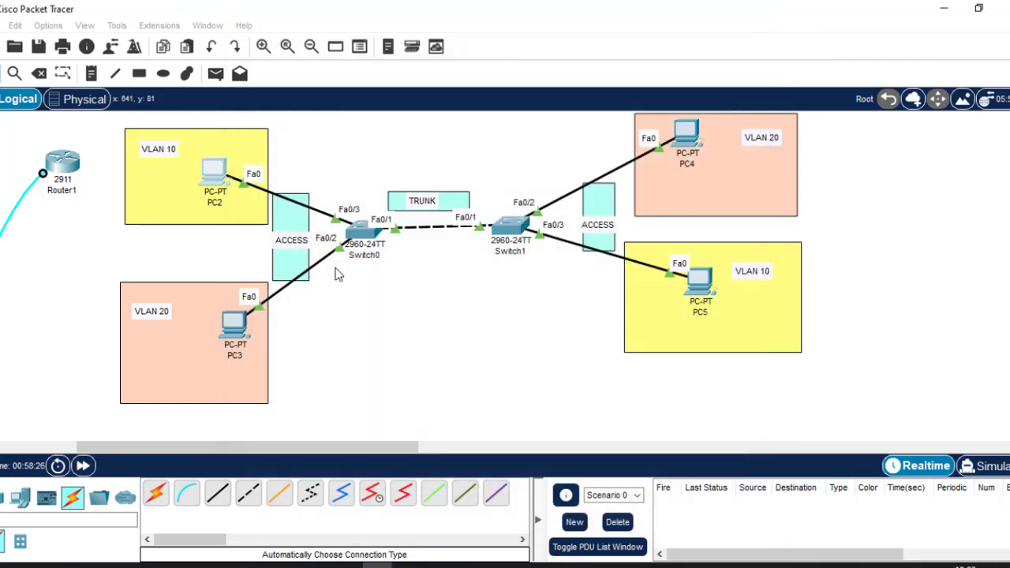
Give PC3 static IPv4 192.168.1.20 with subnet mask 255.255.255.0
{"action": "left_click", "coordinate": [233, 330]}
{"action": "left_click", "coordinate": [360, 49]}
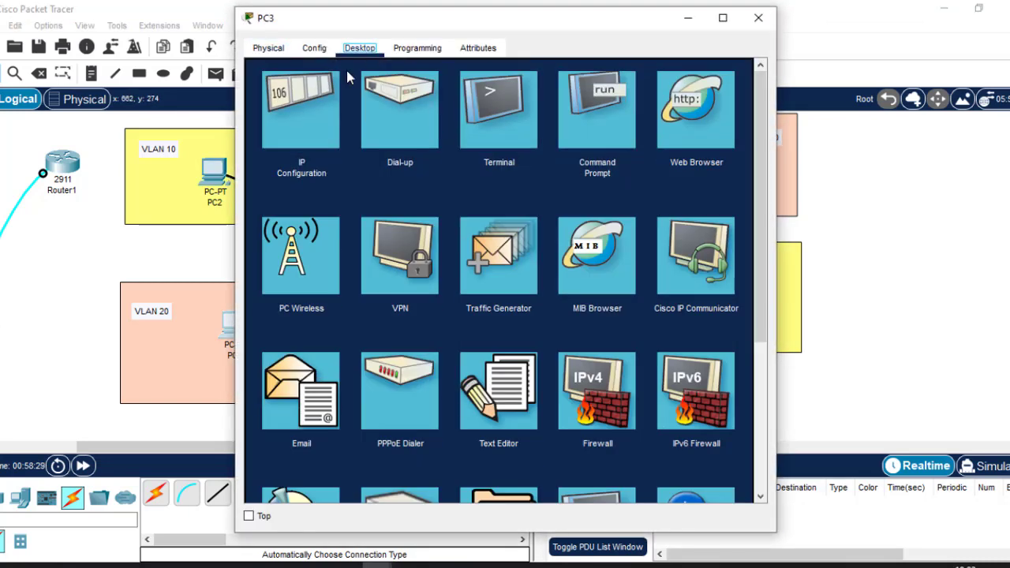
{"action": "left_click", "coordinate": [302, 120]}
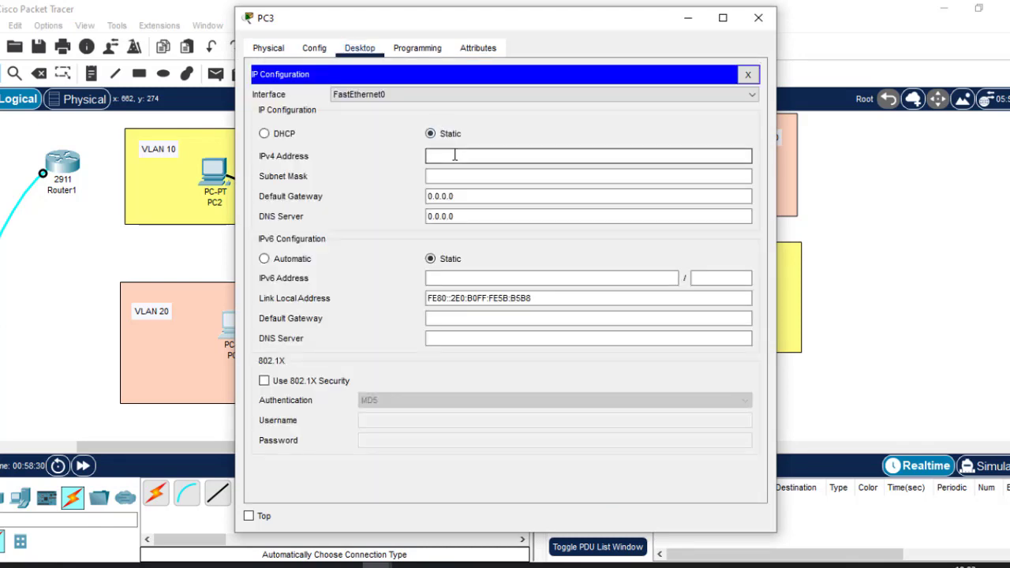
{"action": "left_click", "coordinate": [454, 156]}
{"action": "type", "text": "192.168.1.10"}
{"action": "key", "text": "BackSpace"}
{"action": "key", "text": "BackSpace"}
{"action": "type", "text": "20"}
{"action": "left_click", "coordinate": [452, 178]}
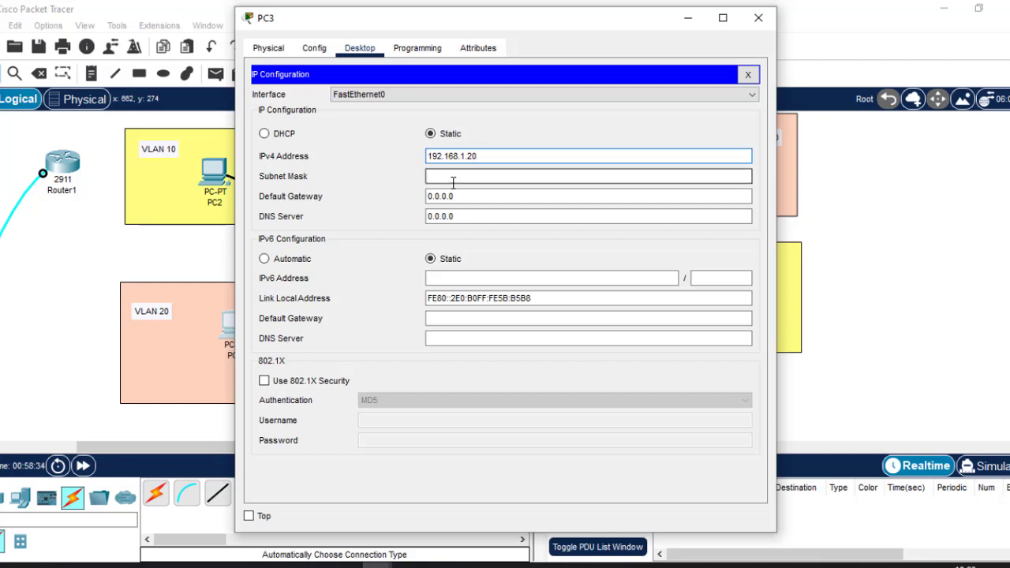
{"action": "left_click", "coordinate": [758, 19]}
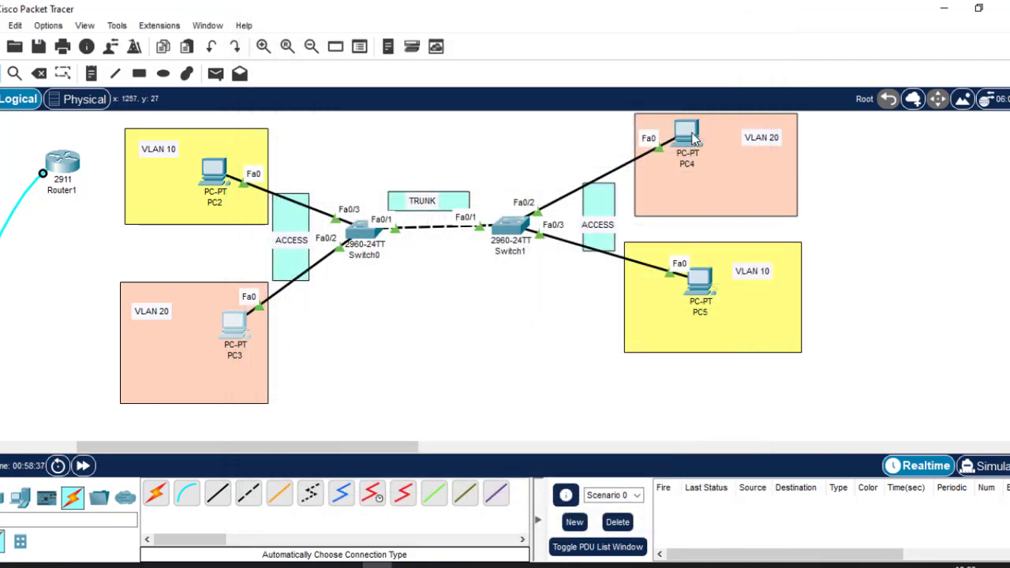
Set PC4's IPv4 address to 192.168.1.30 with the auto-filled 255.255.255.0 mask
{"action": "left_click", "coordinate": [688, 135]}
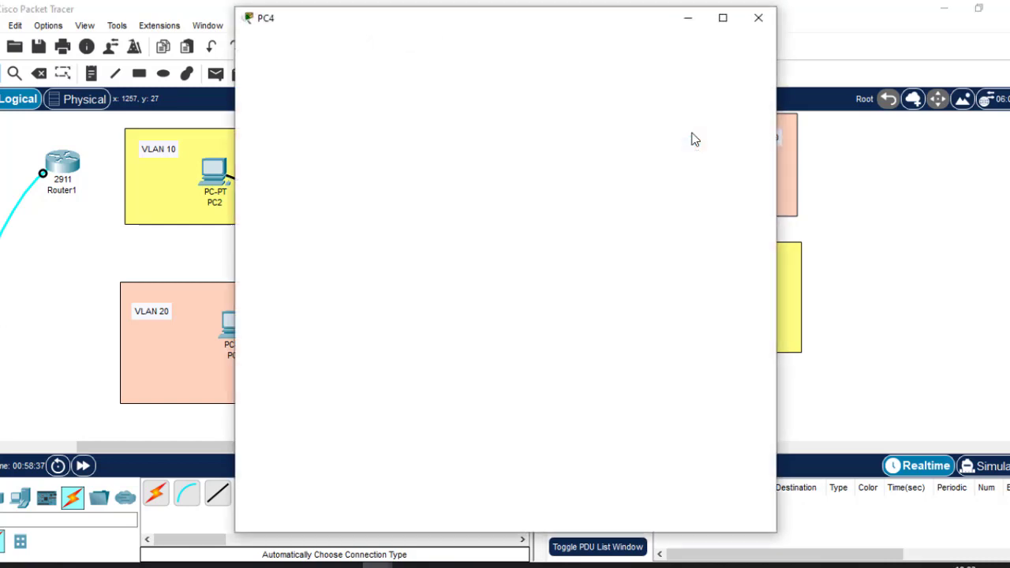
{"action": "left_click", "coordinate": [370, 54]}
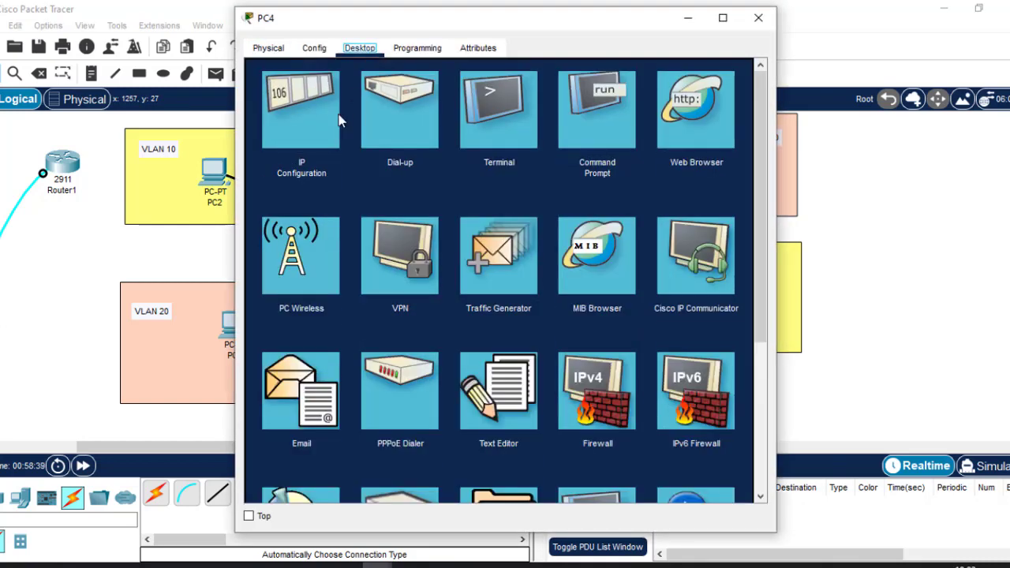
{"action": "left_click", "coordinate": [300, 129]}
{"action": "left_click", "coordinate": [472, 157]}
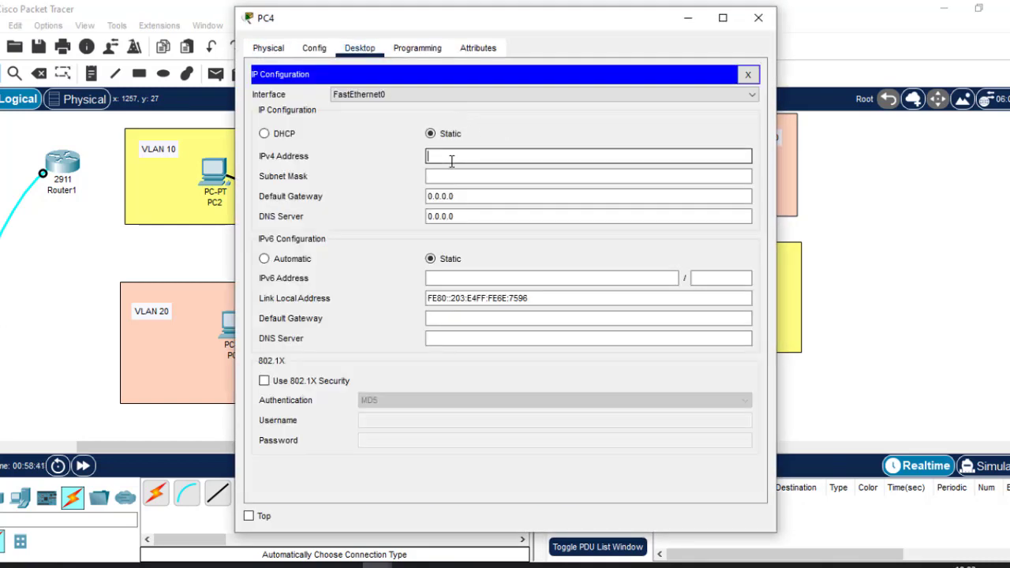
{"action": "type", "text": "192.168.1.10"}
{"action": "key", "text": "BackSpace"}
{"action": "key", "text": "BackSpace"}
{"action": "type", "text": "30"}
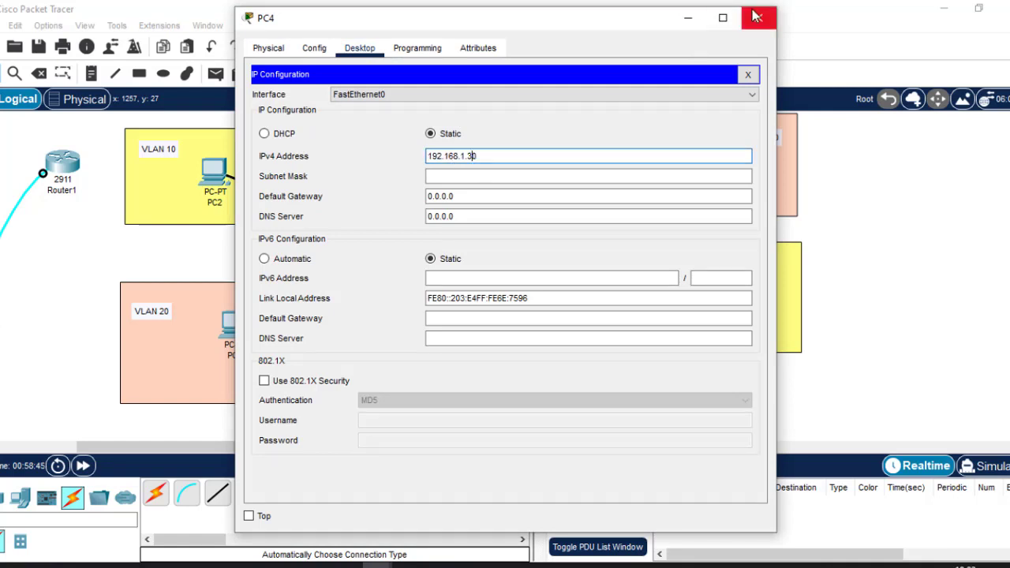
{"action": "key", "text": "Tab"}
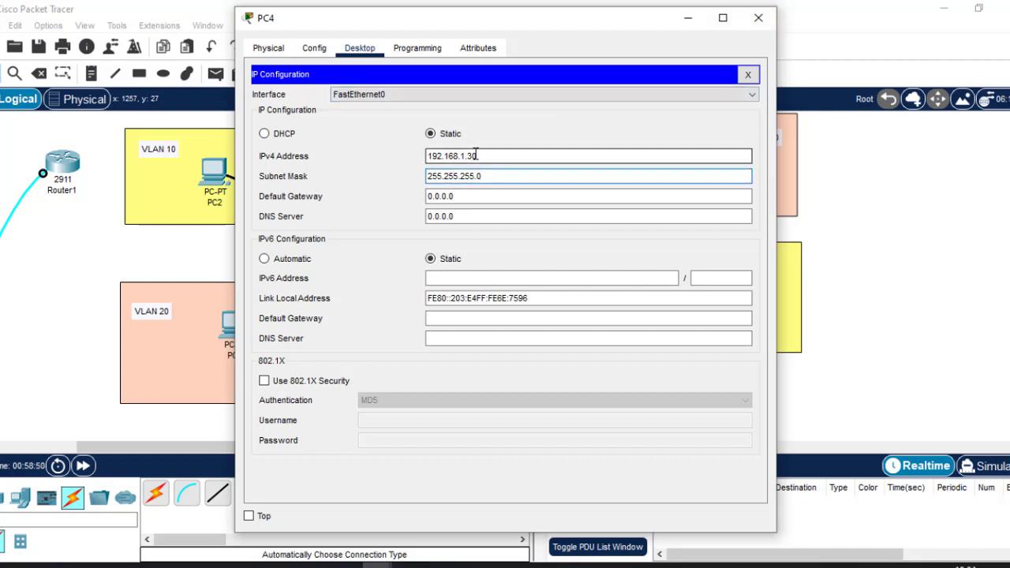
{"action": "left_click", "coordinate": [759, 17]}
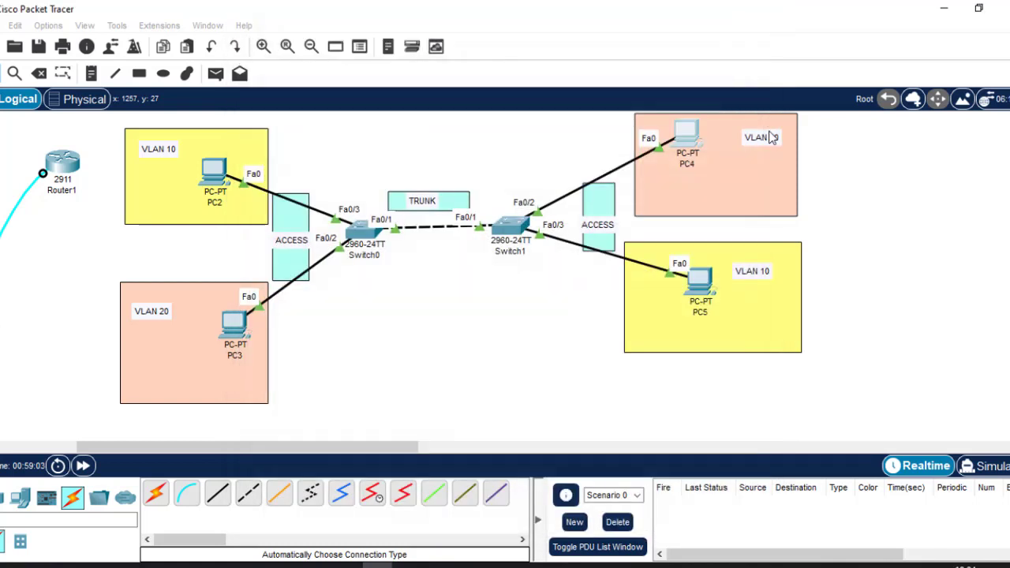
Assign PC5 static IPv4 192.168.1.40 with the auto-filled 255.255.255.0 mask
{"action": "left_click", "coordinate": [700, 291]}
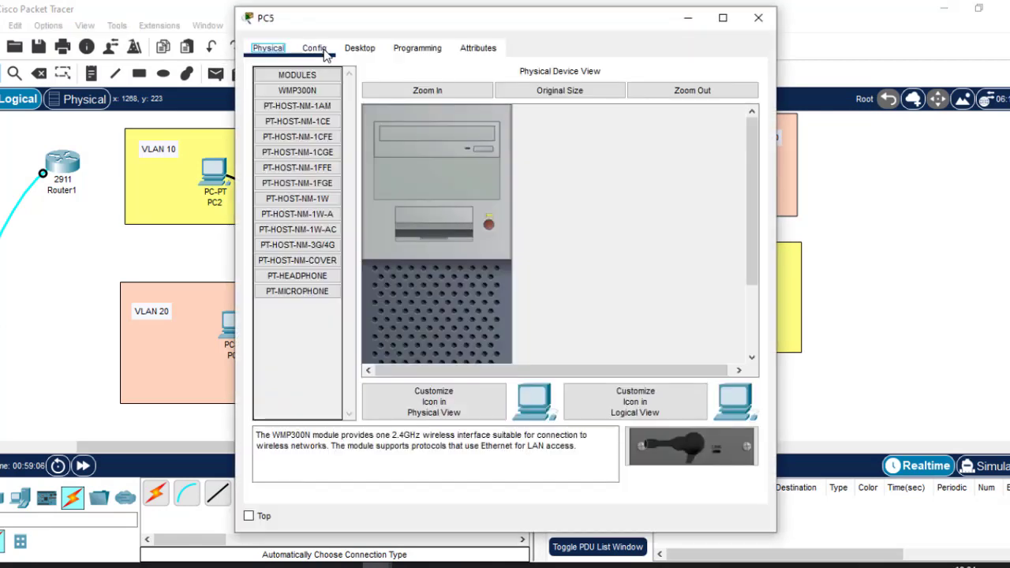
{"action": "left_click", "coordinate": [362, 48]}
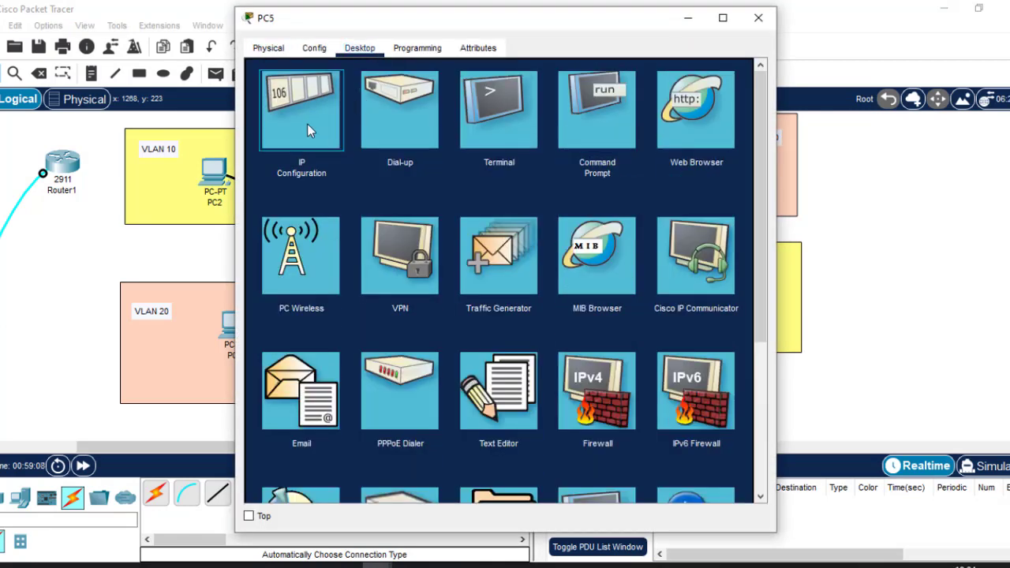
{"action": "left_click", "coordinate": [307, 123]}
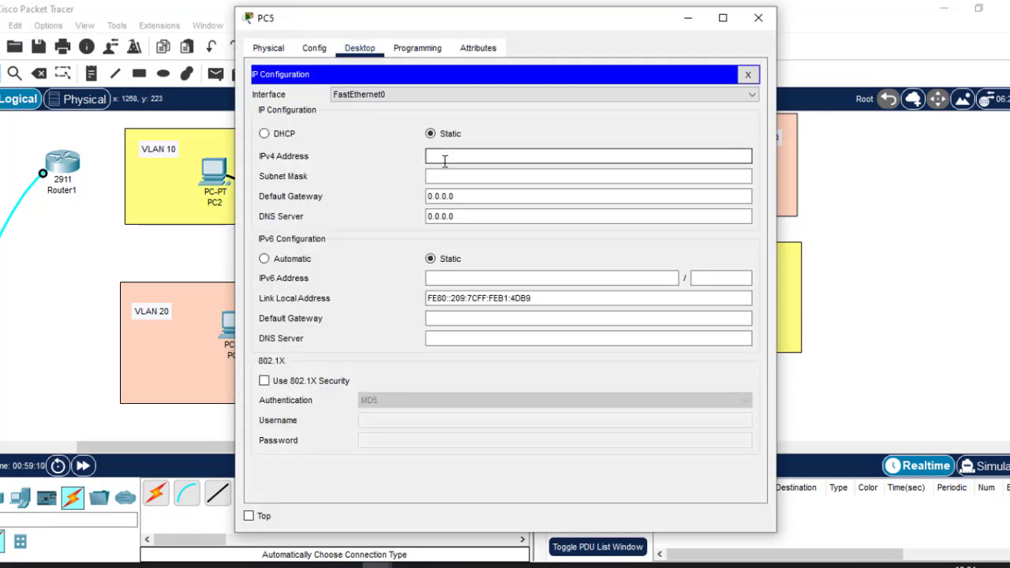
{"action": "left_click", "coordinate": [444, 160]}
{"action": "type", "text": "192.168.1.10"}
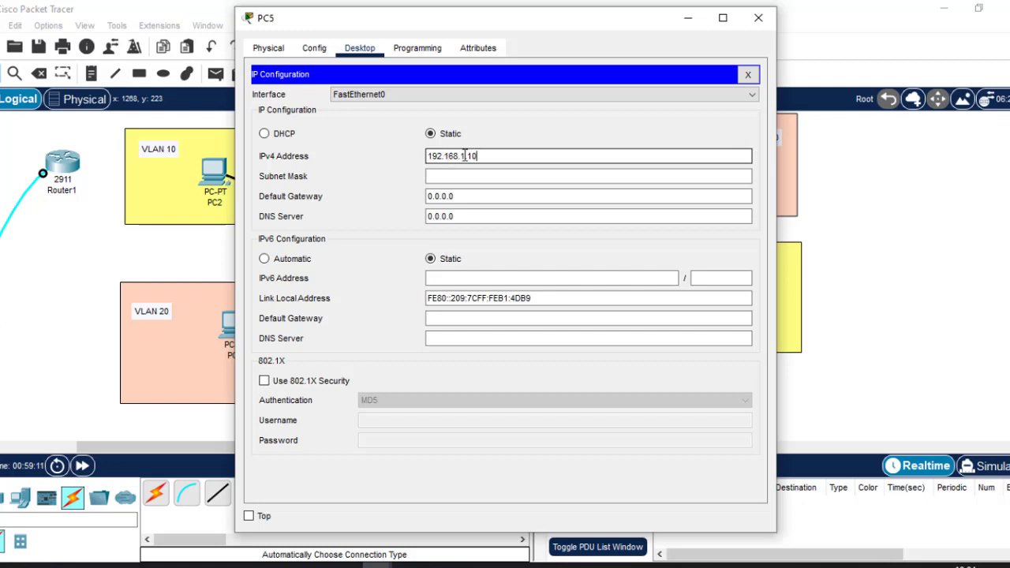
{"action": "key", "text": "BackSpace"}
{"action": "key", "text": "BackSpace"}
{"action": "type", "text": "40"}
{"action": "left_click", "coordinate": [452, 175]}
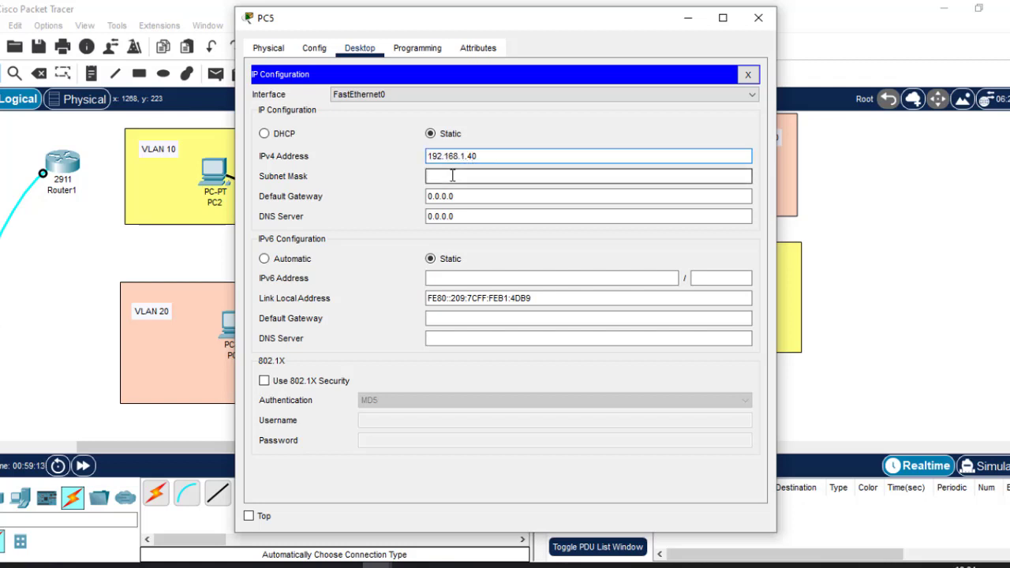
{"action": "left_click", "coordinate": [758, 17]}
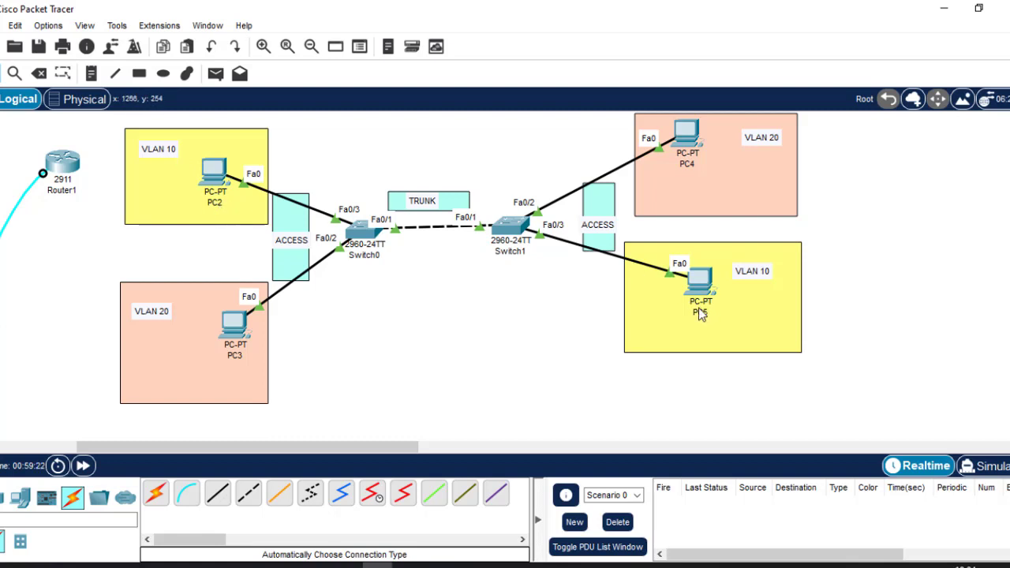
{"action": "mouse_move", "coordinate": [698, 312]}
{"action": "mouse_move", "coordinate": [205, 183]}
{"action": "left_click", "coordinate": [700, 283]}
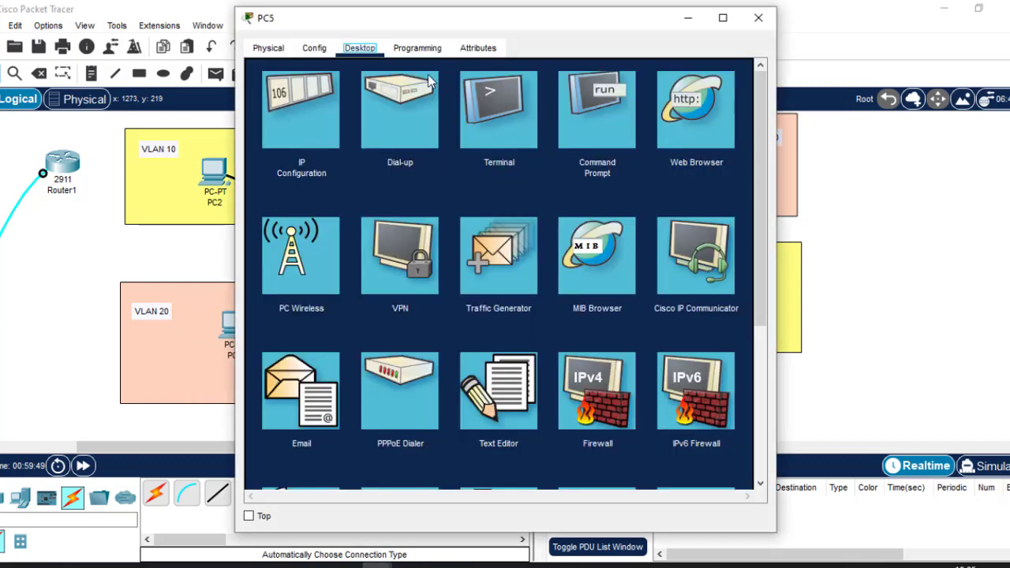
{"action": "left_click", "coordinate": [299, 104]}
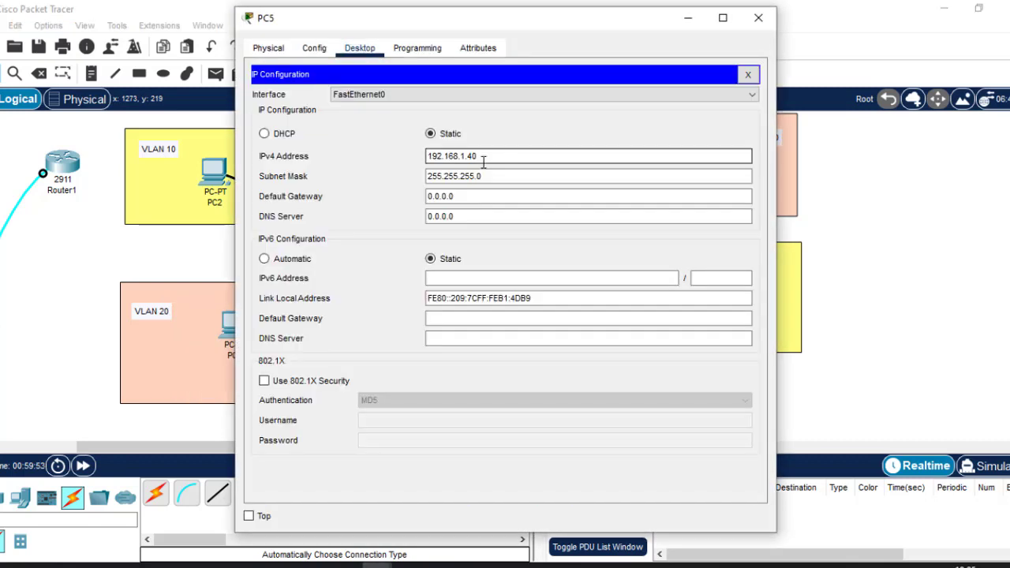
{"action": "left_click", "coordinate": [759, 20]}
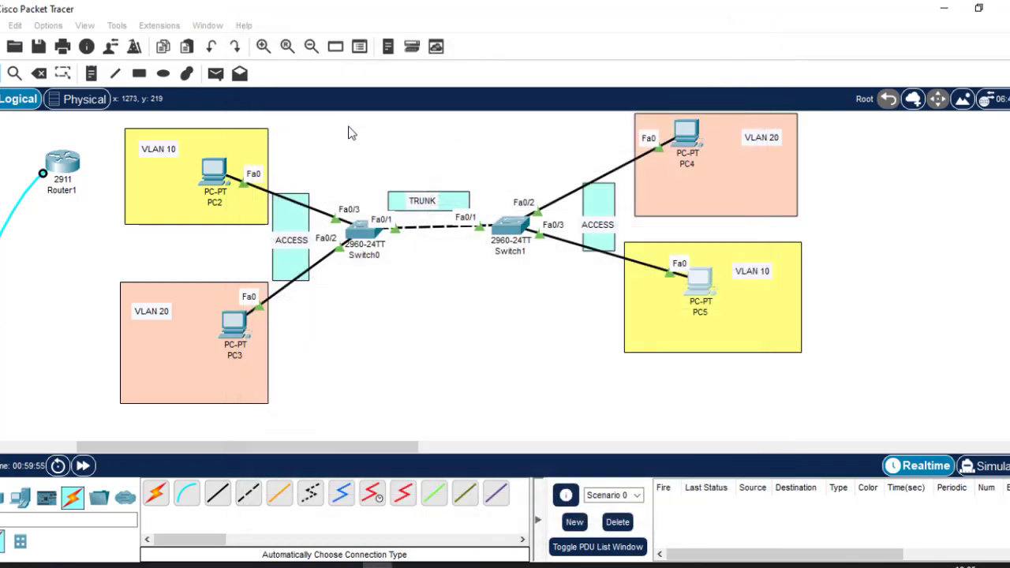
Ping 192.168.1.40 from PC2's command prompt and confirm 4 of 4 replies
{"action": "left_click", "coordinate": [214, 173]}
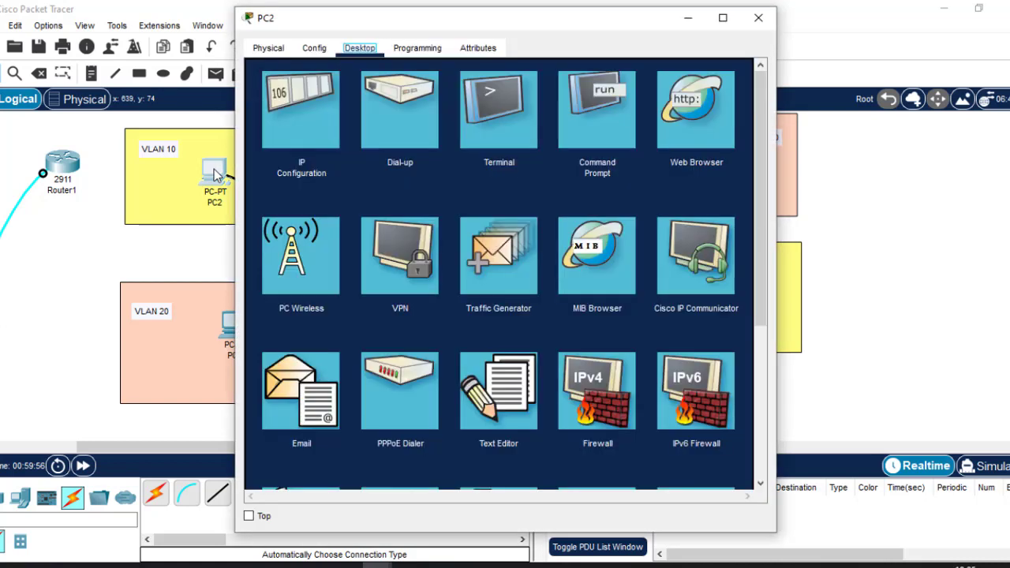
{"action": "left_click", "coordinate": [602, 115]}
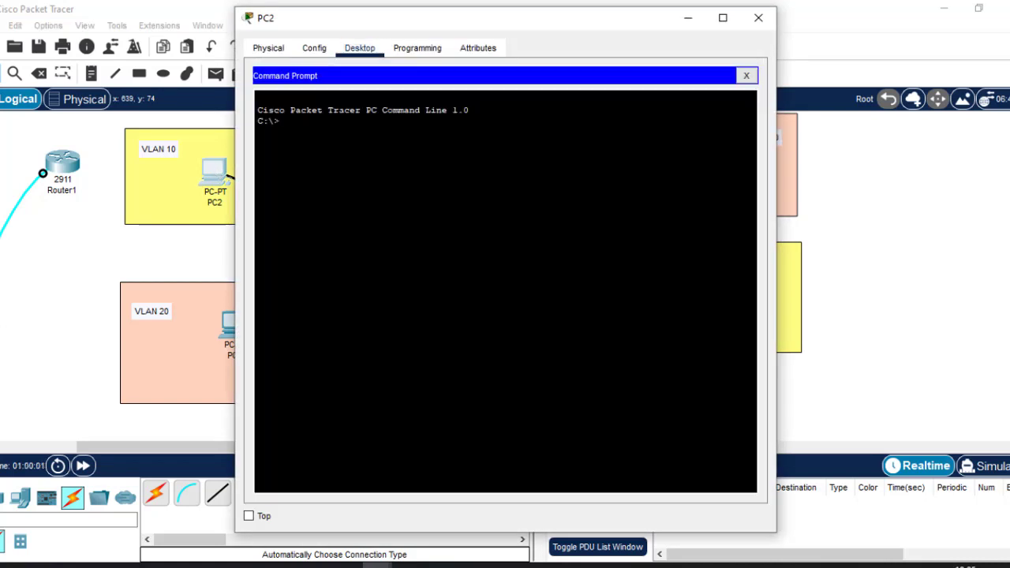
{"action": "type", "text": "ping 192.168.1.40"}
{"action": "key", "text": "Return"}
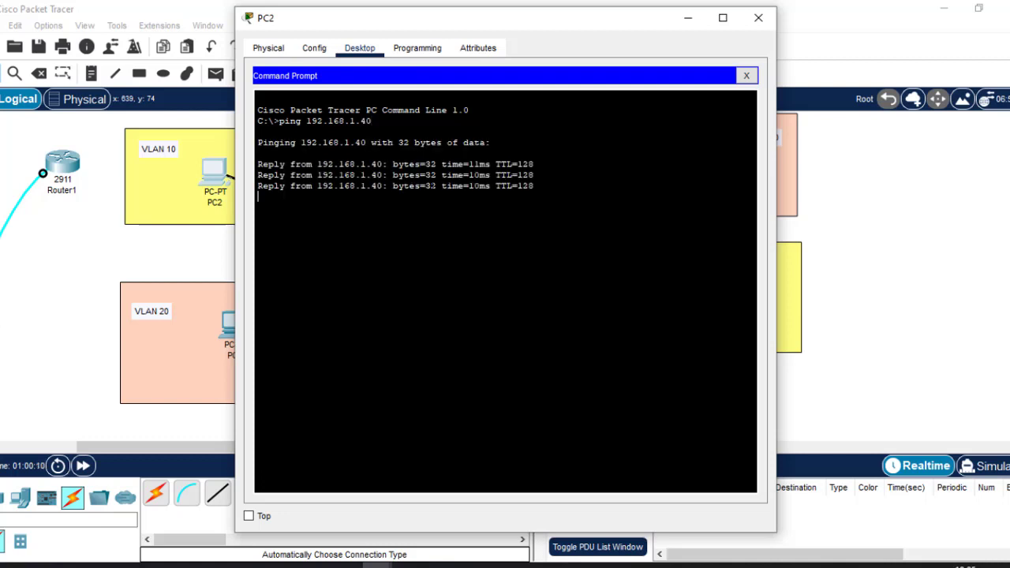
{"action": "left_click", "coordinate": [690, 21]}
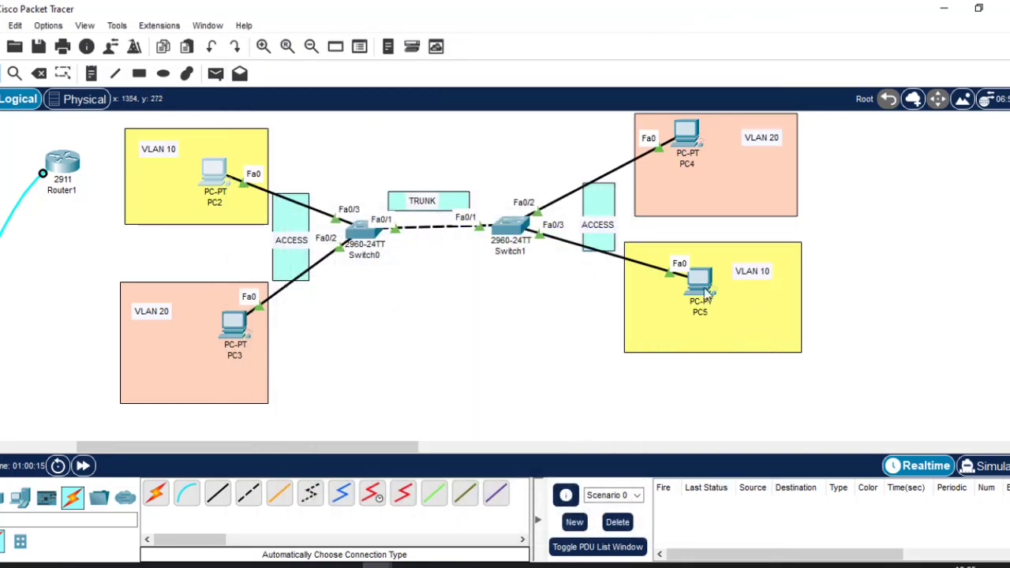
Open PC3's device window on its Desktop tab
{"action": "left_click", "coordinate": [234, 337]}
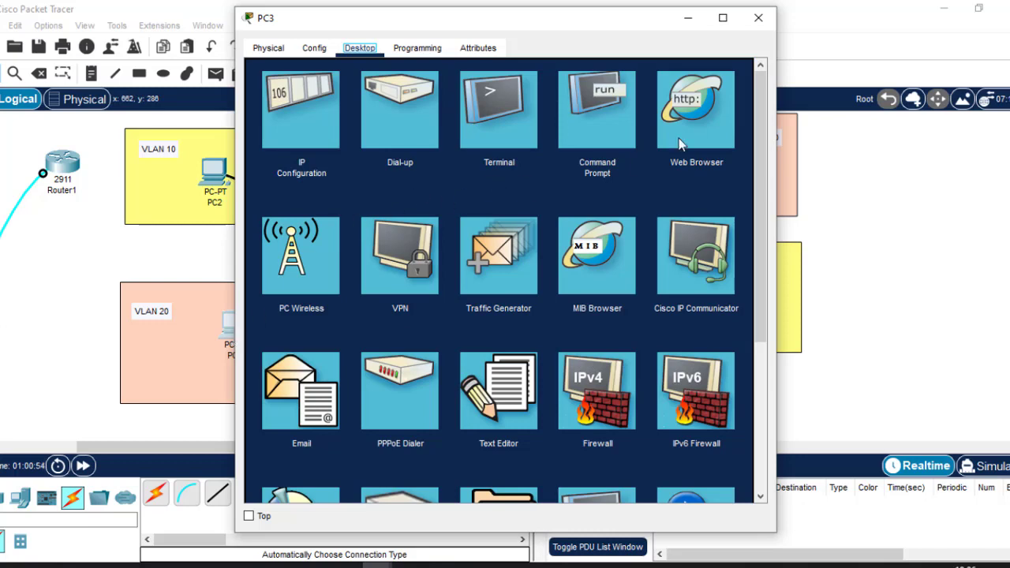
Ping 192.168.1.40 from PC3 and watch it time out with 100% loss
{"action": "left_click", "coordinate": [607, 126]}
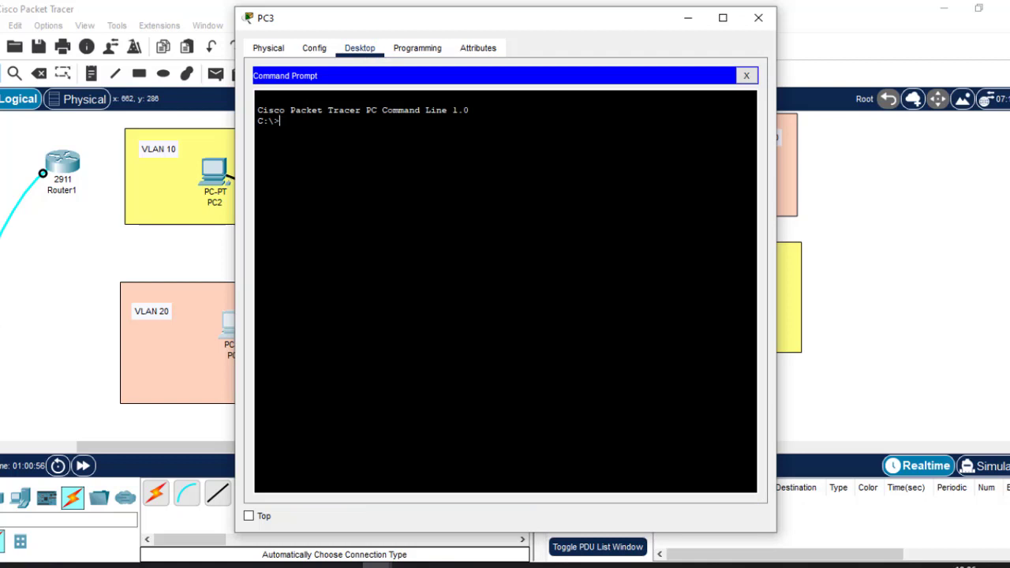
{"action": "type", "text": "ping 192.168.1.40"}
{"action": "key", "text": "Return"}
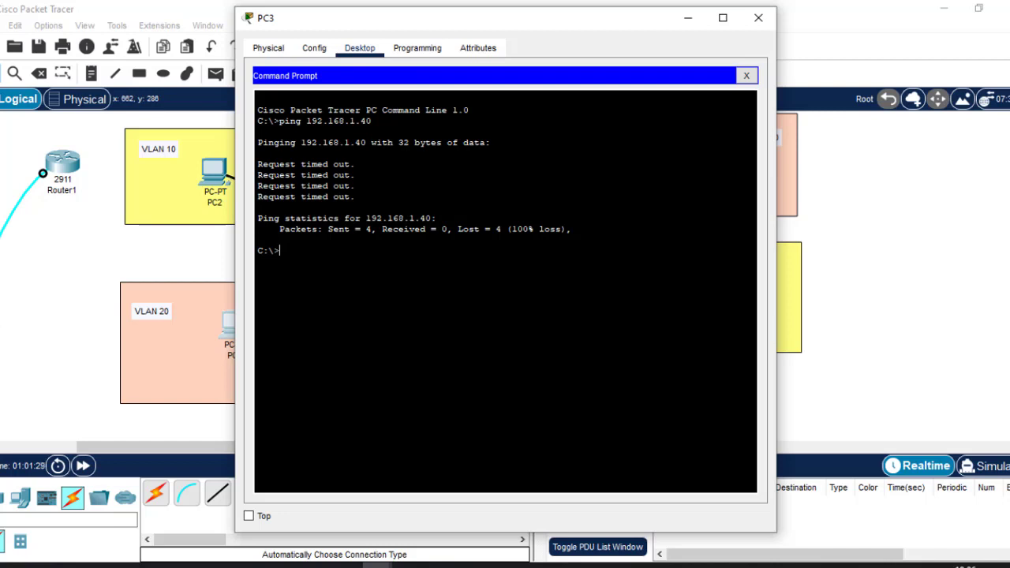
{"action": "left_click", "coordinate": [758, 17]}
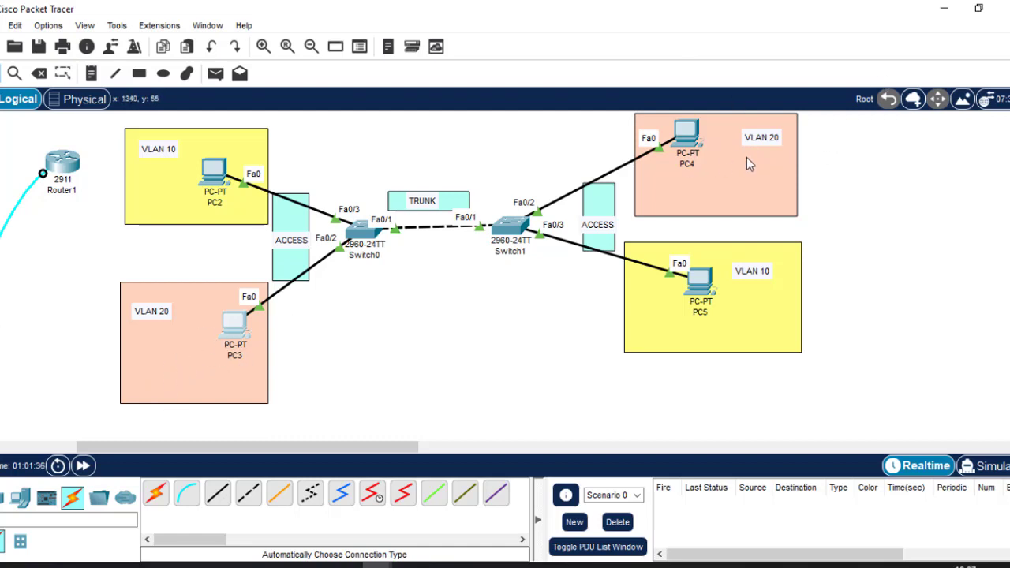
Reopen PC3's device window showing its desktop applications
{"action": "mouse_move", "coordinate": [683, 133]}
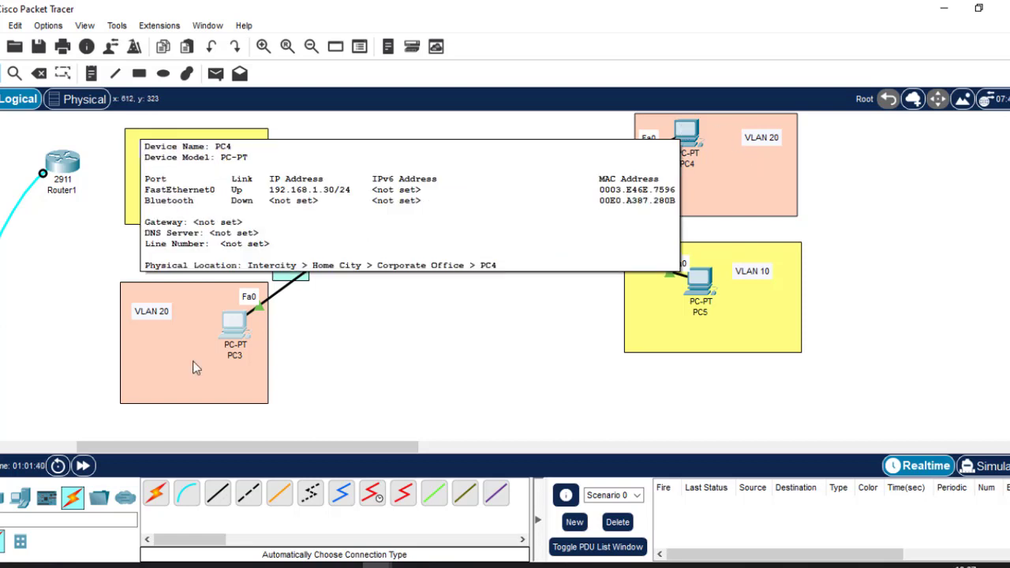
{"action": "left_click", "coordinate": [235, 333]}
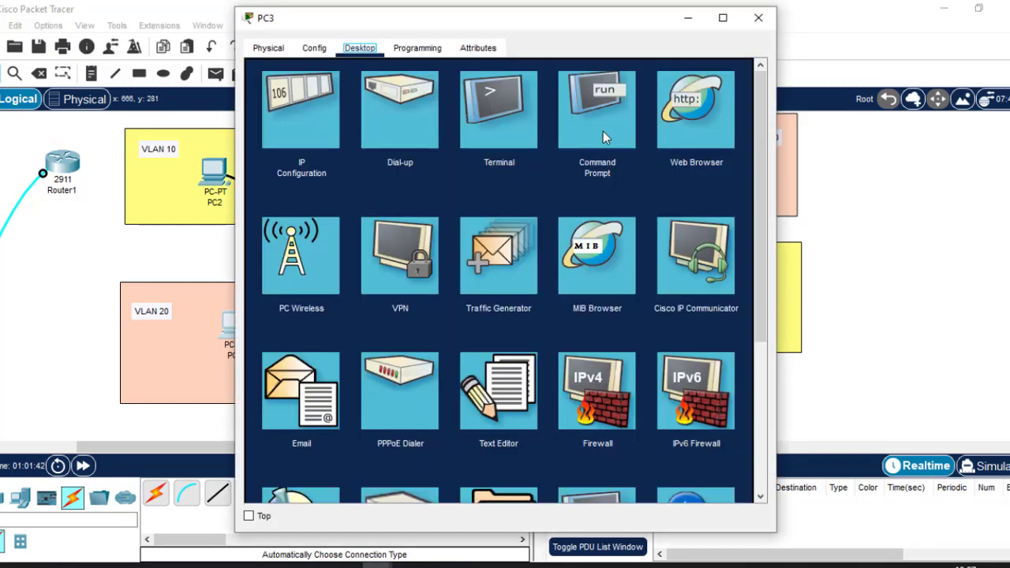
Rerun PC3's recalled ping against 192.168.1.30, then close its window
{"action": "left_click", "coordinate": [603, 131]}
{"action": "key", "text": "Return"}
{"action": "key", "text": "Return"}
{"action": "key", "text": "Return"}
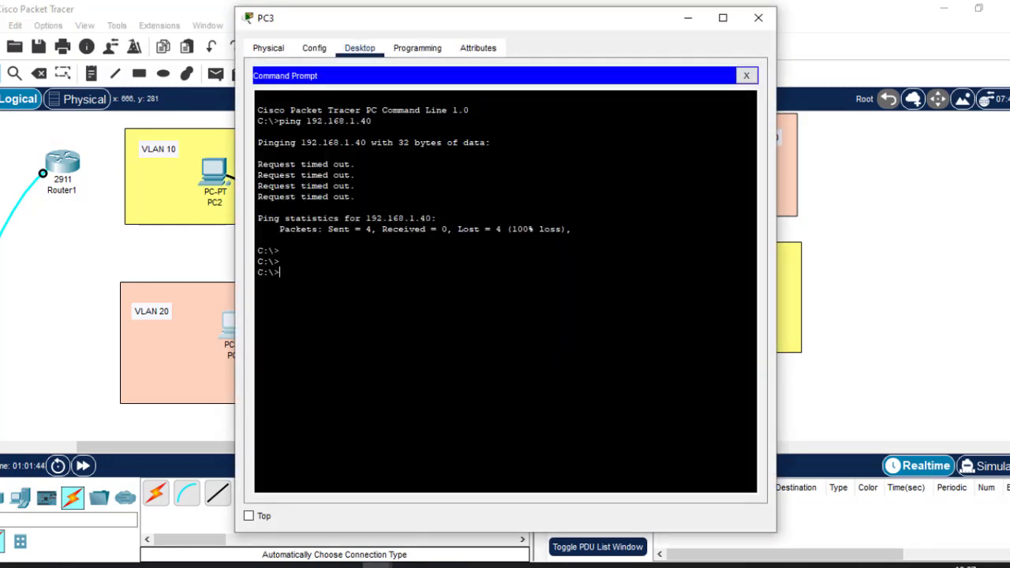
{"action": "key", "text": "Up"}
{"action": "key", "text": "Left"}
{"action": "key", "text": "BackSpace"}
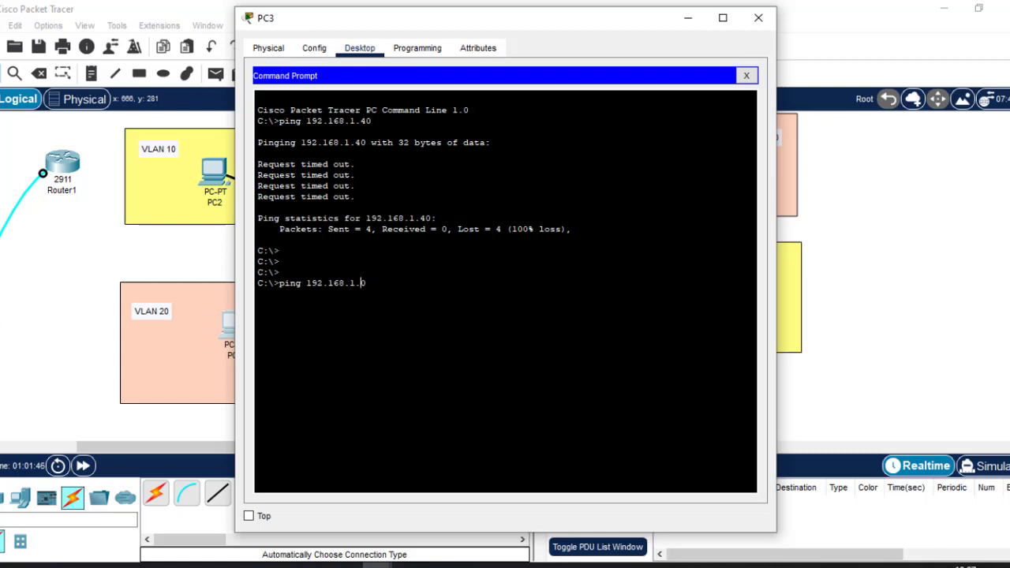
{"action": "type", "text": "30"}
{"action": "key", "text": "Return"}
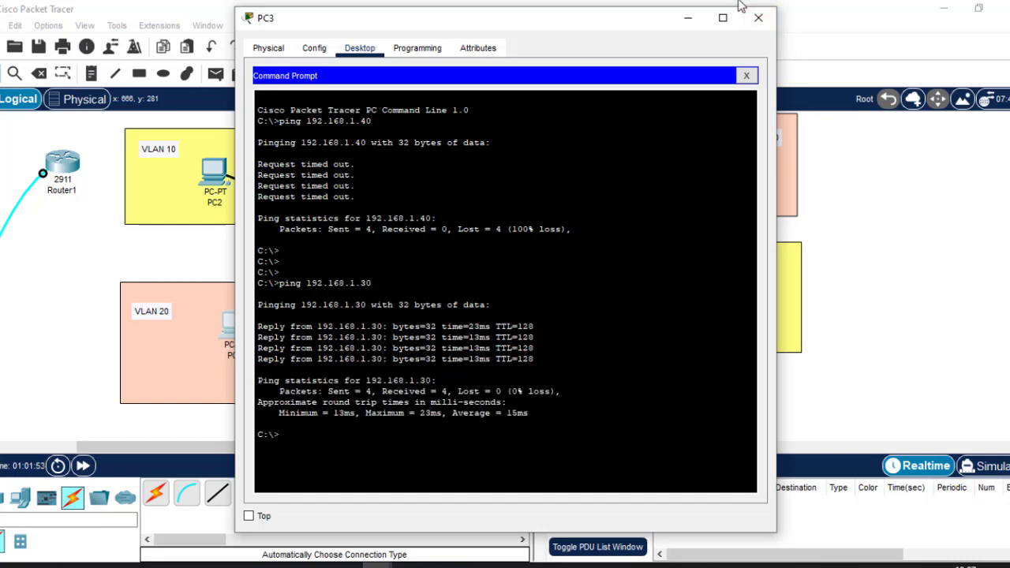
{"action": "left_click", "coordinate": [759, 18]}
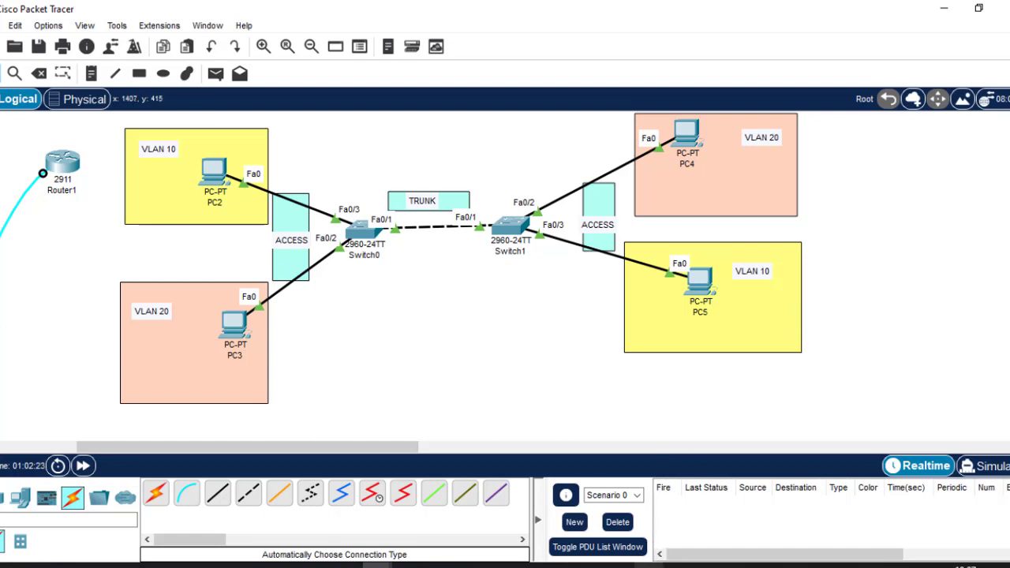
{"action": "mouse_move", "coordinate": [648, 565]}
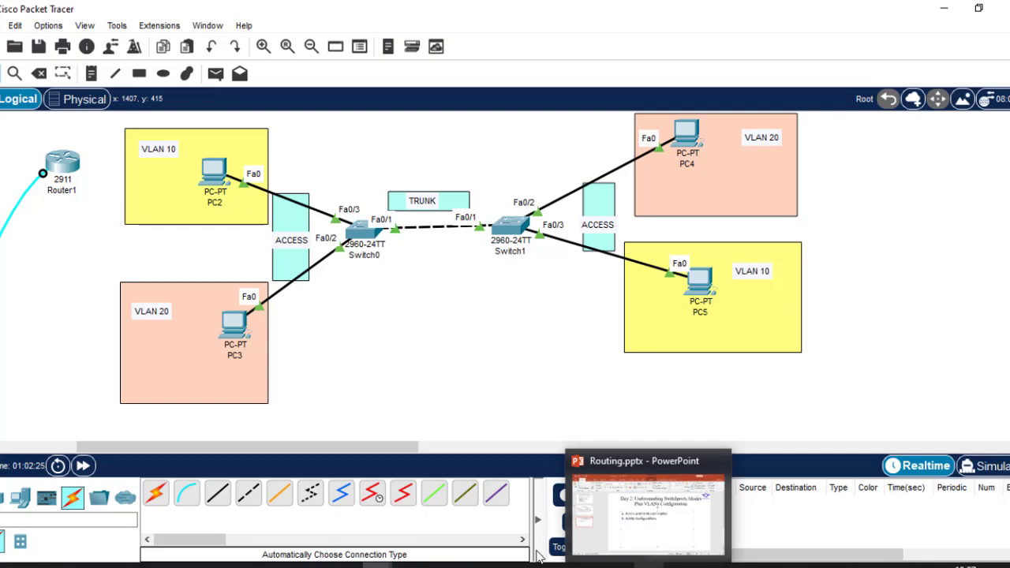
{"action": "left_click", "coordinate": [133, 567]}
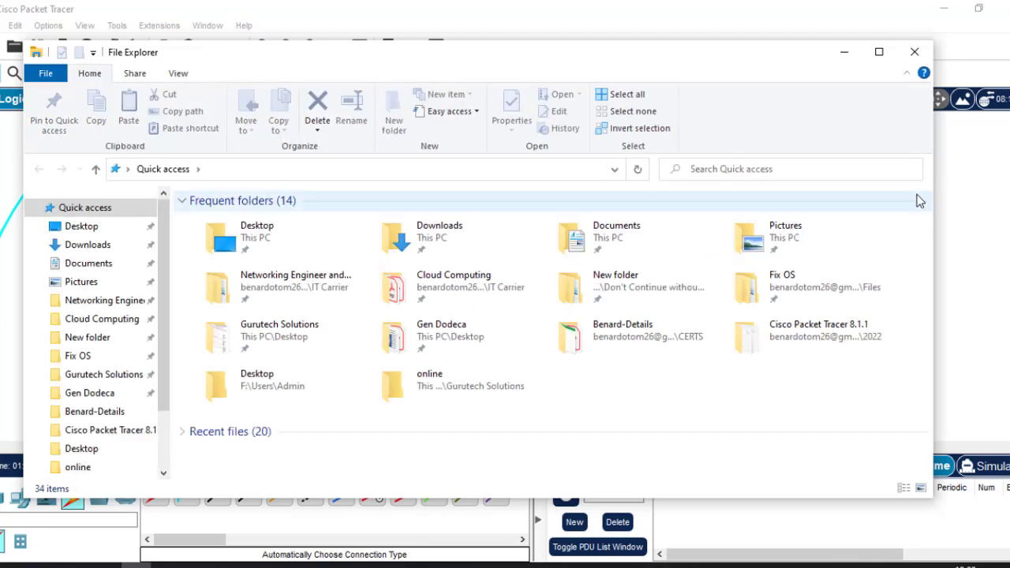
{"action": "left_click", "coordinate": [879, 53]}
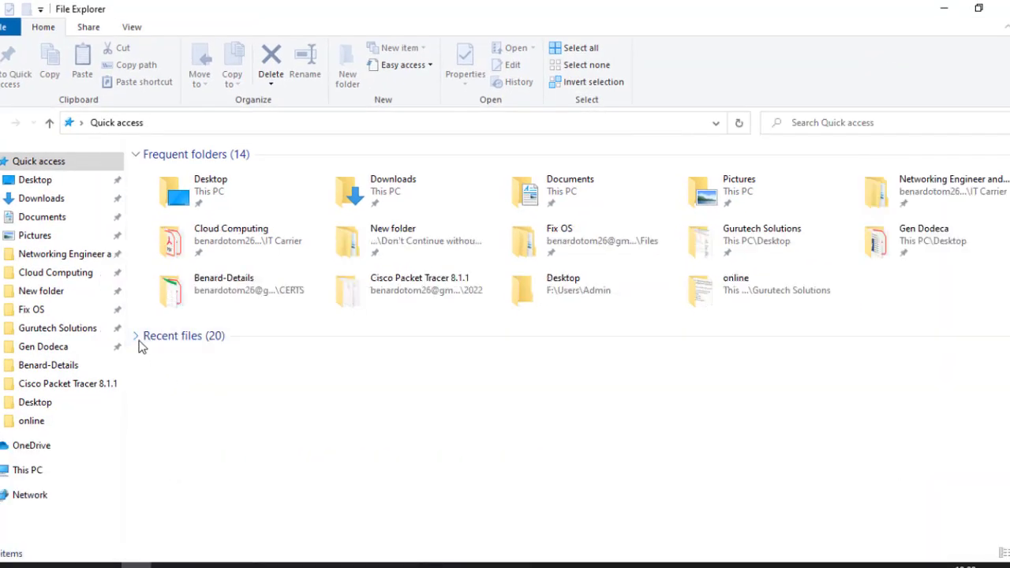
{"action": "left_click", "coordinate": [139, 338]}
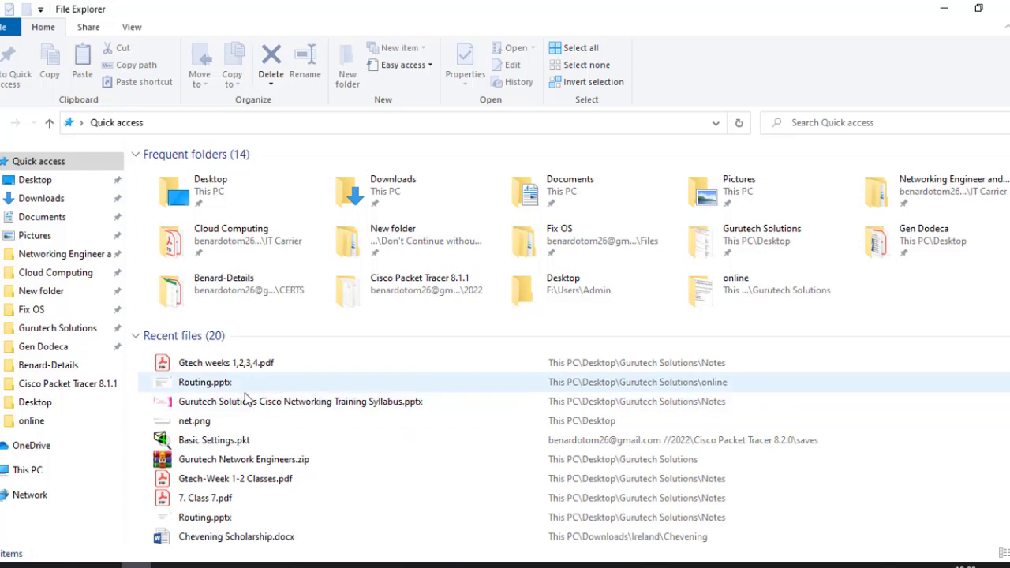
{"action": "left_click", "coordinate": [230, 363]}
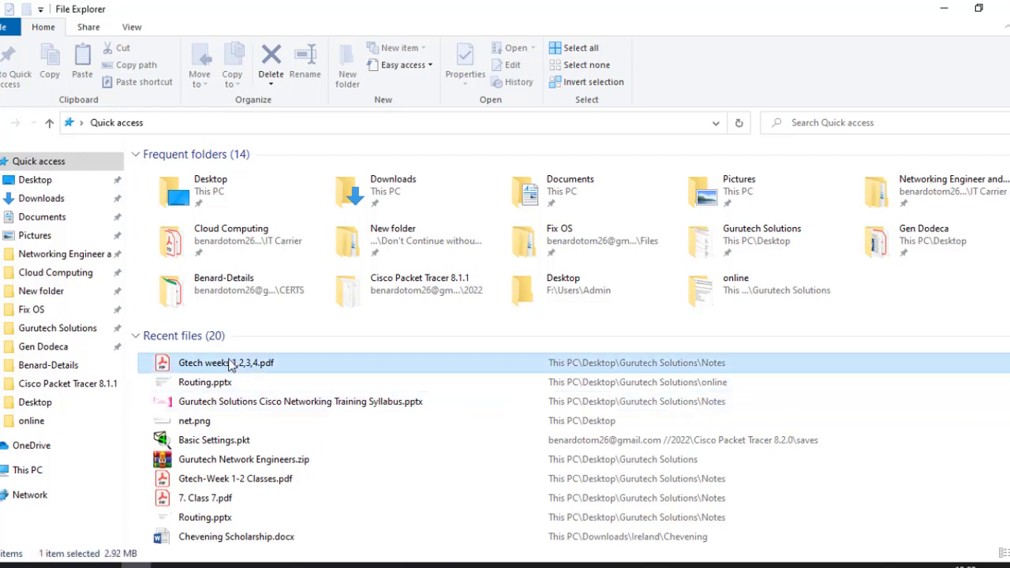
{"action": "left_click", "coordinate": [150, 338]}
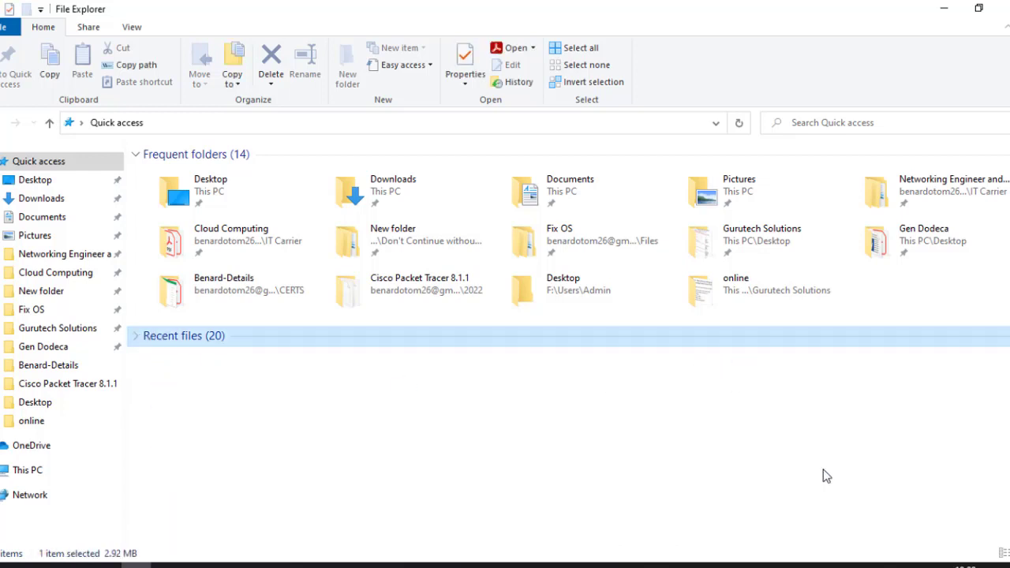
{"action": "left_click", "coordinate": [999, 7]}
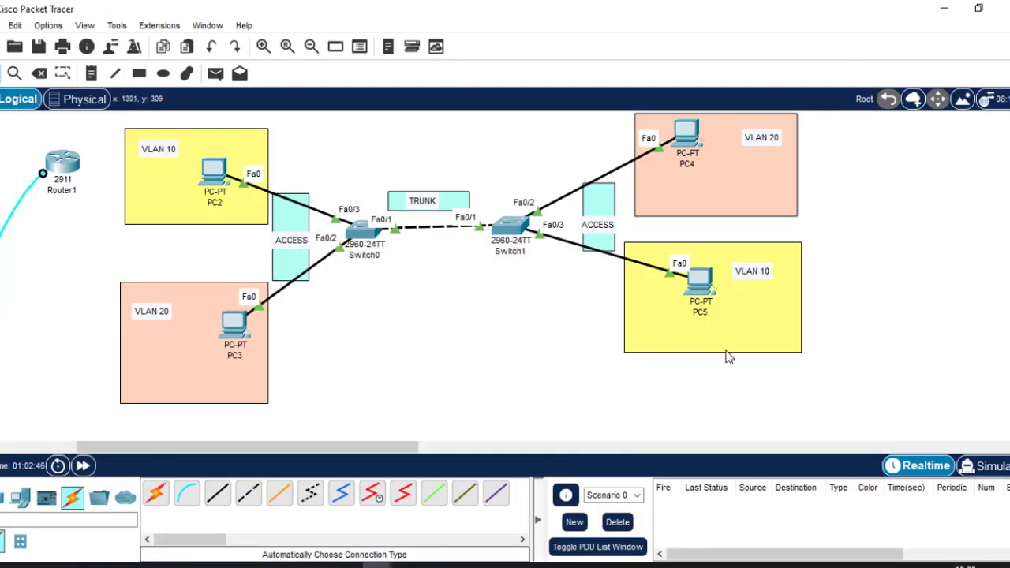
In Acrobat Reader, show page 83's 'Class 12: What is VLAN' slide at 75%, Tools pane hidden
{"action": "key", "text": "alt+Tab"}
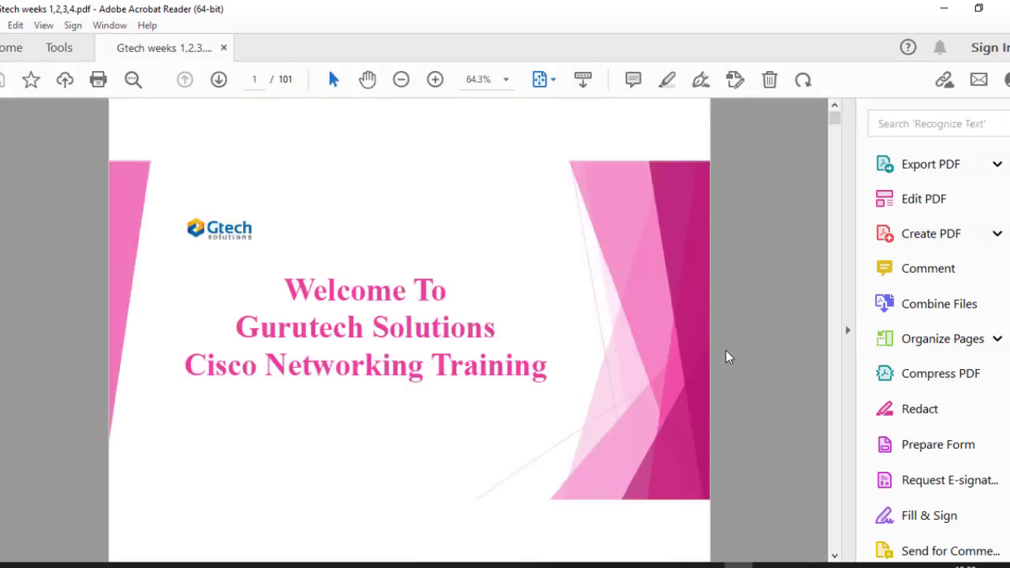
{"action": "scroll", "coordinate": [726, 357], "scroll_direction": "down", "scroll_amount": 8}
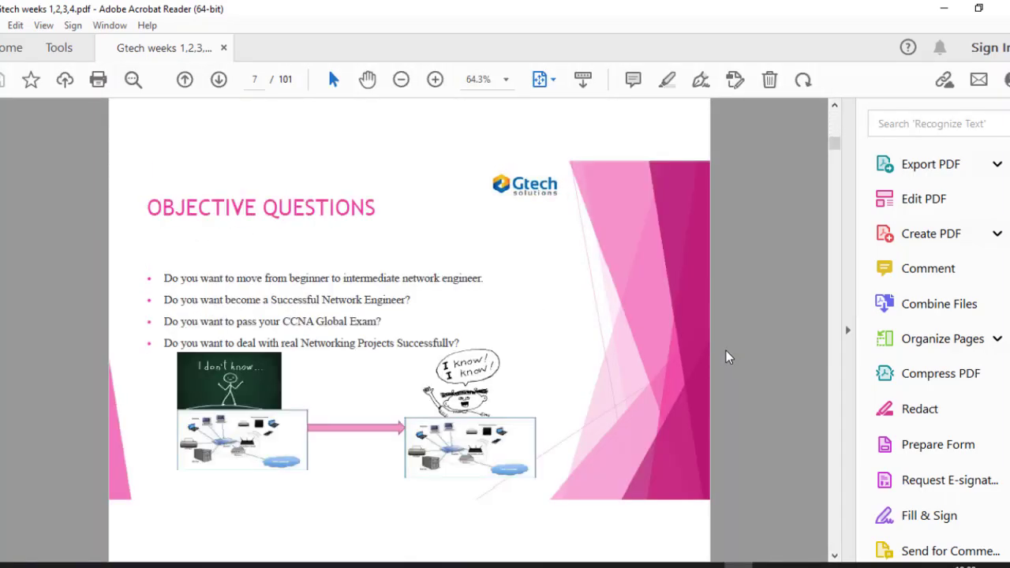
{"action": "scroll", "coordinate": [726, 352], "scroll_direction": "down", "scroll_amount": 11}
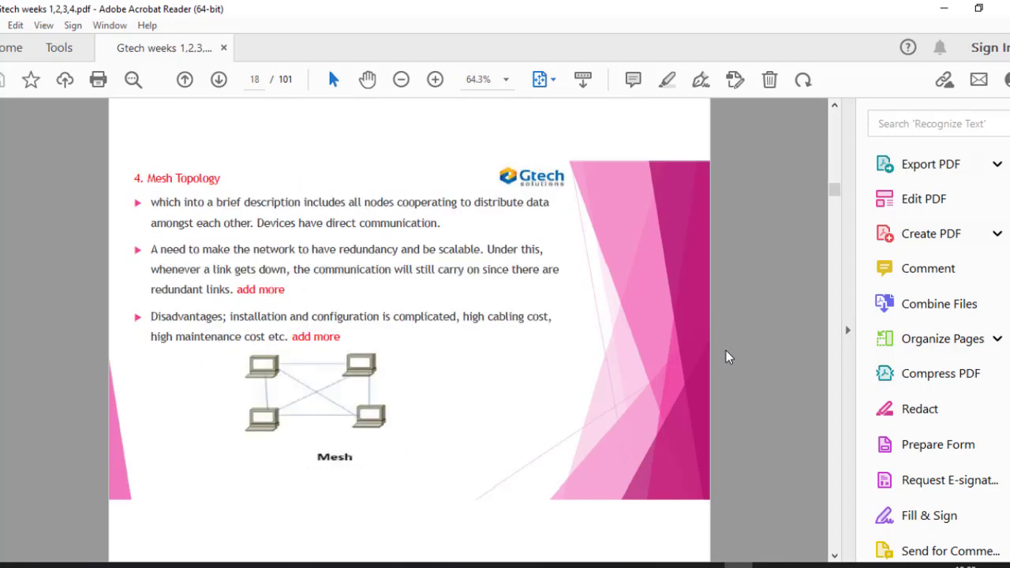
{"action": "scroll", "coordinate": [727, 357], "scroll_direction": "down", "scroll_amount": 5}
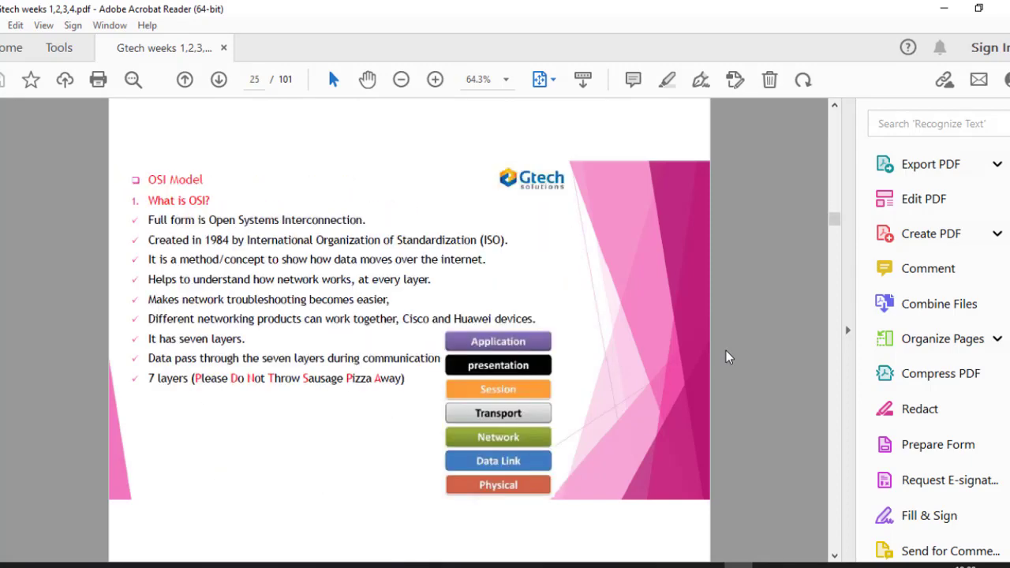
{"action": "scroll", "coordinate": [726, 357], "scroll_direction": "down", "scroll_amount": 4}
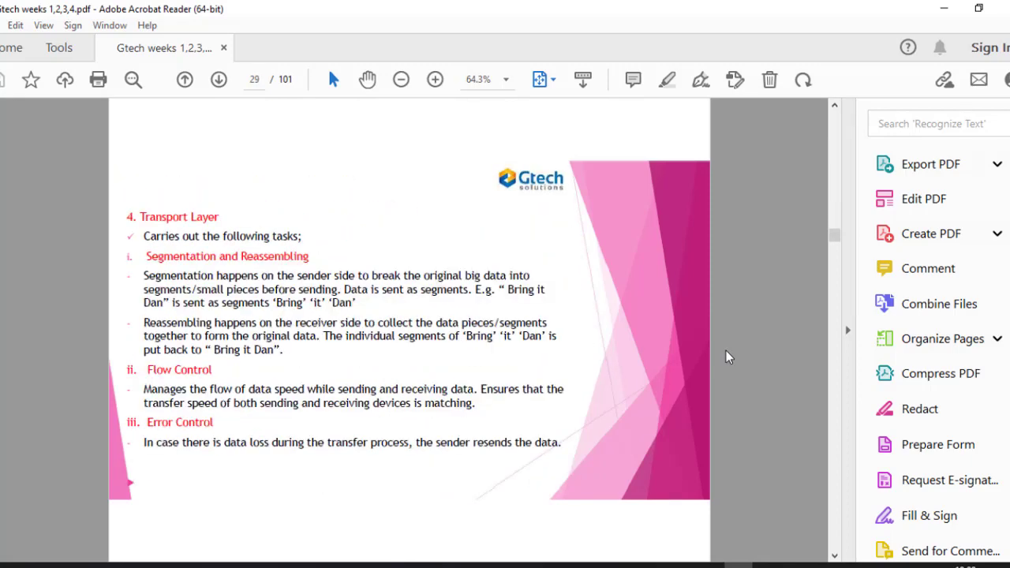
{"action": "scroll", "coordinate": [728, 357], "scroll_direction": "down", "scroll_amount": 12}
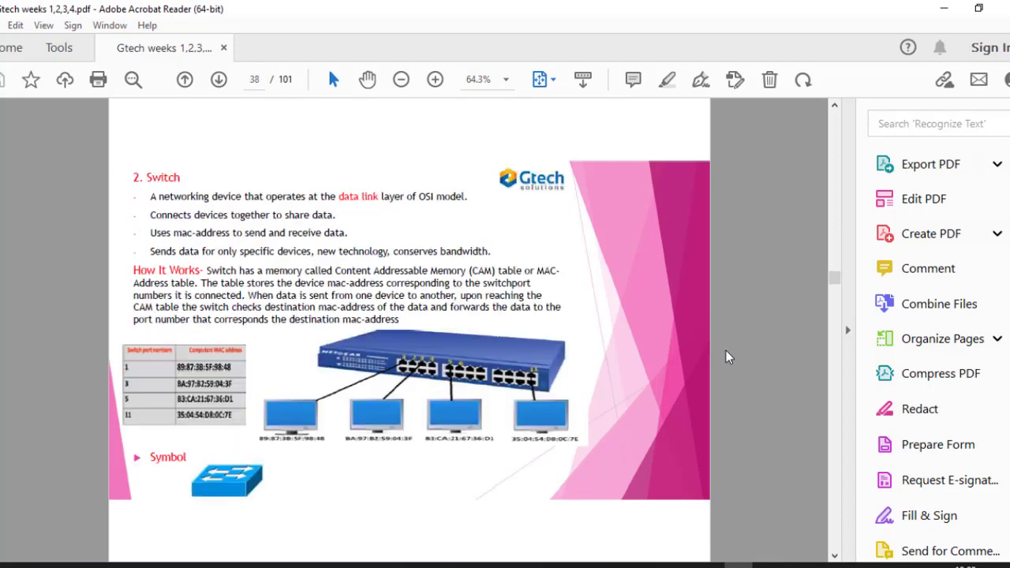
{"action": "scroll", "coordinate": [726, 357], "scroll_direction": "down", "scroll_amount": 9}
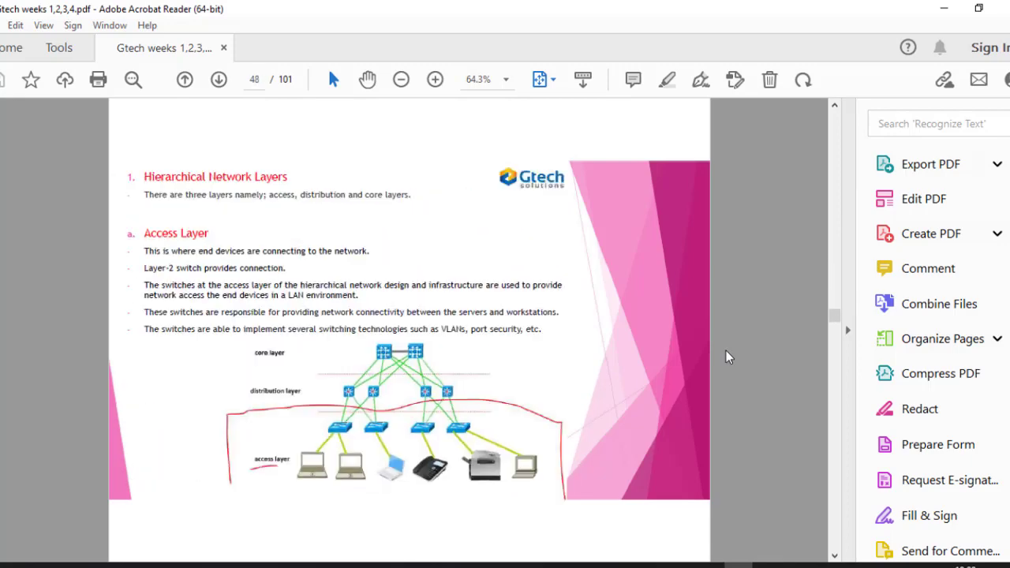
{"action": "scroll", "coordinate": [727, 357], "scroll_direction": "down", "scroll_amount": 9}
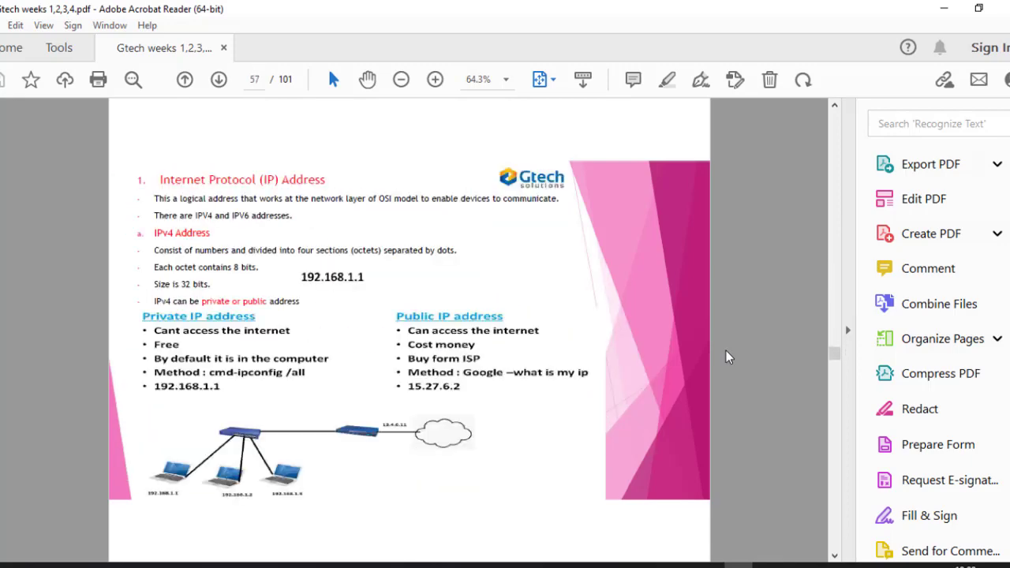
{"action": "scroll", "coordinate": [727, 357], "scroll_direction": "down", "scroll_amount": 4}
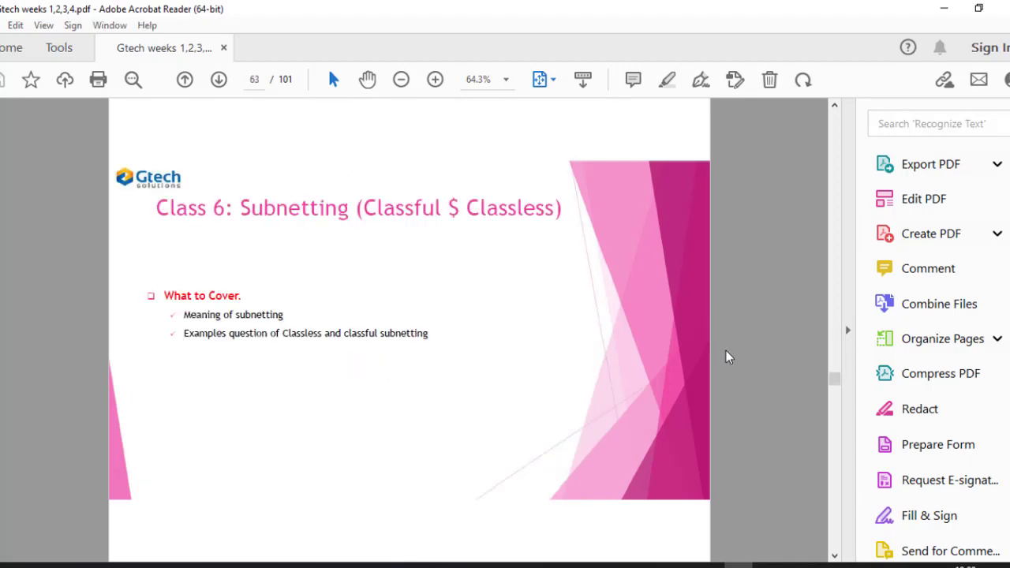
{"action": "scroll", "coordinate": [728, 356], "scroll_direction": "down", "scroll_amount": 7}
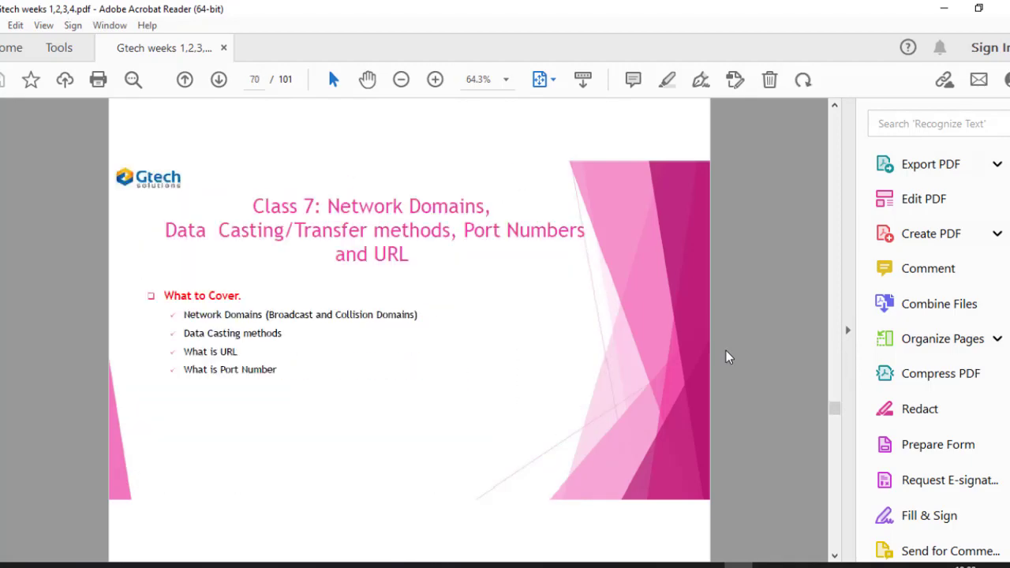
{"action": "scroll", "coordinate": [728, 357], "scroll_direction": "down", "scroll_amount": 5}
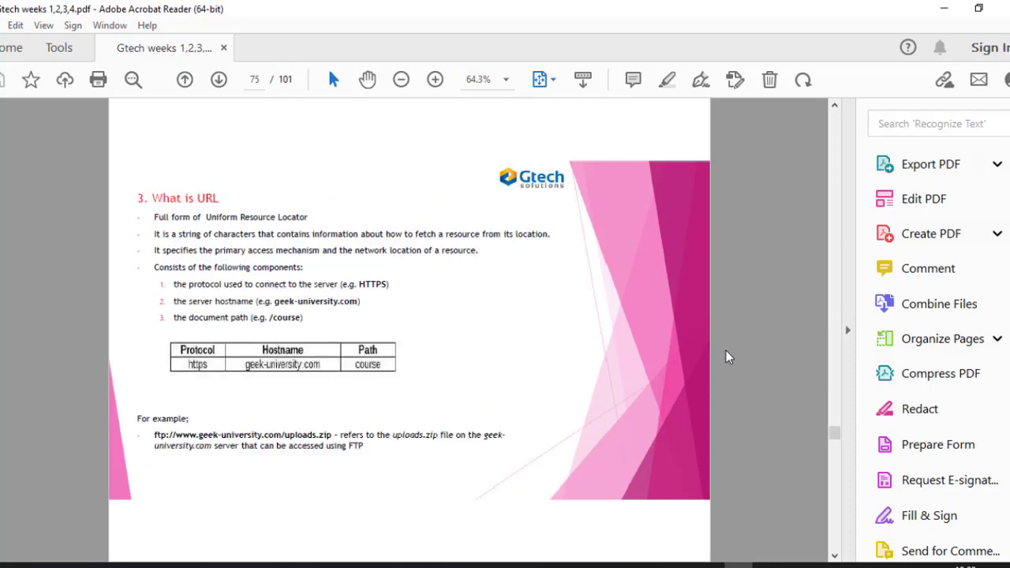
{"action": "scroll", "coordinate": [727, 356], "scroll_direction": "down", "scroll_amount": 6}
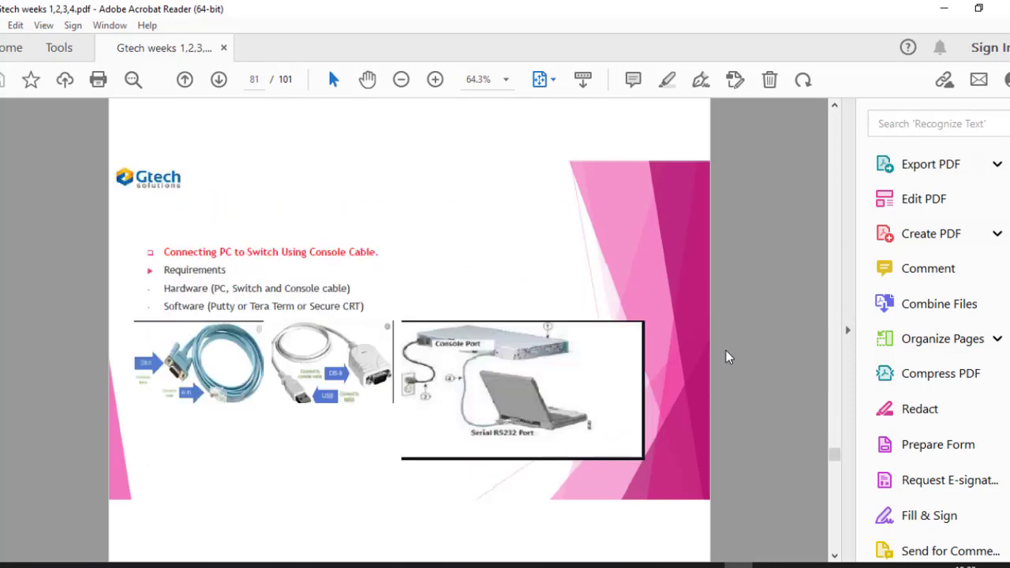
{"action": "scroll", "coordinate": [727, 355], "scroll_direction": "down", "scroll_amount": 2}
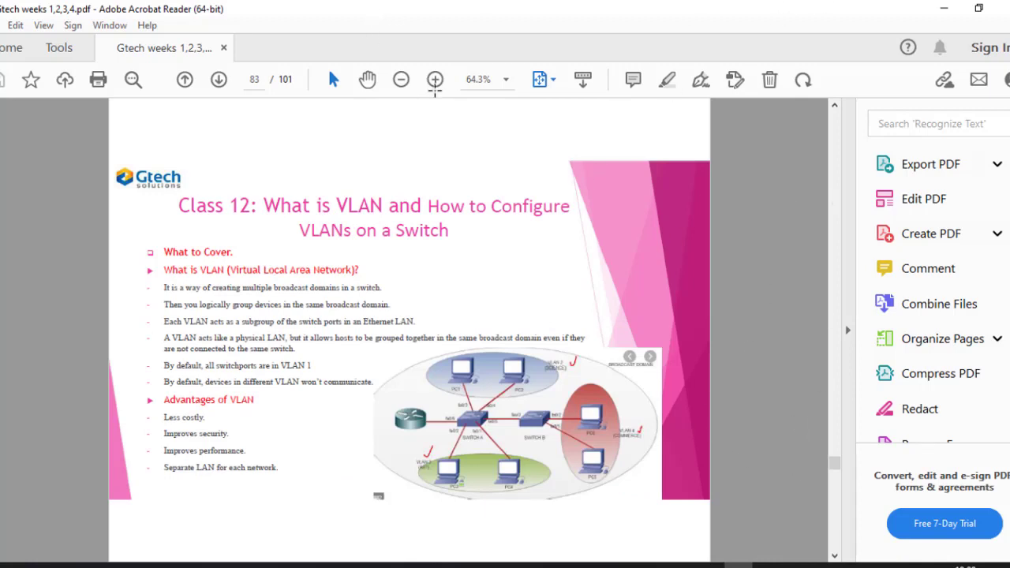
{"action": "left_click", "coordinate": [435, 80]}
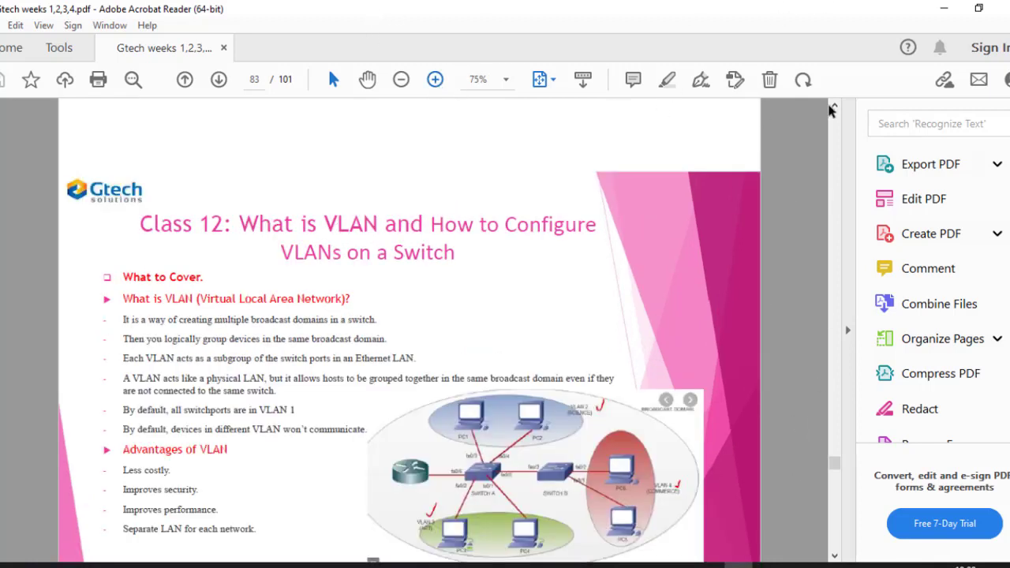
{"action": "left_click", "coordinate": [846, 335]}
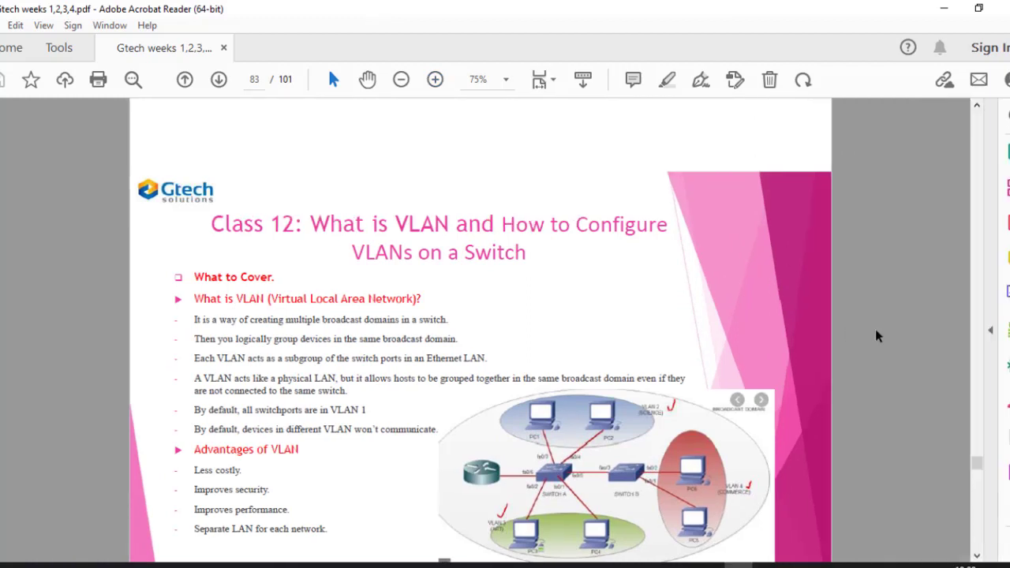